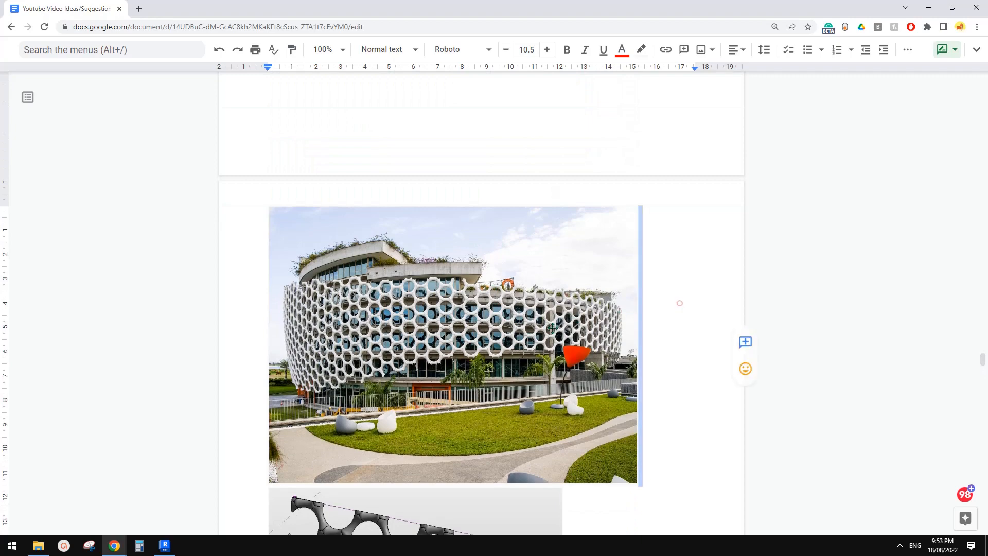
Step: Examine the reference document's facade photo and the rendering of the circular-opening panel below it
{"action": "scroll", "coordinate": [465, 365], "scroll_direction": "down", "scroll_amount": 1}
{"action": "scroll", "coordinate": [471, 360], "scroll_direction": "down", "scroll_amount": 1}
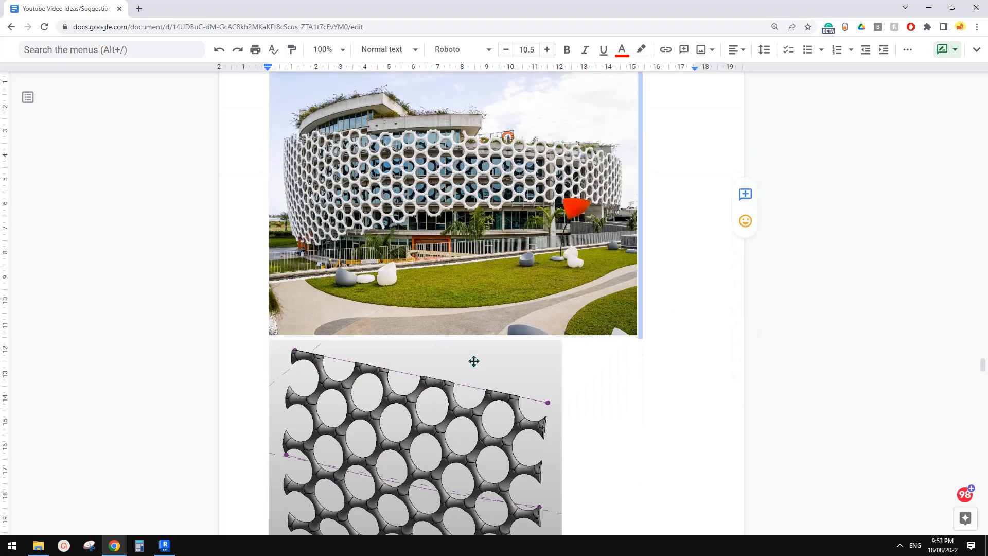
{"action": "scroll", "coordinate": [481, 371], "scroll_direction": "up", "scroll_amount": 2}
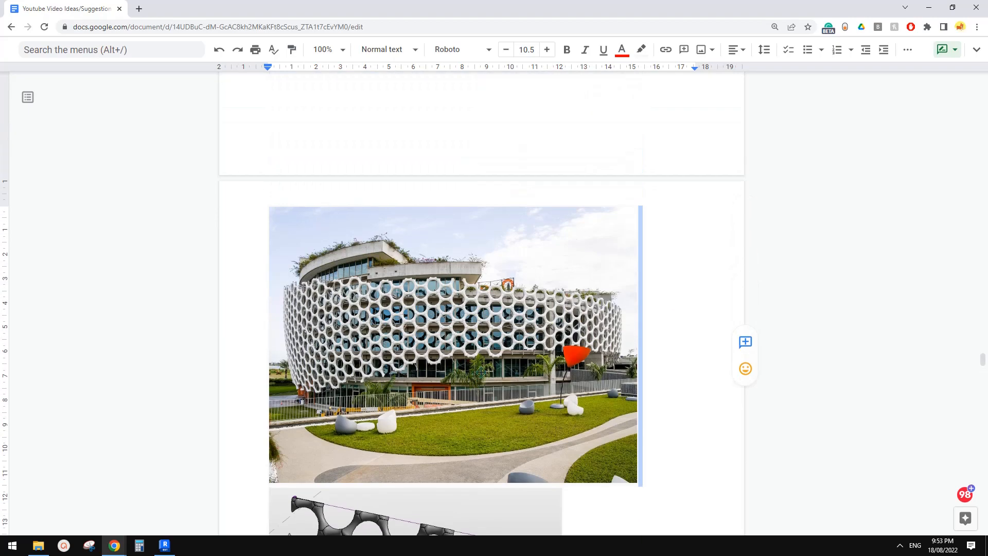
{"action": "left_click", "coordinate": [165, 545]}
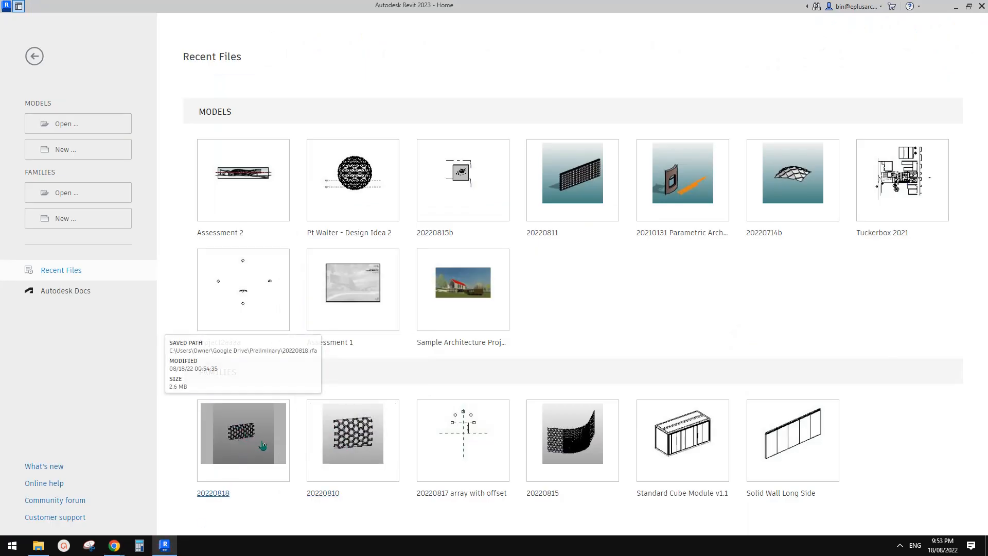
{"action": "mouse_move", "coordinate": [115, 545]}
{"action": "left_click", "coordinate": [186, 508]}
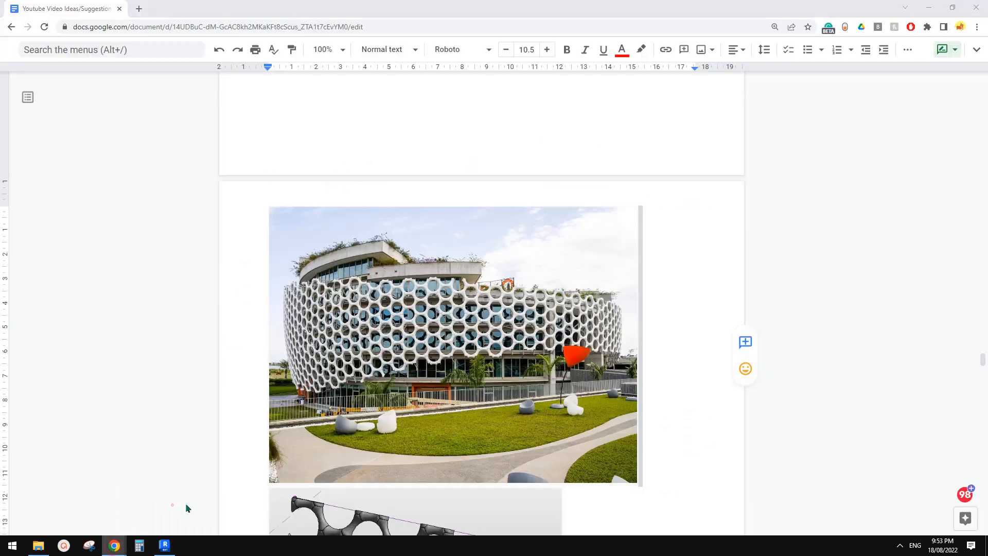
{"action": "scroll", "coordinate": [447, 456], "scroll_direction": "down", "scroll_amount": 3}
{"action": "scroll", "coordinate": [492, 467], "scroll_direction": "down", "scroll_amount": 1}
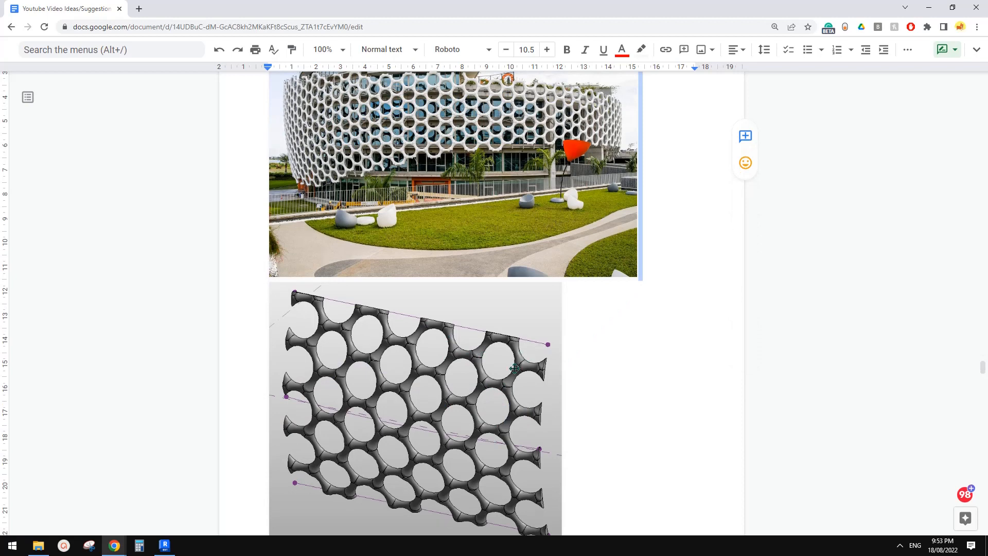
Step: Switch to Revit and open the recent family 20220810
{"action": "left_click", "coordinate": [165, 545]}
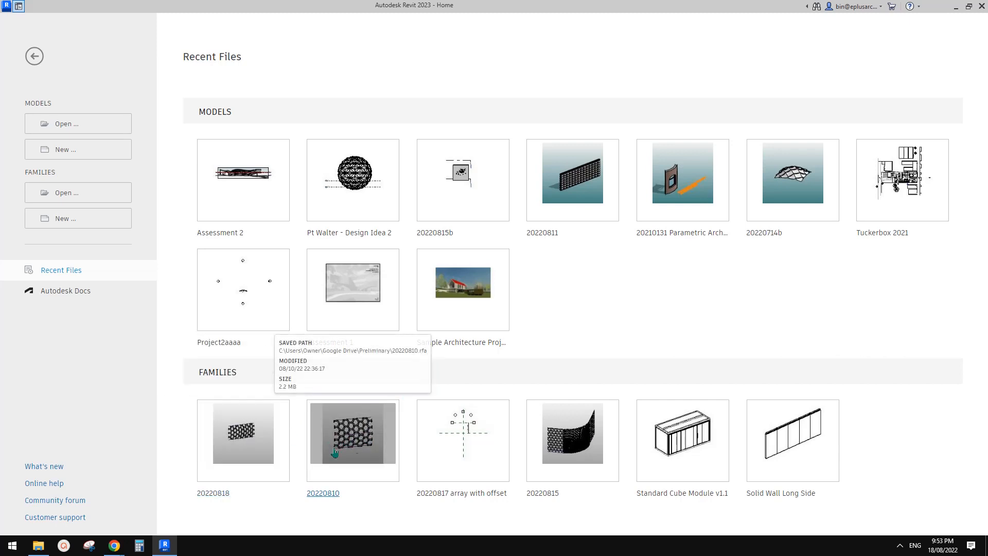
{"action": "left_click", "coordinate": [348, 448]}
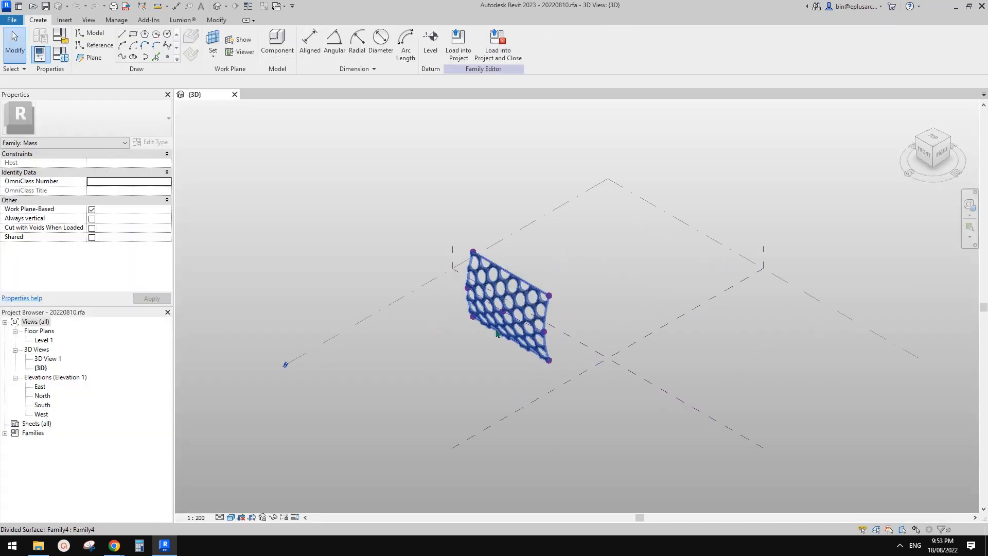
{"action": "left_click", "coordinate": [521, 259]}
{"action": "middle_click_drag", "start_coordinate": [452, 331], "coordinate": [367, 241], "text": "shift"}
{"action": "left_click", "coordinate": [367, 241]}
{"action": "scroll", "coordinate": [548, 238], "scroll_direction": "up", "scroll_amount": 2}
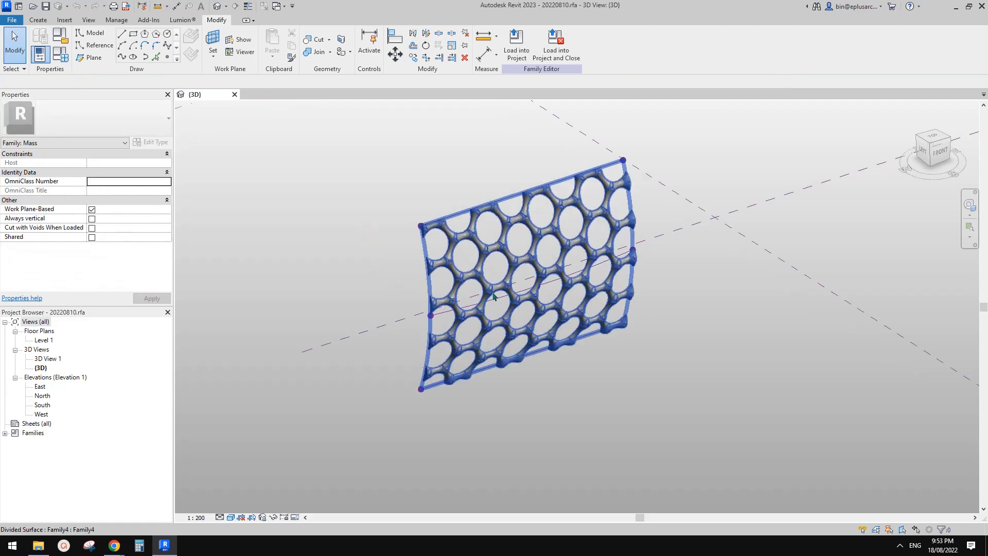
Step: Inspect the curved hexagonal panel close up and from the front, including the joints between its tubular segments
{"action": "scroll", "coordinate": [514, 324], "scroll_direction": "up", "scroll_amount": 4}
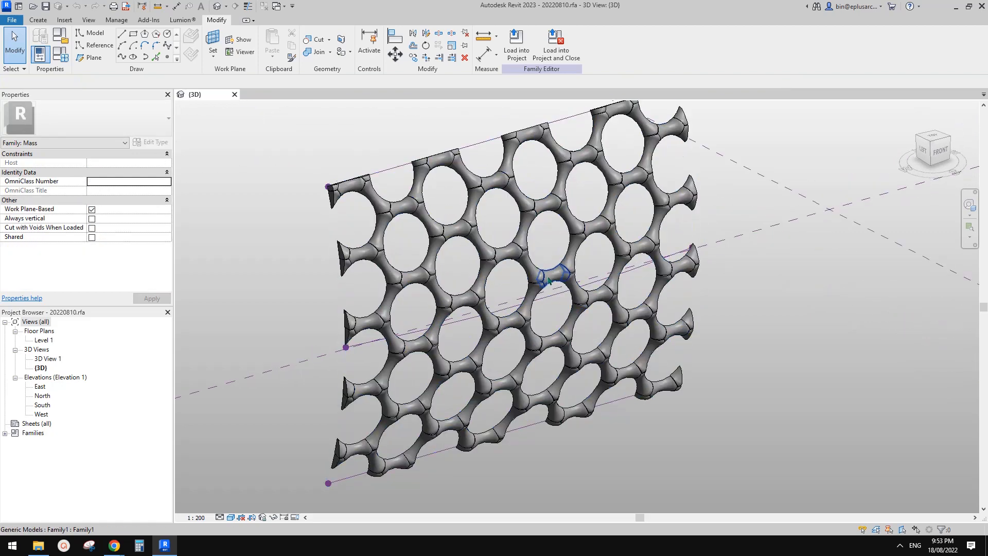
{"action": "left_click", "coordinate": [553, 288]}
{"action": "middle_click_drag", "start_coordinate": [554, 292], "coordinate": [505, 294], "text": "shift"}
{"action": "left_click", "coordinate": [637, 426]}
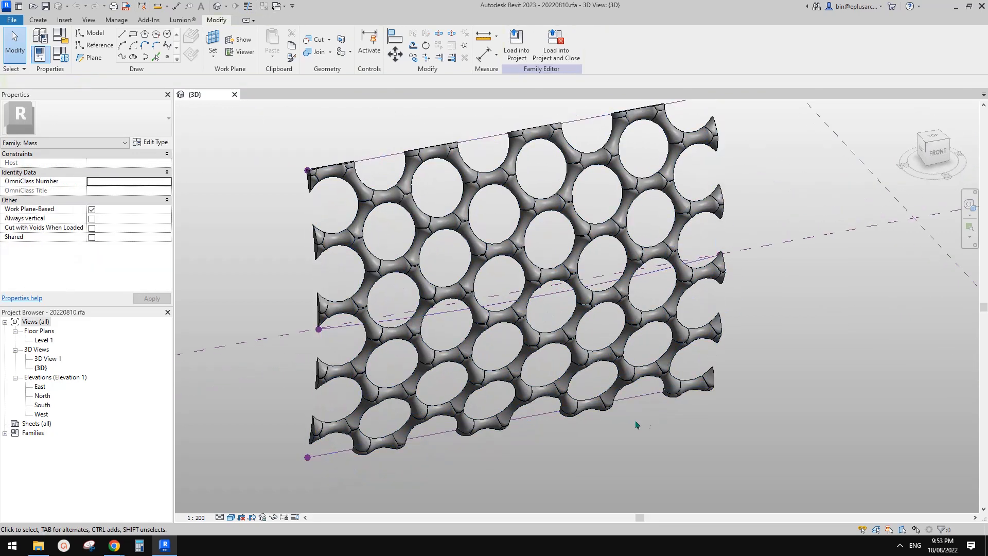
{"action": "middle_click_drag", "start_coordinate": [624, 344], "coordinate": [618, 293], "text": "shift"}
{"action": "scroll", "coordinate": [650, 252], "scroll_direction": "up", "scroll_amount": 6}
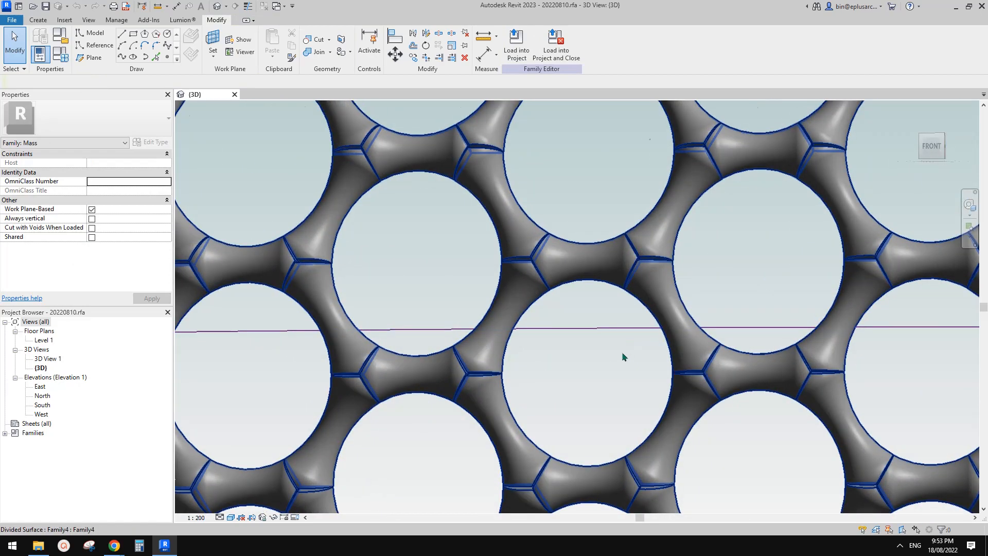
{"action": "scroll", "coordinate": [624, 357], "scroll_direction": "down", "scroll_amount": 6}
{"action": "middle_click_drag", "start_coordinate": [680, 393], "coordinate": [568, 335], "text": "shift"}
{"action": "scroll", "coordinate": [308, 434], "scroll_direction": "up", "scroll_amount": 2}
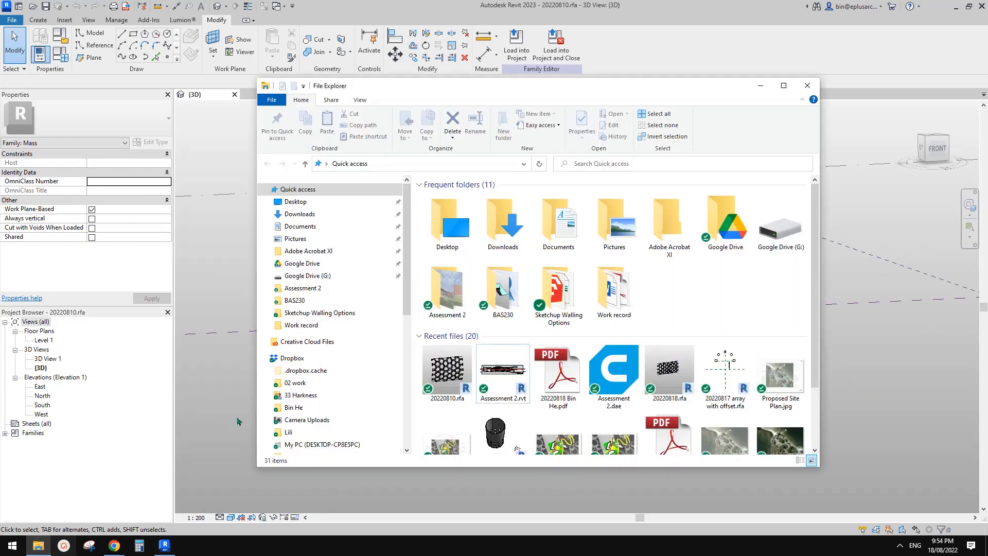
{"action": "left_click", "coordinate": [38, 545]}
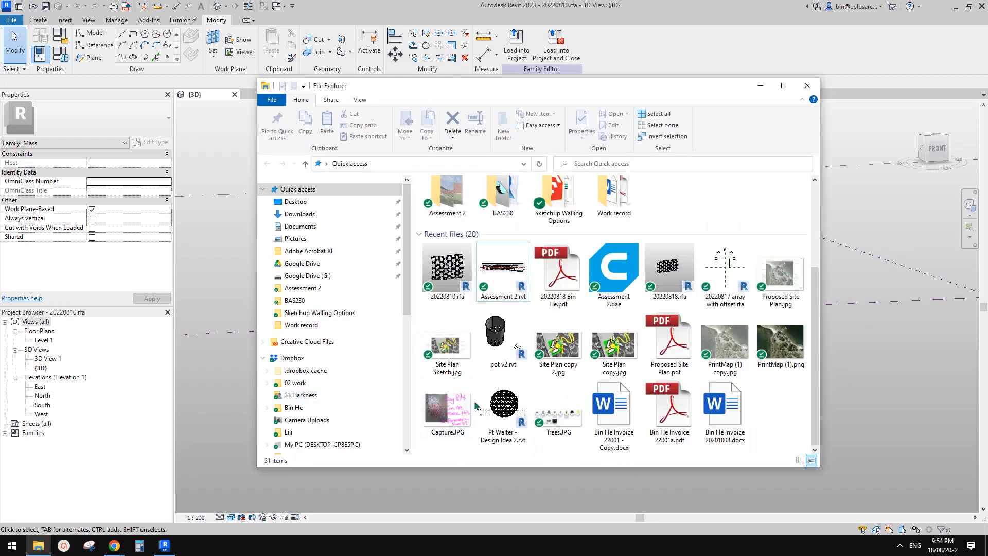
{"action": "scroll", "coordinate": [458, 320], "scroll_direction": "up", "scroll_amount": 3}
{"action": "left_click", "coordinate": [225, 204]}
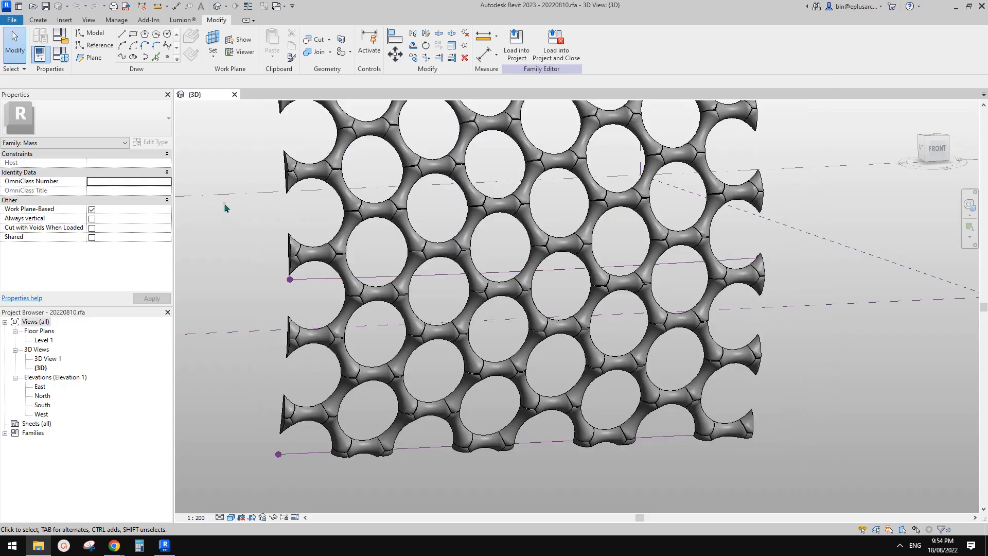
Step: Open the recent family 20220818 alongside the current one
{"action": "left_click", "coordinate": [19, 7]}
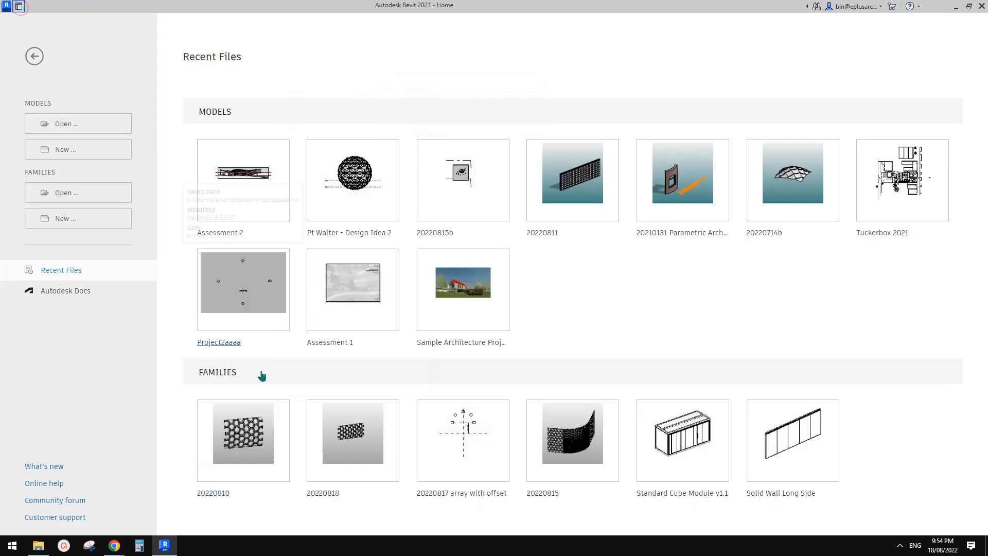
{"action": "left_click", "coordinate": [245, 443]}
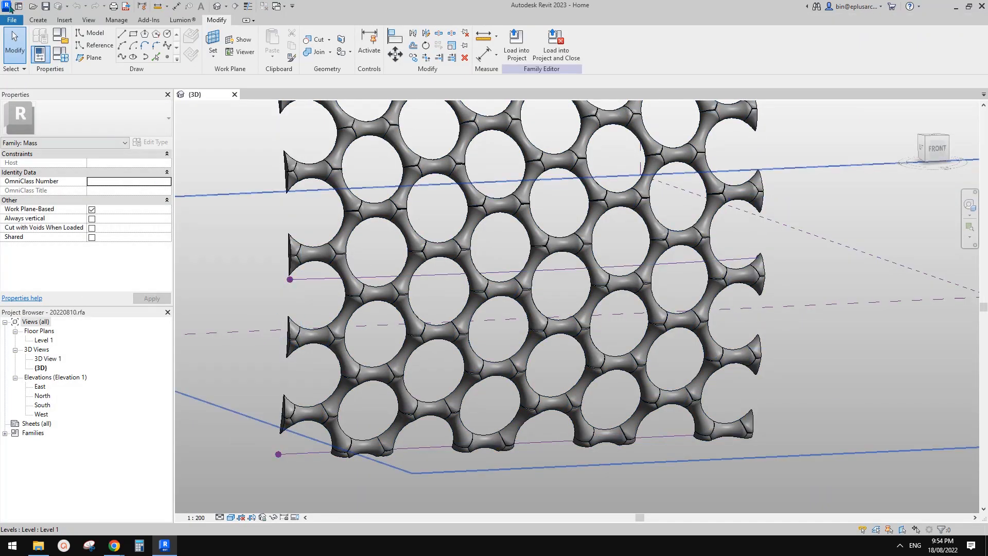
{"action": "left_click", "coordinate": [19, 7]}
{"action": "left_click", "coordinate": [353, 435]}
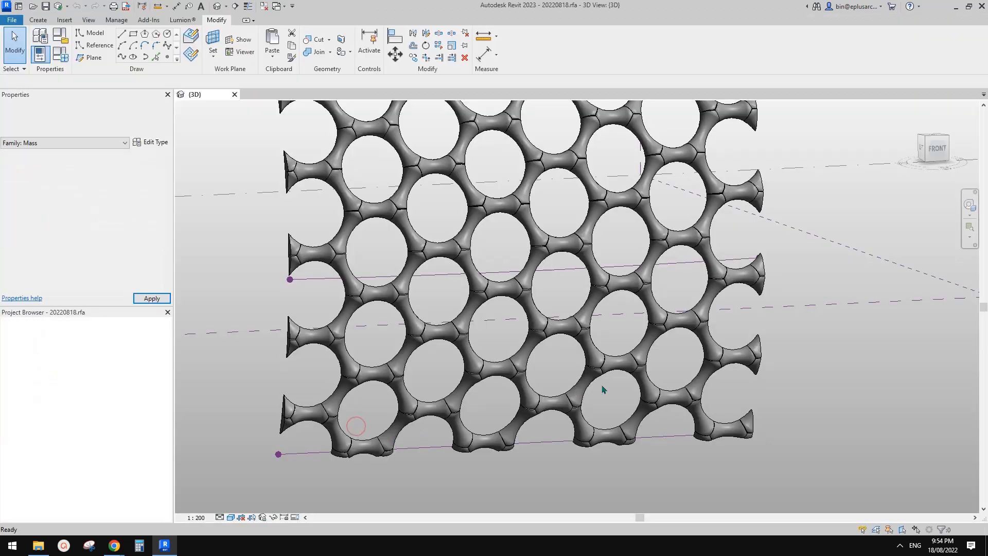
{"action": "scroll", "coordinate": [617, 370], "scroll_direction": "up", "scroll_amount": 5}
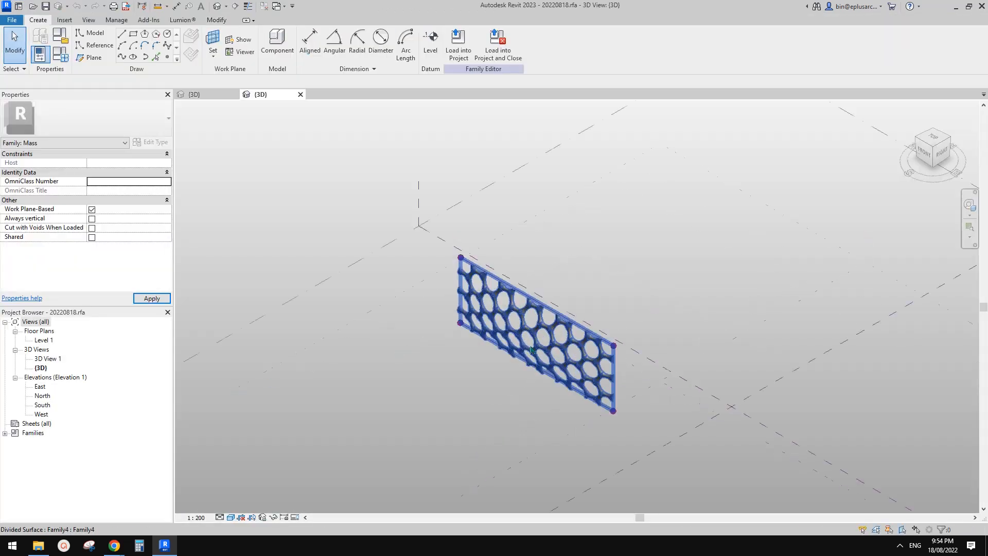
Step: Inspect the flat rectangular hexagonal panel close up, from below and from the front
{"action": "middle_click_drag", "start_coordinate": [630, 358], "coordinate": [682, 360], "text": "shift"}
{"action": "scroll", "coordinate": [578, 401], "scroll_direction": "down", "scroll_amount": 3}
{"action": "middle_click_drag", "start_coordinate": [644, 290], "coordinate": [733, 121]}
{"action": "scroll", "coordinate": [649, 398], "scroll_direction": "up", "scroll_amount": 8}
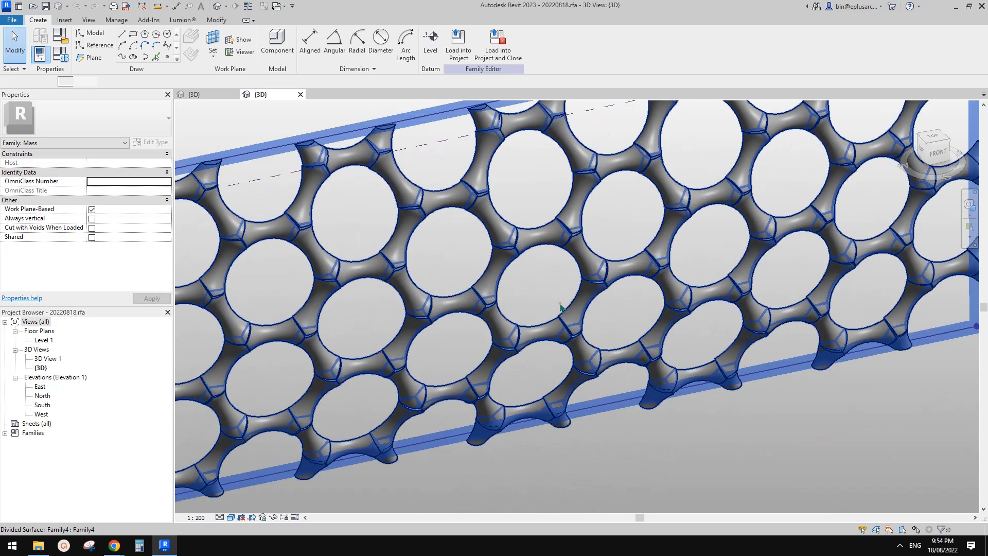
{"action": "left_click", "coordinate": [560, 303]}
{"action": "scroll", "coordinate": [577, 334], "scroll_direction": "down", "scroll_amount": 2}
{"action": "middle_click_drag", "start_coordinate": [580, 337], "coordinate": [560, 280], "text": "shift"}
{"action": "left_click", "coordinate": [613, 440]}
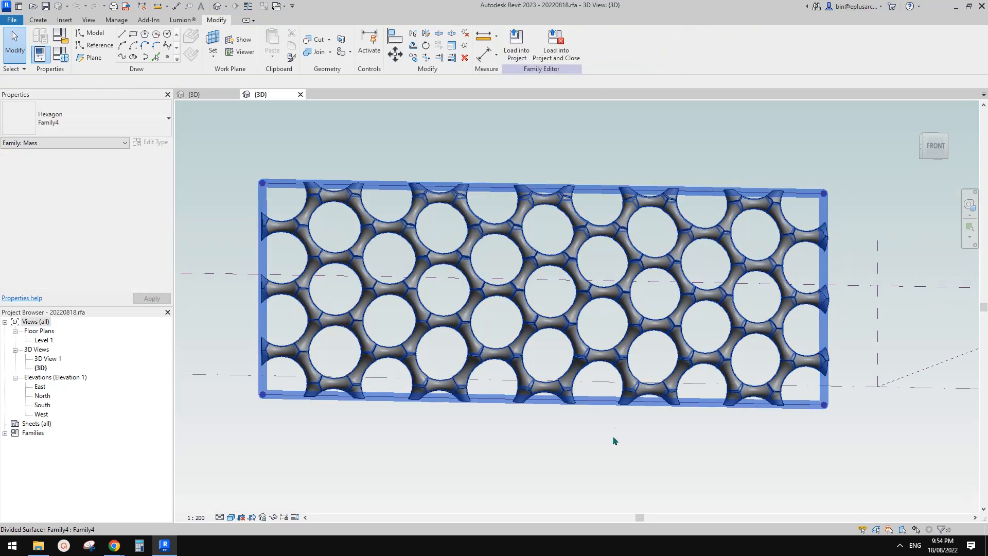
{"action": "mouse_move", "coordinate": [613, 440]}
{"action": "middle_mouse_down", "text": "shift"}
{"action": "mouse_move", "coordinate": [562, 446]}
{"action": "mouse_move", "coordinate": [642, 447]}
{"action": "mouse_move", "coordinate": [612, 427]}
{"action": "middle_mouse_up", "text": "shift"}
Step: Switch to the Google Docs reference document and examine the building's facade pattern in the enlarged photo
{"action": "mouse_move", "coordinate": [115, 546]}
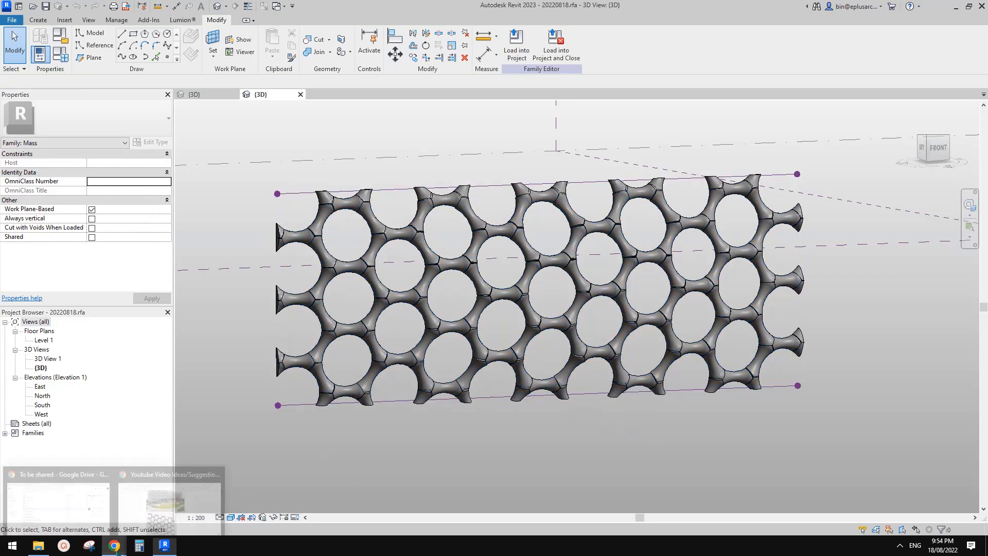
{"action": "left_click", "coordinate": [158, 511]}
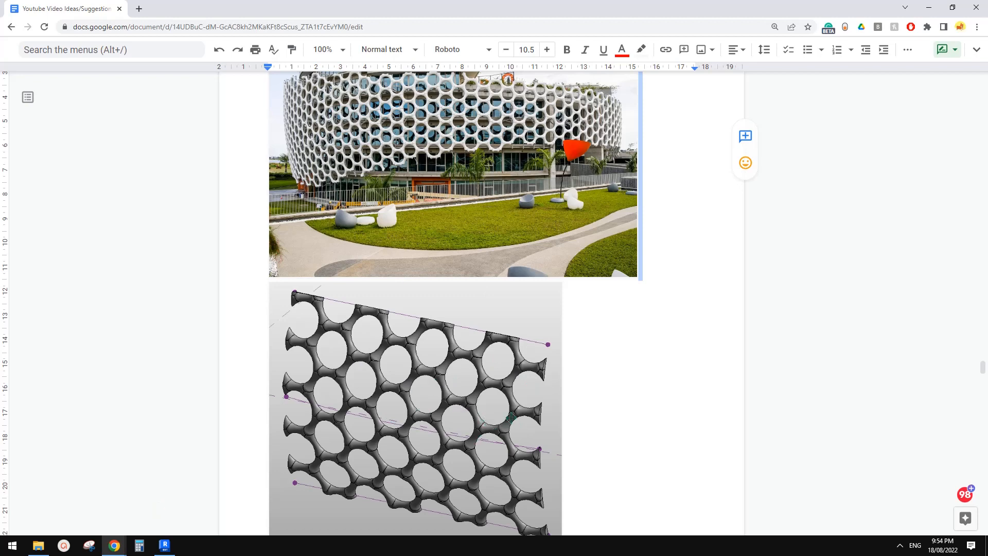
{"action": "scroll", "coordinate": [514, 408], "scroll_direction": "down", "scroll_amount": 1}
{"action": "scroll", "coordinate": [494, 411], "scroll_direction": "up", "scroll_amount": 2}
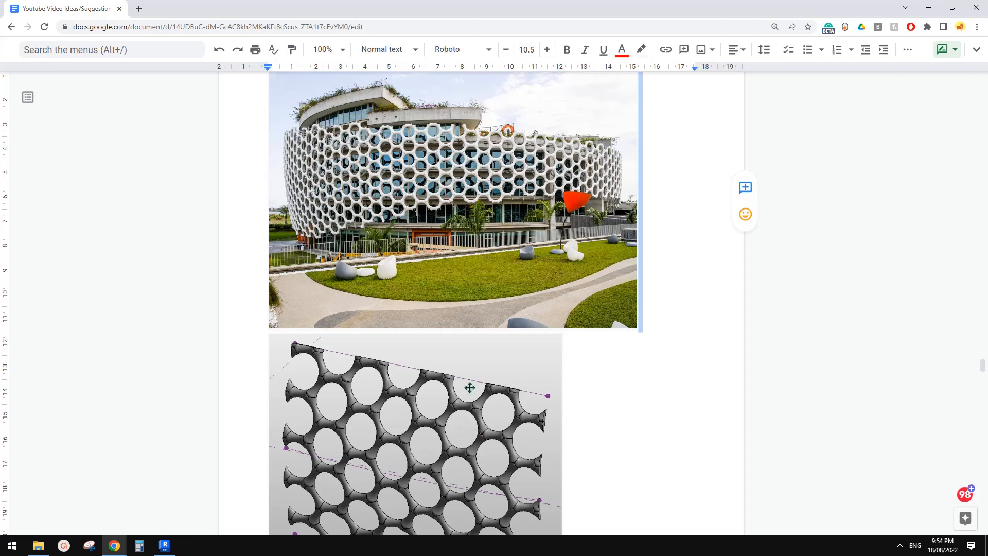
{"action": "scroll", "coordinate": [435, 257], "scroll_direction": "up", "scroll_amount": 2}
{"action": "scroll", "coordinate": [551, 351], "scroll_direction": "up", "scroll_amount": 5, "text": "ctrl"}
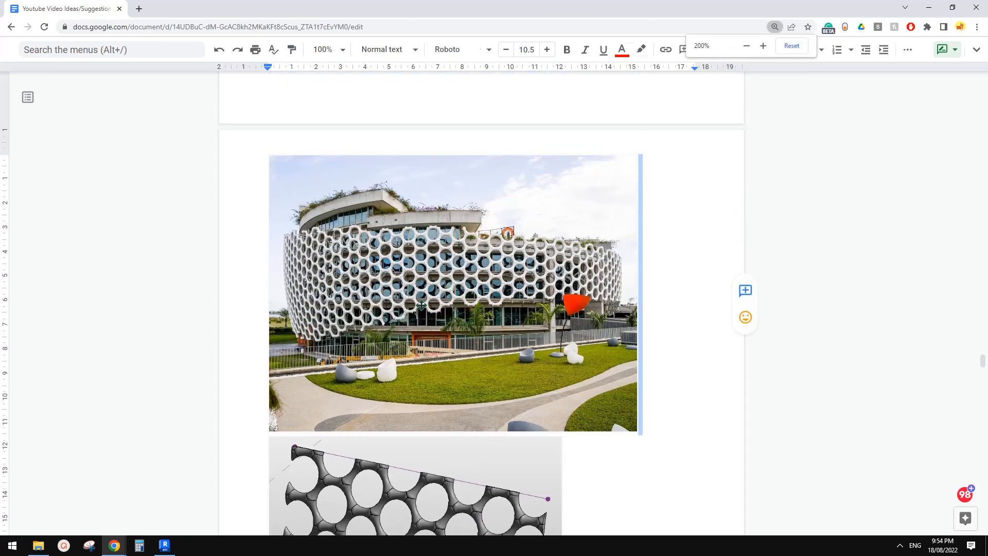
{"action": "scroll", "coordinate": [497, 388], "scroll_direction": "down", "scroll_amount": 3}
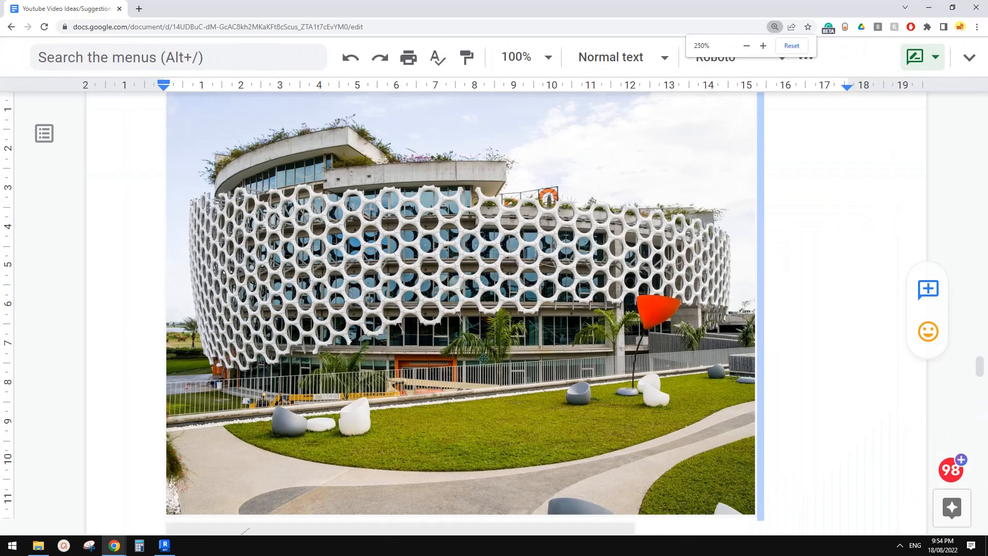
{"action": "scroll", "coordinate": [556, 353], "scroll_direction": "up", "scroll_amount": 1, "text": "ctrl"}
{"action": "scroll", "coordinate": [562, 337], "scroll_direction": "down", "scroll_amount": 2}
{"action": "scroll", "coordinate": [562, 337], "scroll_direction": "up", "scroll_amount": 1}
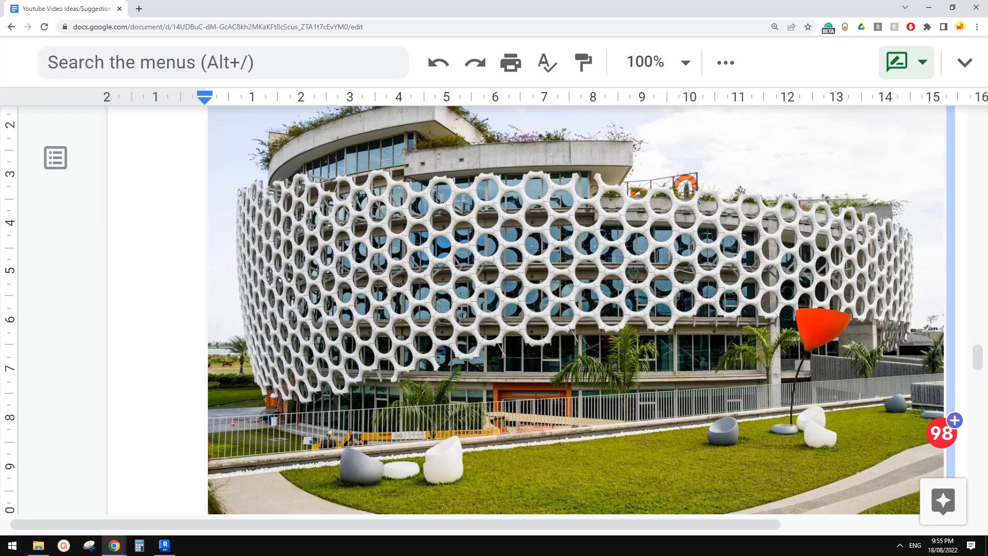
Step: Switch back to Revit and close the 20220810 family, keeping the 20220818 family open
{"action": "left_click", "coordinate": [173, 548]}
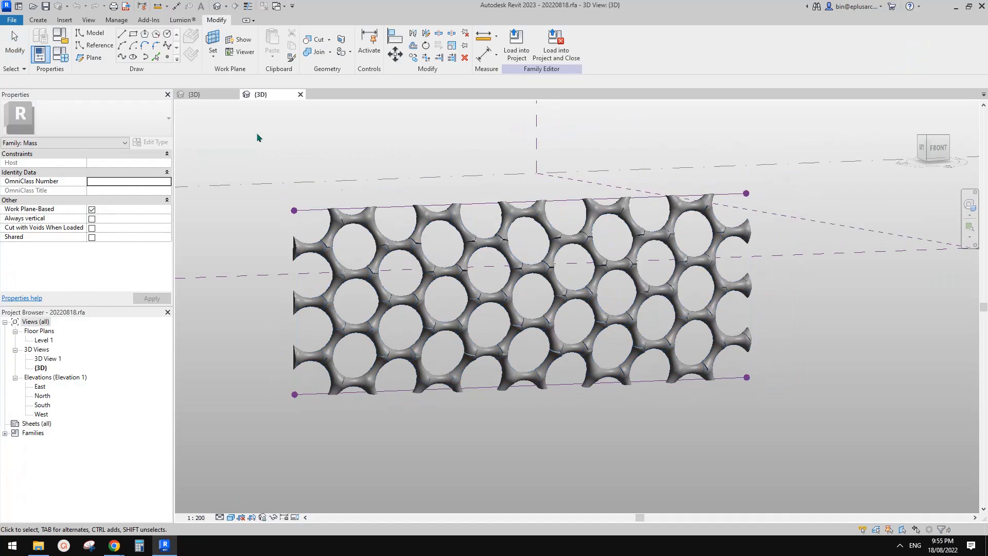
{"action": "middle_click_drag", "start_coordinate": [334, 184], "coordinate": [323, 191]}
{"action": "left_click", "coordinate": [519, 270]}
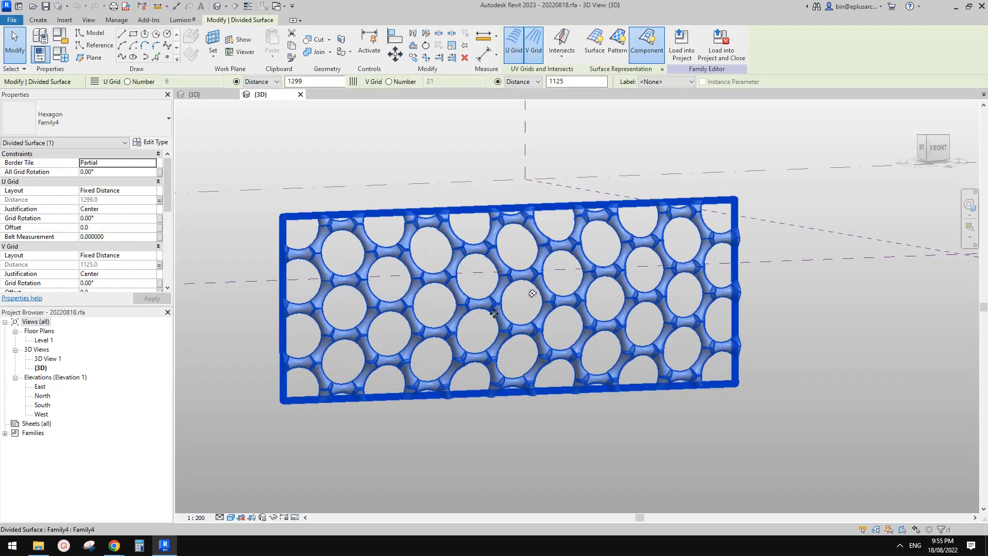
{"action": "left_click", "coordinate": [230, 94]}
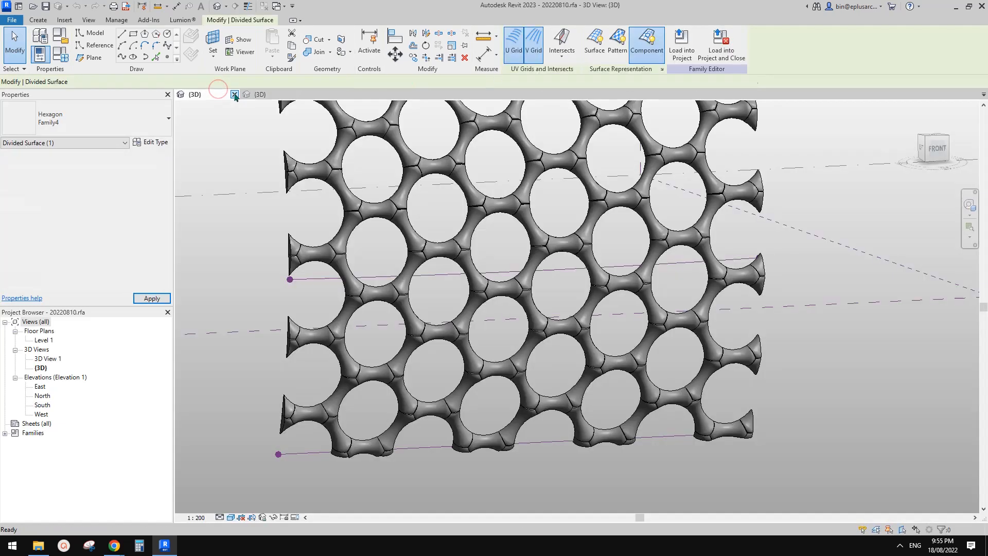
{"action": "left_click", "coordinate": [234, 95]}
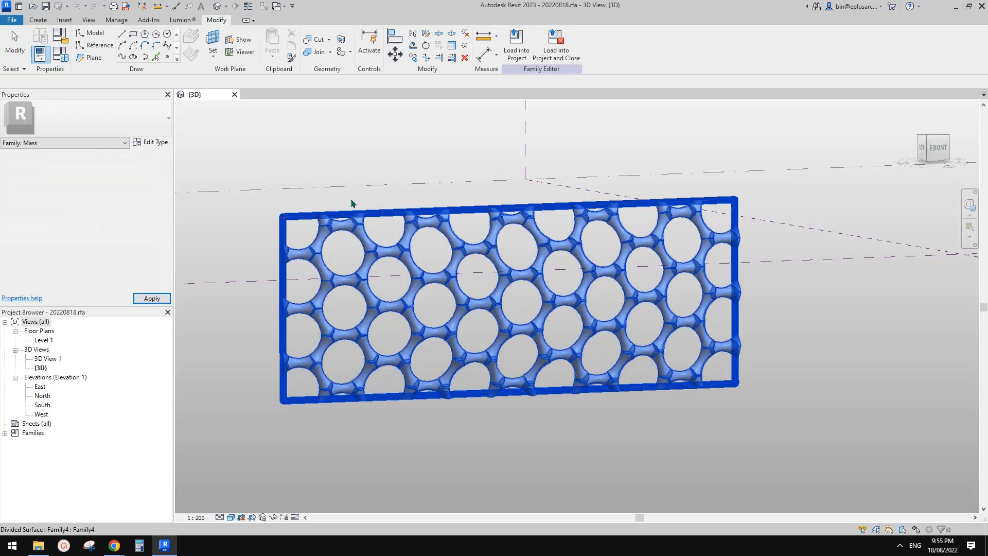
Step: Open one Family7 tube segment of the flat panel for editing in the family editor
{"action": "middle_click_drag", "start_coordinate": [484, 157], "coordinate": [448, 293], "text": "shift"}
{"action": "scroll", "coordinate": [448, 293], "scroll_direction": "up", "scroll_amount": 2}
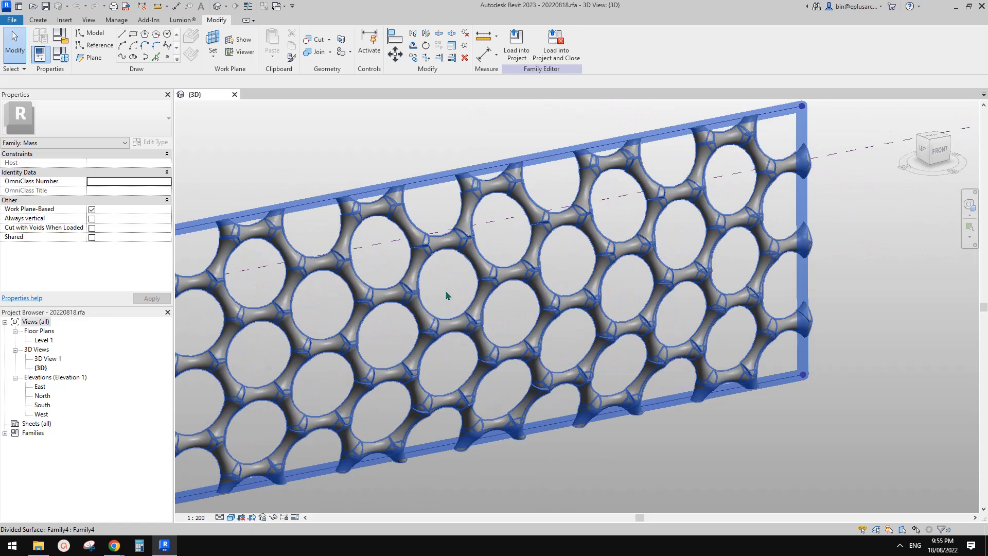
{"action": "left_click", "coordinate": [481, 302]}
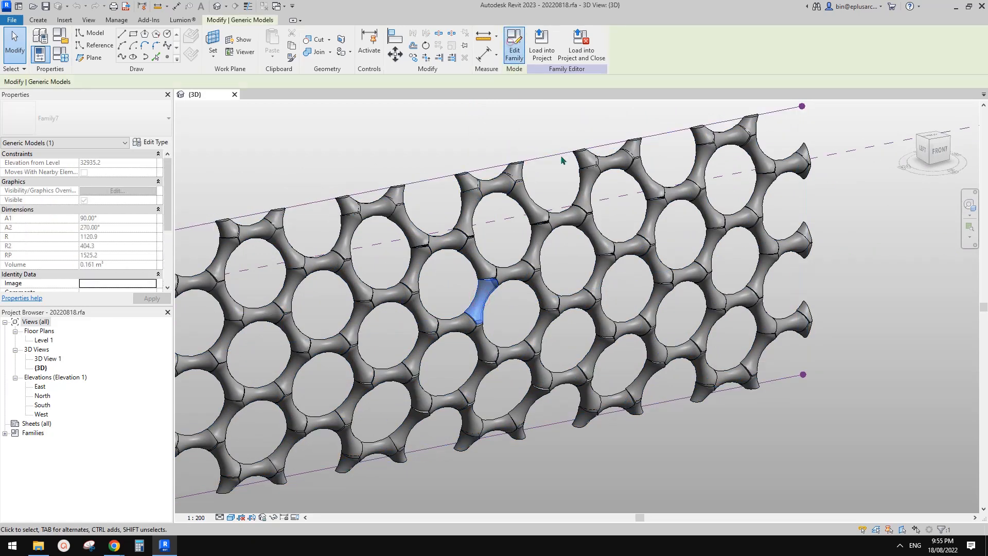
{"action": "scroll", "coordinate": [548, 330], "scroll_direction": "up", "scroll_amount": 4}
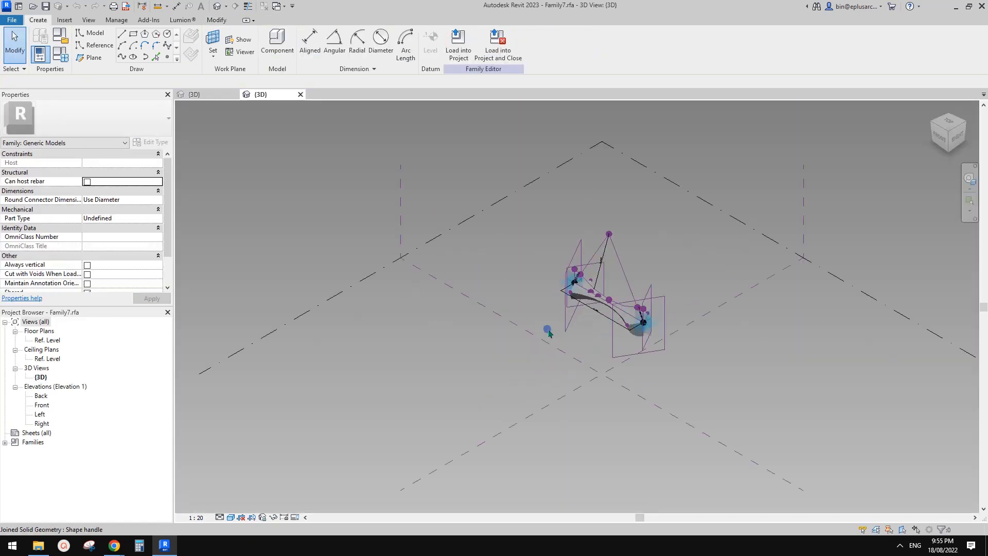
Step: Inspect the tube segment's curved form, reference planes and controlling points from several angles
{"action": "left_click", "coordinate": [747, 280]}
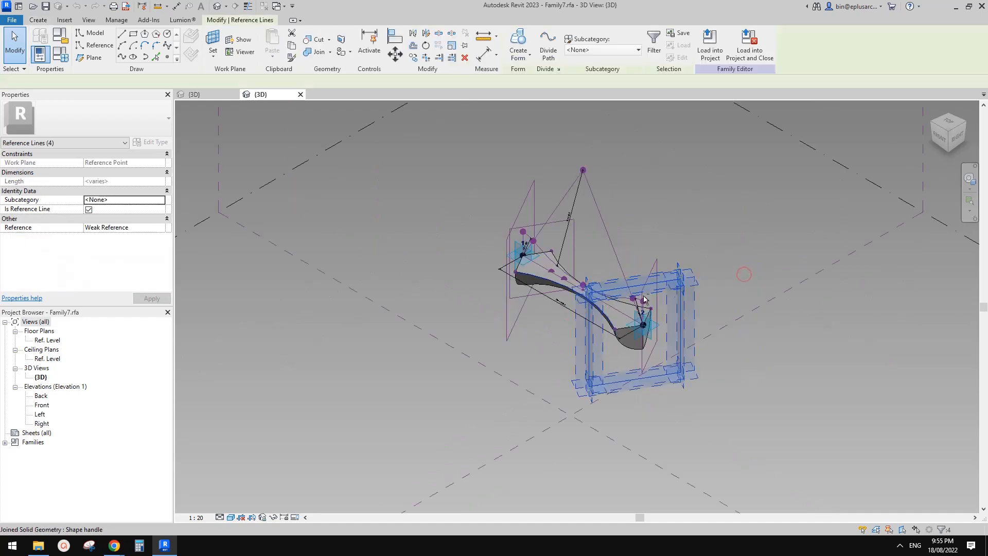
{"action": "middle_click_drag", "start_coordinate": [747, 280], "coordinate": [791, 269], "text": "shift"}
{"action": "left_click", "coordinate": [607, 383]}
{"action": "scroll", "coordinate": [603, 396], "scroll_direction": "up", "scroll_amount": 1}
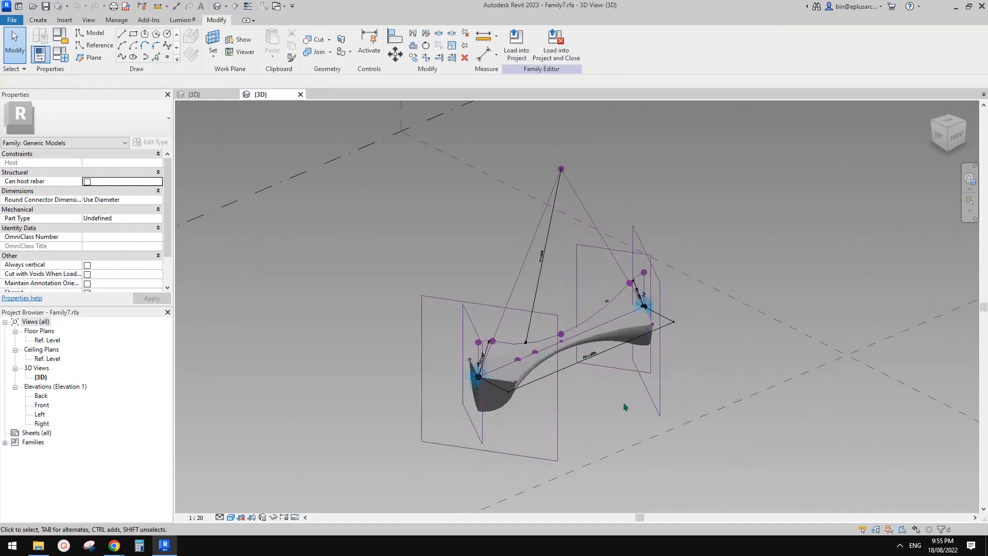
Step: Create a new family from the adaptive metric generic model template
{"action": "middle_click_drag", "start_coordinate": [625, 406], "coordinate": [476, 348], "text": "shift"}
{"action": "scroll", "coordinate": [529, 330], "scroll_direction": "up", "scroll_amount": 2}
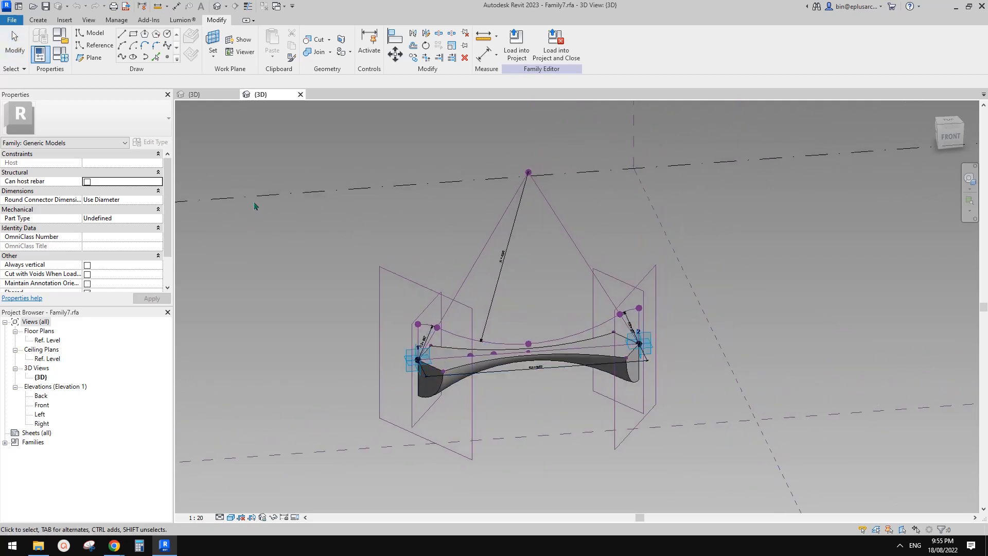
{"action": "left_click", "coordinate": [11, 19]}
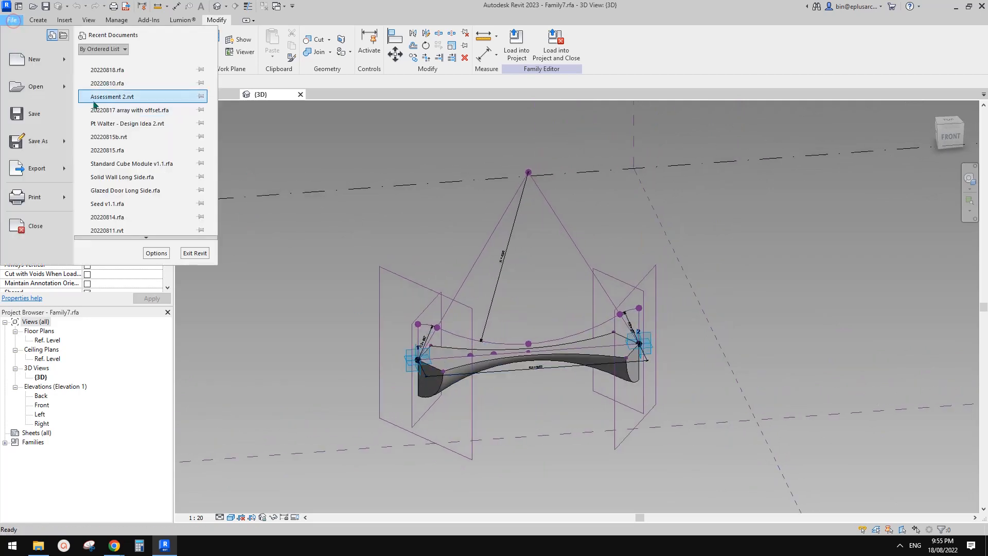
{"action": "left_click", "coordinate": [66, 57]}
{"action": "left_click", "coordinate": [138, 91]}
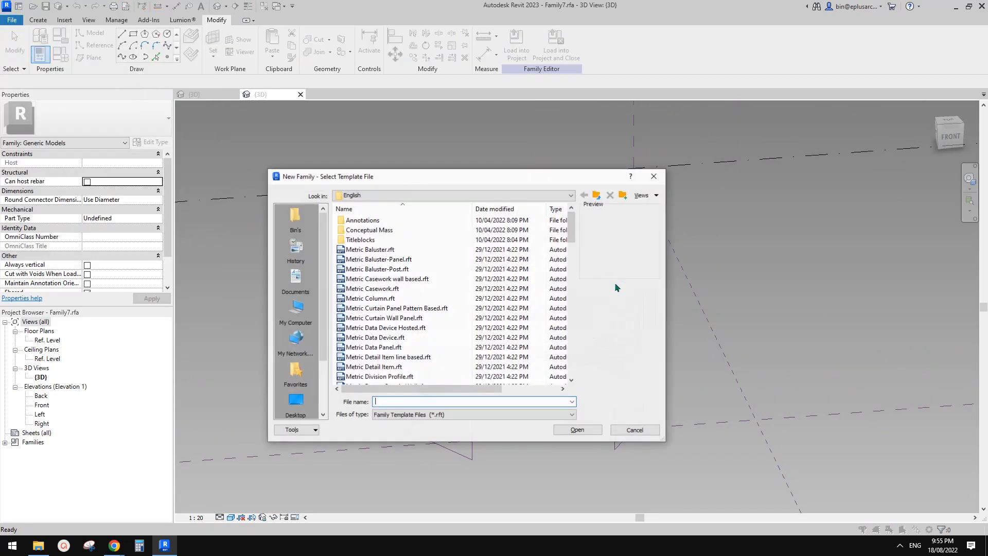
{"action": "scroll", "coordinate": [404, 278], "scroll_direction": "down", "scroll_amount": 8}
{"action": "left_click", "coordinate": [394, 279]}
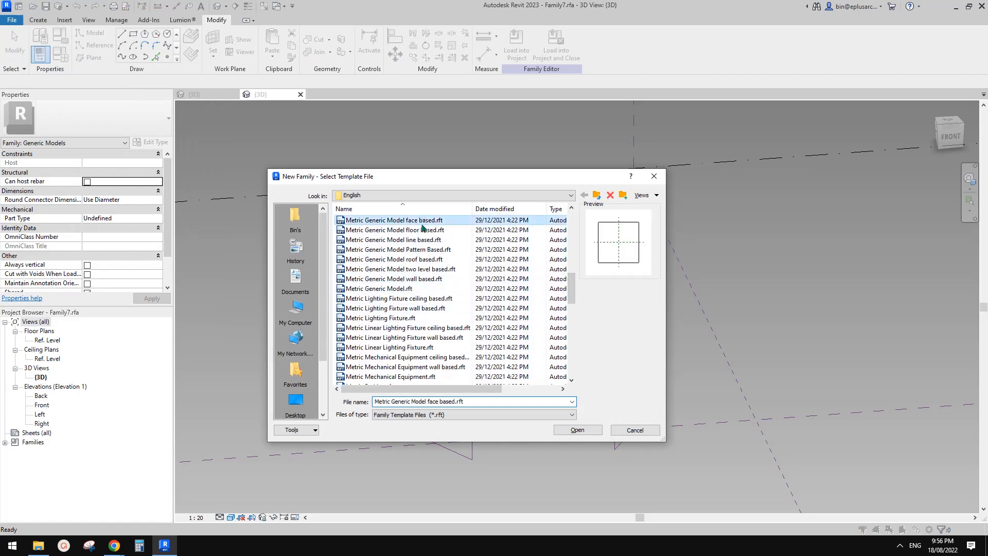
{"action": "double_click", "coordinate": [404, 258]}
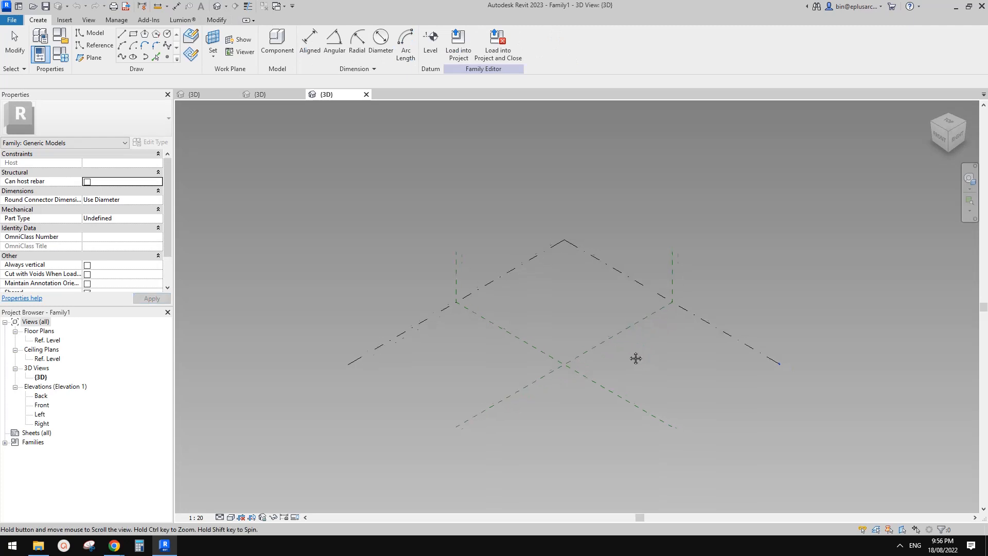
Step: Place two reference points on the reference level and make both of them adaptive
{"action": "left_click", "coordinate": [167, 56]}
{"action": "middle_click_drag", "start_coordinate": [569, 293], "coordinate": [492, 326], "text": "shift"}
{"action": "left_click", "coordinate": [487, 326]}
{"action": "left_click", "coordinate": [622, 313]}
{"action": "key", "text": "Escape"}
{"action": "key", "text": "Escape"}
{"action": "left_click_drag", "start_coordinate": [434, 216], "coordinate": [702, 370]}
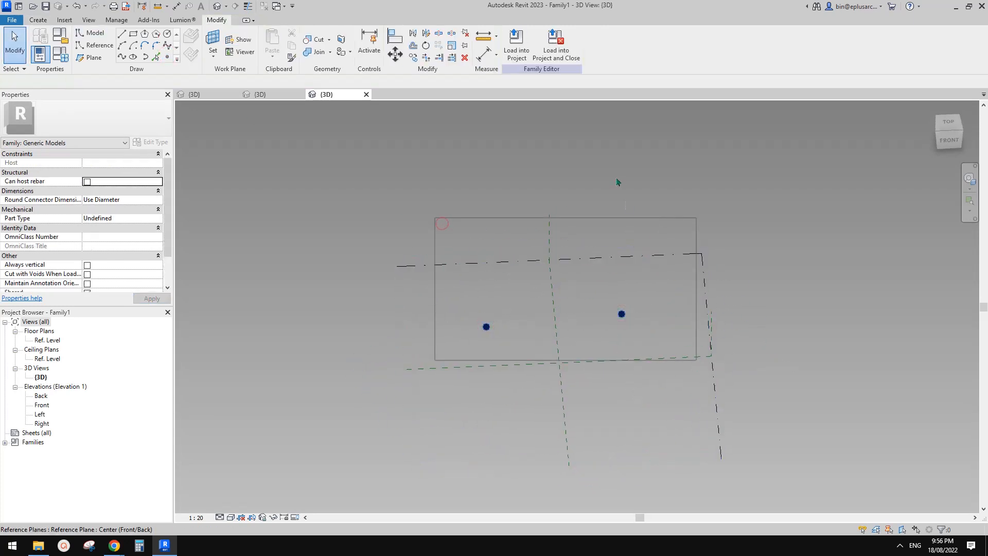
{"action": "left_click", "coordinate": [566, 50]}
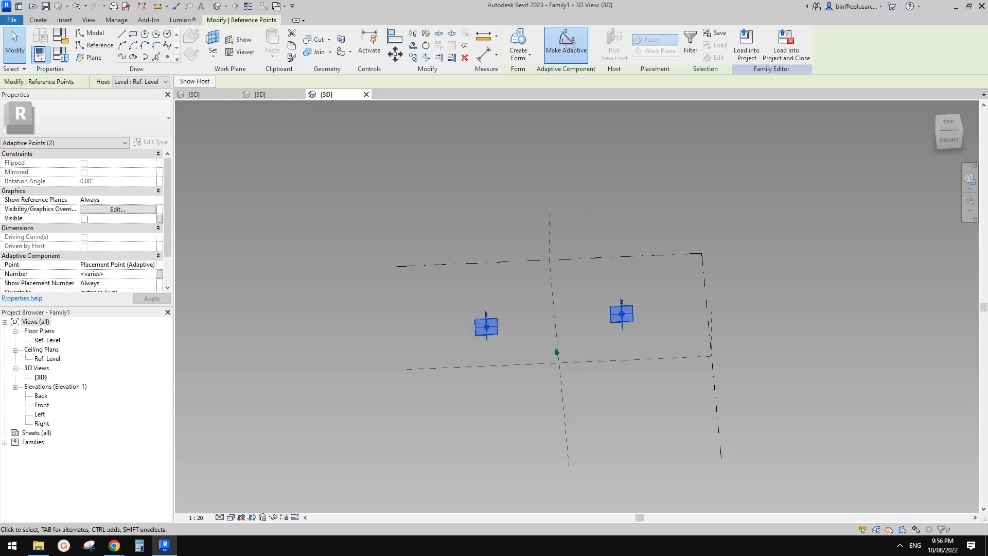
{"action": "scroll", "coordinate": [526, 343], "scroll_direction": "up", "scroll_amount": 2}
{"action": "middle_click_drag", "start_coordinate": [514, 334], "coordinate": [524, 339], "text": "shift"}
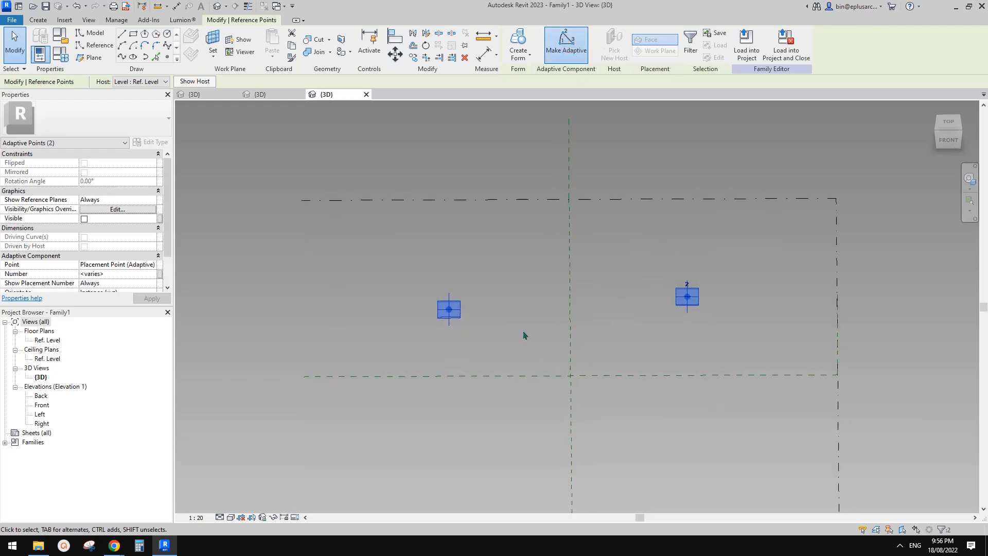
Step: Examine the overlapping elements at adaptive point 2 in the Family7 tube segment and return to the new family
{"action": "left_click", "coordinate": [288, 92]}
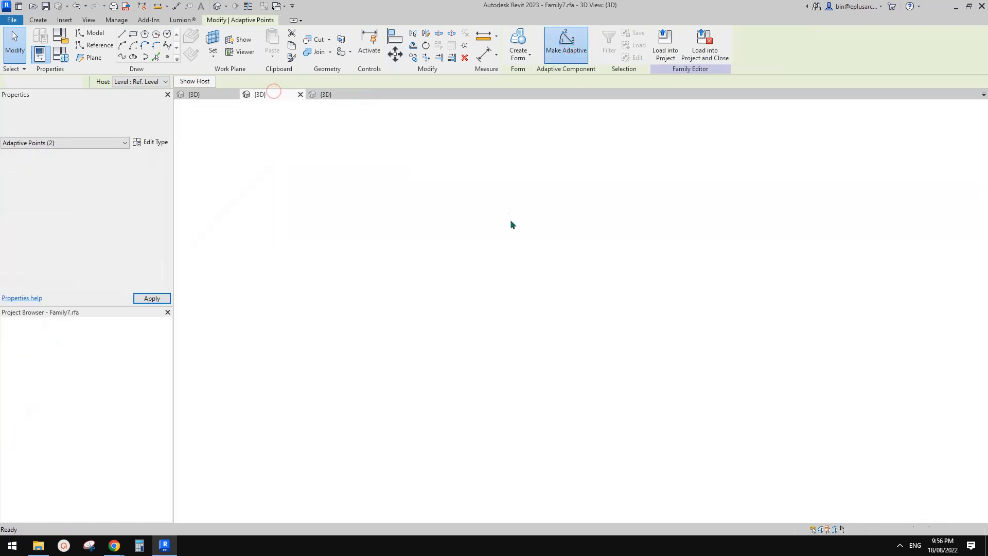
{"action": "scroll", "coordinate": [619, 349], "scroll_direction": "up", "scroll_amount": 4}
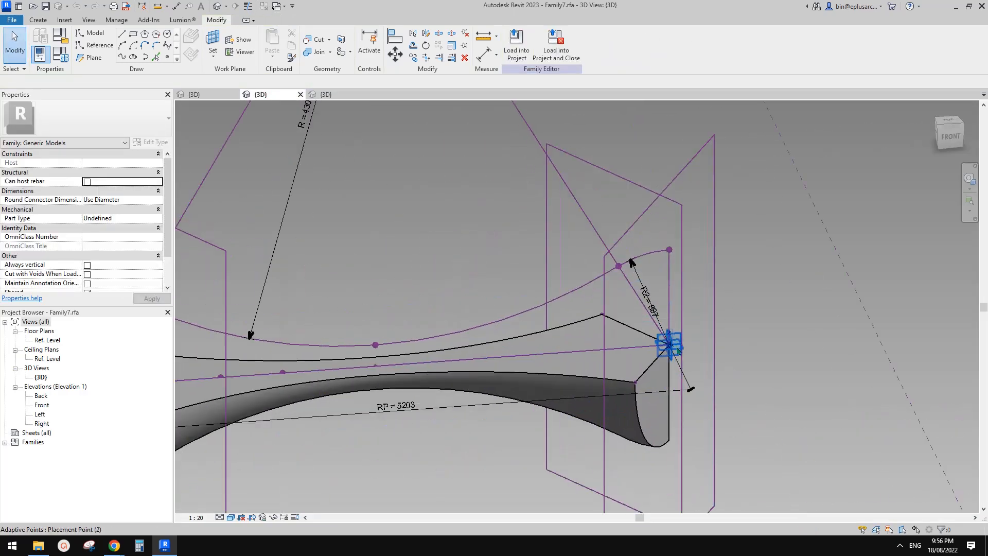
{"action": "key", "text": "Tab"}
{"action": "key", "text": "Tab"}
{"action": "key", "text": "Tab"}
{"action": "key", "text": "Tab"}
{"action": "key", "text": "Tab"}
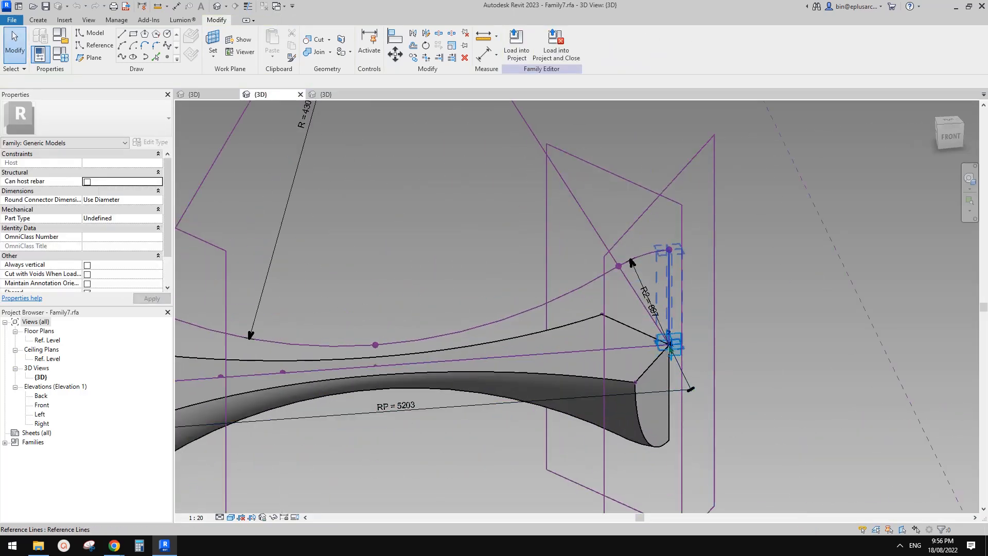
{"action": "key", "text": "Tab"}
{"action": "key", "text": "Tab"}
{"action": "key", "text": "Tab"}
{"action": "key", "text": "Tab"}
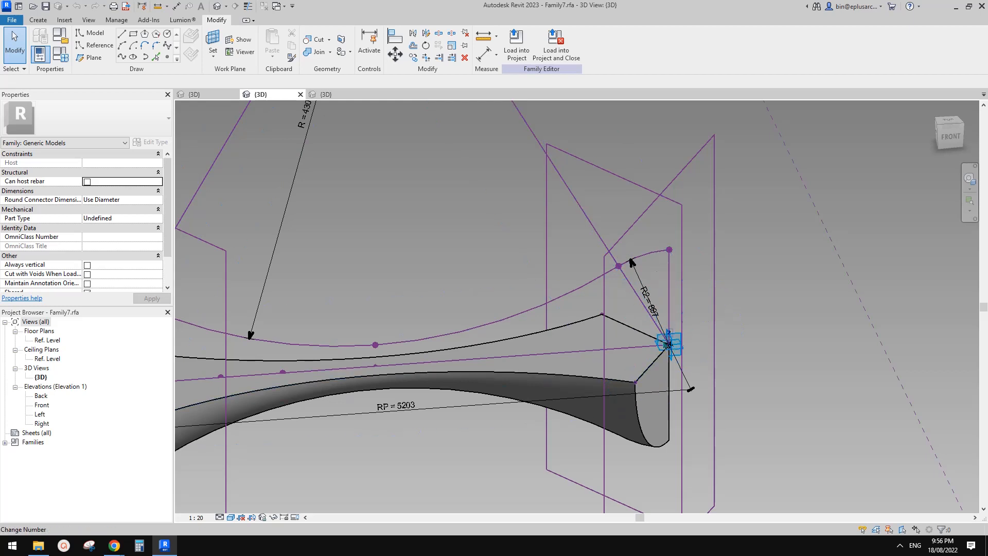
{"action": "left_click", "coordinate": [339, 96]}
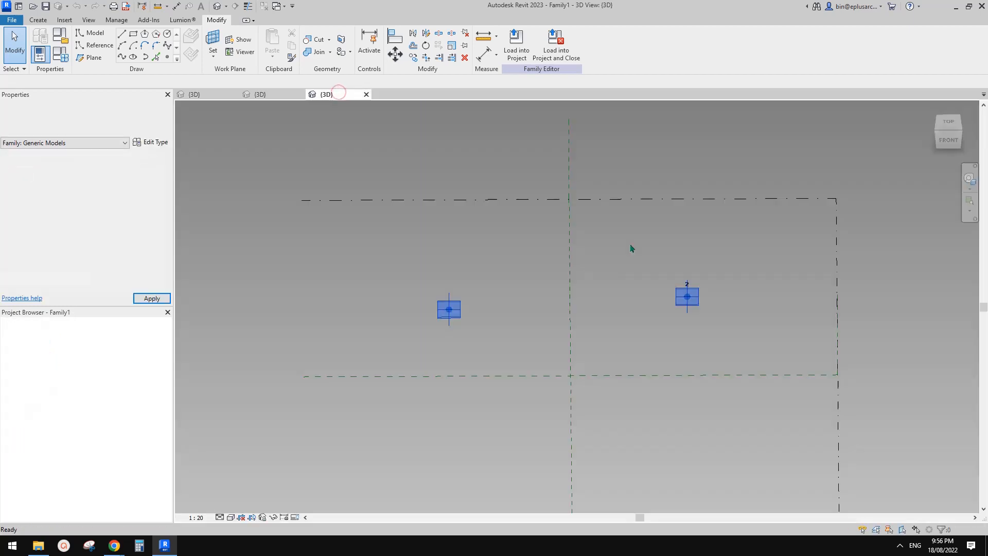
Step: Connect adaptive points 1 and 2 with a line and make it a reference line
{"action": "left_click", "coordinate": [553, 268]}
{"action": "left_click", "coordinate": [758, 257], "text": "ctrl"}
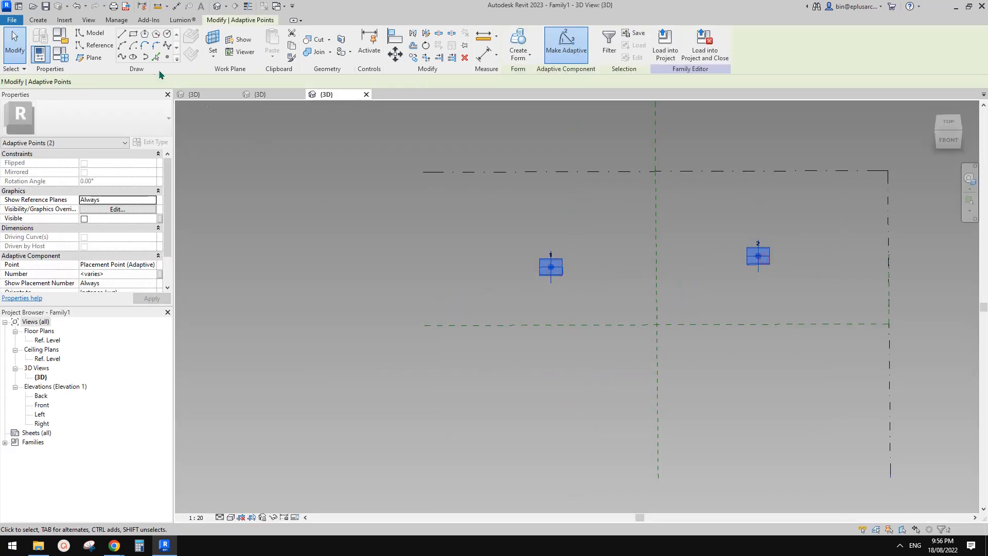
{"action": "left_click", "coordinate": [123, 55]}
{"action": "left_click", "coordinate": [89, 238]}
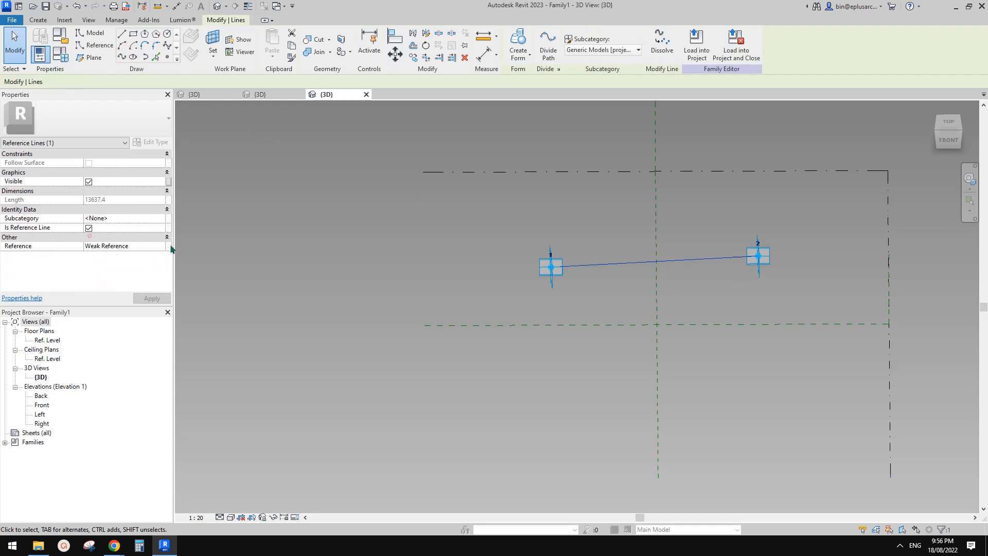
Step: Move adaptive point 2 to about 5774 mm from the front/back center plane, bringing it nearly level with point 1
{"action": "left_click", "coordinate": [758, 256]}
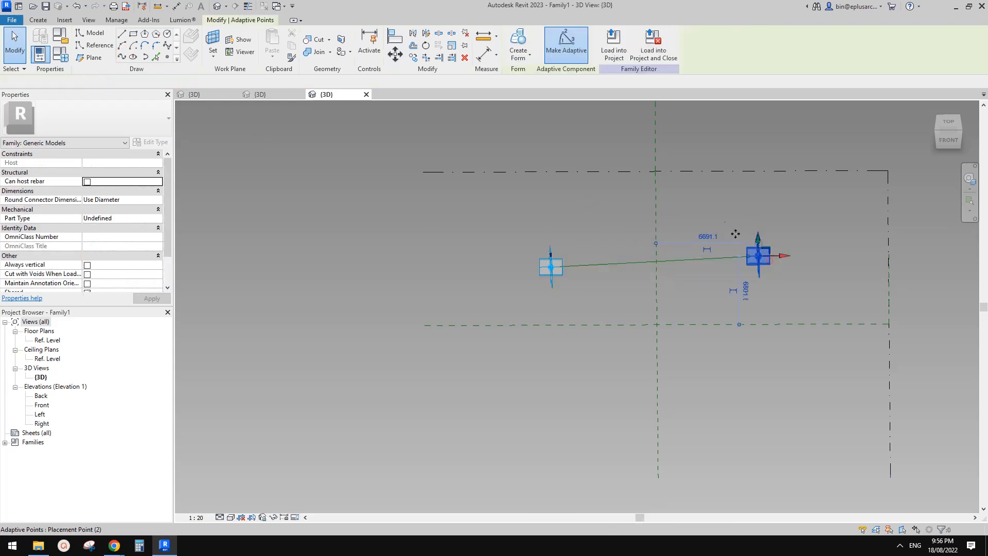
{"action": "middle_click_drag", "start_coordinate": [739, 232], "coordinate": [729, 296], "text": "shift"}
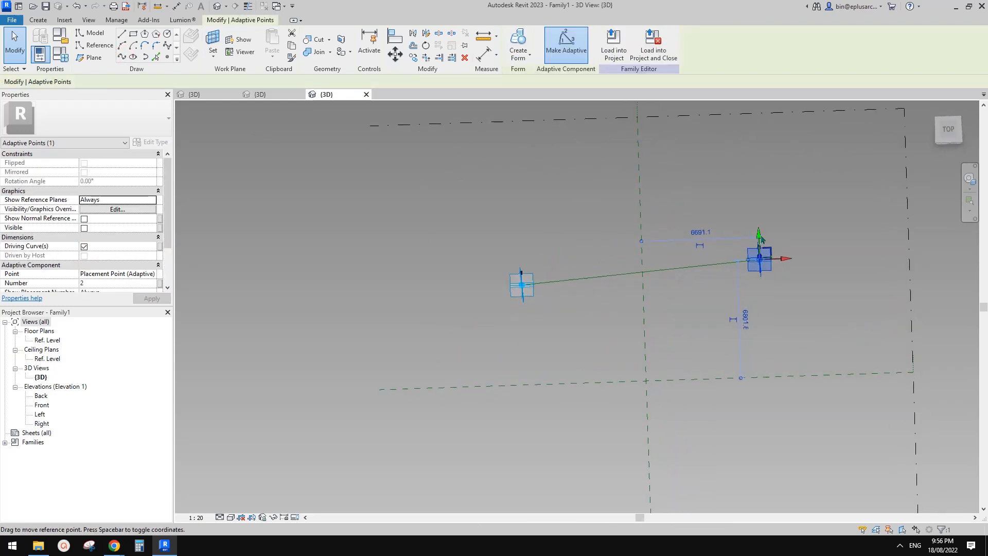
{"action": "left_click_drag", "start_coordinate": [759, 235], "coordinate": [761, 255]}
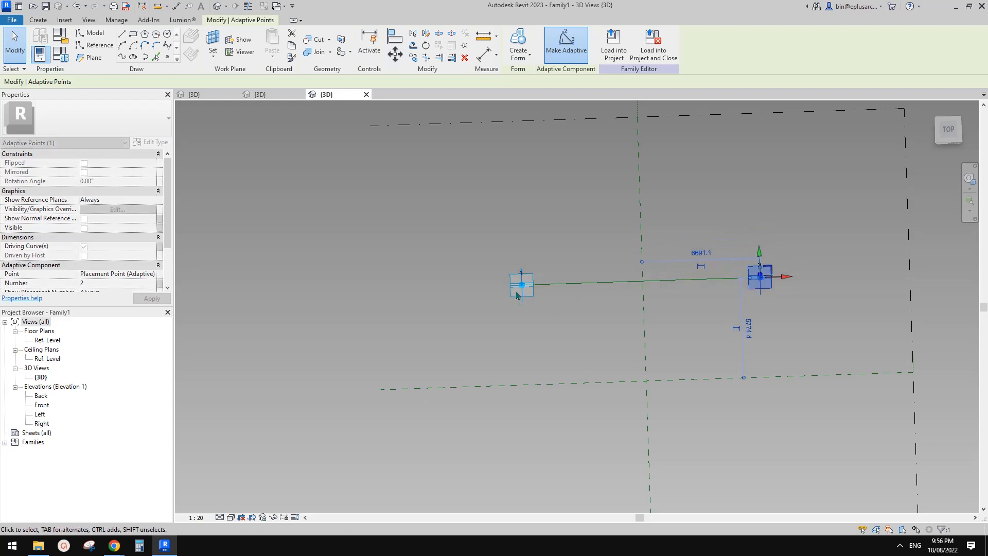
{"action": "left_click", "coordinate": [671, 256]}
Step: Place a reference point at the midpoint of the reference line between the two adaptive points
{"action": "middle_click_drag", "start_coordinate": [683, 262], "coordinate": [530, 323], "text": "shift"}
{"action": "scroll", "coordinate": [543, 290], "scroll_direction": "up", "scroll_amount": 3}
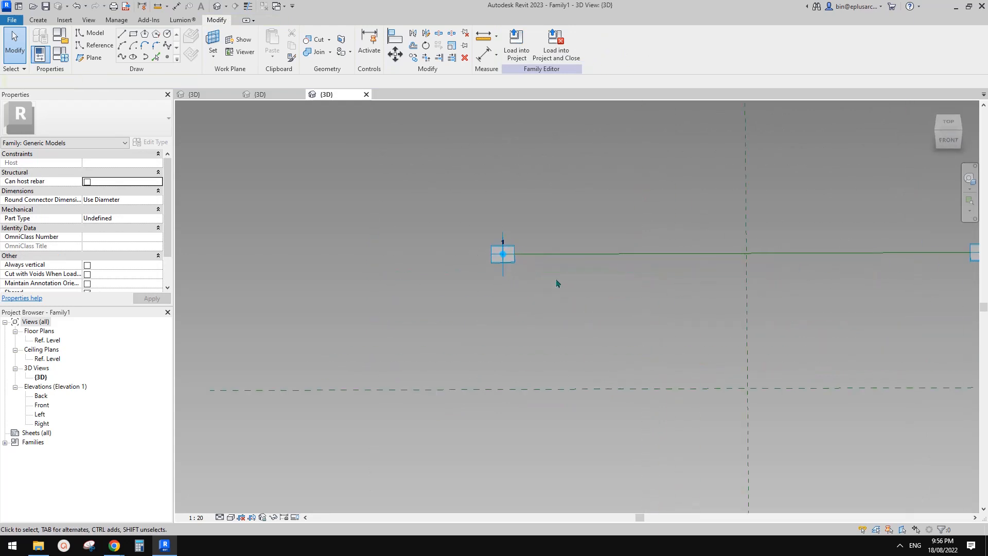
{"action": "scroll", "coordinate": [558, 285], "scroll_direction": "down", "scroll_amount": 2}
{"action": "middle_click_drag", "start_coordinate": [589, 302], "coordinate": [560, 292], "text": "shift"}
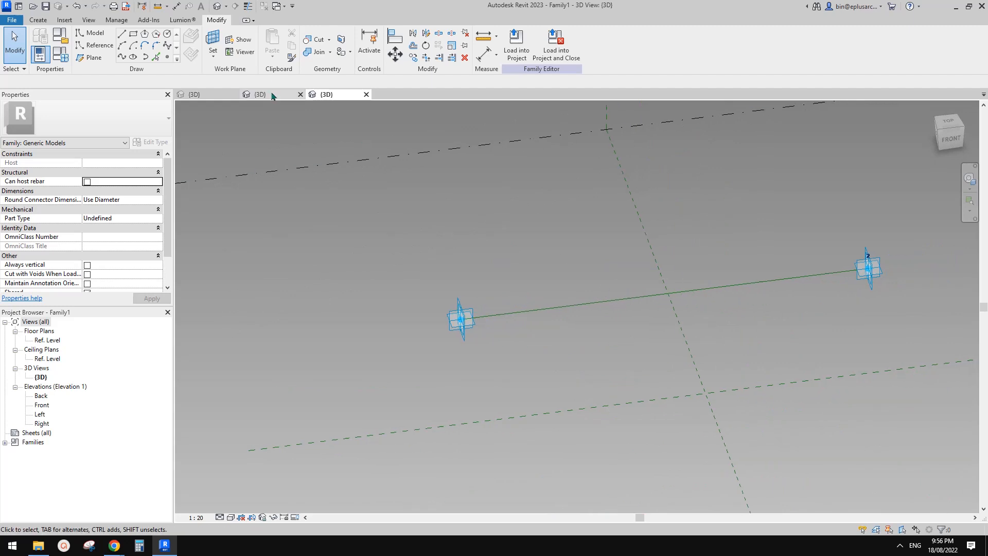
{"action": "left_click", "coordinate": [167, 56]}
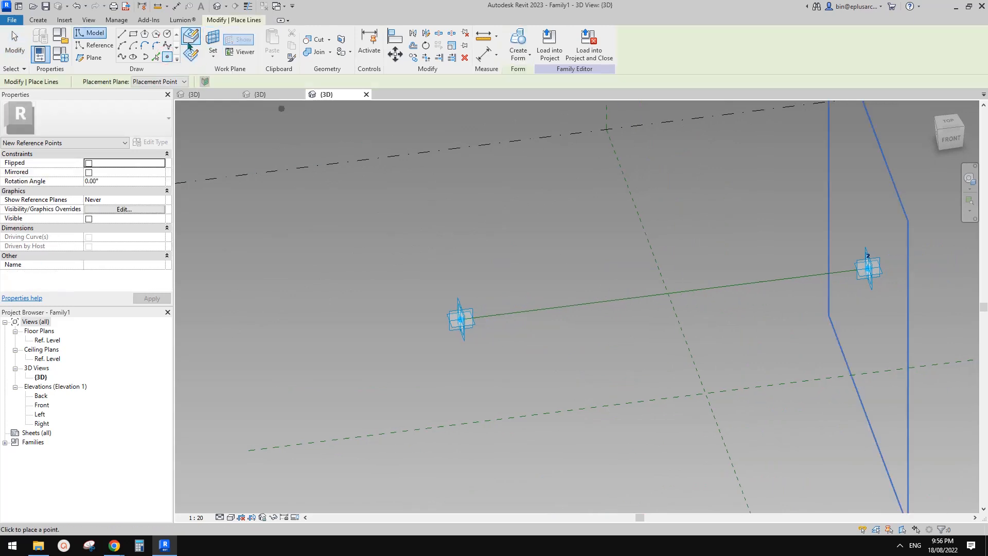
{"action": "left_click", "coordinate": [664, 293]}
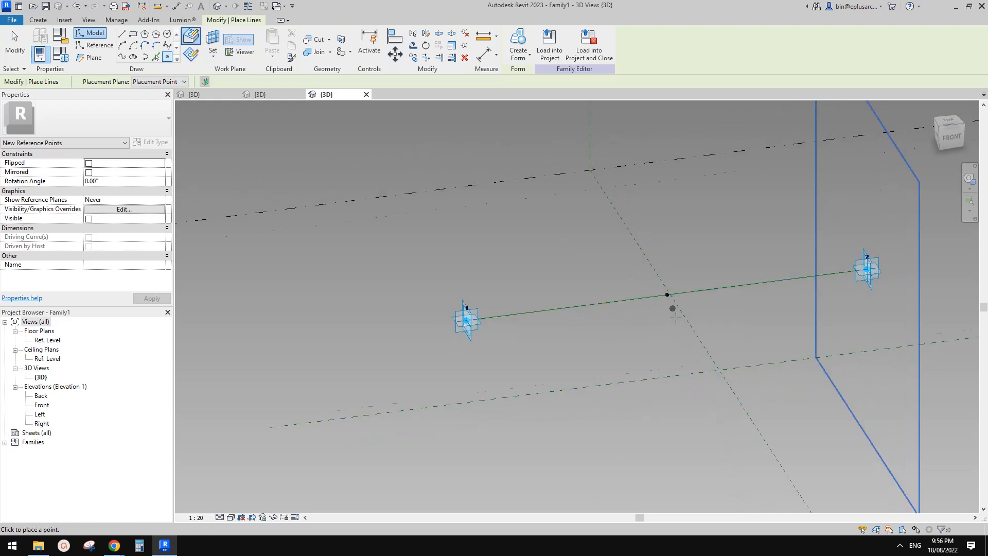
Step: Place a second reference point on the midpoint's horizontal work plane and offset it downward by about 1228 mm
{"action": "middle_click_drag", "start_coordinate": [675, 317], "coordinate": [618, 257], "text": "shift"}
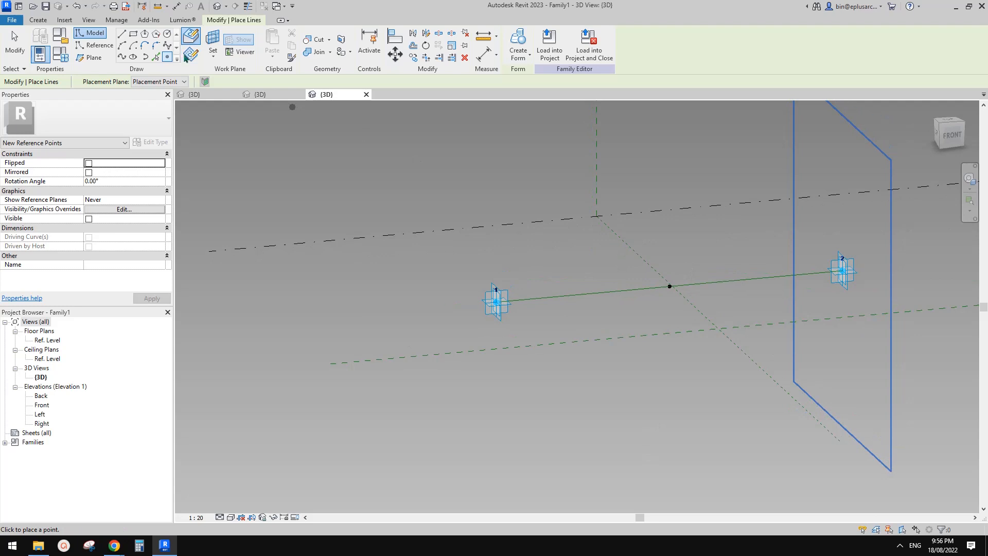
{"action": "left_click", "coordinate": [188, 54]}
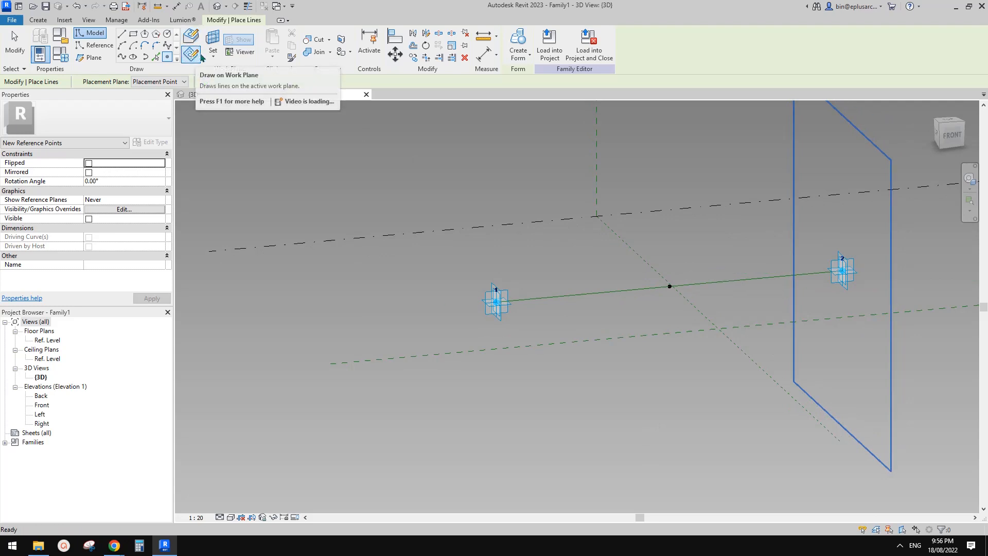
{"action": "key", "text": "Escape"}
{"action": "key", "text": "Escape"}
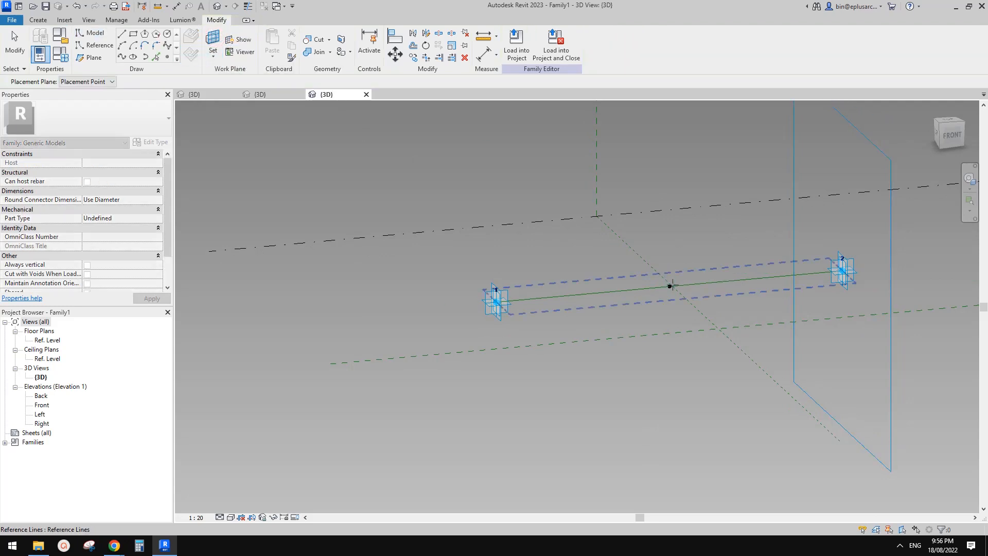
{"action": "left_click", "coordinate": [670, 286]}
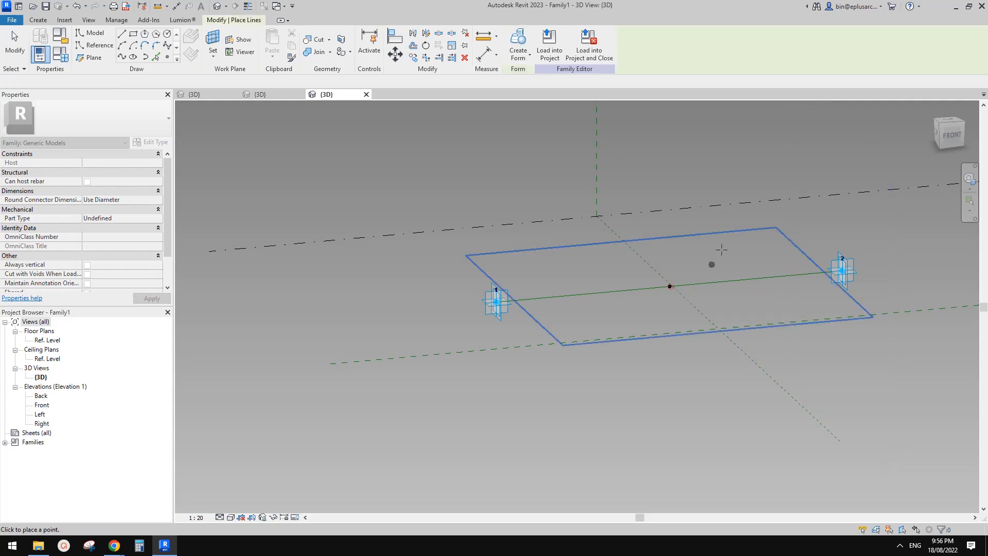
{"action": "left_click", "coordinate": [670, 286]}
{"action": "left_click", "coordinate": [542, 307]}
{"action": "key", "text": "Escape"}
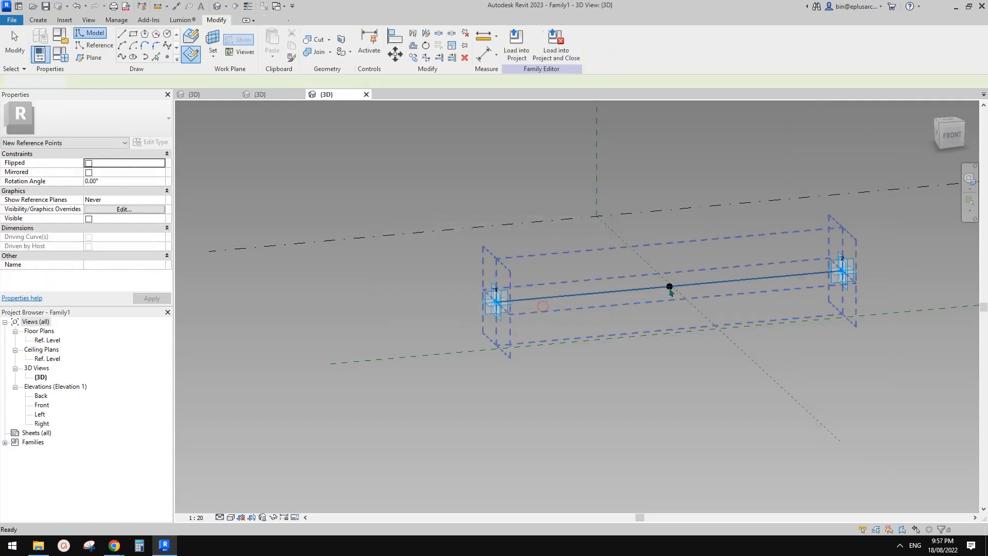
{"action": "key", "text": "Escape"}
{"action": "left_click", "coordinate": [670, 287]}
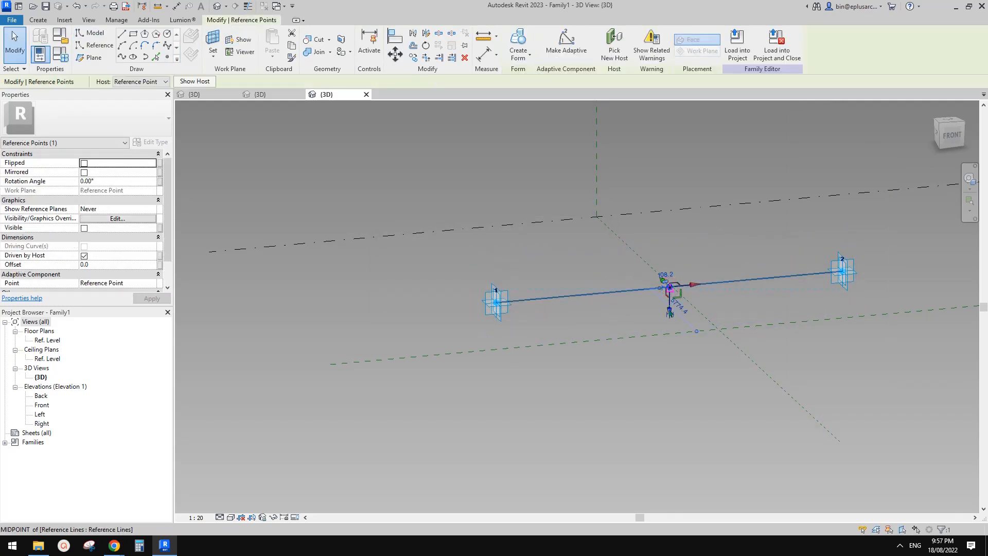
{"action": "left_click_drag", "start_coordinate": [669, 313], "coordinate": [679, 344]}
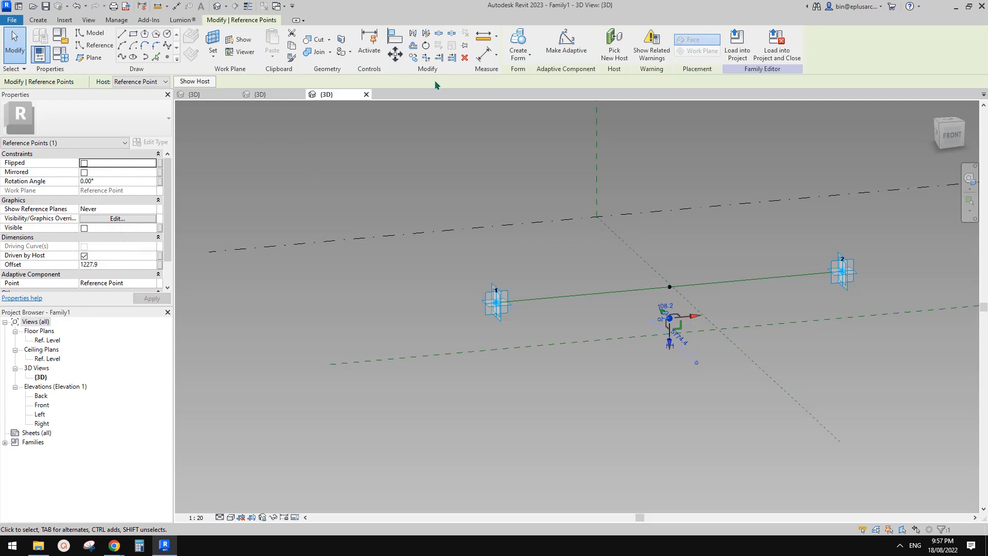
Step: Associate the offset of the reference point below the midpoint with a new type length parameter named OFS1
{"action": "left_click", "coordinate": [160, 265]}
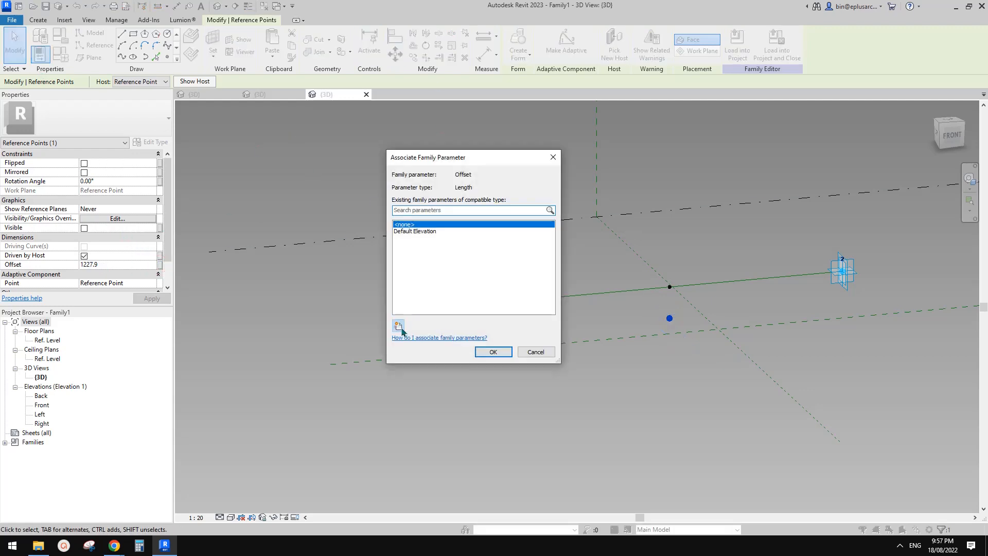
{"action": "left_click", "coordinate": [397, 325]}
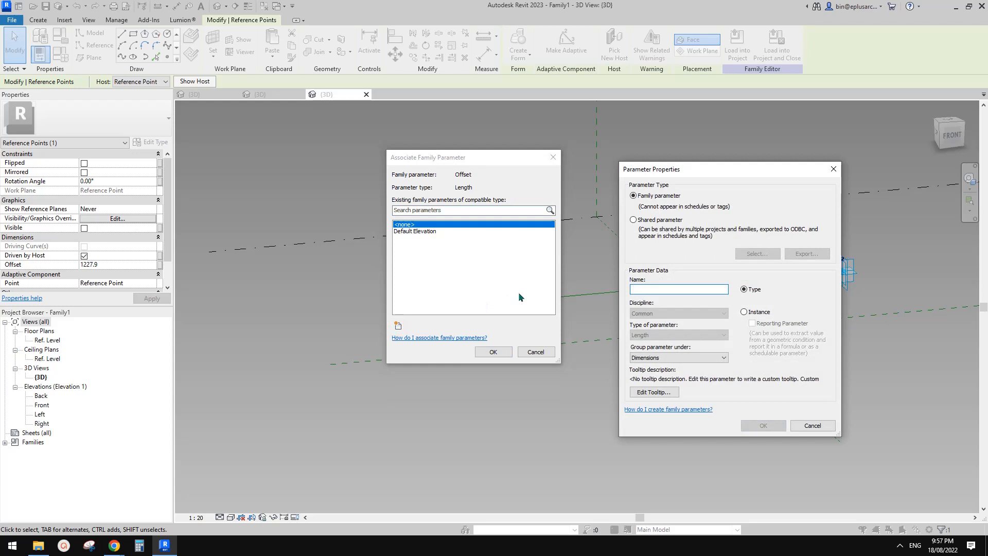
{"action": "mouse_move", "coordinate": [116, 544]}
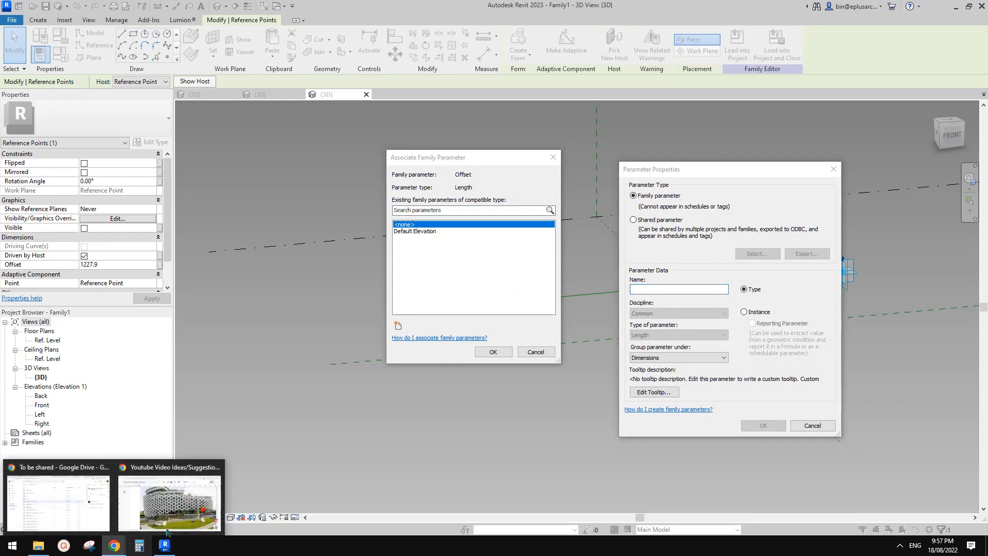
{"action": "left_click", "coordinate": [170, 507]}
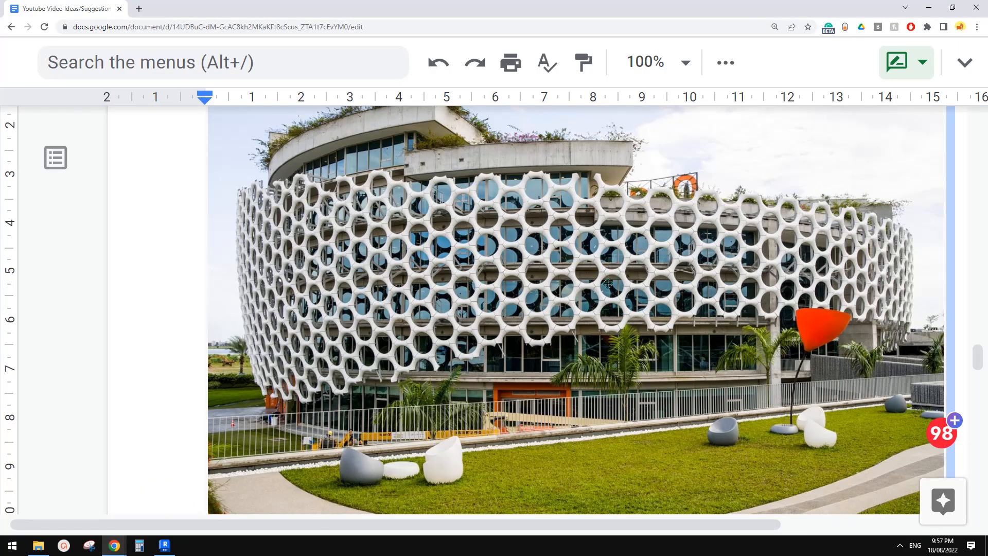
{"action": "left_click", "coordinate": [165, 545]}
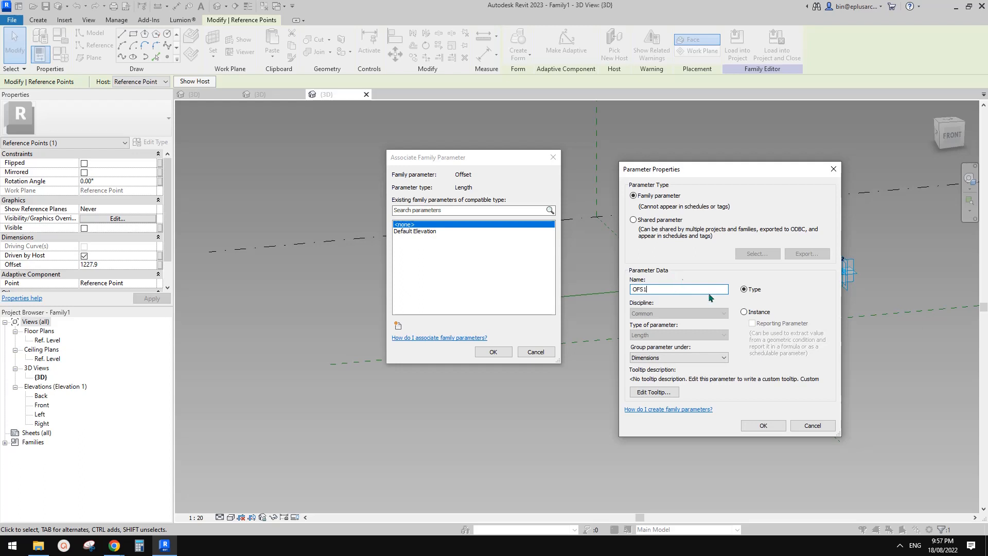
{"action": "left_click", "coordinate": [763, 425]}
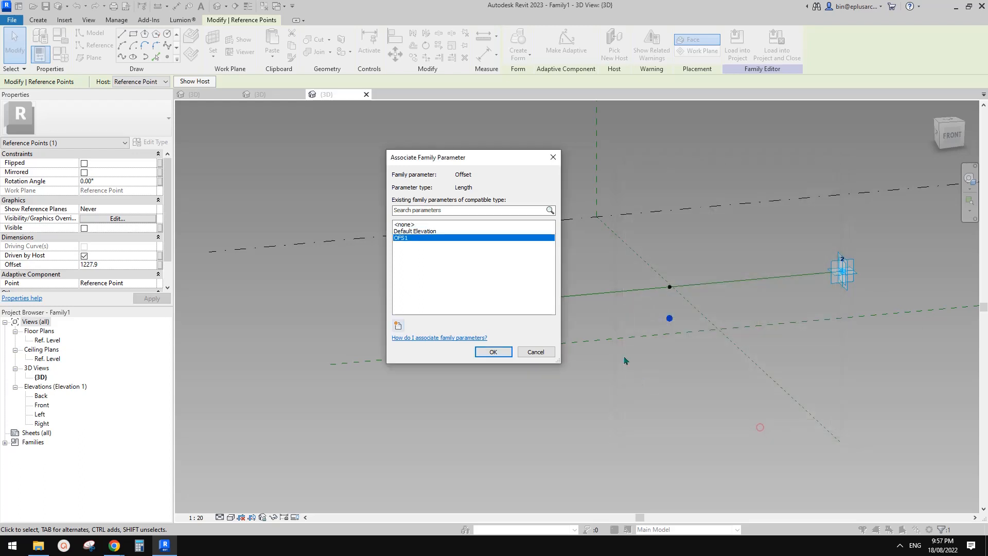
{"action": "left_click", "coordinate": [493, 351]}
Step: Examine the finished tube segment in the Family7 3D view and the facade photo in the browser, then return to Family1
{"action": "left_click", "coordinate": [265, 93]}
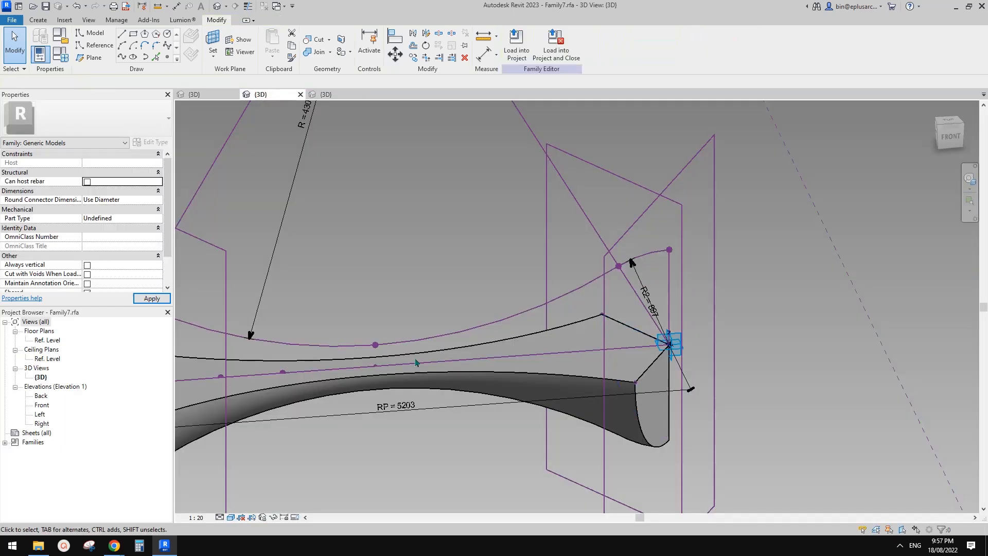
{"action": "scroll", "coordinate": [428, 355], "scroll_direction": "down", "scroll_amount": 1}
{"action": "middle_click_drag", "start_coordinate": [428, 355], "coordinate": [643, 272]}
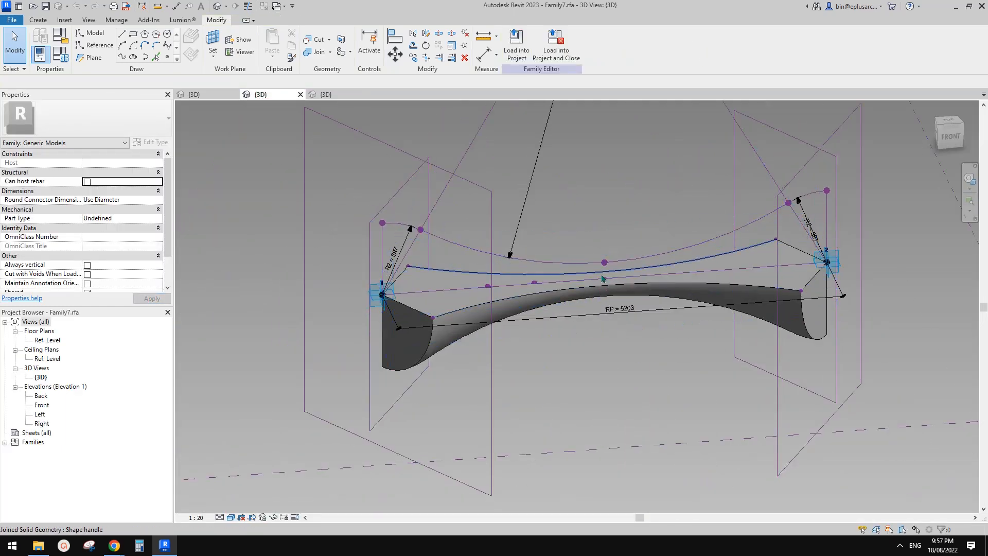
{"action": "mouse_move", "coordinate": [605, 271]}
{"action": "middle_mouse_down", "text": "shift"}
{"action": "mouse_move", "coordinate": [627, 248]}
{"action": "mouse_move", "coordinate": [618, 270]}
{"action": "mouse_move", "coordinate": [605, 268]}
{"action": "middle_mouse_up", "text": "shift"}
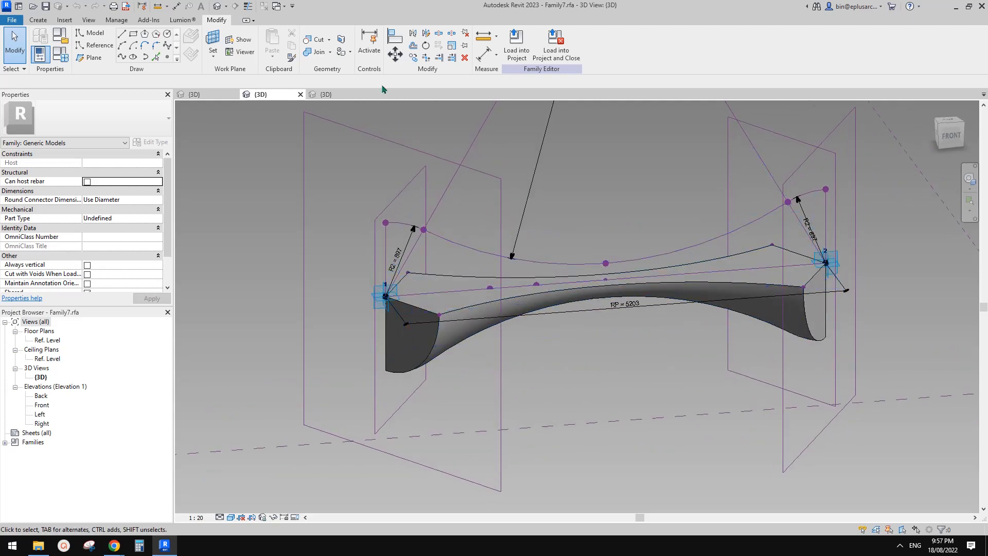
{"action": "left_click", "coordinate": [170, 502]}
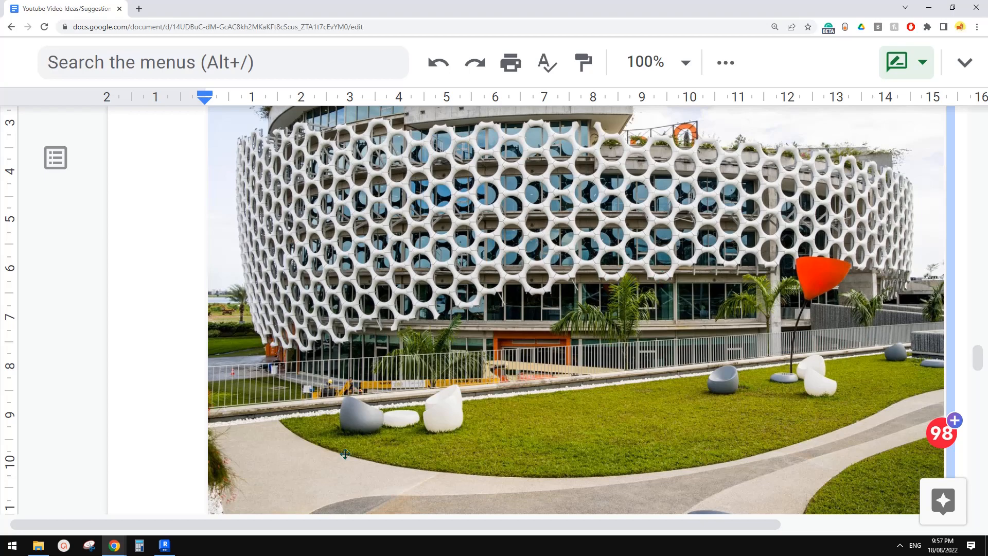
{"action": "left_click", "coordinate": [170, 545]}
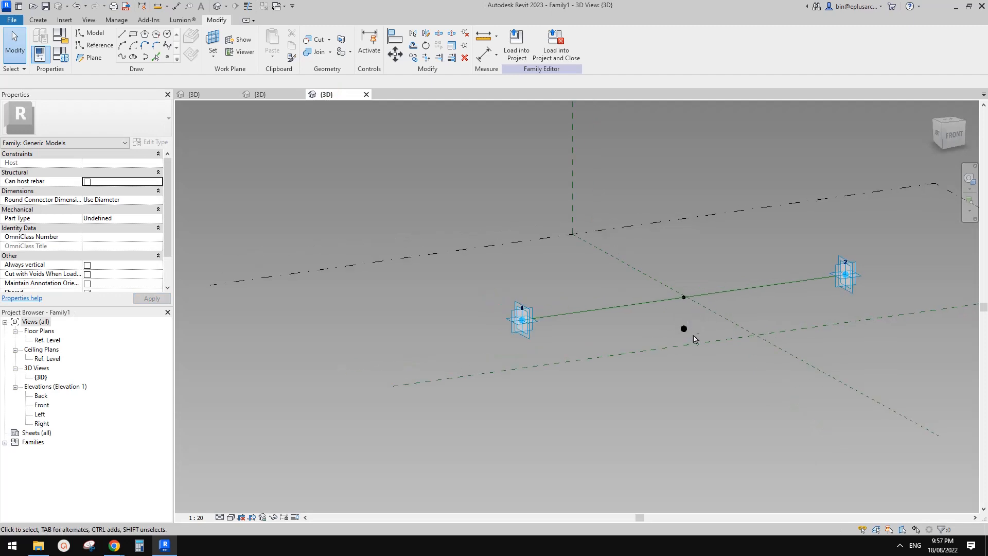
Step: Set the rotation angle of the reference line's midpoint to 180° to bring the offset point above the line
{"action": "left_click", "coordinate": [684, 298]}
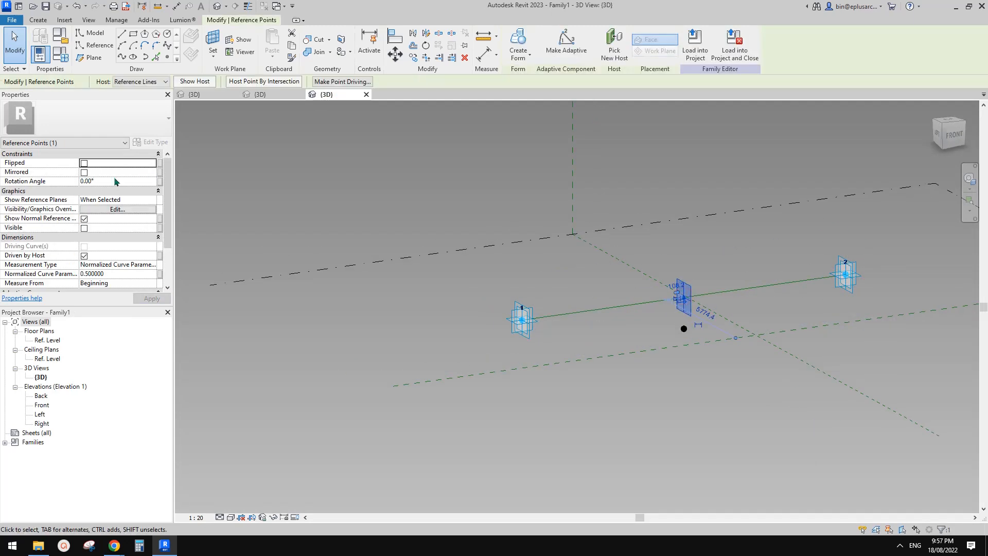
{"action": "left_click", "coordinate": [124, 181]}
{"action": "type", "text": "18"}
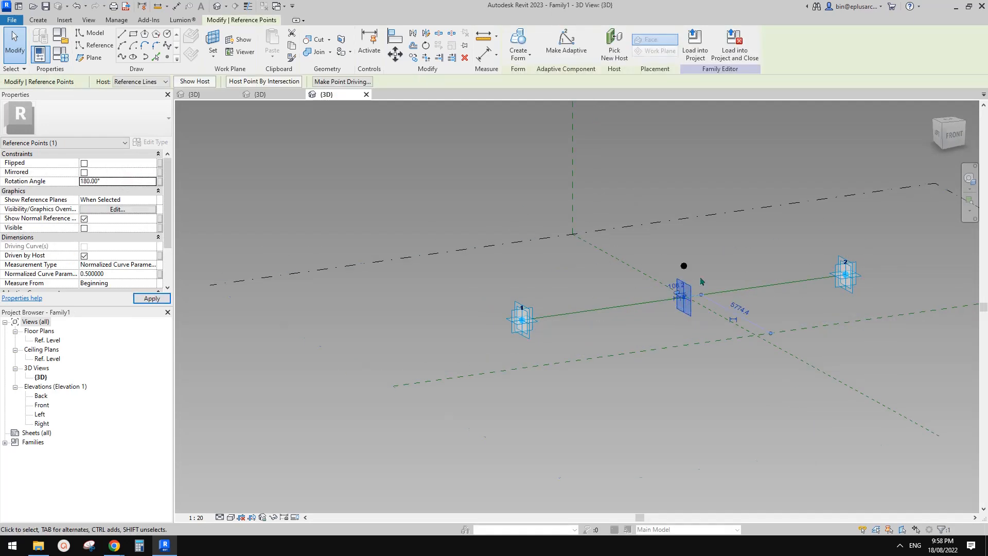
{"action": "left_click", "coordinate": [730, 226]}
{"action": "middle_click_drag", "start_coordinate": [714, 288], "coordinate": [637, 291]}
{"action": "scroll", "coordinate": [664, 273], "scroll_direction": "down", "scroll_amount": 1}
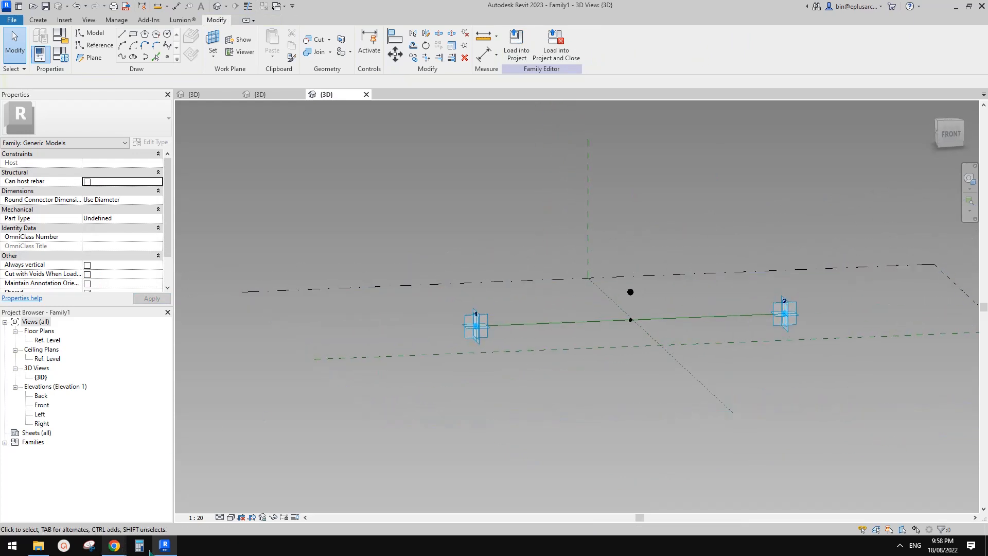
Step: Switch to the facade photo in the browser and capture its upper right part with Snipping Tool
{"action": "mouse_move", "coordinate": [115, 546]}
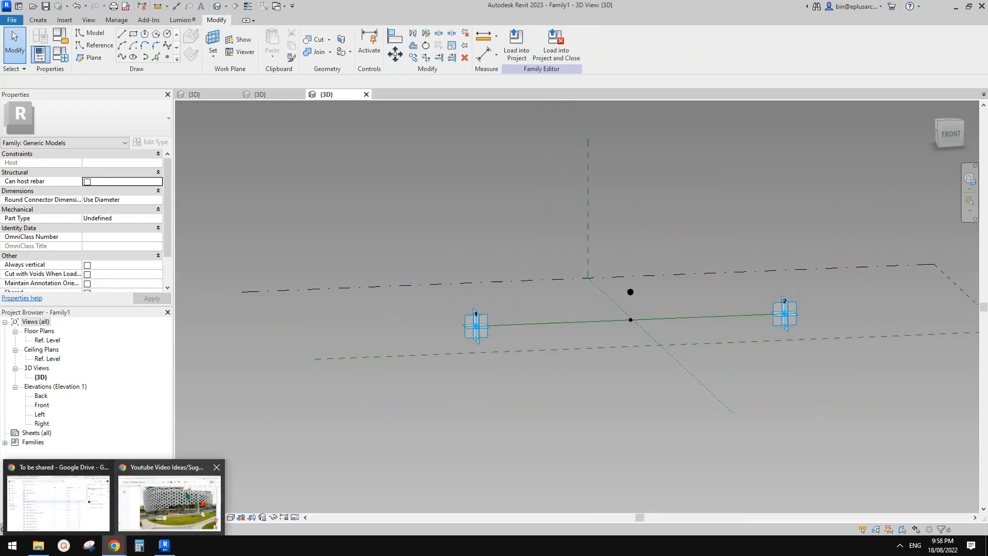
{"action": "left_click", "coordinate": [177, 494]}
{"action": "scroll", "coordinate": [180, 492], "scroll_direction": "up", "scroll_amount": 2}
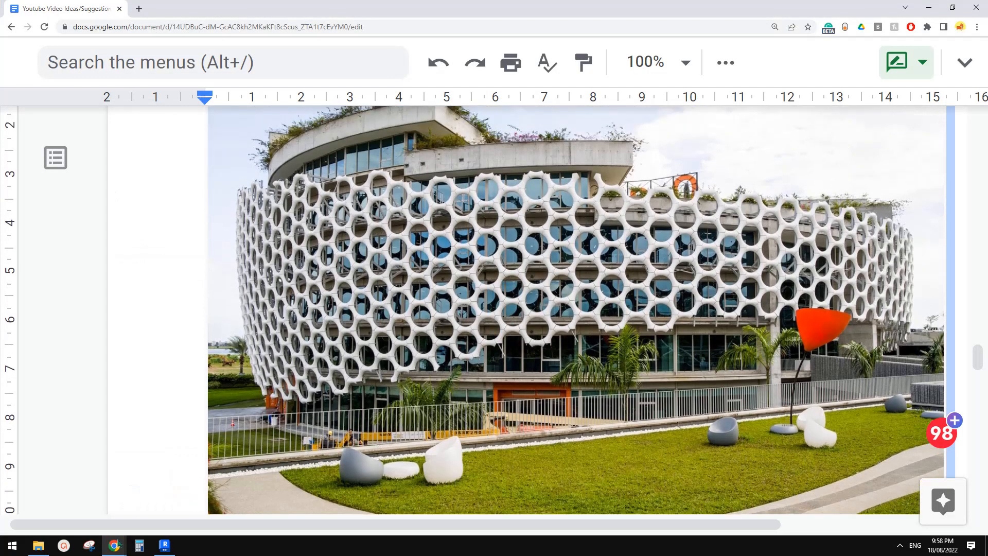
{"action": "left_click", "coordinate": [90, 545]}
{"action": "left_click", "coordinate": [598, 256]}
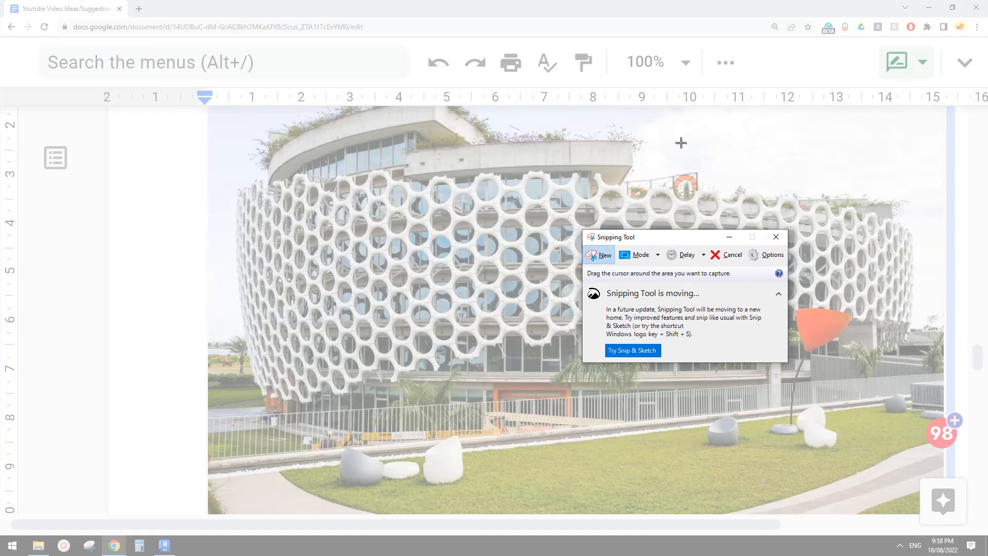
{"action": "left_click_drag", "start_coordinate": [668, 112], "coordinate": [893, 279]}
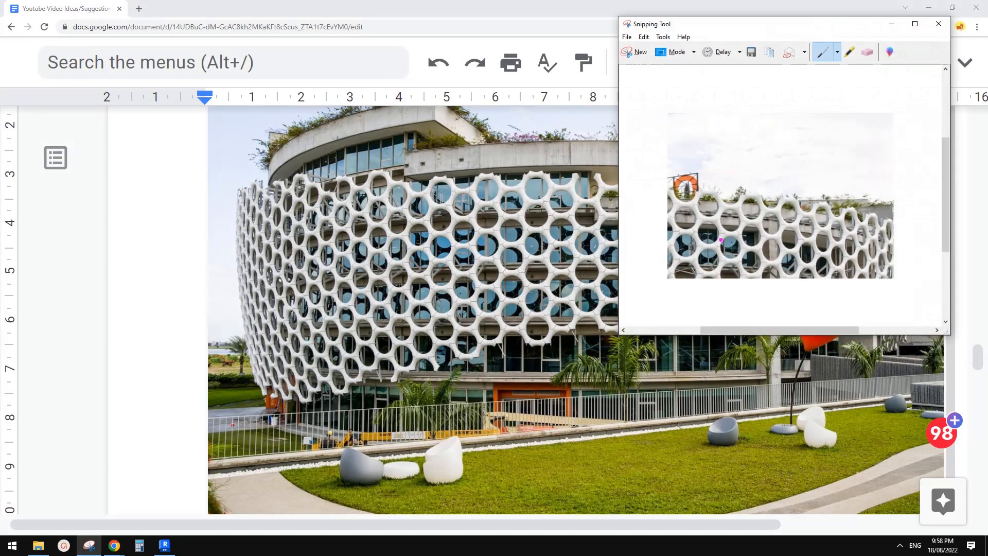
{"action": "left_click_drag", "start_coordinate": [696, 228], "coordinate": [713, 245]}
{"action": "scroll", "coordinate": [713, 227], "scroll_direction": "up", "scroll_amount": 1}
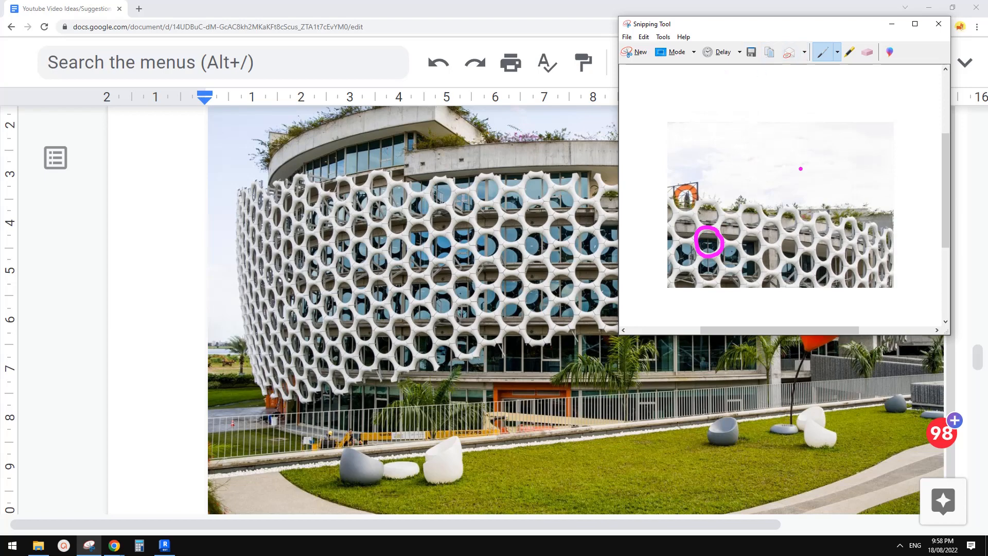
{"action": "left_click", "coordinate": [868, 53]}
{"action": "left_click", "coordinate": [718, 231]}
Step: Mark tube segments on the snip and sketch a hexagon around a circular opening, with a curved tube segment over its upper edge
{"action": "left_click", "coordinate": [822, 52]}
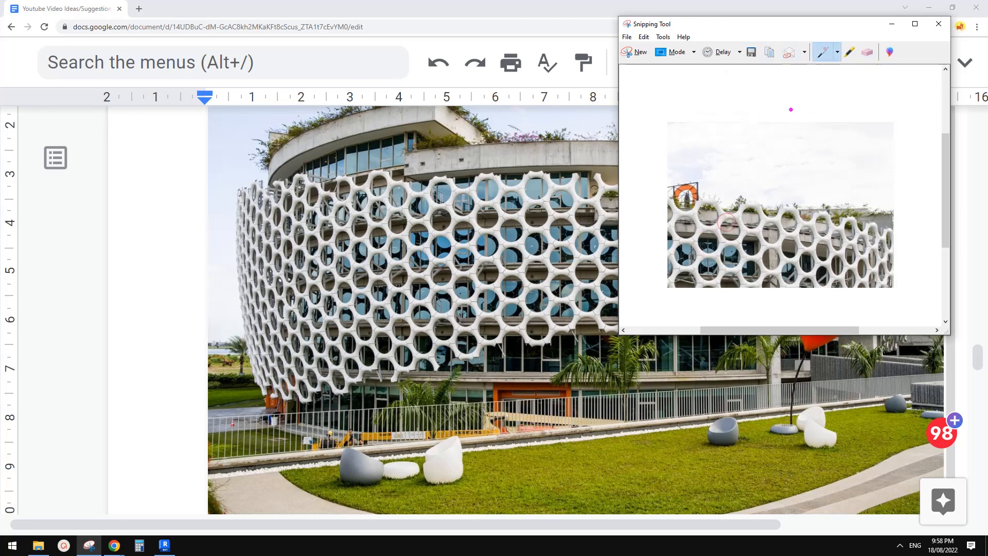
{"action": "mouse_move", "coordinate": [718, 222]}
{"action": "left_mouse_down"}
{"action": "mouse_move", "coordinate": [698, 228]}
{"action": "mouse_move", "coordinate": [718, 220]}
{"action": "left_mouse_up"}
{"action": "mouse_move", "coordinate": [806, 91]}
{"action": "left_mouse_down"}
{"action": "mouse_move", "coordinate": [751, 108]}
{"action": "mouse_move", "coordinate": [744, 154]}
{"action": "mouse_move", "coordinate": [772, 179]}
{"action": "mouse_move", "coordinate": [827, 176]}
{"action": "mouse_move", "coordinate": [822, 98]}
{"action": "left_mouse_up"}
{"action": "mouse_move", "coordinate": [764, 89]}
{"action": "left_mouse_down"}
{"action": "mouse_move", "coordinate": [809, 87]}
{"action": "mouse_move", "coordinate": [844, 121]}
{"action": "mouse_move", "coordinate": [808, 82]}
{"action": "mouse_move", "coordinate": [732, 130]}
{"action": "mouse_move", "coordinate": [757, 165]}
{"action": "mouse_move", "coordinate": [814, 180]}
{"action": "mouse_move", "coordinate": [850, 125]}
{"action": "left_mouse_up"}
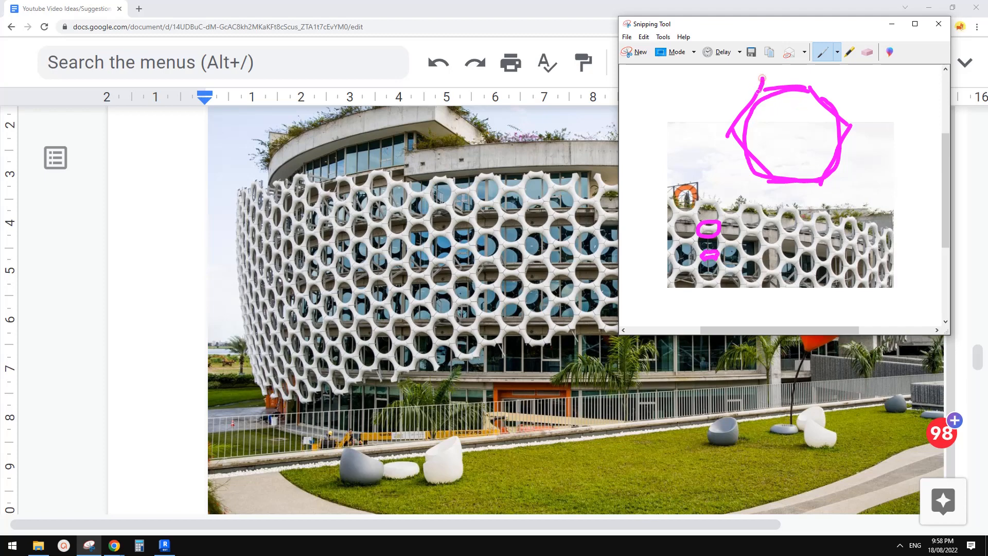
{"action": "mouse_move", "coordinate": [762, 78]}
{"action": "left_mouse_down"}
{"action": "mouse_move", "coordinate": [771, 109]}
{"action": "mouse_move", "coordinate": [779, 77]}
{"action": "mouse_move", "coordinate": [817, 80]}
{"action": "mouse_move", "coordinate": [818, 92]}
{"action": "mouse_move", "coordinate": [774, 104]}
{"action": "mouse_move", "coordinate": [788, 98]}
{"action": "left_mouse_up"}
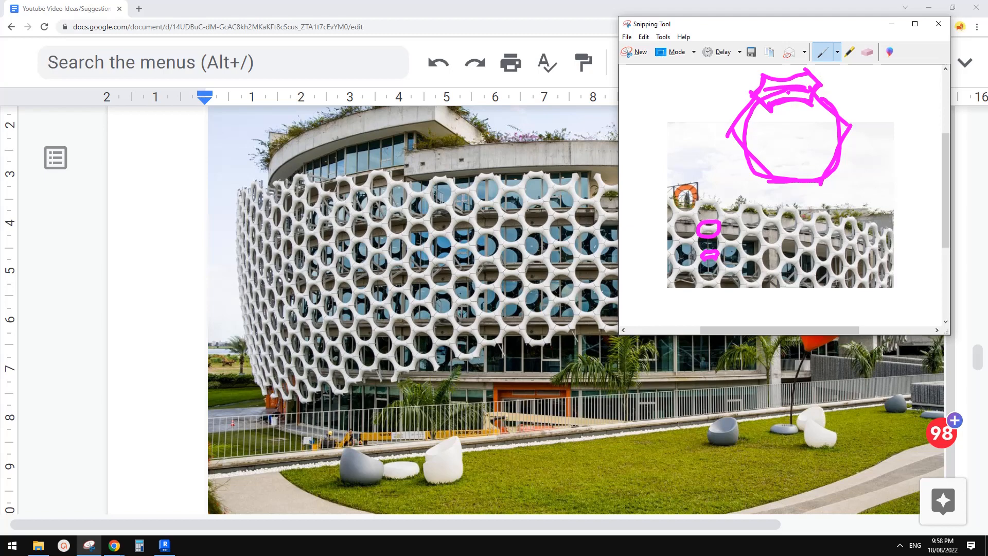
Step: Add an equilateral triangle above the sketched hexagon and a separate one with equal-side and angle marks, then switch back to Revit
{"action": "left_click", "coordinate": [164, 545]}
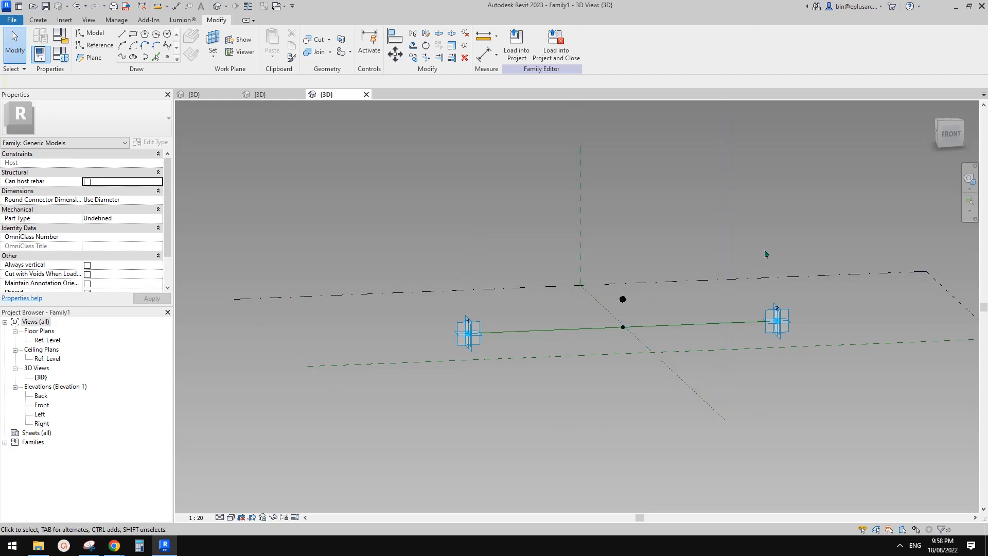
{"action": "scroll", "coordinate": [312, 424], "scroll_direction": "down", "scroll_amount": 1}
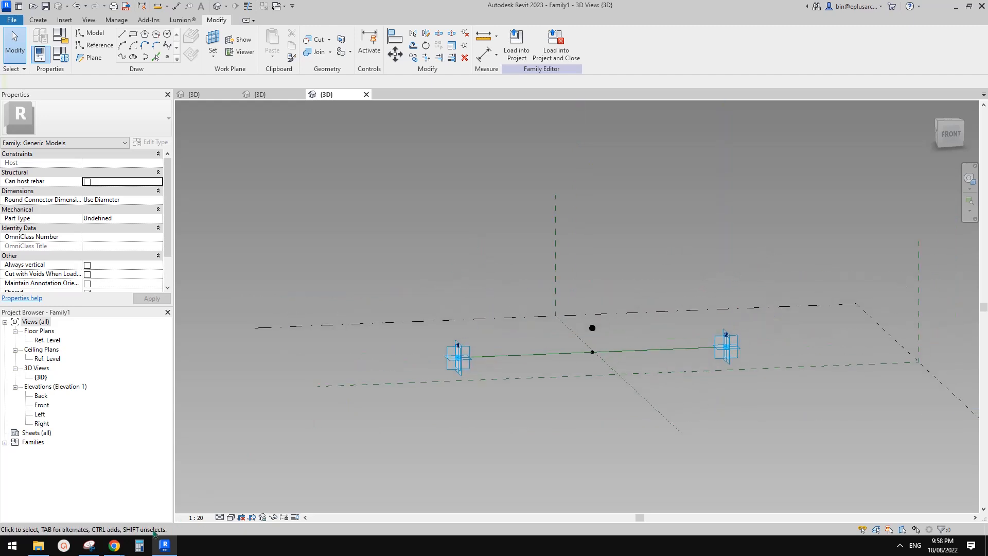
{"action": "left_click", "coordinate": [89, 545]}
{"action": "scroll", "coordinate": [780, 99], "scroll_direction": "up", "scroll_amount": 3}
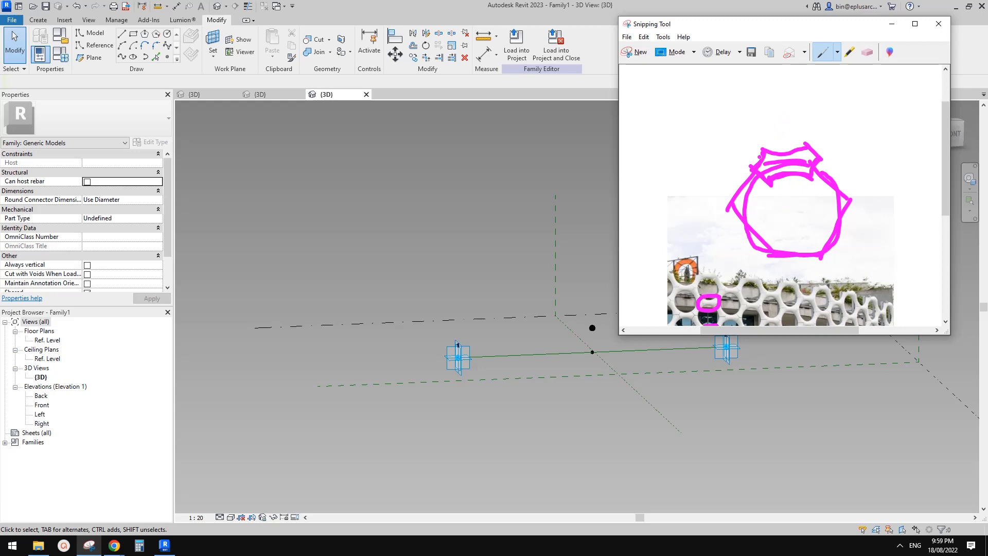
{"action": "left_click_drag", "start_coordinate": [762, 156], "coordinate": [777, 131]}
{"action": "left_click_drag", "start_coordinate": [822, 161], "coordinate": [784, 117]}
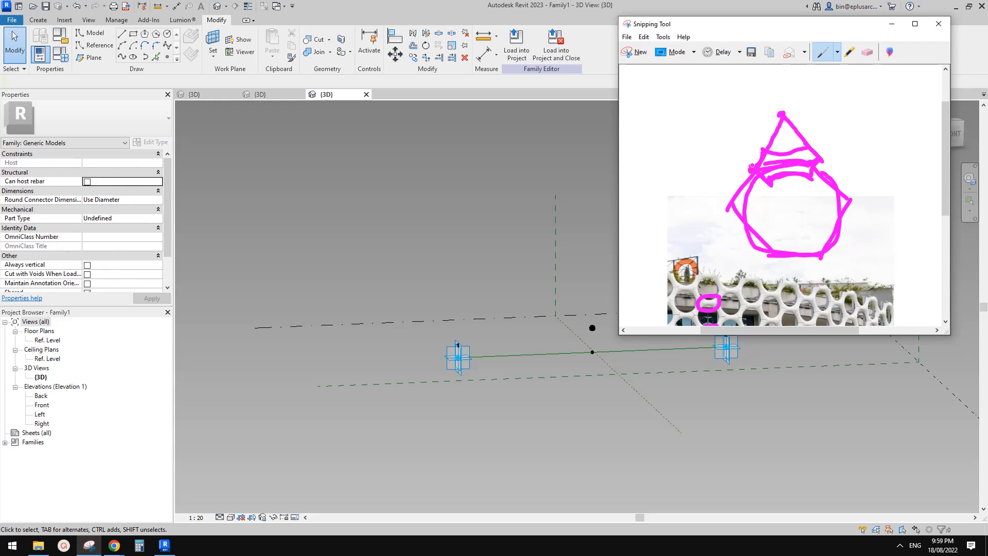
{"action": "left_click_drag", "start_coordinate": [748, 169], "coordinate": [823, 161]}
{"action": "mouse_move", "coordinate": [875, 83]}
{"action": "left_mouse_down"}
{"action": "mouse_move", "coordinate": [840, 138]}
{"action": "mouse_move", "coordinate": [892, 139]}
{"action": "mouse_move", "coordinate": [874, 89]}
{"action": "mouse_move", "coordinate": [861, 110]}
{"action": "mouse_move", "coordinate": [901, 113]}
{"action": "mouse_move", "coordinate": [879, 138]}
{"action": "mouse_move", "coordinate": [858, 131]}
{"action": "left_mouse_up"}
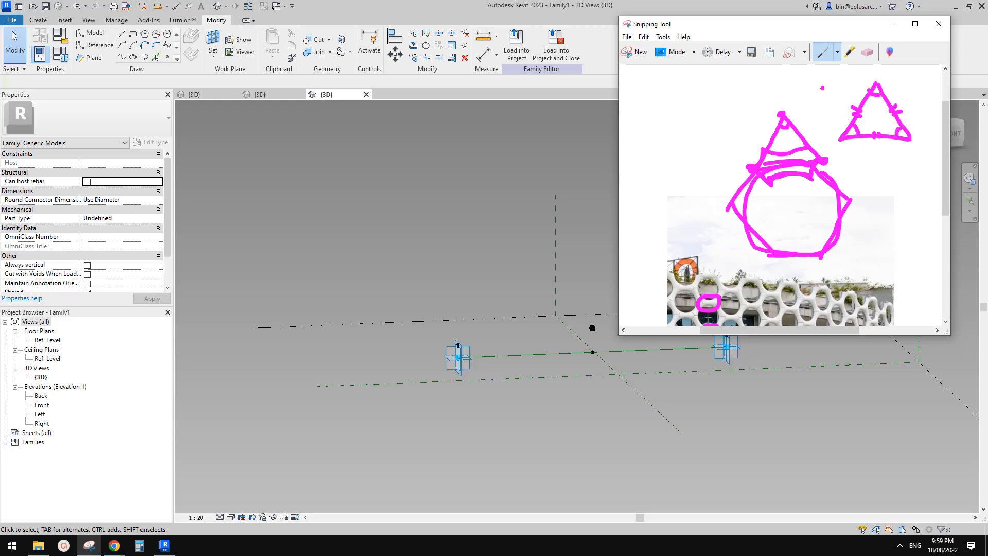
{"action": "left_click", "coordinate": [507, 288]}
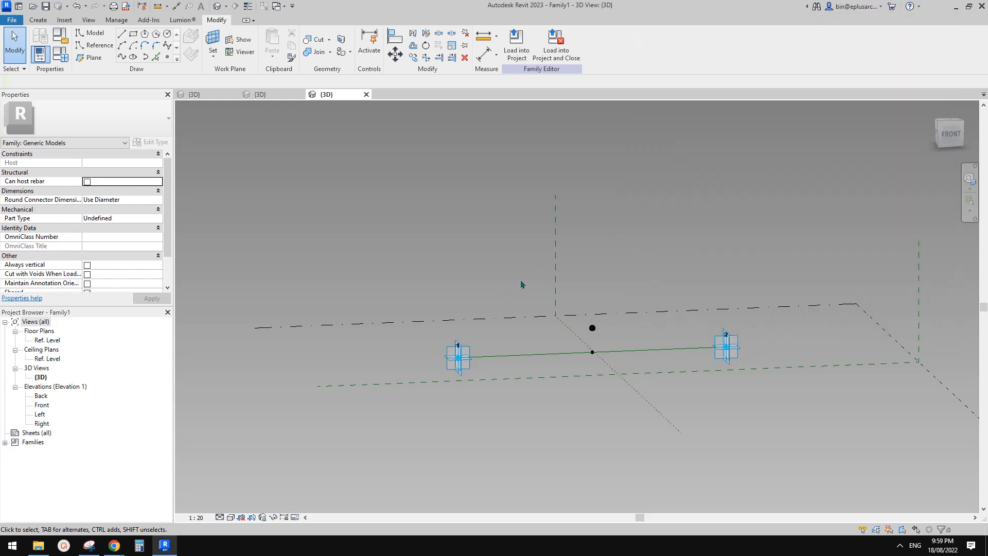
{"action": "scroll", "coordinate": [548, 295], "scroll_direction": "down", "scroll_amount": 1}
{"action": "middle_click_drag", "start_coordinate": [594, 300], "coordinate": [528, 341], "text": "shift"}
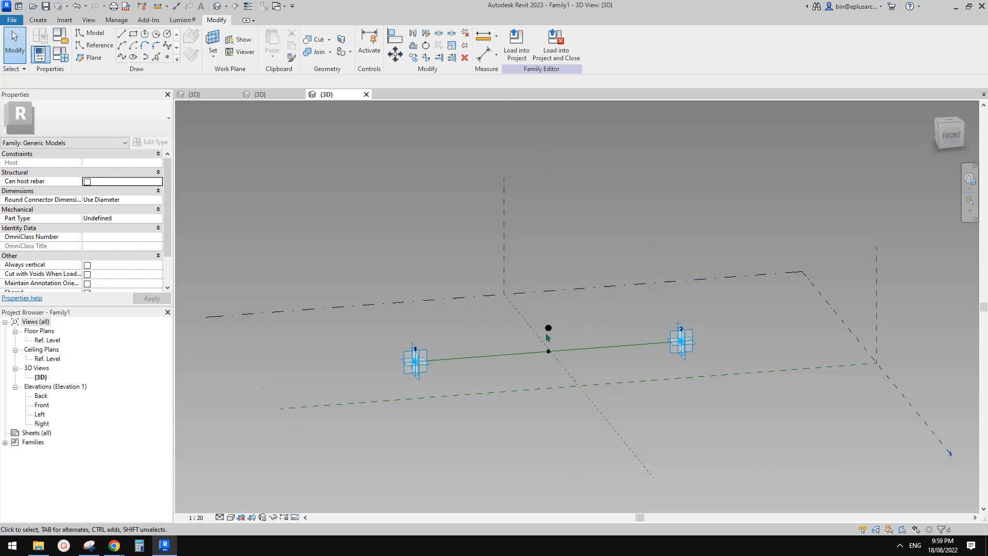
{"action": "scroll", "coordinate": [557, 325], "scroll_direction": "down", "scroll_amount": 2}
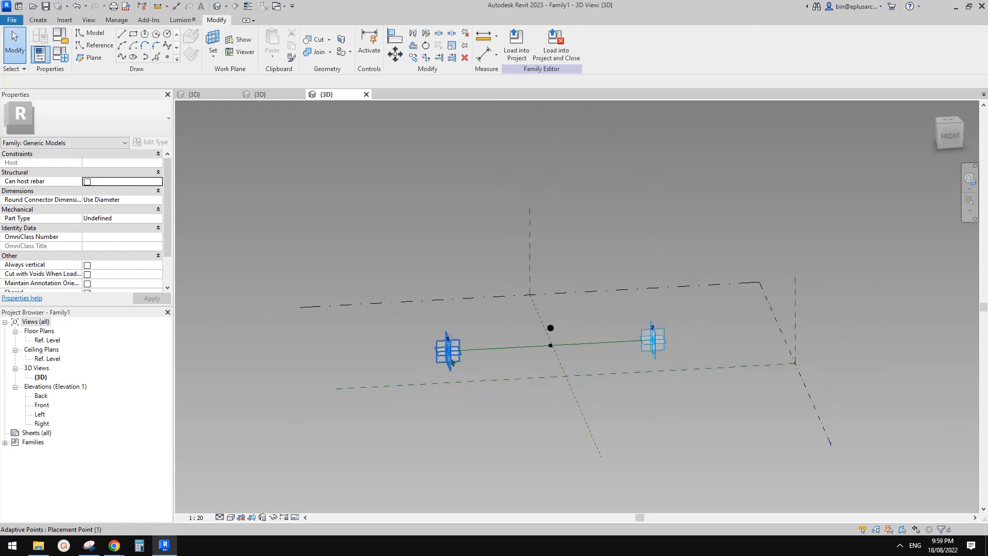
{"action": "key", "text": "d"}
{"action": "key", "text": "i"}
{"action": "middle_click_drag", "start_coordinate": [455, 359], "coordinate": [493, 359], "text": "shift"}
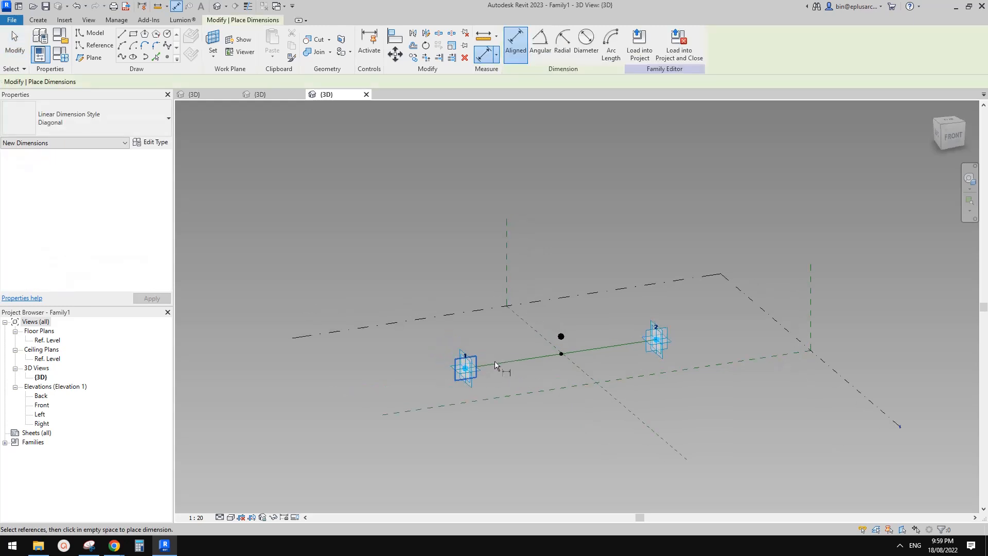
{"action": "key", "text": "Escape"}
{"action": "key", "text": "Escape"}
Step: Set the reference line's horizontal plane as the work plane and place an aligned dimension between adaptive points 1 and 2
{"action": "left_click", "coordinate": [523, 361]}
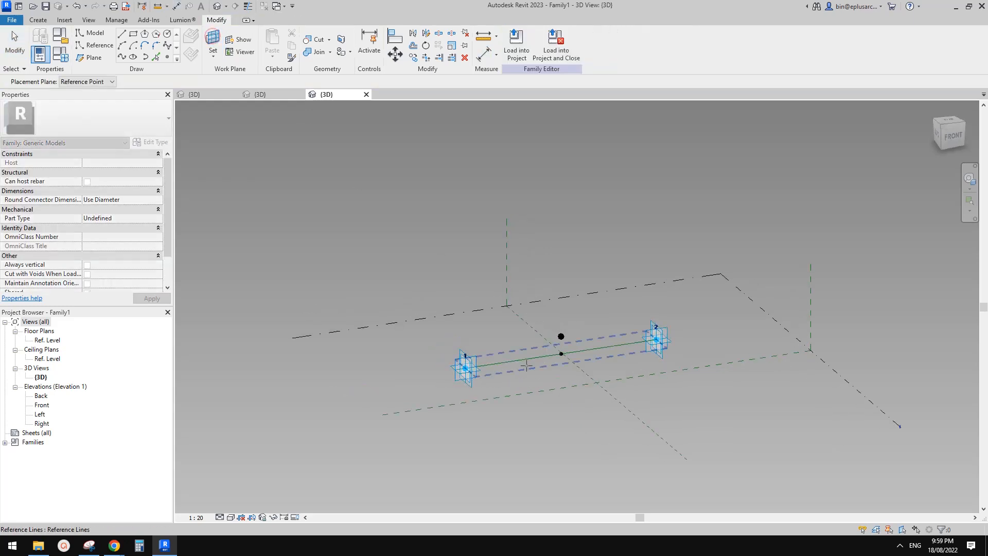
{"action": "key", "text": "d"}
{"action": "key", "text": "i"}
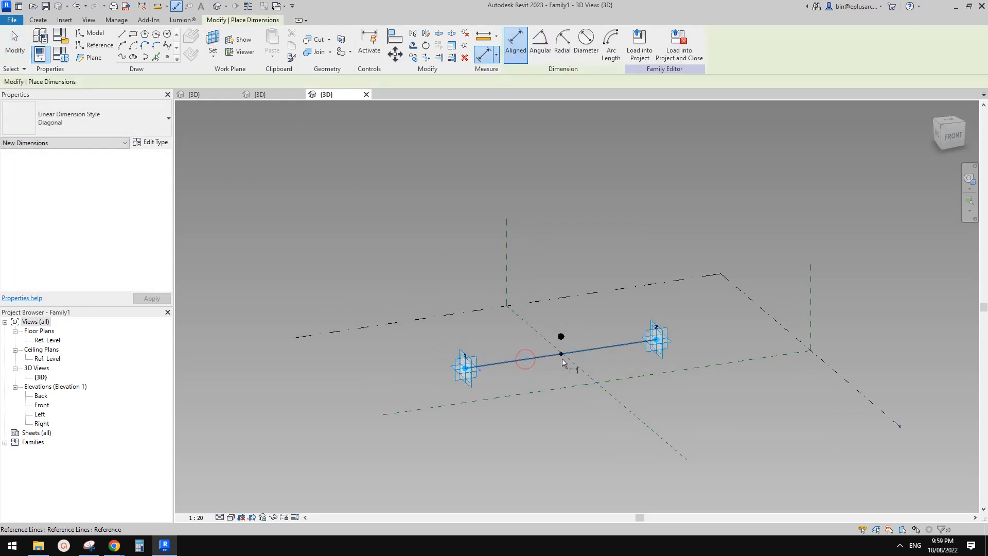
{"action": "left_click", "coordinate": [467, 369]}
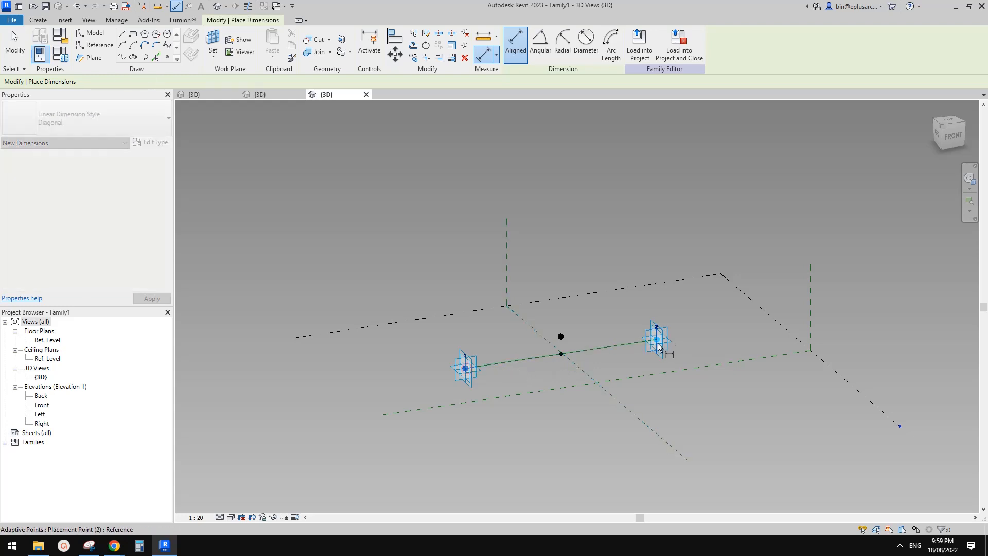
{"action": "left_click", "coordinate": [569, 370]}
{"action": "key", "text": "Escape"}
{"action": "key", "text": "Escape"}
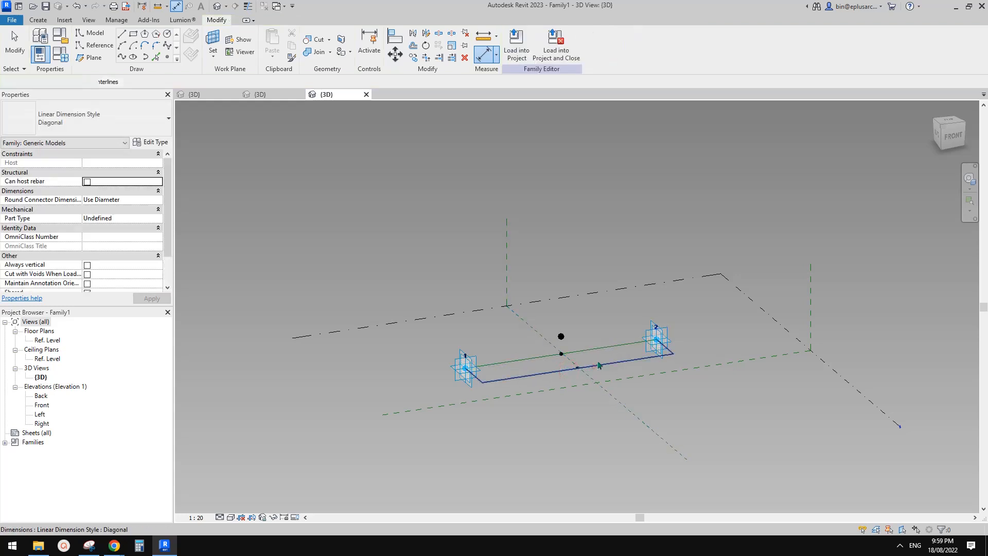
Step: Place the dimension between the adaptive points and label it with a new instance reporting parameter named RP
{"action": "left_click", "coordinate": [599, 365]}
{"action": "middle_click_drag", "start_coordinate": [600, 364], "coordinate": [603, 382], "text": "shift"}
{"action": "type", "text": "RP"}
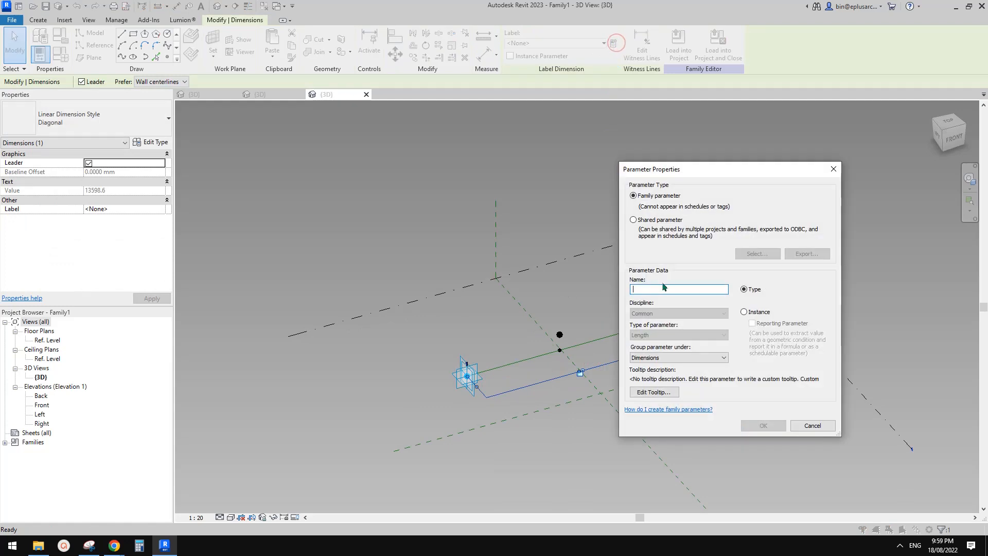
{"action": "left_click", "coordinate": [745, 312]}
{"action": "left_click", "coordinate": [753, 323]}
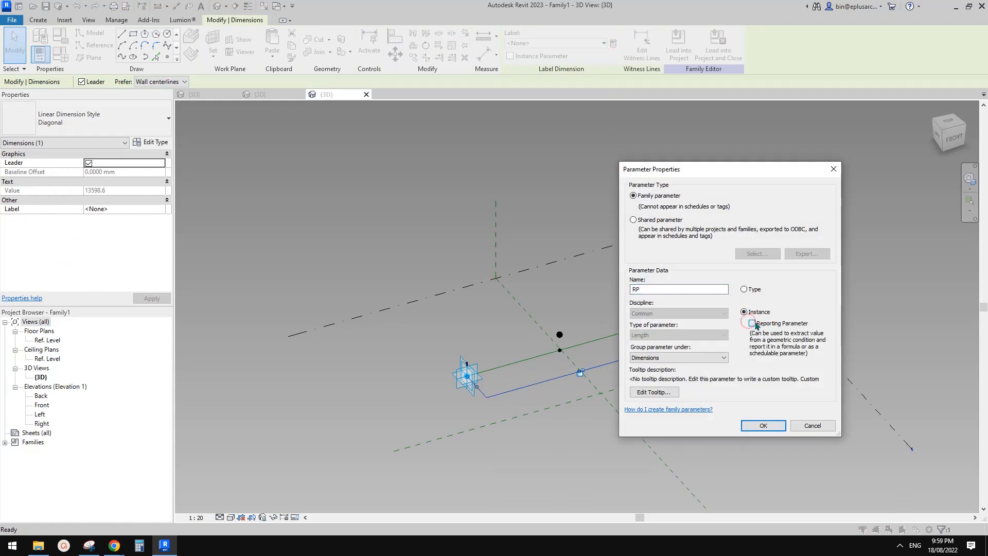
{"action": "left_click", "coordinate": [763, 425]}
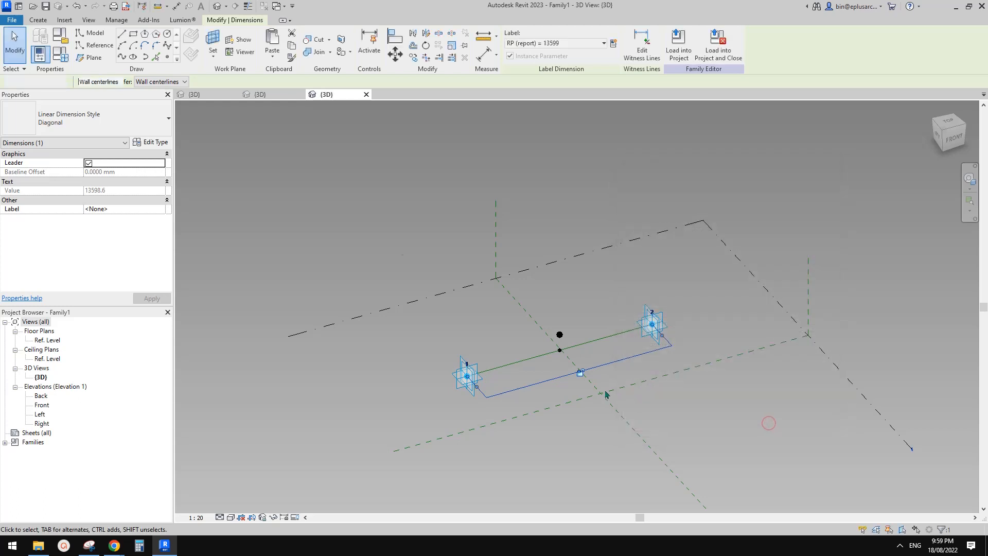
Step: Set the view scale to 1:100 and select the RP dimension
{"action": "scroll", "coordinate": [530, 402], "scroll_direction": "up", "scroll_amount": 1}
{"action": "left_click", "coordinate": [535, 401]}
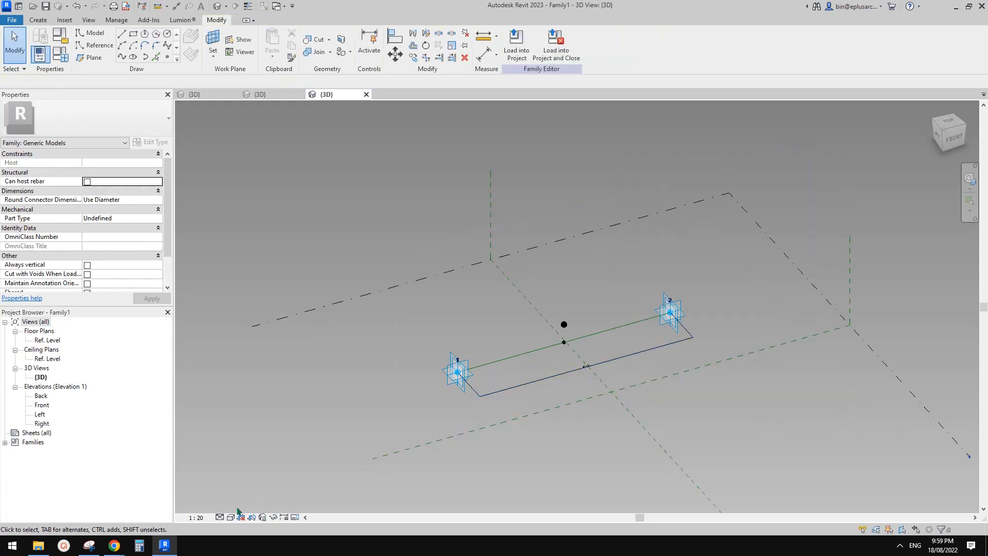
{"action": "left_click", "coordinate": [198, 517]}
{"action": "left_click", "coordinate": [220, 450]}
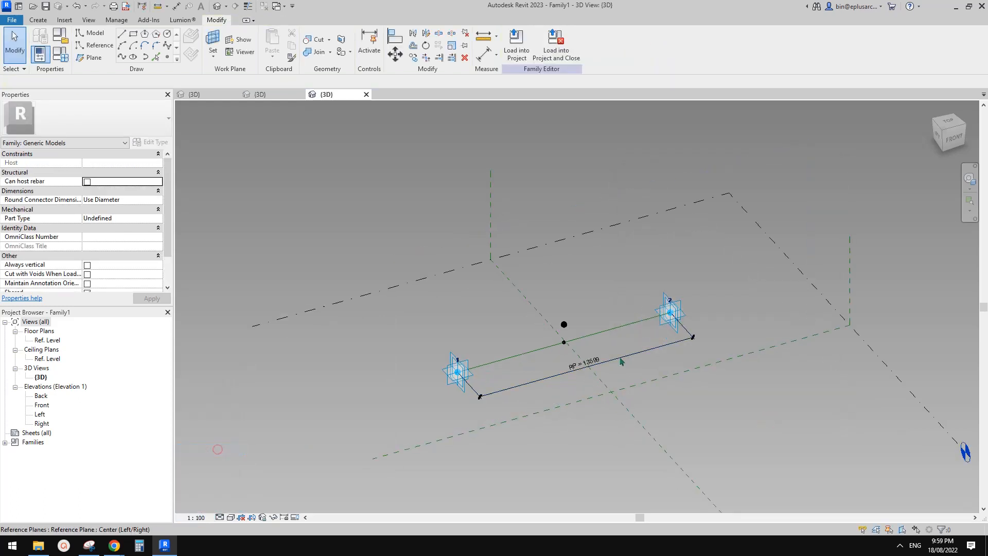
{"action": "scroll", "coordinate": [631, 362], "scroll_direction": "up", "scroll_amount": 2}
{"action": "middle_click_drag", "start_coordinate": [633, 365], "coordinate": [611, 375], "text": "shift"}
{"action": "left_click", "coordinate": [581, 384]}
{"action": "scroll", "coordinate": [580, 384], "scroll_direction": "down", "scroll_amount": 2}
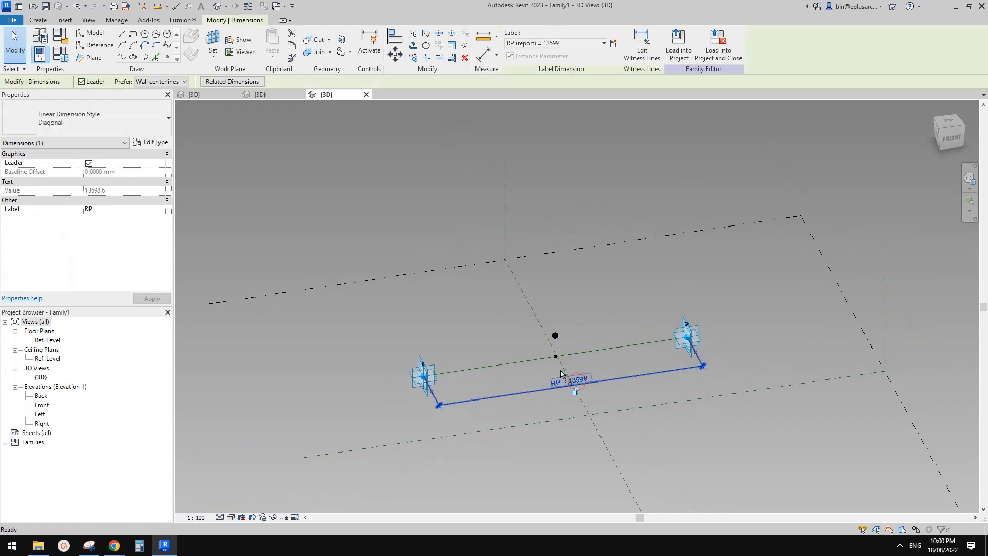
{"action": "middle_click_drag", "start_coordinate": [564, 341], "coordinate": [529, 315]}
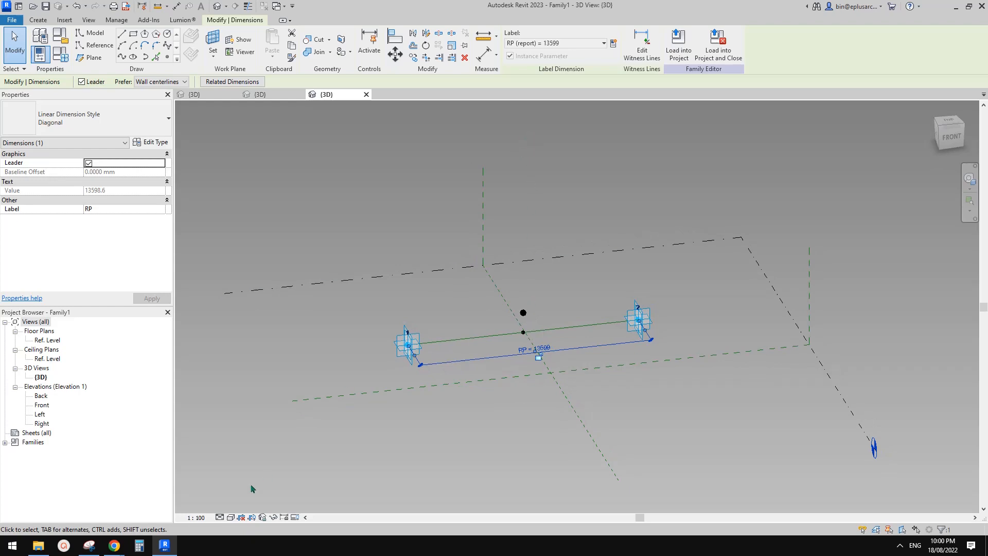
Step: Switch to Snipping Tool and capture the 3D view area around the two adaptive points and the RP dimension
{"action": "left_click", "coordinate": [91, 545]}
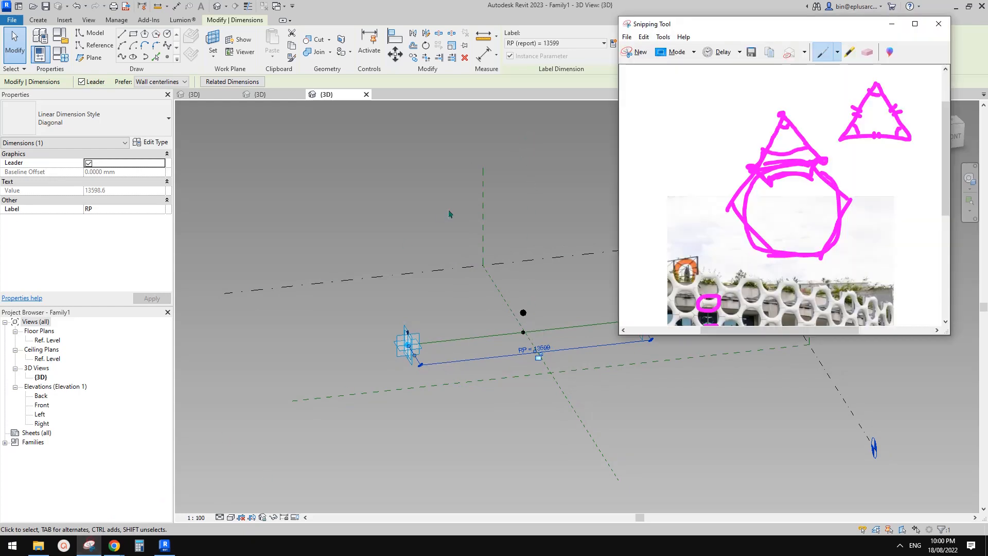
{"action": "left_click", "coordinate": [637, 51]}
{"action": "left_click_drag", "start_coordinate": [317, 119], "coordinate": [777, 424]}
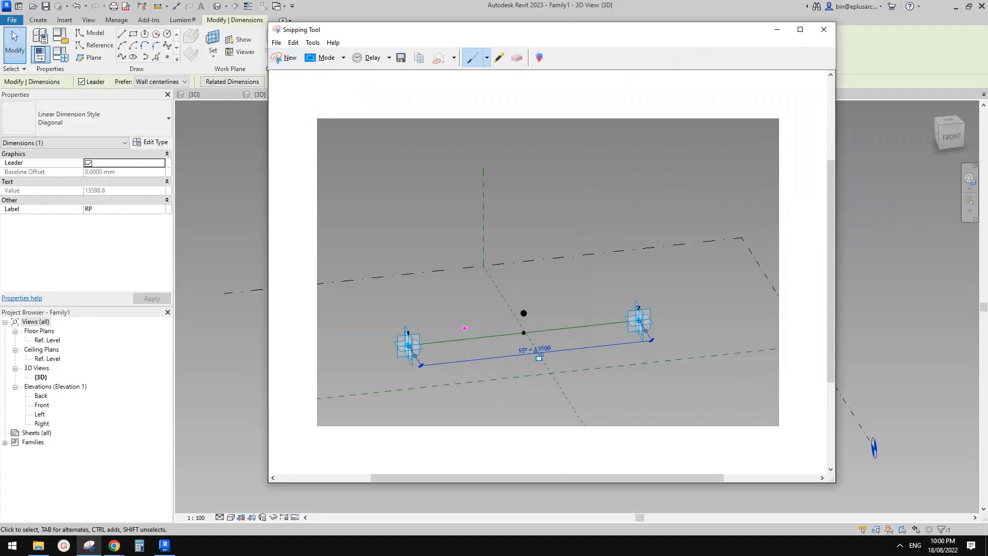
Step: Sketch a triangle on the snip with its base between adaptive points 1 and 2, and mark all three sides as equal
{"action": "mouse_move", "coordinate": [408, 348]}
{"action": "left_mouse_down"}
{"action": "mouse_move", "coordinate": [645, 319]}
{"action": "mouse_move", "coordinate": [510, 144]}
{"action": "mouse_move", "coordinate": [404, 353]}
{"action": "left_mouse_up"}
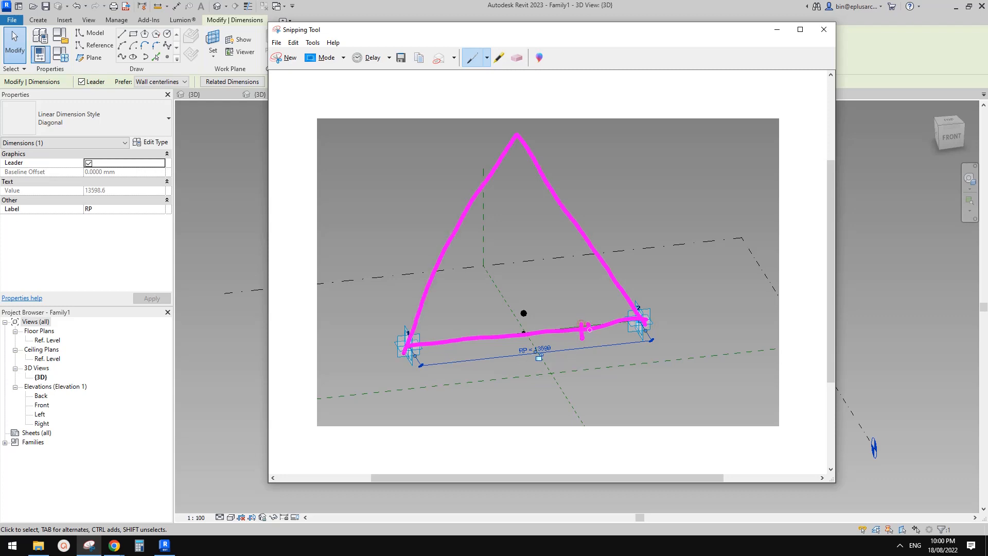
{"action": "left_click_drag", "start_coordinate": [589, 325], "coordinate": [589, 339]}
{"action": "left_click_drag", "start_coordinate": [582, 252], "coordinate": [596, 243]}
{"action": "left_click_drag", "start_coordinate": [448, 228], "coordinate": [462, 238]}
{"action": "left_click_drag", "start_coordinate": [438, 238], "coordinate": [451, 245]}
Step: Draw the triangle's height from its apex, labelling the short offset above the base OFS1 and the remaining distance to the apex OFS2
{"action": "mouse_move", "coordinate": [517, 135]}
{"action": "left_mouse_down"}
{"action": "mouse_move", "coordinate": [522, 304]}
{"action": "mouse_move", "coordinate": [549, 338]}
{"action": "mouse_move", "coordinate": [538, 316]}
{"action": "mouse_move", "coordinate": [549, 314]}
{"action": "left_mouse_up"}
{"action": "mouse_move", "coordinate": [567, 305]}
{"action": "left_mouse_down"}
{"action": "mouse_move", "coordinate": [572, 316]}
{"action": "mouse_move", "coordinate": [598, 312]}
{"action": "left_mouse_up"}
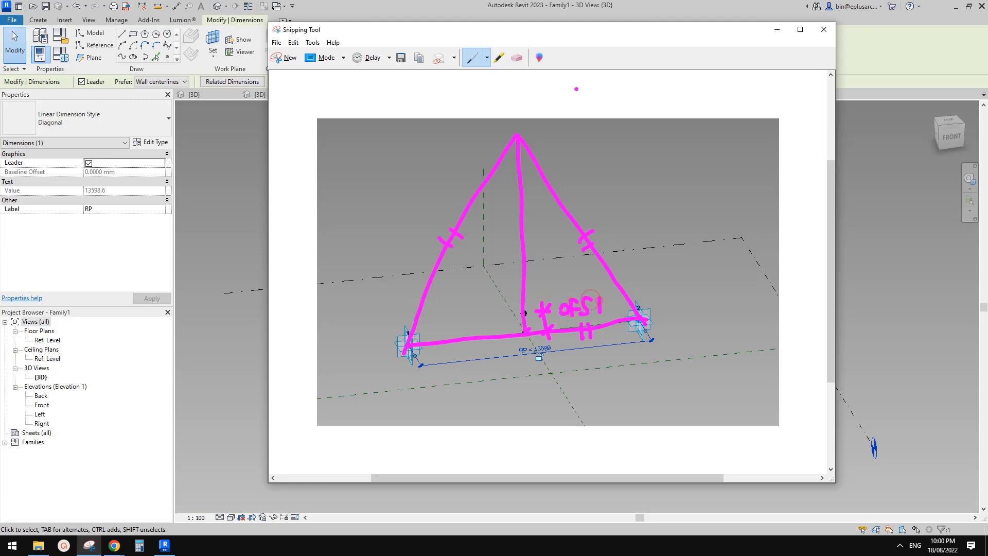
{"action": "left_click_drag", "start_coordinate": [575, 32], "coordinate": [577, 68]}
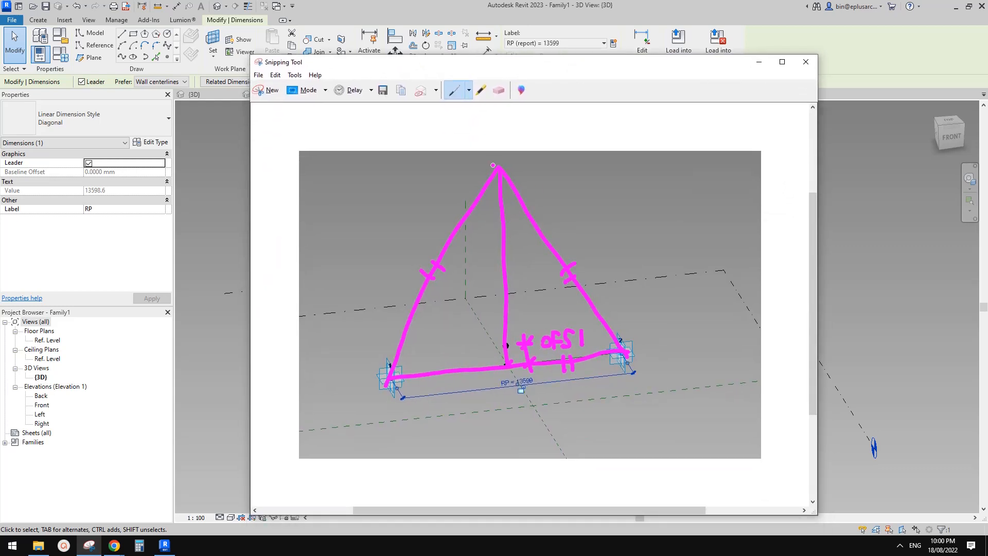
{"action": "mouse_move", "coordinate": [487, 167]}
{"action": "left_mouse_down"}
{"action": "mouse_move", "coordinate": [525, 164]}
{"action": "mouse_move", "coordinate": [524, 346]}
{"action": "left_mouse_up"}
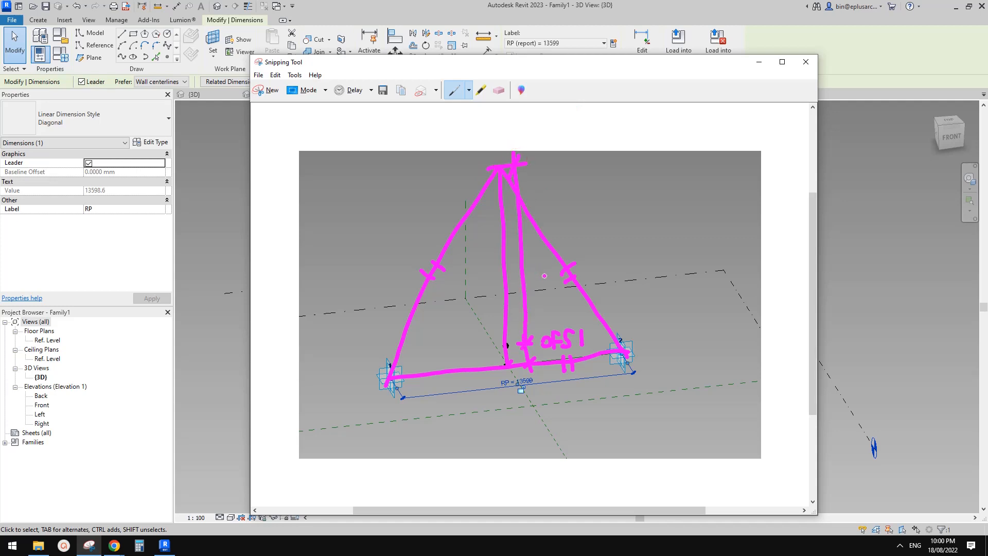
{"action": "left_click_drag", "start_coordinate": [526, 258], "coordinate": [610, 206]}
{"action": "mouse_move", "coordinate": [627, 190]}
{"action": "left_mouse_down"}
{"action": "mouse_move", "coordinate": [626, 216]}
{"action": "mouse_move", "coordinate": [640, 189]}
{"action": "left_mouse_up"}
{"action": "left_click_drag", "start_coordinate": [626, 203], "coordinate": [675, 215]}
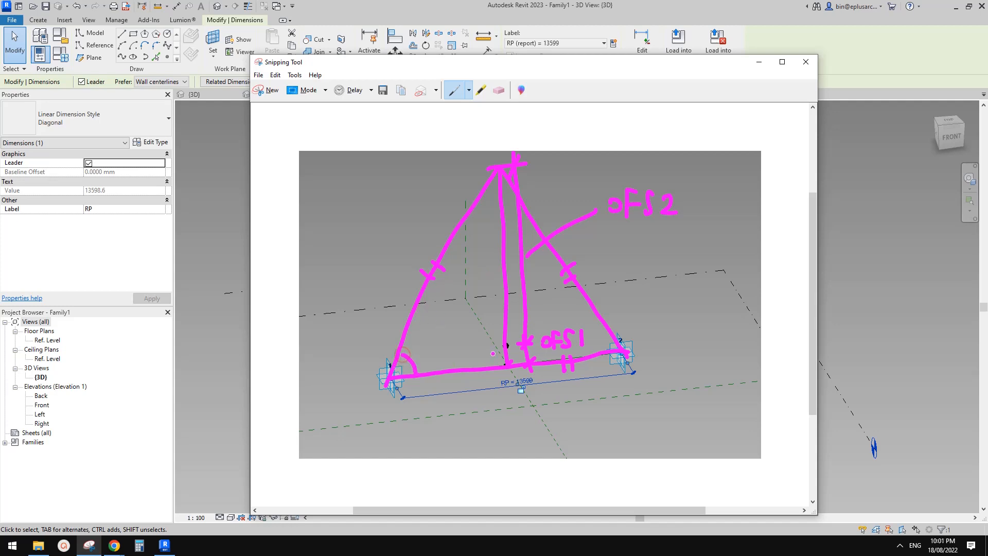
Step: Mark the right angle at the foot of the height and the 60° base angle, and begin the height formula with √3/2 × R
{"action": "left_click_drag", "start_coordinate": [487, 352], "coordinate": [490, 363]}
{"action": "mouse_move", "coordinate": [424, 339]}
{"action": "left_mouse_down"}
{"action": "mouse_move", "coordinate": [420, 357]}
{"action": "mouse_move", "coordinate": [440, 339]}
{"action": "left_mouse_up"}
{"action": "mouse_move", "coordinate": [651, 250]}
{"action": "left_mouse_down"}
{"action": "mouse_move", "coordinate": [683, 245]}
{"action": "mouse_move", "coordinate": [646, 278]}
{"action": "mouse_move", "coordinate": [678, 263]}
{"action": "mouse_move", "coordinate": [672, 276]}
{"action": "mouse_move", "coordinate": [689, 284]}
{"action": "mouse_move", "coordinate": [666, 315]}
{"action": "mouse_move", "coordinate": [686, 315]}
{"action": "left_mouse_up"}
{"action": "left_click_drag", "start_coordinate": [714, 273], "coordinate": [699, 292]}
{"action": "mouse_move", "coordinate": [700, 278]}
{"action": "left_mouse_down"}
{"action": "mouse_move", "coordinate": [710, 295]}
{"action": "mouse_move", "coordinate": [730, 291]}
{"action": "left_mouse_up"}
{"action": "left_click_drag", "start_coordinate": [731, 264], "coordinate": [746, 290]}
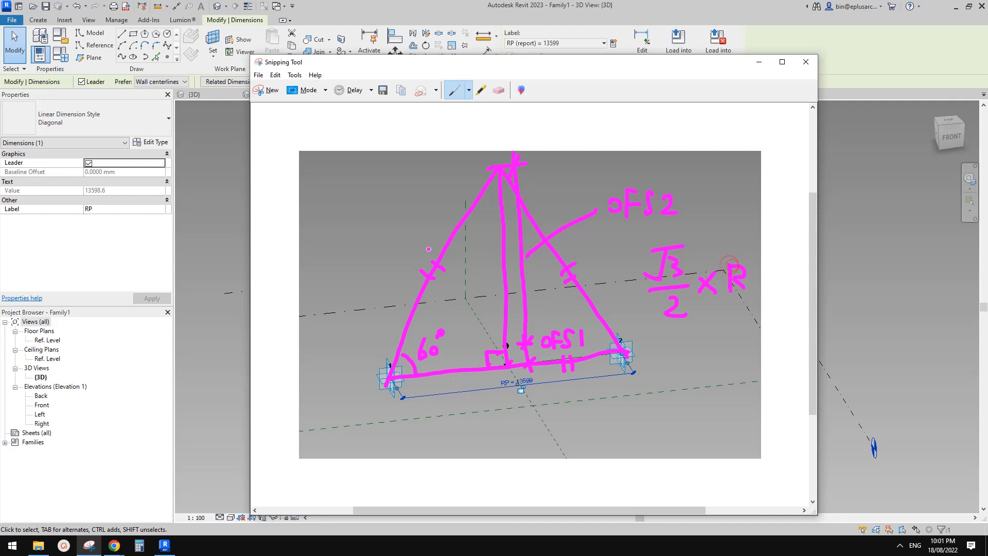
Step: Label the triangle's left side RP and complete the handwritten formula as √3/2 × RP − OFS1 = OFS2
{"action": "left_click_drag", "start_coordinate": [402, 229], "coordinate": [403, 250]}
{"action": "mouse_move", "coordinate": [402, 232]}
{"action": "left_mouse_down"}
{"action": "mouse_move", "coordinate": [416, 247]}
{"action": "mouse_move", "coordinate": [418, 236]}
{"action": "left_mouse_up"}
{"action": "mouse_move", "coordinate": [756, 262]}
{"action": "left_mouse_down"}
{"action": "mouse_move", "coordinate": [755, 292]}
{"action": "mouse_move", "coordinate": [755, 274]}
{"action": "left_mouse_up"}
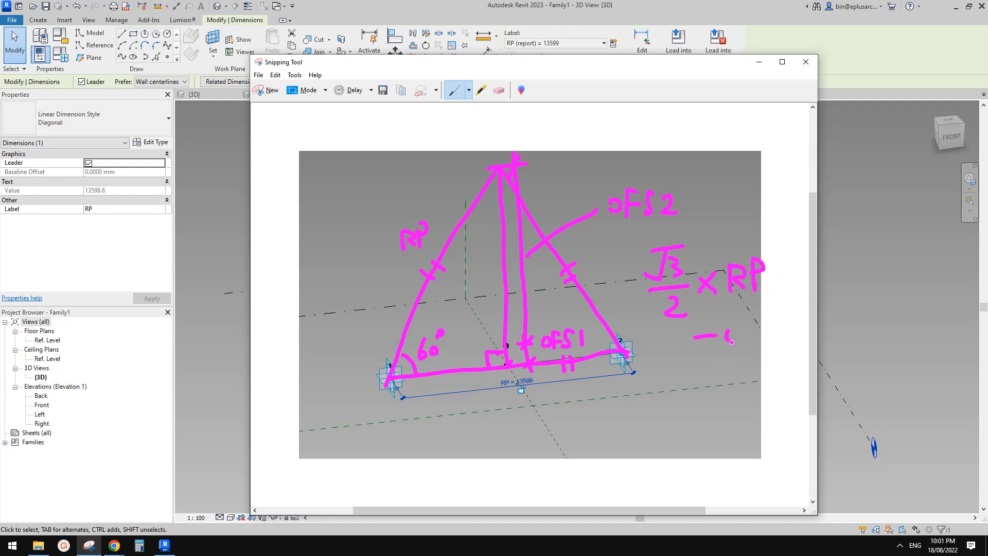
{"action": "mouse_move", "coordinate": [731, 342]}
{"action": "left_mouse_down"}
{"action": "mouse_move", "coordinate": [730, 327]}
{"action": "mouse_move", "coordinate": [744, 349]}
{"action": "mouse_move", "coordinate": [757, 333]}
{"action": "mouse_move", "coordinate": [757, 344]}
{"action": "mouse_move", "coordinate": [778, 349]}
{"action": "left_mouse_up"}
{"action": "mouse_move", "coordinate": [718, 371]}
{"action": "left_mouse_down"}
{"action": "mouse_move", "coordinate": [734, 377]}
{"action": "mouse_move", "coordinate": [719, 428]}
{"action": "left_mouse_up"}
{"action": "mouse_move", "coordinate": [720, 416]}
{"action": "left_mouse_down"}
{"action": "mouse_move", "coordinate": [733, 425]}
{"action": "mouse_move", "coordinate": [758, 415]}
{"action": "left_mouse_up"}
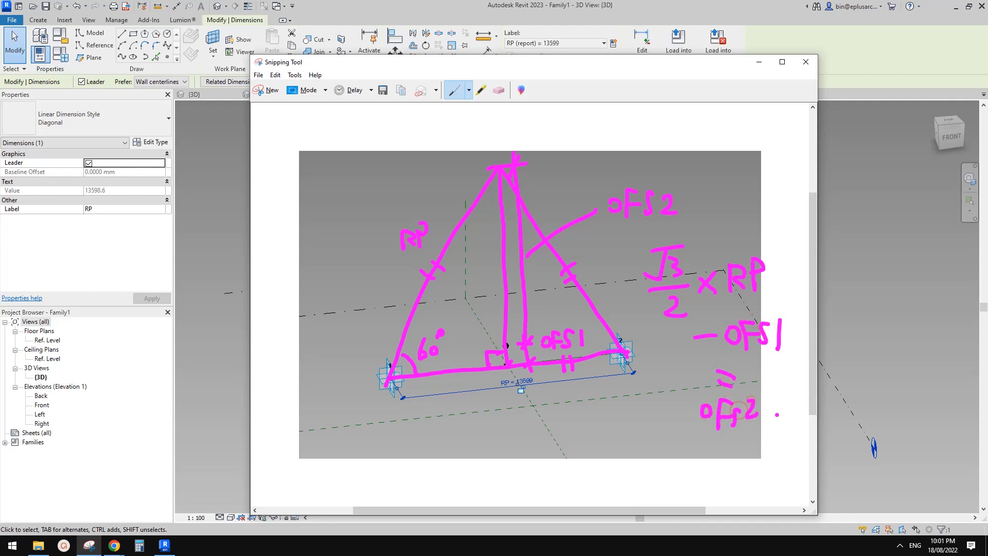
Step: Switch back to Revit, set the offset point's horizontal plane as the work plane, and place a new reference point on that point
{"action": "left_click", "coordinate": [852, 264]}
{"action": "left_click", "coordinate": [166, 57]}
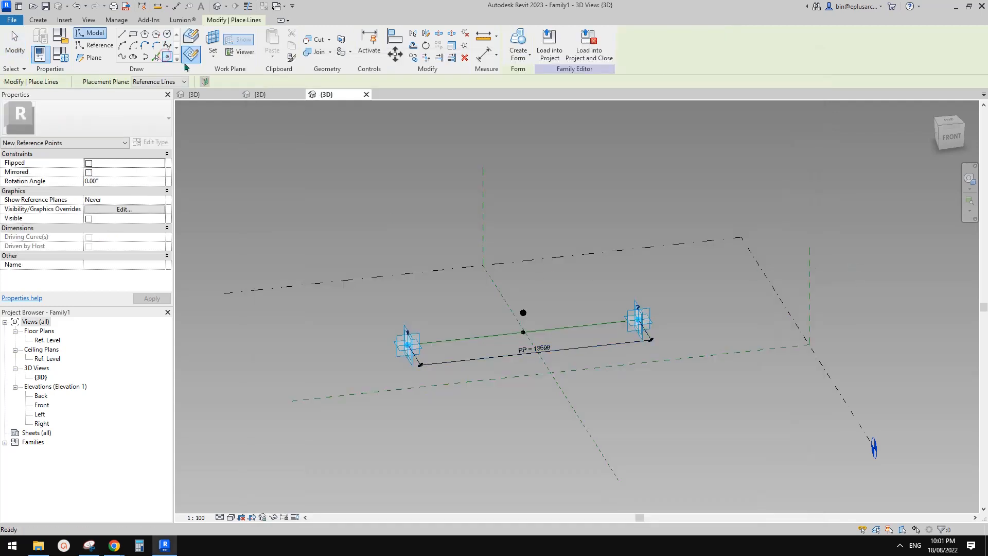
{"action": "left_click", "coordinate": [213, 39]}
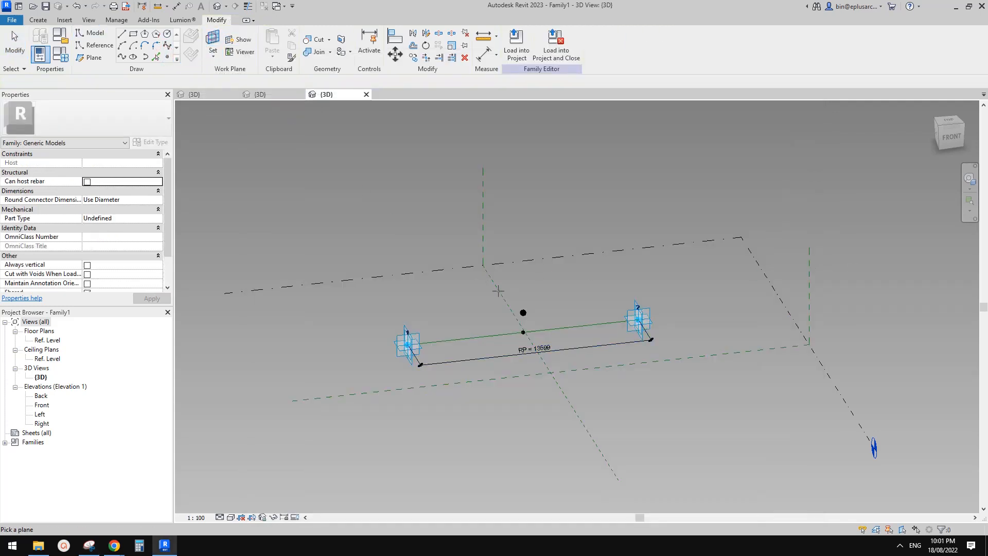
{"action": "left_click", "coordinate": [523, 312]}
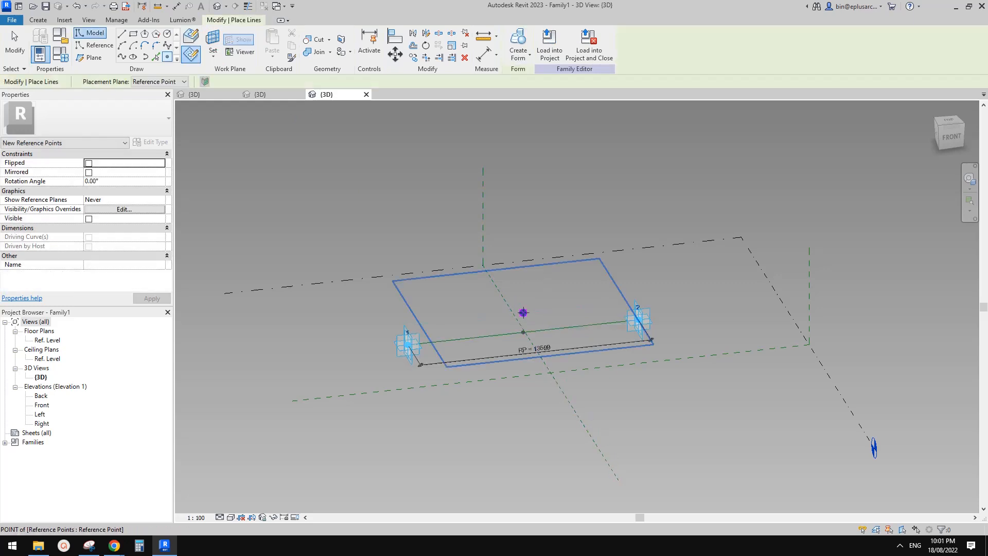
{"action": "left_click", "coordinate": [523, 312]}
{"action": "left_click", "coordinate": [542, 308]}
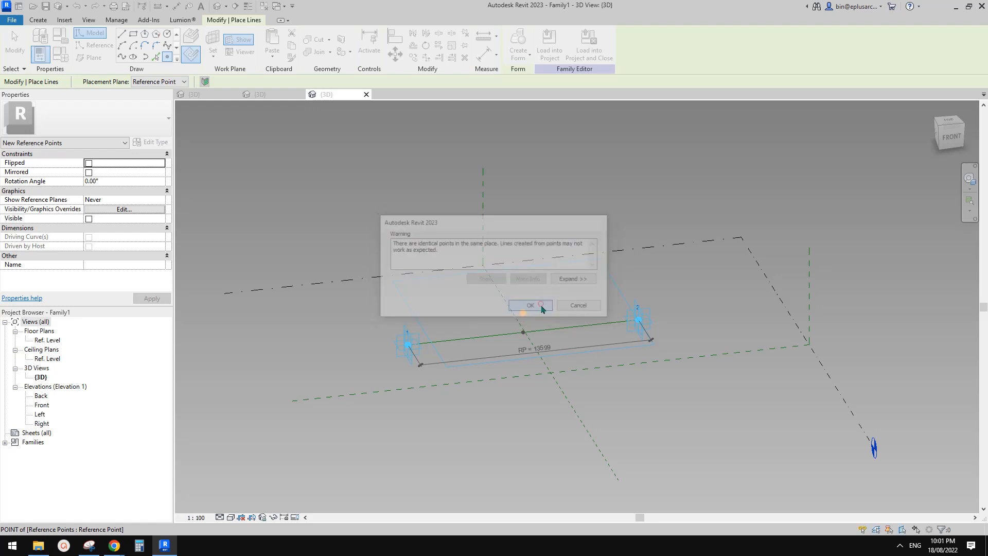
{"action": "key", "text": "Escape"}
Step: Move the new reference point vertically to an offset of about 3829 mm above its host point
{"action": "left_click", "coordinate": [524, 314]}
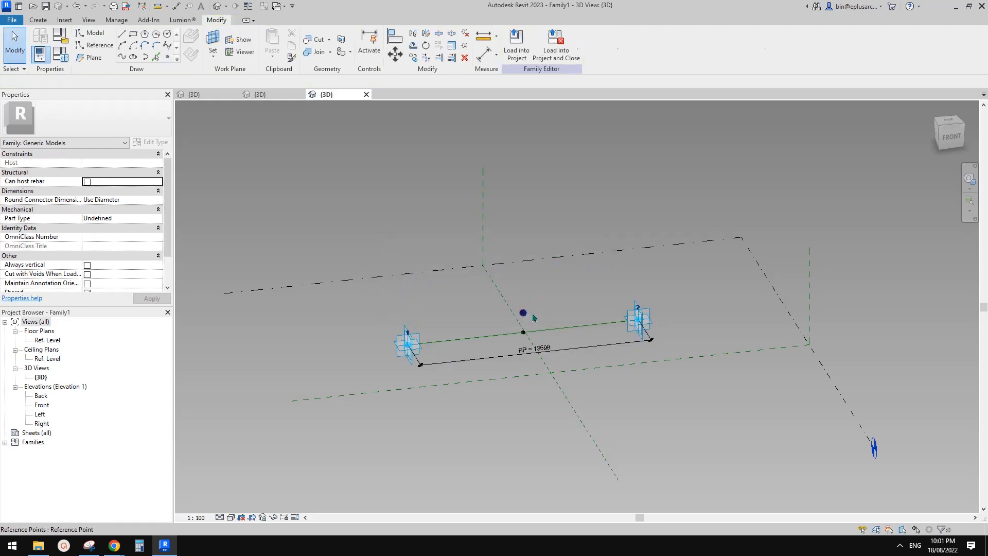
{"action": "scroll", "coordinate": [530, 312], "scroll_direction": "up", "scroll_amount": 2}
{"action": "left_click_drag", "start_coordinate": [521, 286], "coordinate": [521, 194]}
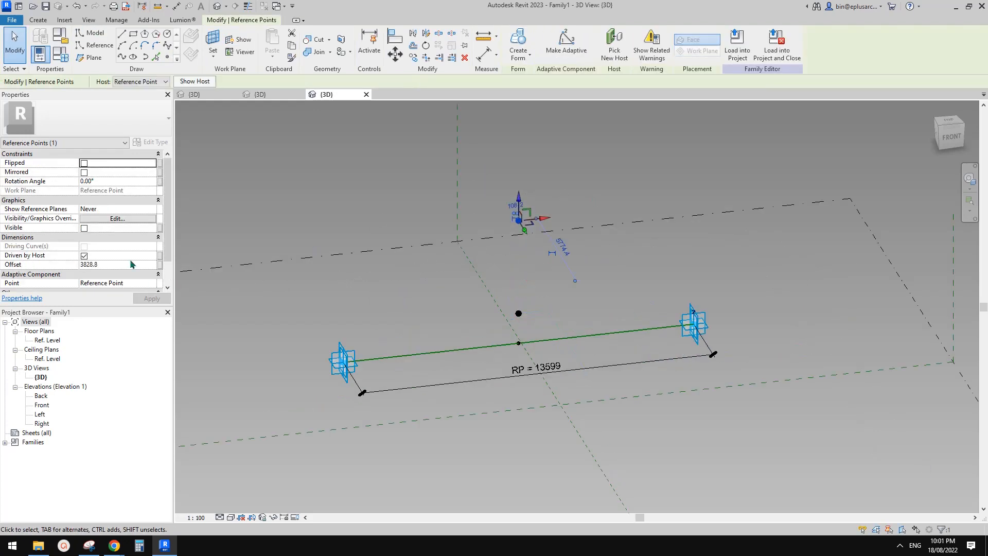
Step: Associate the raised reference point's Offset with a new type parameter named OFS2
{"action": "left_click", "coordinate": [159, 264]}
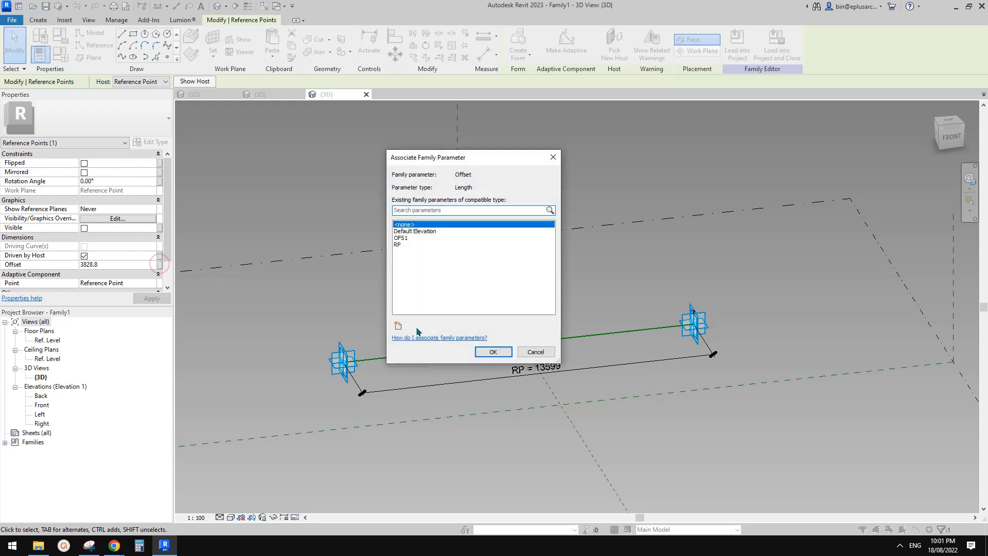
{"action": "left_click", "coordinate": [398, 324]}
{"action": "type", "text": "O"}
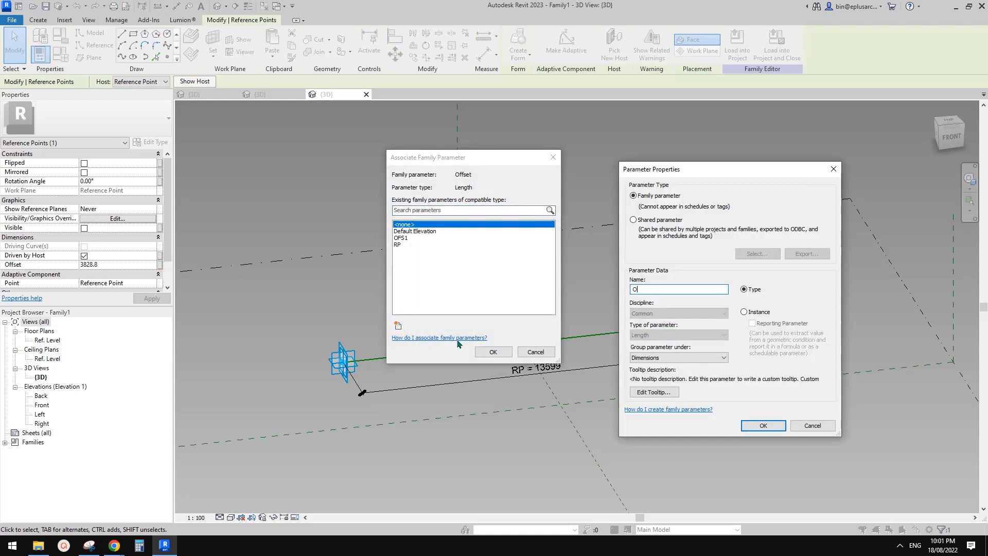
{"action": "type", "text": "FS2"}
{"action": "left_click", "coordinate": [763, 425]}
{"action": "left_click", "coordinate": [493, 351]}
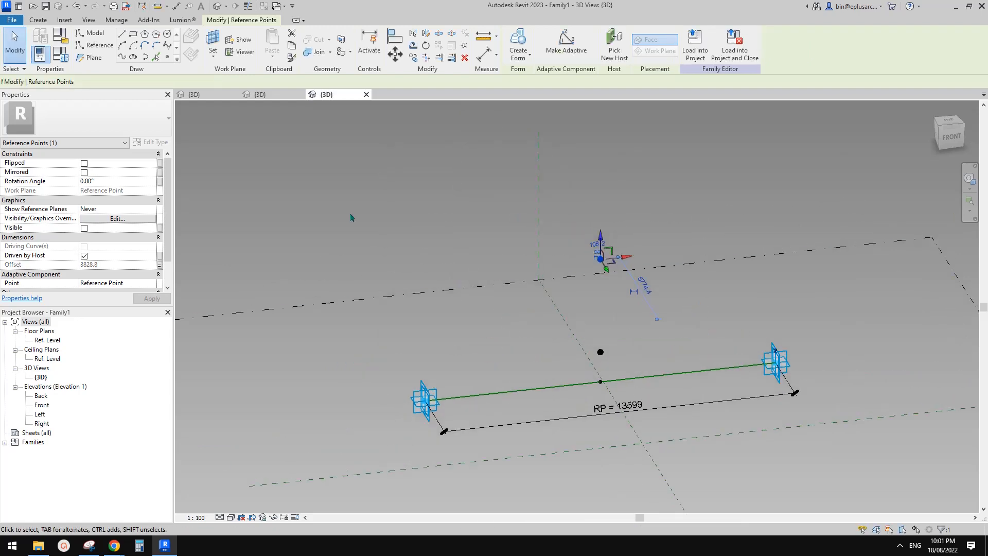
Step: Enter the formula SQRT(3)/2*RP-OFS1 for OFS2 in the family types and try to apply it
{"action": "left_click", "coordinate": [59, 53]}
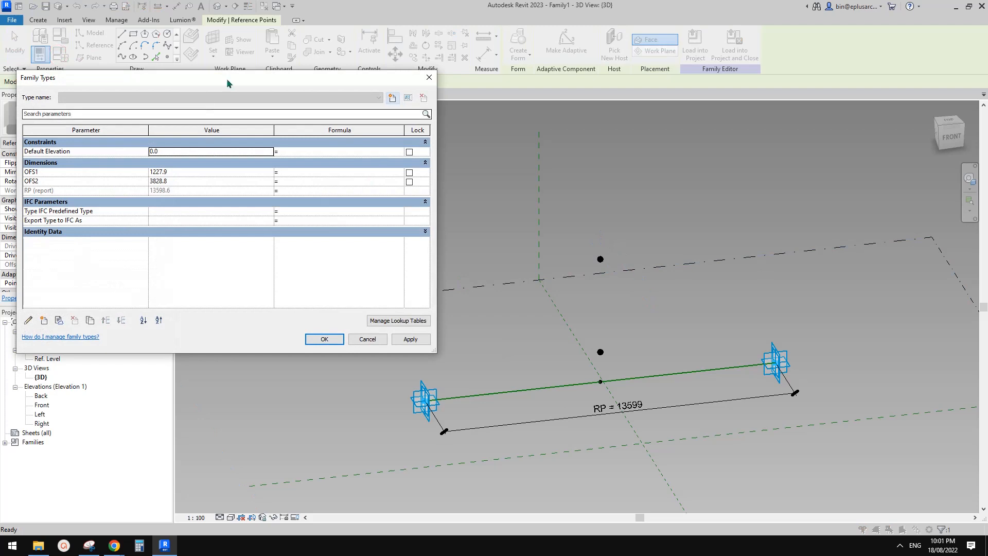
{"action": "left_click_drag", "start_coordinate": [232, 79], "coordinate": [391, 129]}
{"action": "left_click", "coordinate": [463, 231]}
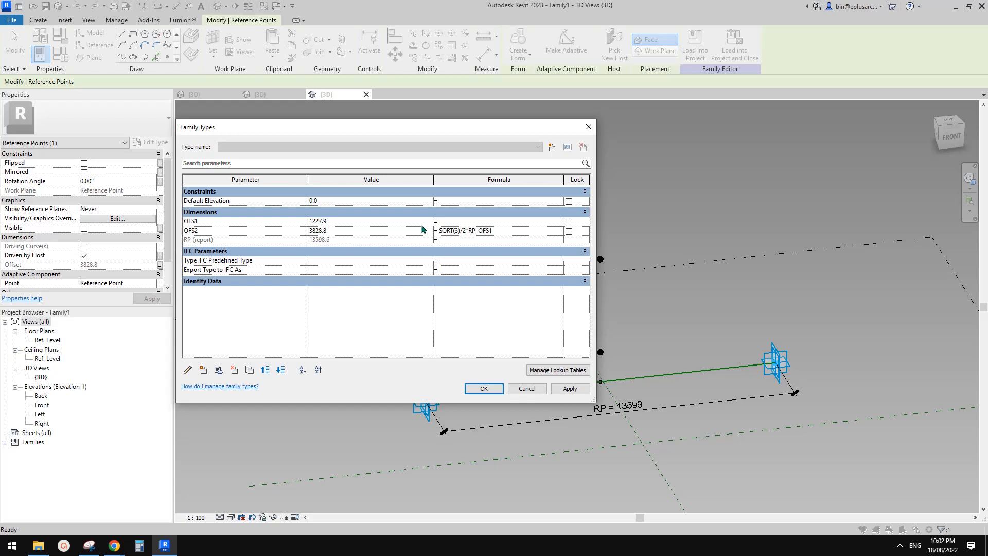
{"action": "left_click", "coordinate": [569, 389]}
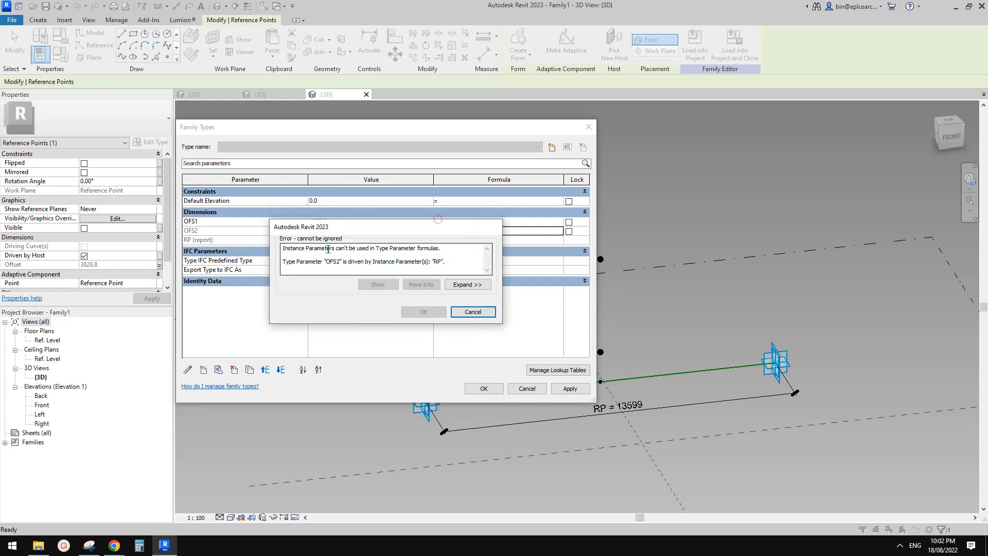
{"action": "left_click", "coordinate": [474, 312]}
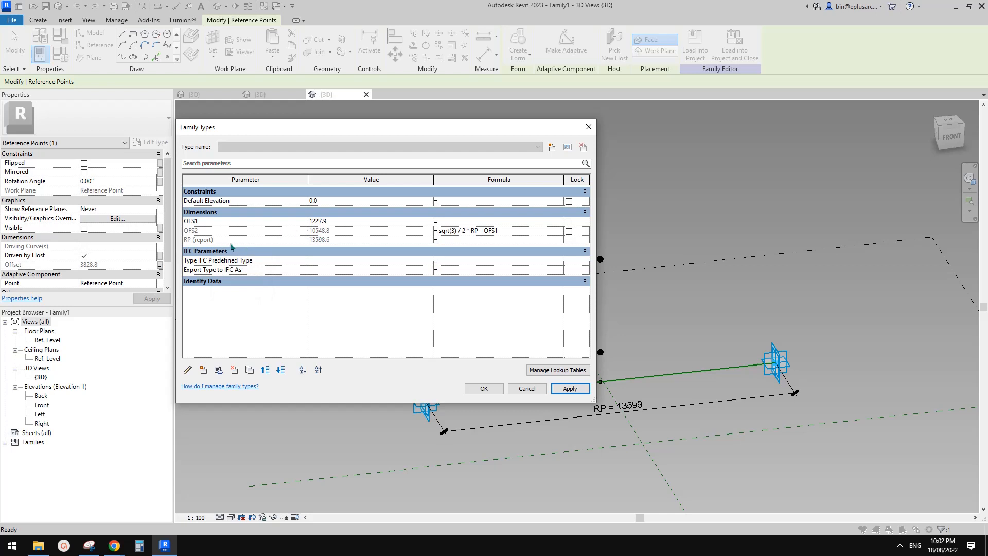
Step: Change OFS2 to an instance parameter and apply the family type settings
{"action": "left_click", "coordinate": [232, 232]}
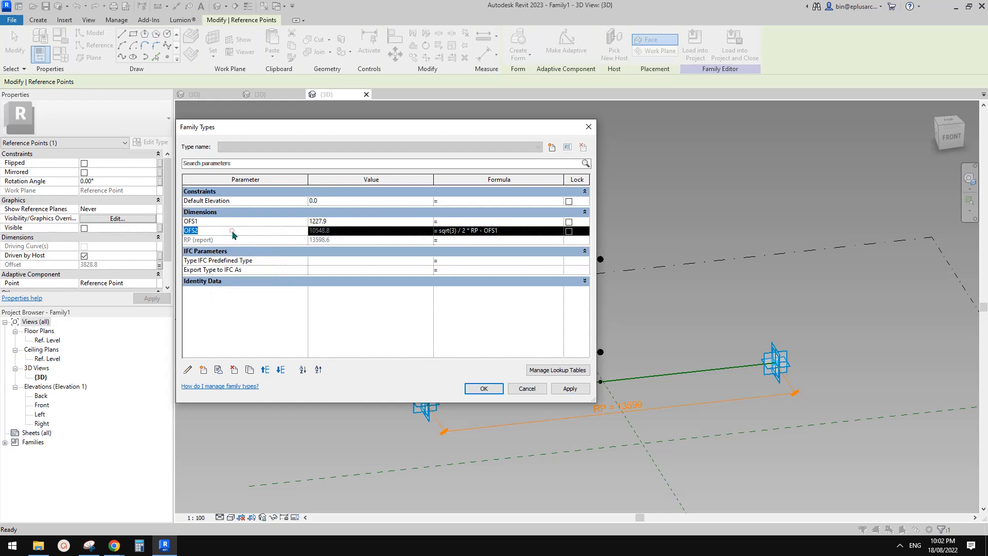
{"action": "left_click", "coordinate": [187, 369]}
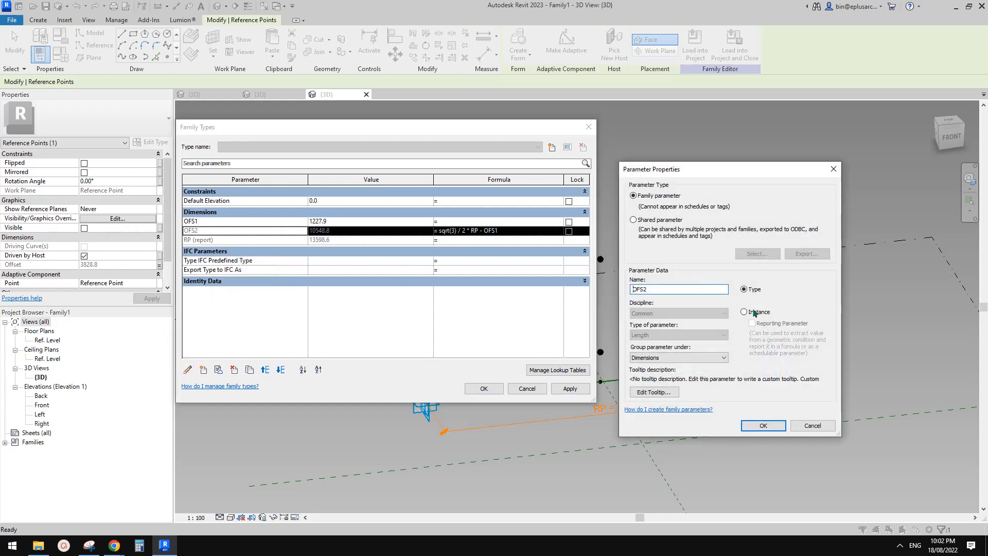
{"action": "left_click", "coordinate": [744, 312]}
{"action": "left_click", "coordinate": [762, 426]}
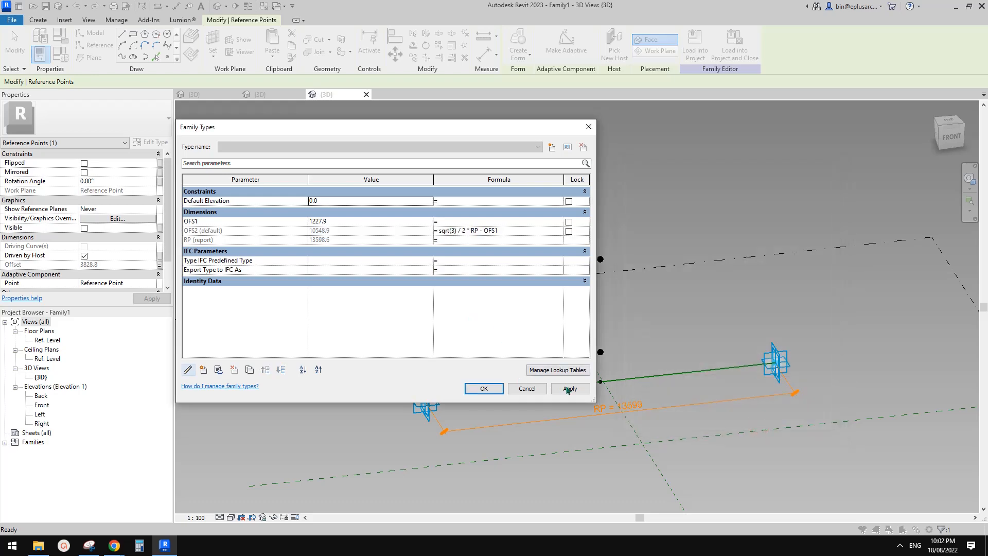
{"action": "left_click", "coordinate": [568, 389]}
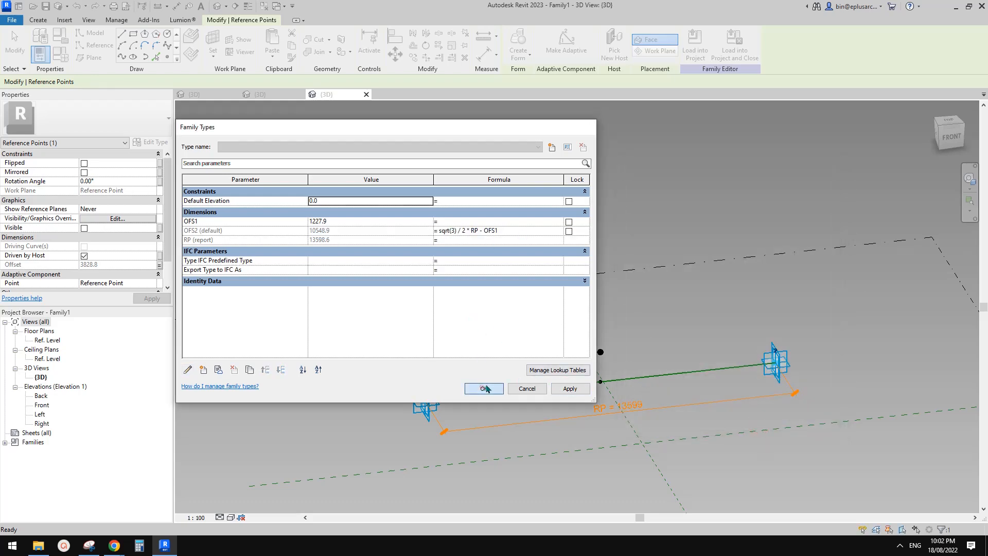
{"action": "left_click", "coordinate": [486, 388]}
{"action": "scroll", "coordinate": [578, 318], "scroll_direction": "down", "scroll_amount": 3}
{"action": "middle_click_drag", "start_coordinate": [578, 318], "coordinate": [522, 327]}
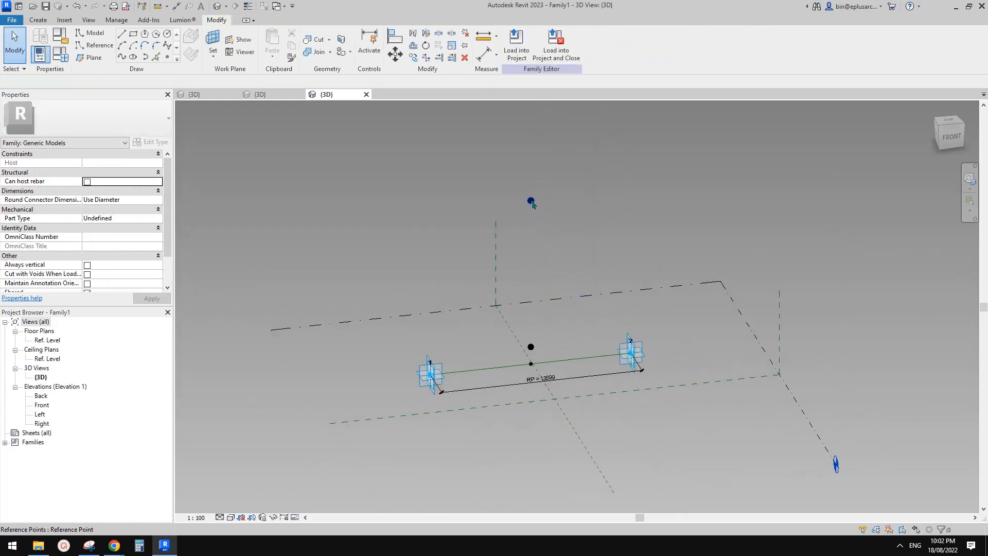
Step: Connect adaptive point 1 to the raised reference point with a spline through points and convert it to a reference line
{"action": "left_click", "coordinate": [532, 204]}
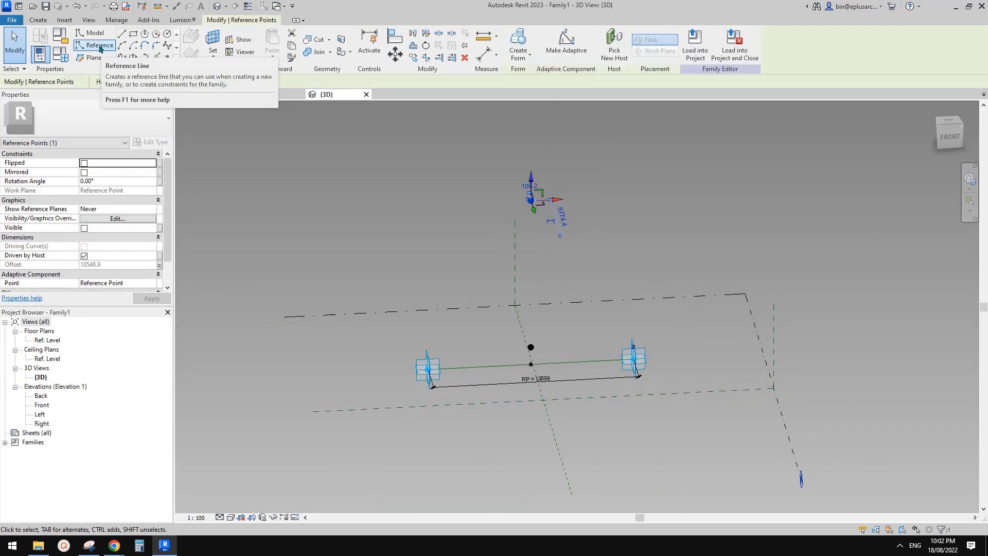
{"action": "key", "text": "Escape"}
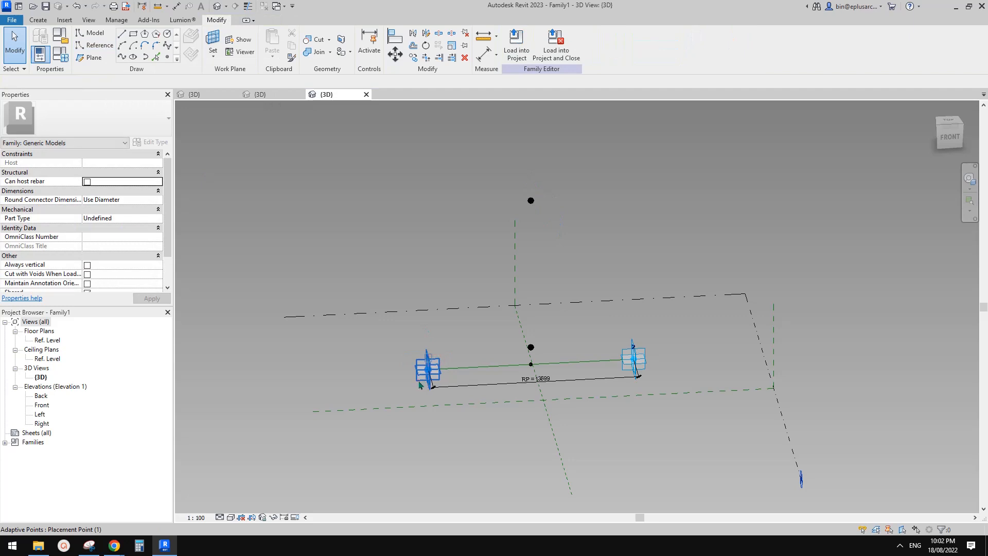
{"action": "left_click", "coordinate": [419, 385]}
{"action": "left_click", "coordinate": [531, 201], "text": "ctrl"}
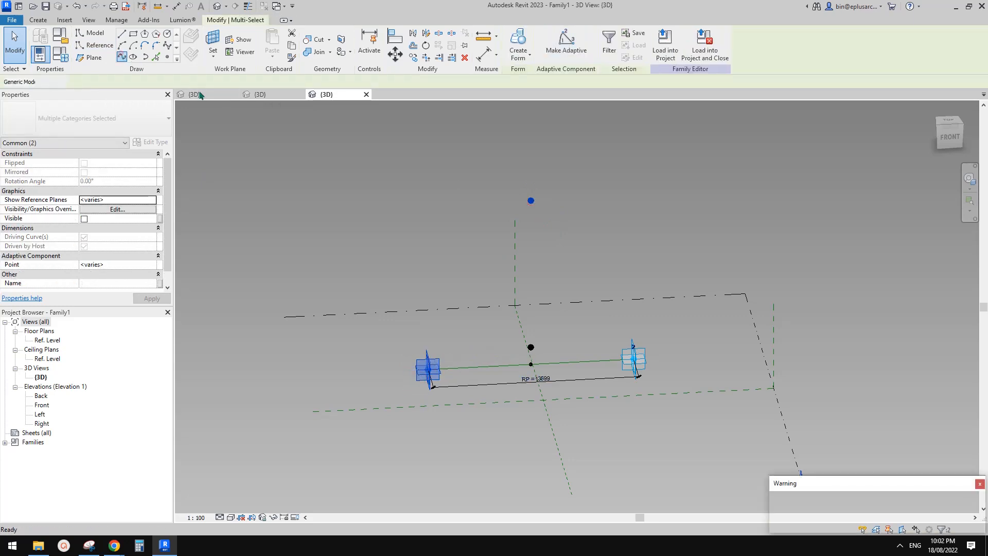
{"action": "left_click", "coordinate": [121, 56]}
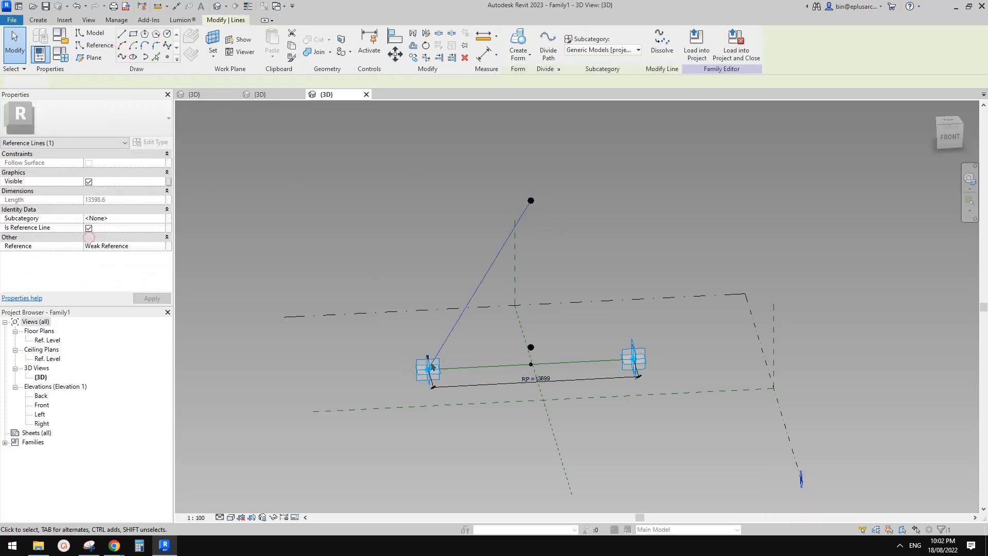
{"action": "key", "text": "Escape"}
Step: Connect the raised reference point to adaptive point 2 with a spline through points and make it a reference line
{"action": "left_click", "coordinate": [532, 200]}
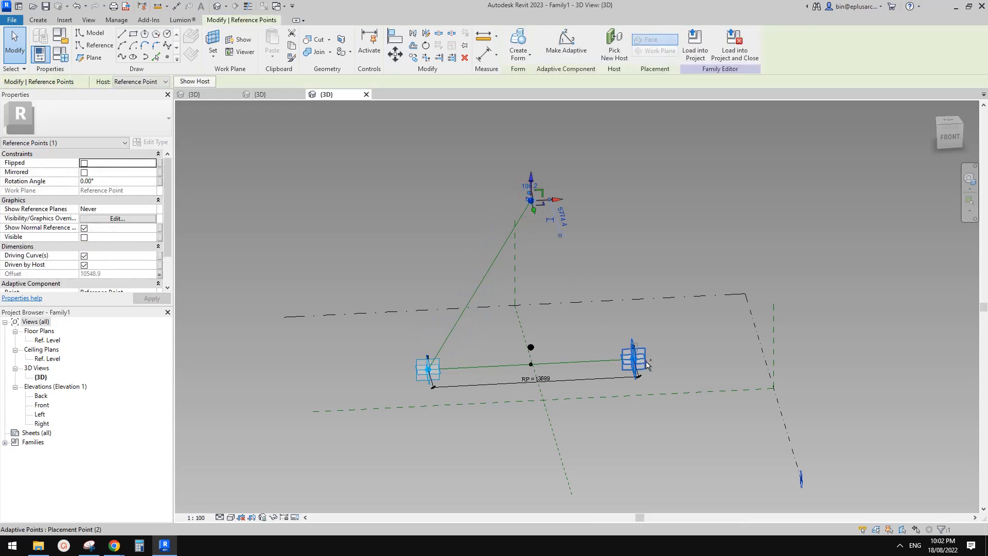
{"action": "left_click", "coordinate": [646, 363], "text": "ctrl"}
{"action": "left_click", "coordinate": [121, 56]}
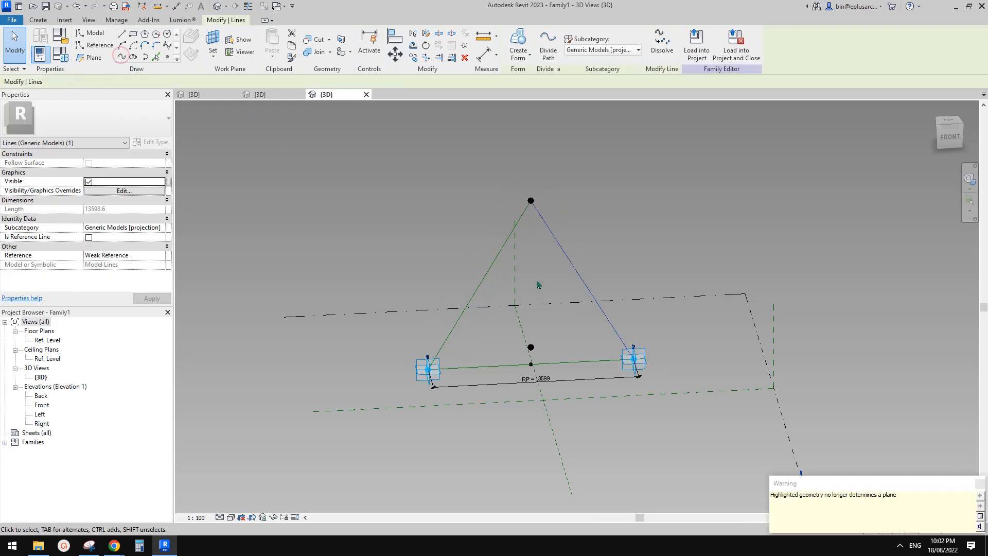
{"action": "left_click", "coordinate": [89, 237]}
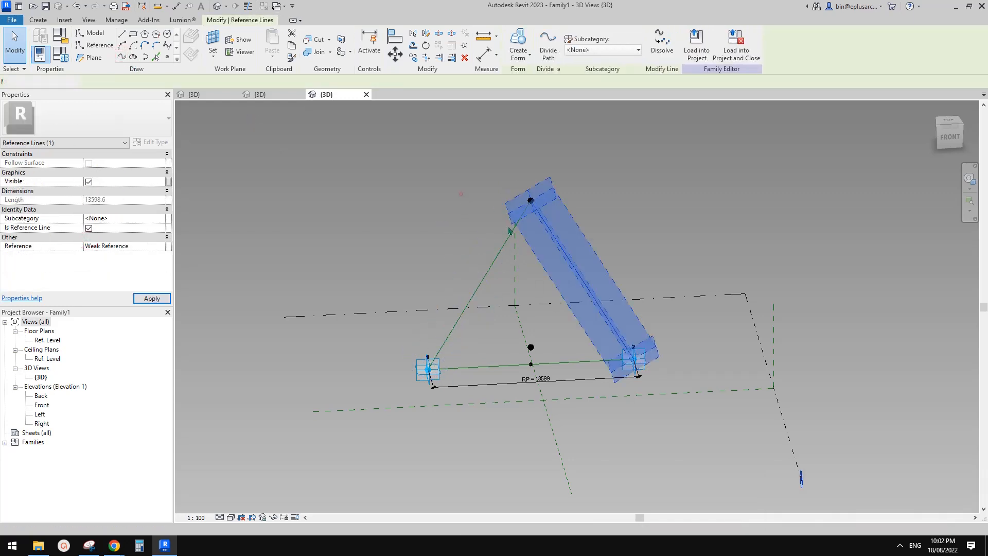
{"action": "left_click", "coordinate": [422, 238]}
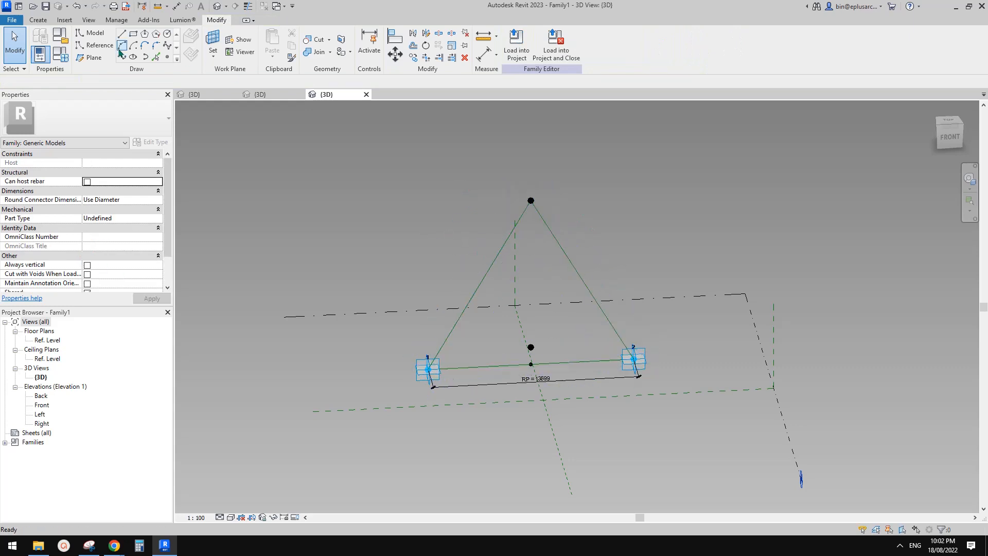
Step: Draw a center-ends reference arc of about 5700 mm radius on the apex point's vertical plane, centred there and ending on both sloping lines
{"action": "left_click", "coordinate": [95, 45]}
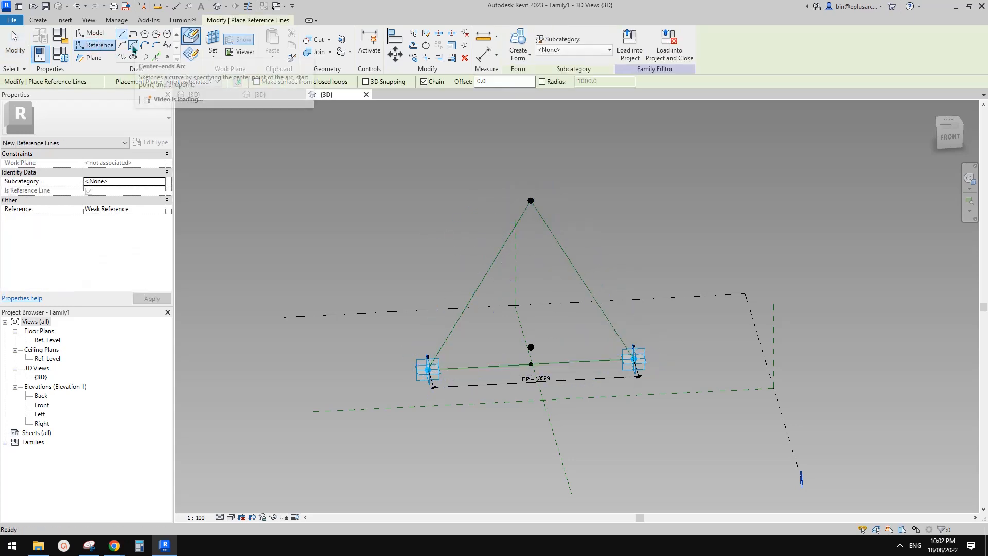
{"action": "left_click", "coordinate": [132, 47]}
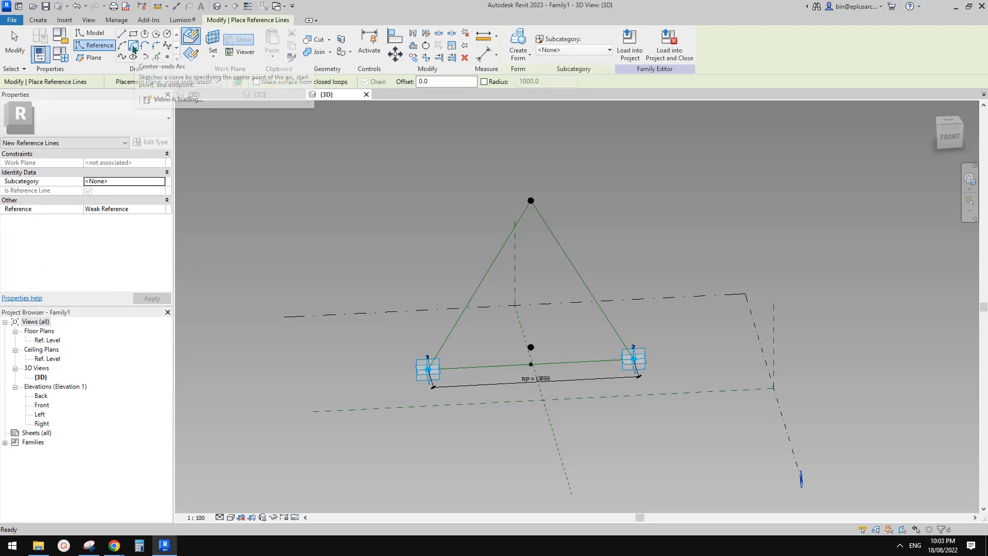
{"action": "left_click", "coordinate": [190, 54]}
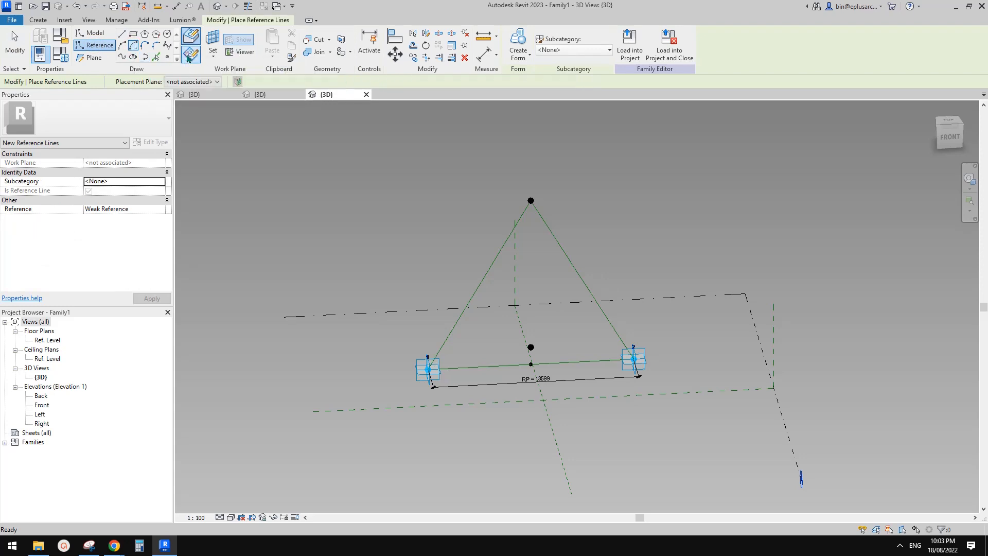
{"action": "key", "text": "Escape"}
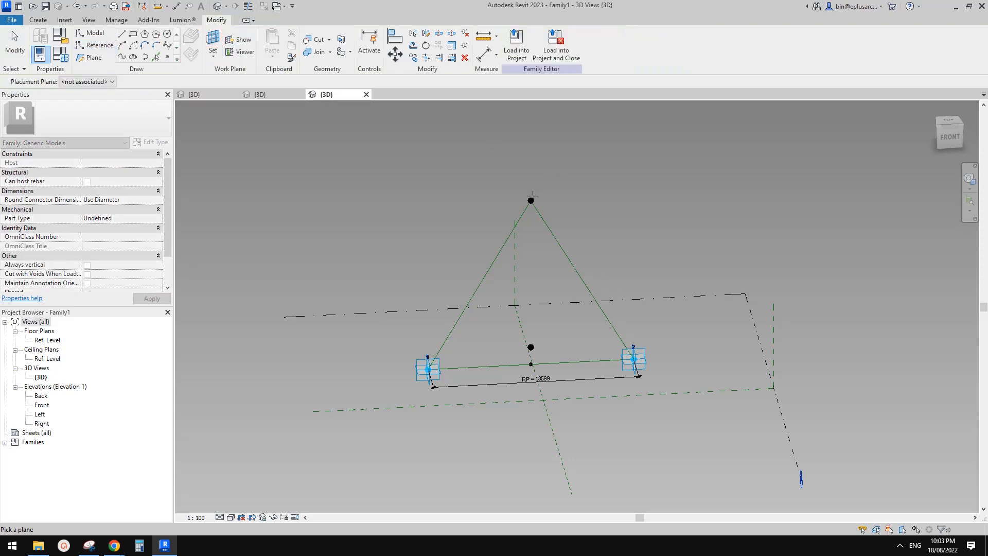
{"action": "middle_click_drag", "start_coordinate": [530, 200], "coordinate": [661, 200], "text": "shift"}
{"action": "middle_click_drag", "start_coordinate": [599, 200], "coordinate": [545, 200], "text": "shift"}
{"action": "left_click", "coordinate": [530, 200]}
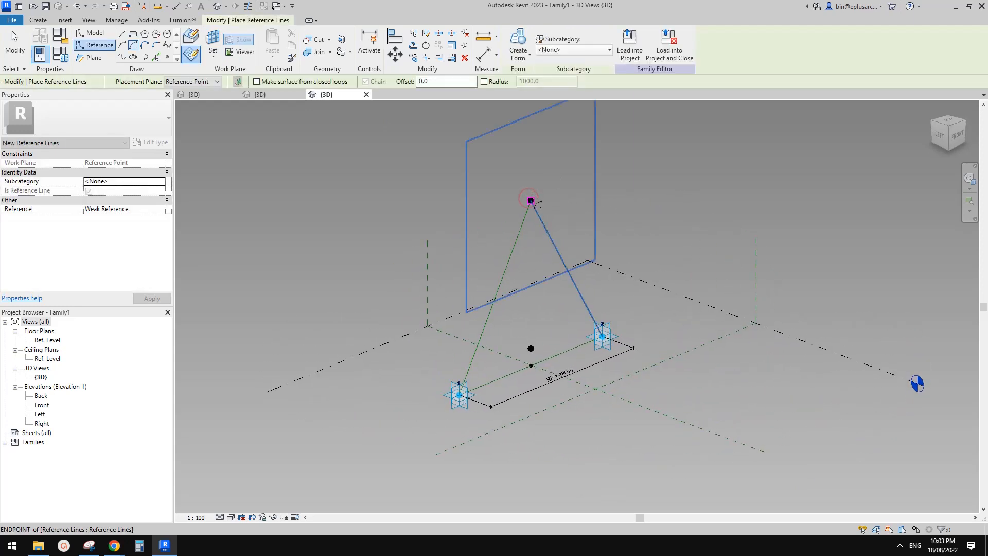
{"action": "left_click", "coordinate": [530, 200]}
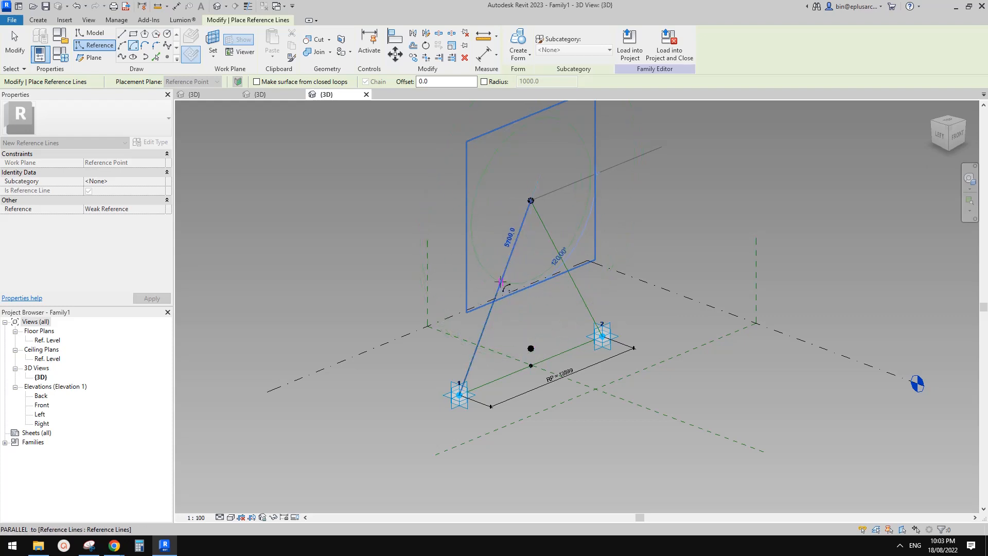
{"action": "left_click", "coordinate": [563, 263]}
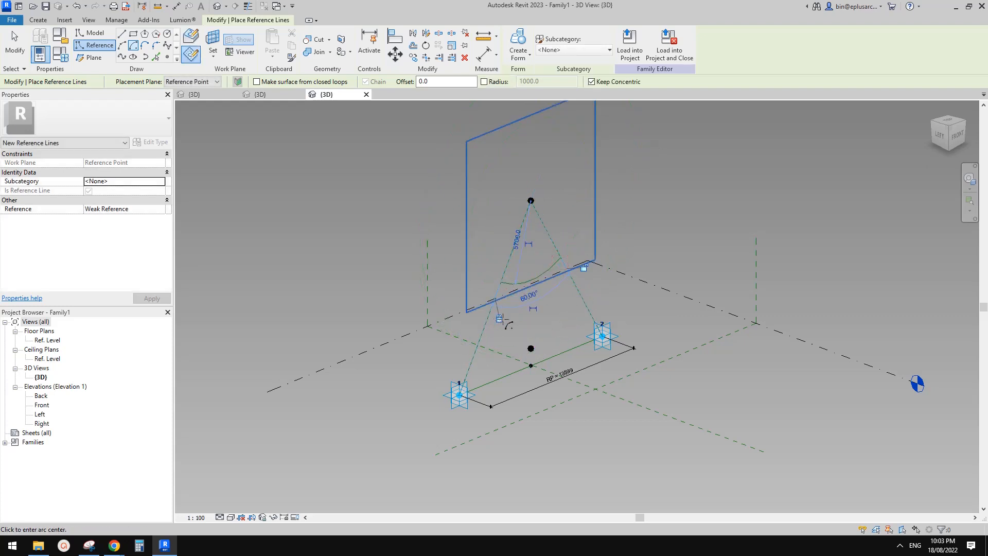
{"action": "key", "text": "Escape"}
{"action": "key", "text": "Escape"}
Step: Make the arc's radius dimension permanent and label it with the OFS2 parameter
{"action": "left_click", "coordinate": [521, 267]}
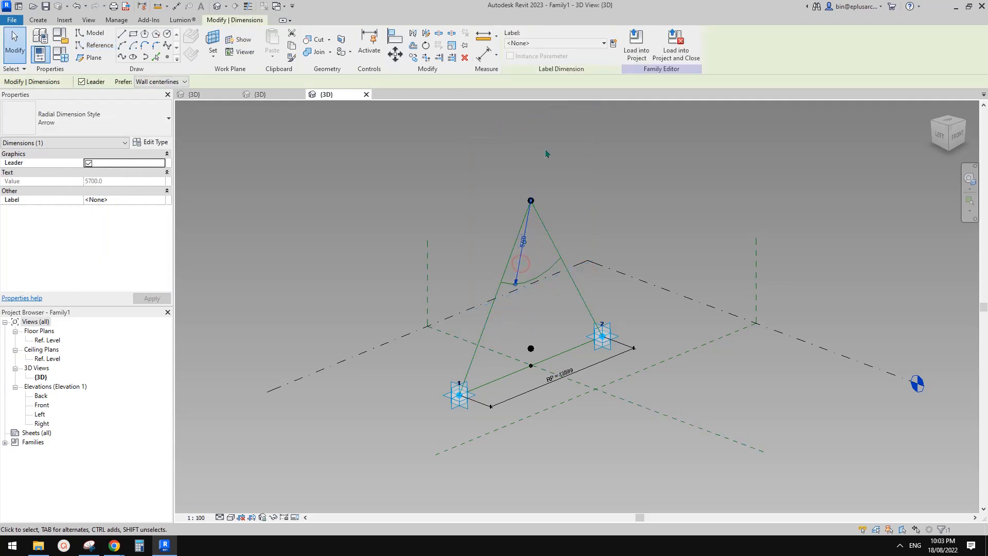
{"action": "middle_click_drag", "start_coordinate": [556, 152], "coordinate": [538, 234], "text": "shift"}
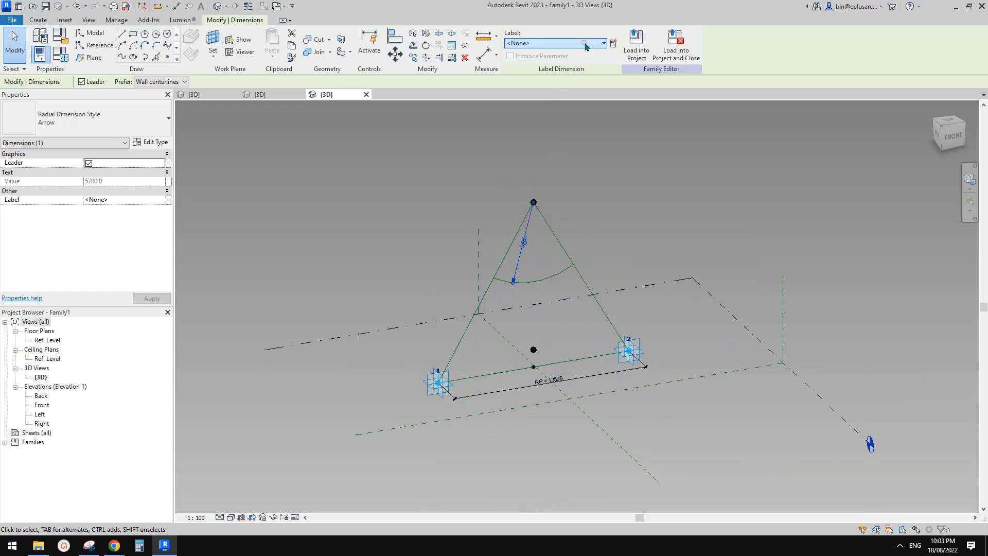
{"action": "left_click", "coordinate": [576, 43]}
{"action": "left_click", "coordinate": [547, 102]}
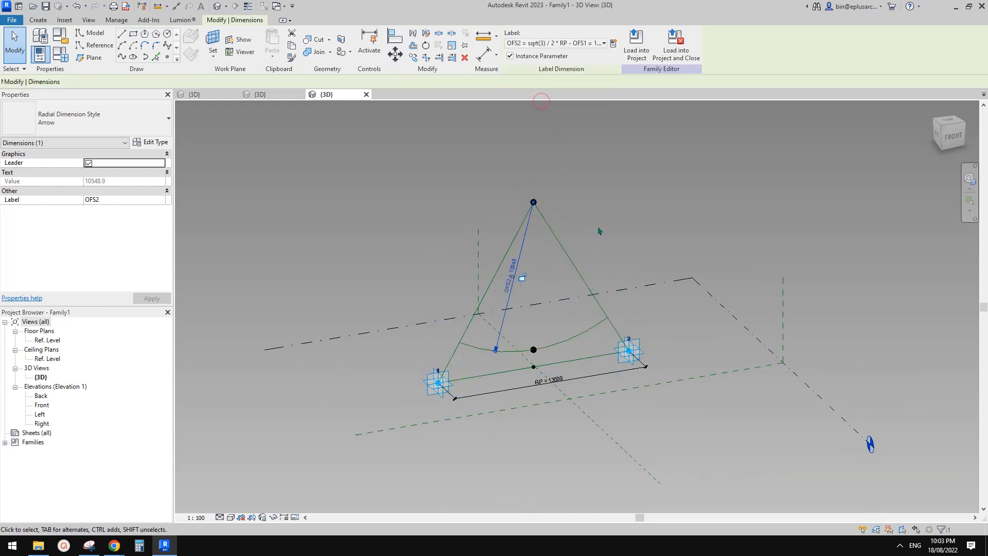
{"action": "scroll", "coordinate": [525, 351], "scroll_direction": "up", "scroll_amount": 2}
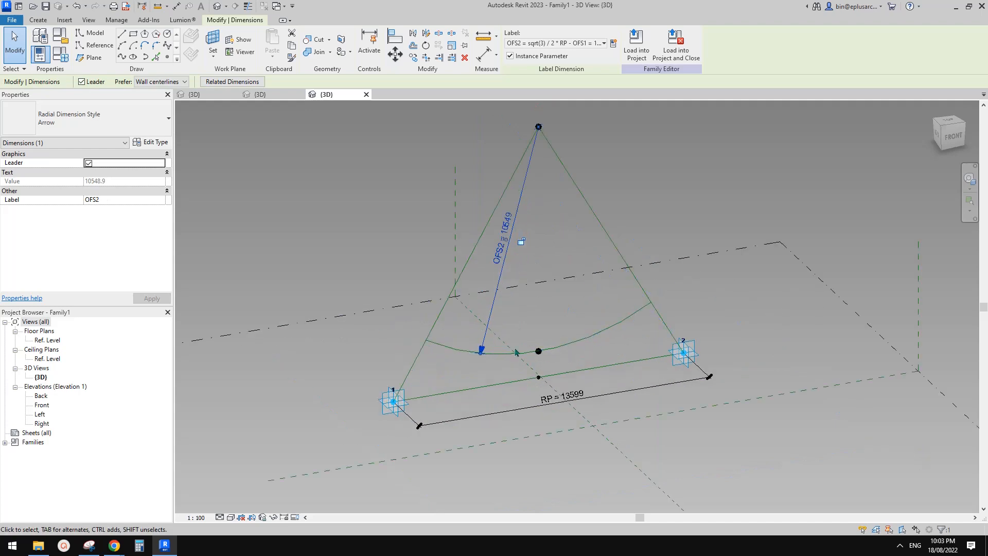
{"action": "middle_click_drag", "start_coordinate": [535, 350], "coordinate": [500, 337], "text": "shift"}
{"action": "left_click", "coordinate": [489, 309]}
Step: Place a reference point at each end of the arc, where it meets the two sloping reference lines
{"action": "middle_click_drag", "start_coordinate": [478, 376], "coordinate": [464, 347], "text": "shift"}
{"action": "scroll", "coordinate": [490, 341], "scroll_direction": "up", "scroll_amount": 1}
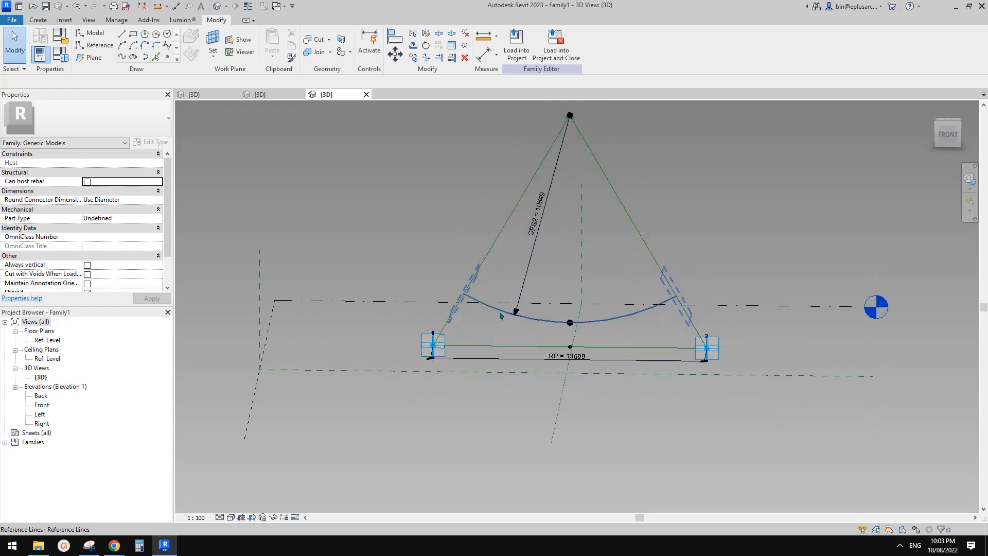
{"action": "key", "text": "Tab"}
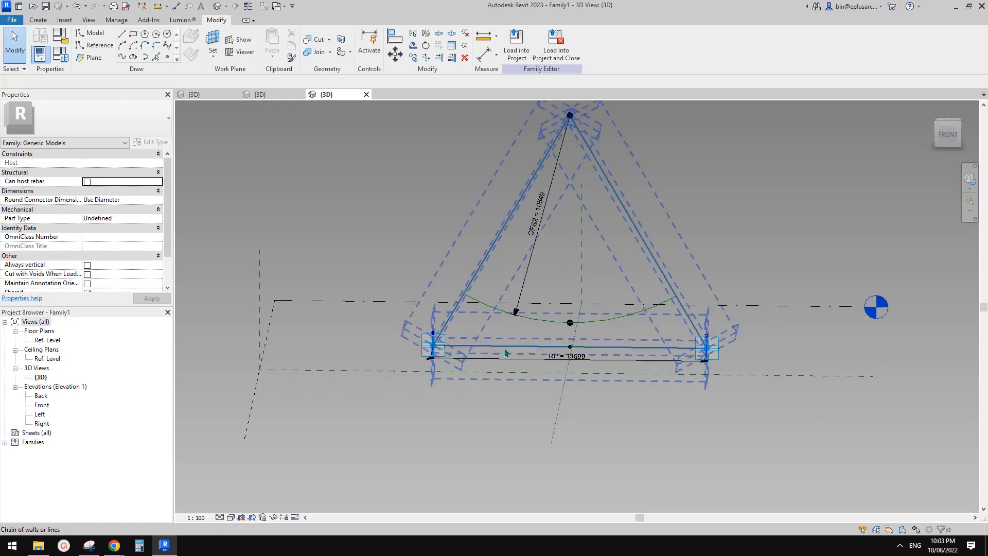
{"action": "middle_click_drag", "start_coordinate": [438, 345], "coordinate": [463, 391], "text": "shift"}
{"action": "left_click", "coordinate": [169, 57]}
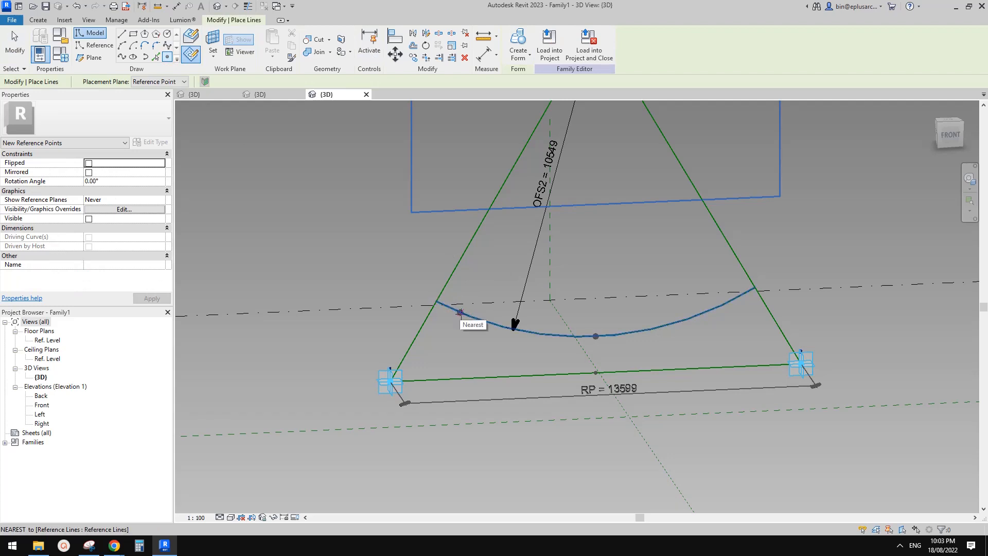
{"action": "left_click", "coordinate": [490, 323]}
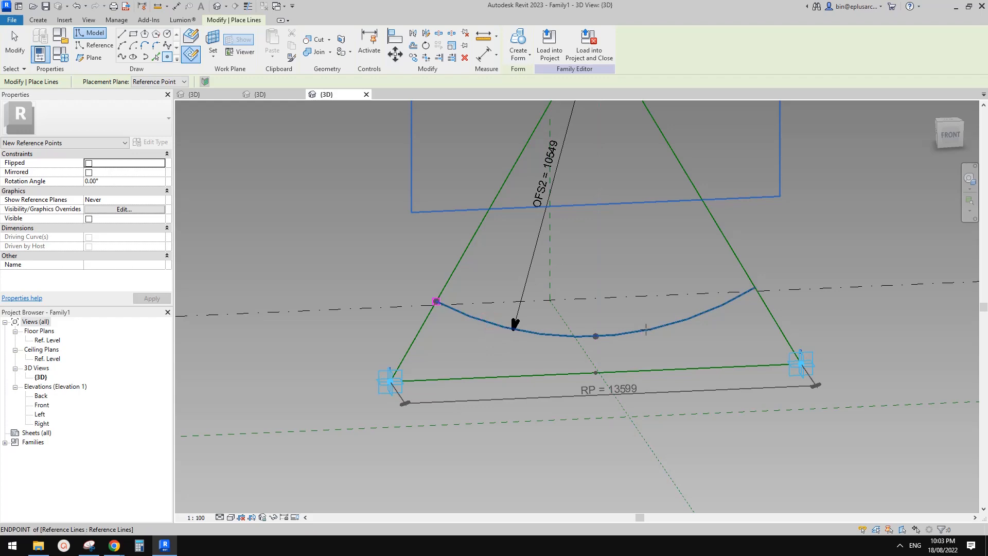
{"action": "key", "text": "Escape"}
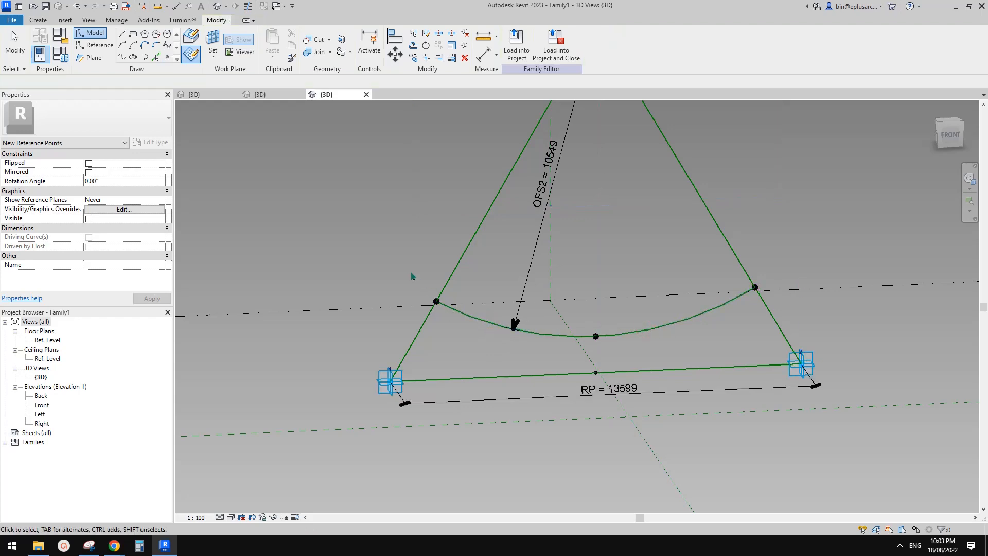
Step: Join adaptive point 1 and the reference point at its nearest arc end with a short reference line
{"action": "left_click_drag", "start_coordinate": [412, 273], "coordinate": [444, 309]}
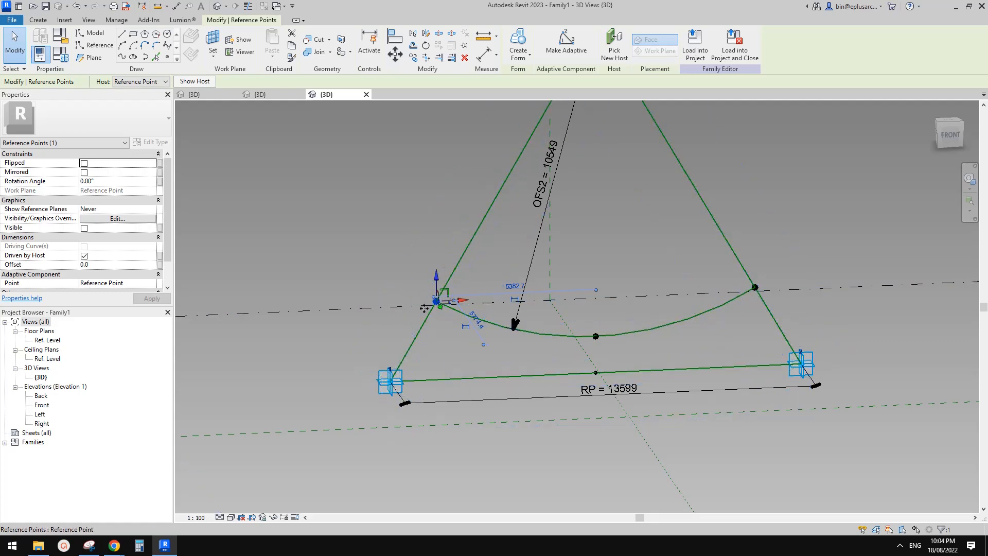
{"action": "left_click_drag", "start_coordinate": [365, 350], "coordinate": [418, 403]}
{"action": "left_click_drag", "start_coordinate": [418, 279], "coordinate": [446, 311], "text": "ctrl"}
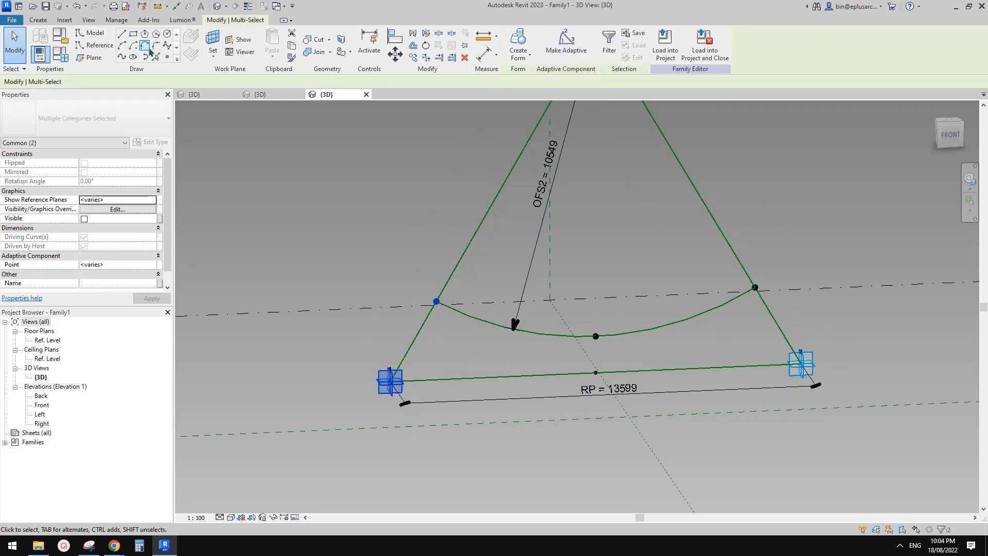
{"action": "left_click", "coordinate": [122, 58]}
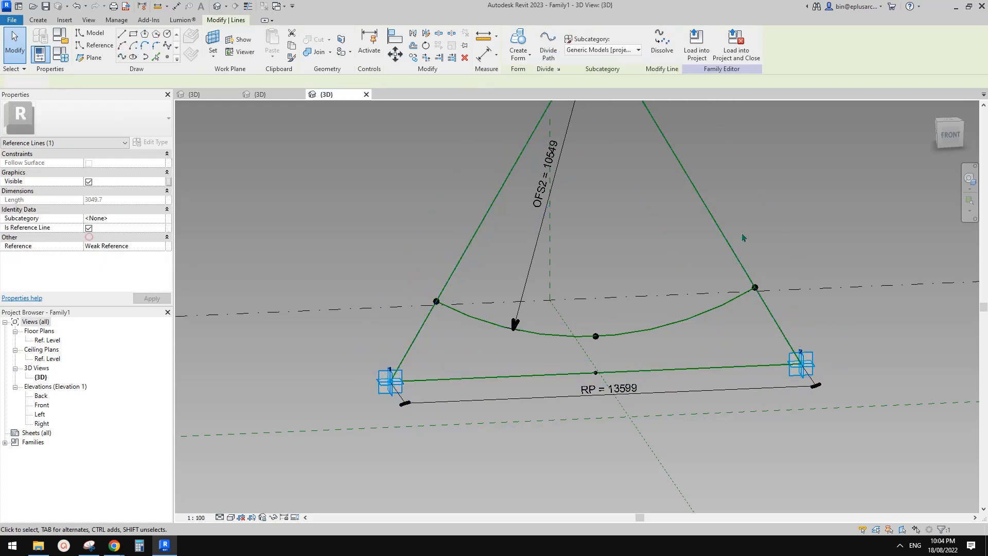
Step: Join adaptive point 2 and the reference point at its nearest arc end with a short reference line
{"action": "left_click_drag", "start_coordinate": [717, 274], "coordinate": [789, 313]}
{"action": "left_click", "coordinate": [809, 359], "text": "ctrl"}
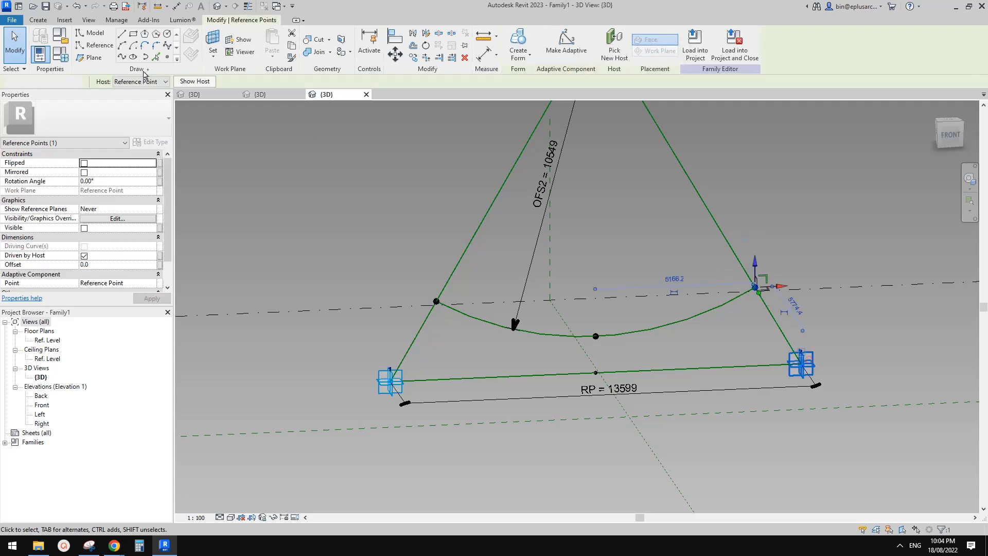
{"action": "left_click", "coordinate": [122, 57]}
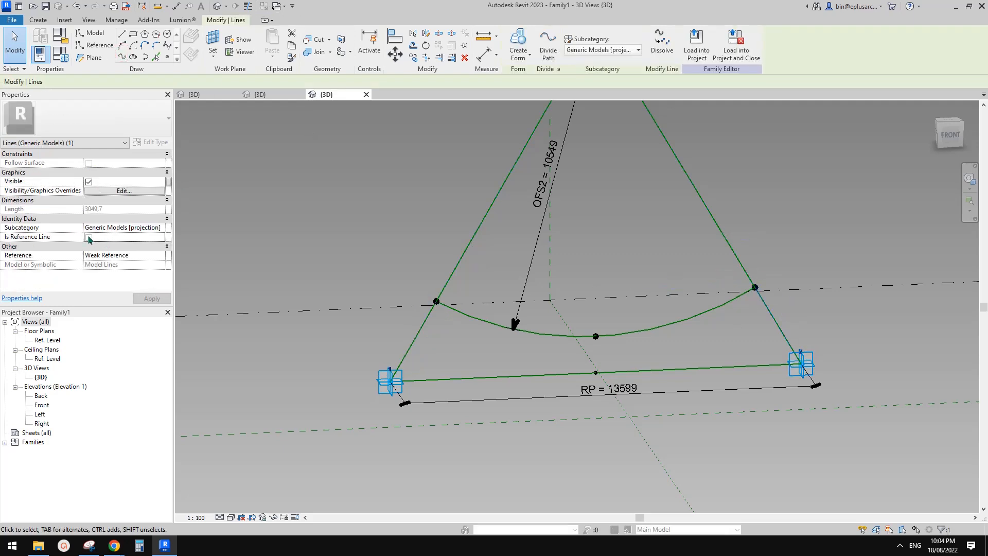
{"action": "left_click", "coordinate": [569, 252]}
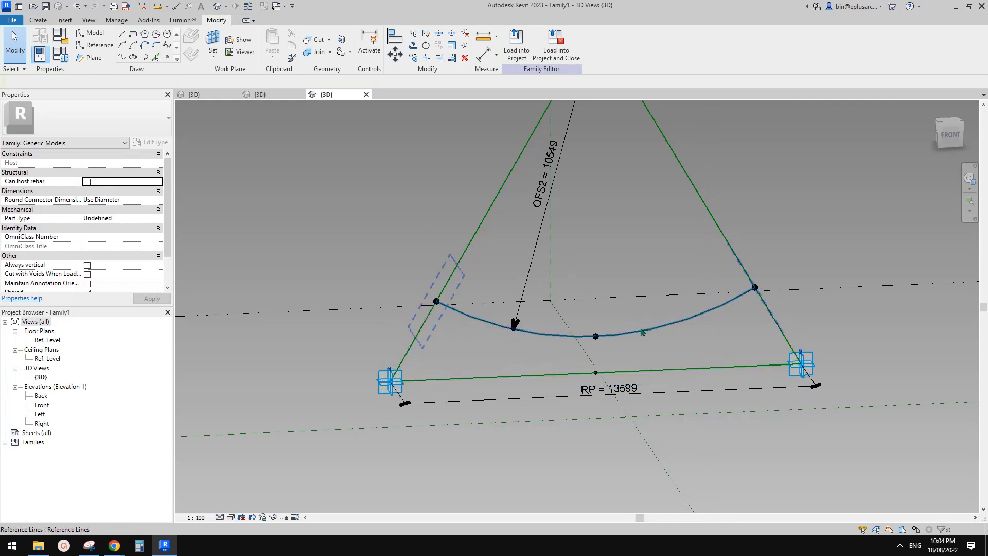
Step: Draw a short reference line with 3D Snapping enabled between two picked locations on the base line joining the adaptive points
{"action": "mouse_move", "coordinate": [507, 342]}
{"action": "middle_mouse_down"}
{"action": "mouse_move", "coordinate": [499, 345]}
{"action": "mouse_move", "coordinate": [561, 372]}
{"action": "mouse_move", "coordinate": [548, 384]}
{"action": "middle_mouse_up"}
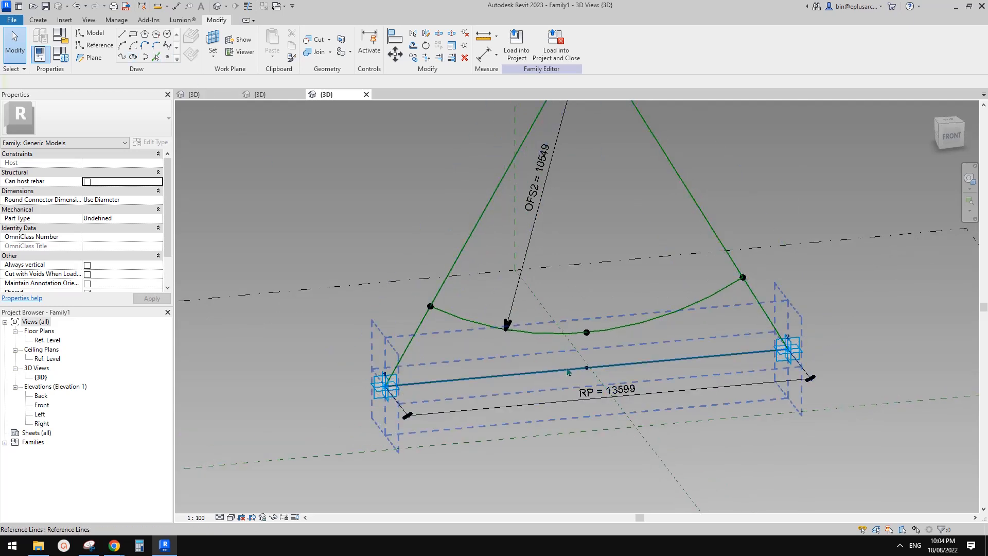
{"action": "left_click", "coordinate": [96, 50]}
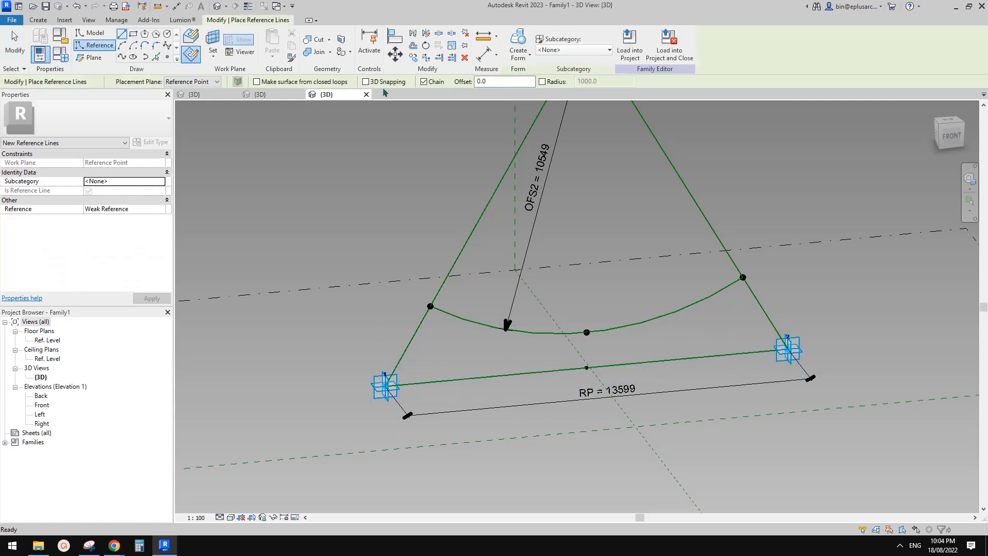
{"action": "left_click", "coordinate": [366, 81]}
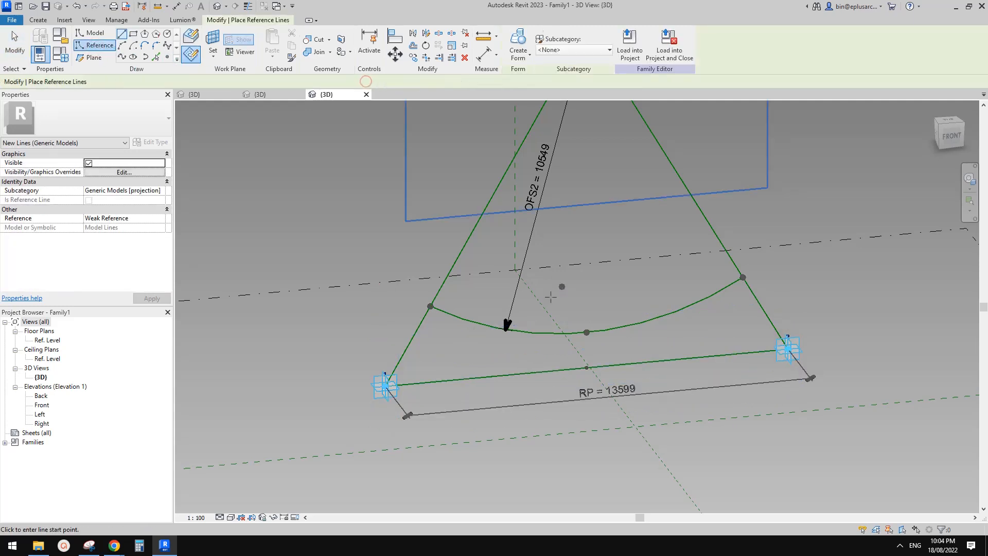
{"action": "left_click", "coordinate": [540, 371]}
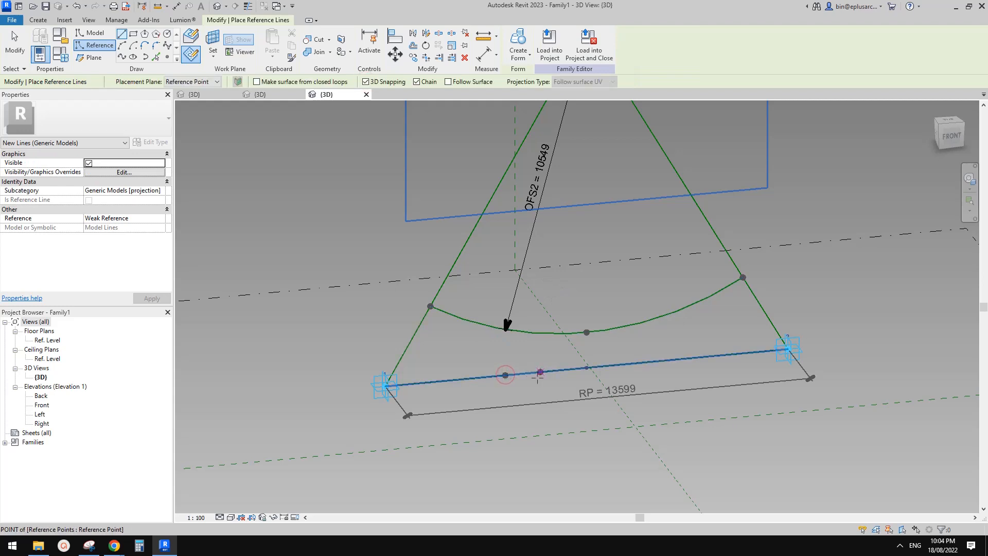
{"action": "key", "text": "Escape"}
{"action": "key", "text": "Escape"}
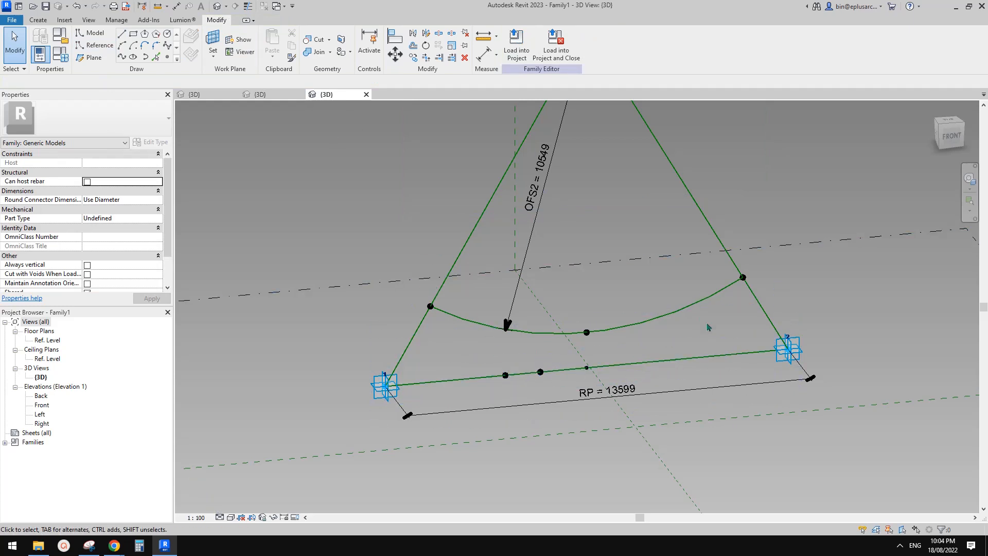
Step: Create a solid revolved form from the arc, the two short end lines and the base line, using the short line on the base as axis
{"action": "left_click", "coordinate": [750, 330]}
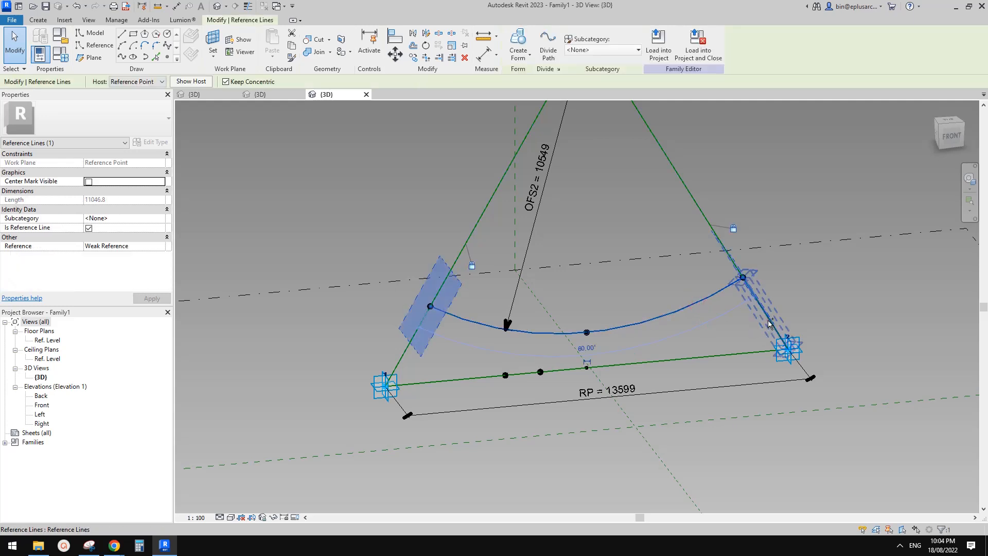
{"action": "left_click", "coordinate": [710, 360], "text": "ctrl"}
{"action": "left_click", "coordinate": [406, 349], "text": "ctrl"}
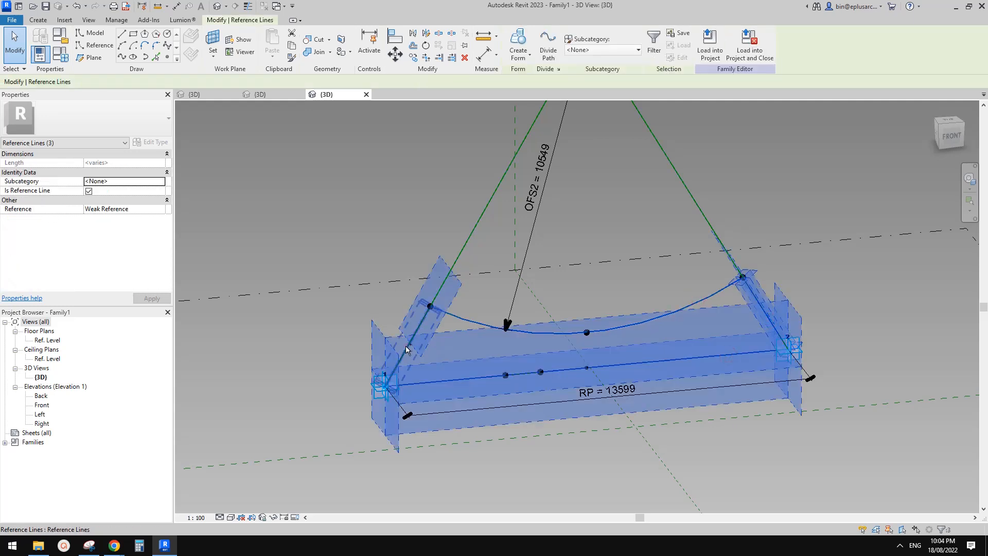
{"action": "left_click", "coordinate": [507, 377], "text": "ctrl"}
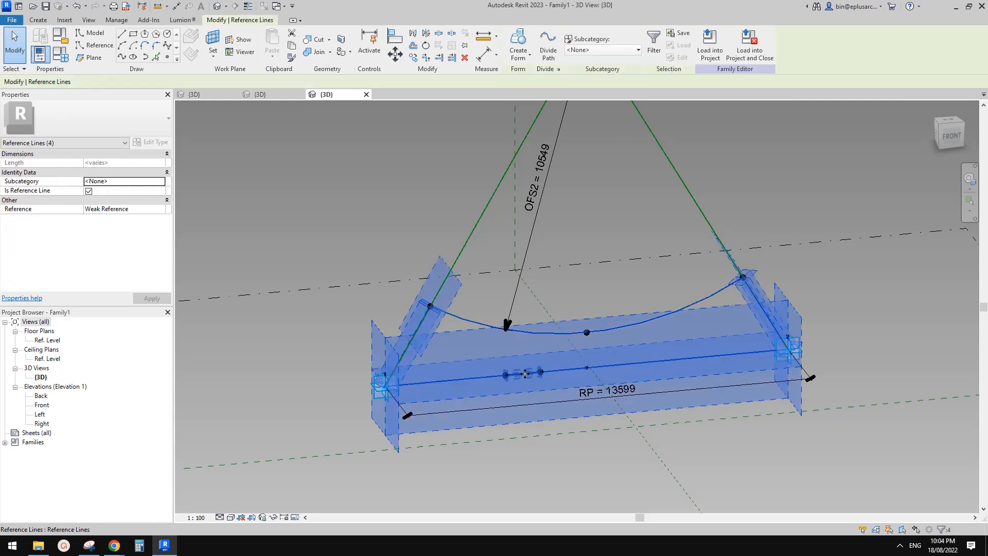
{"action": "left_click", "coordinate": [525, 373], "text": "ctrl"}
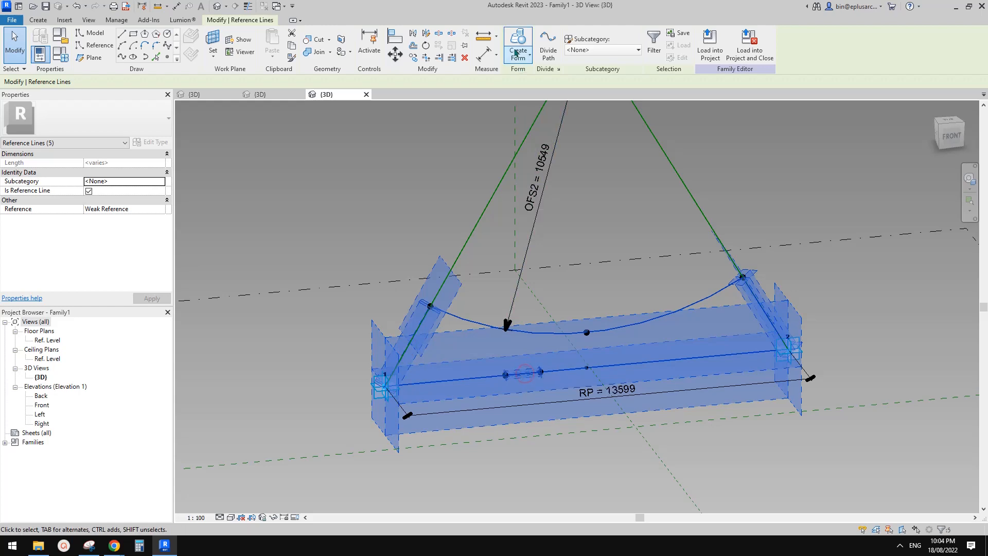
{"action": "left_click", "coordinate": [664, 124]}
{"action": "scroll", "coordinate": [624, 241], "scroll_direction": "down", "scroll_amount": 1}
{"action": "middle_click_drag", "start_coordinate": [631, 278], "coordinate": [622, 144], "text": "shift"}
{"action": "middle_click_drag", "start_coordinate": [514, 338], "coordinate": [493, 339], "text": "shift"}
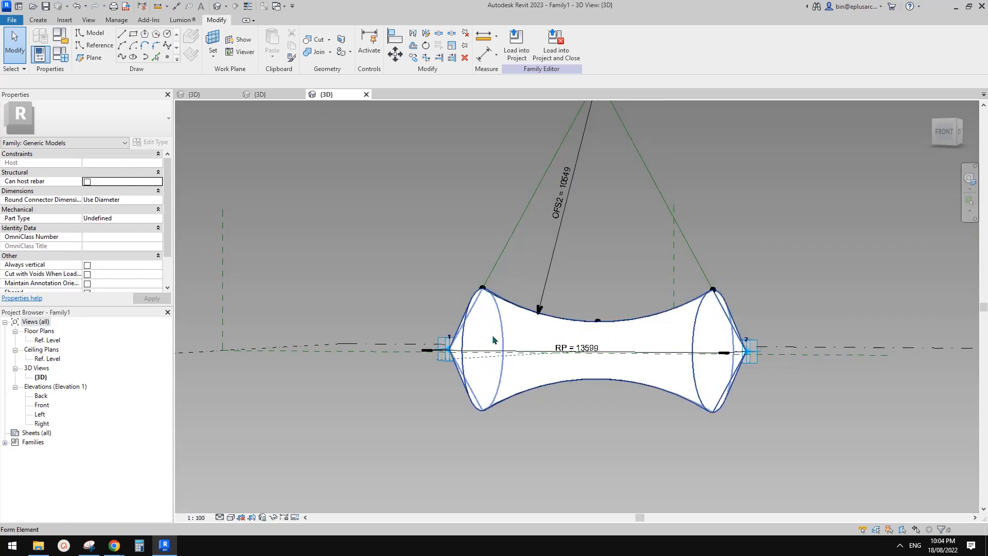
{"action": "middle_click_drag", "start_coordinate": [447, 292], "coordinate": [481, 334], "text": "shift"}
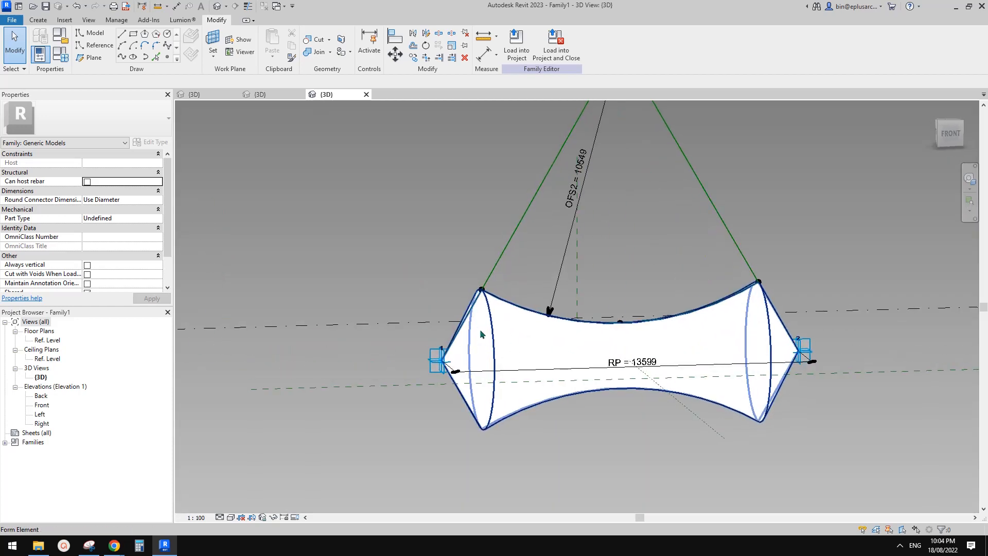
Step: Select the revolved form, check the honeycomb facade photo in the browser's Google Docs document, and switch back to Revit
{"action": "left_click", "coordinate": [533, 354]}
{"action": "middle_click_drag", "start_coordinate": [532, 353], "coordinate": [520, 343], "text": "shift"}
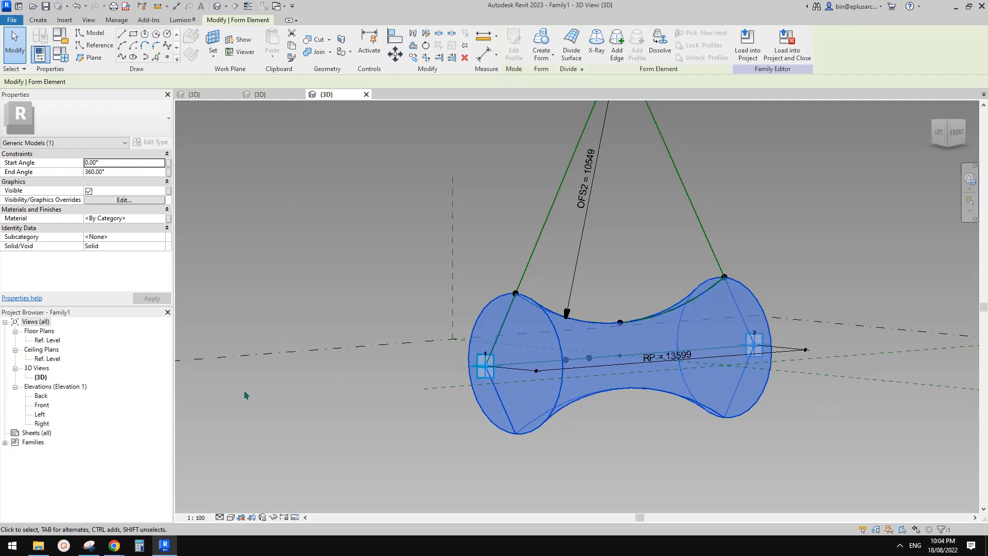
{"action": "mouse_move", "coordinate": [114, 545]}
{"action": "left_click", "coordinate": [319, 517]}
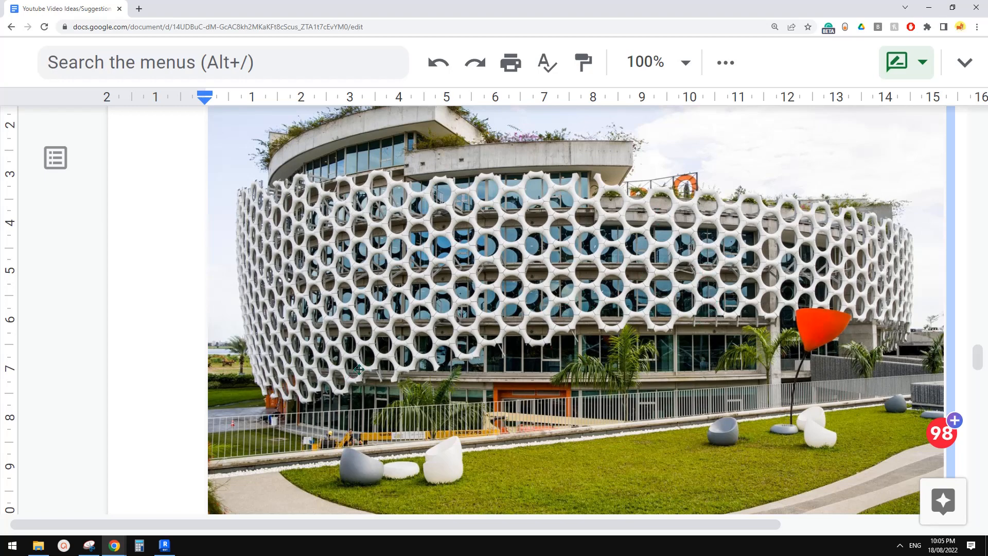
{"action": "left_click", "coordinate": [165, 545]}
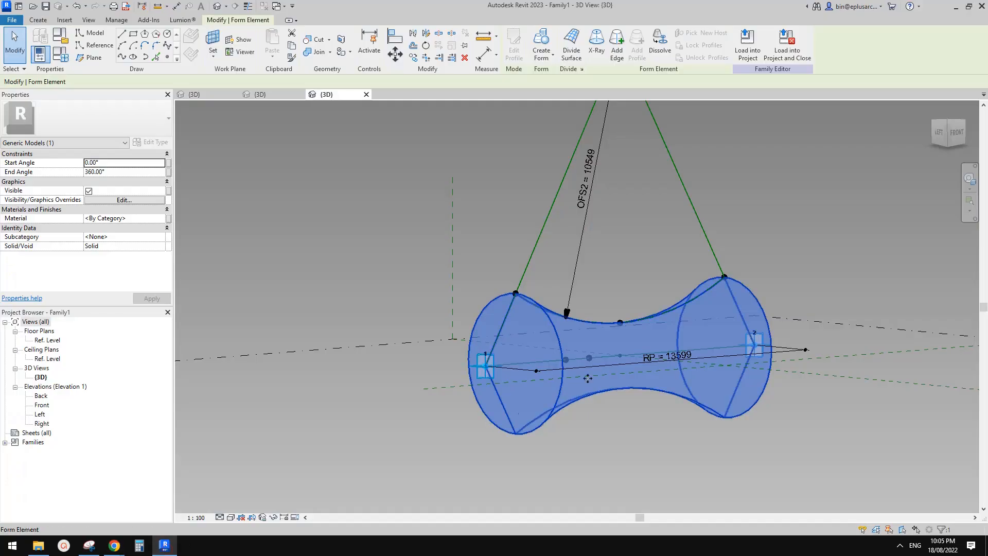
Step: Set the revolved form's start angle to 180°, keeping the end angle at 360°
{"action": "left_click", "coordinate": [118, 173]}
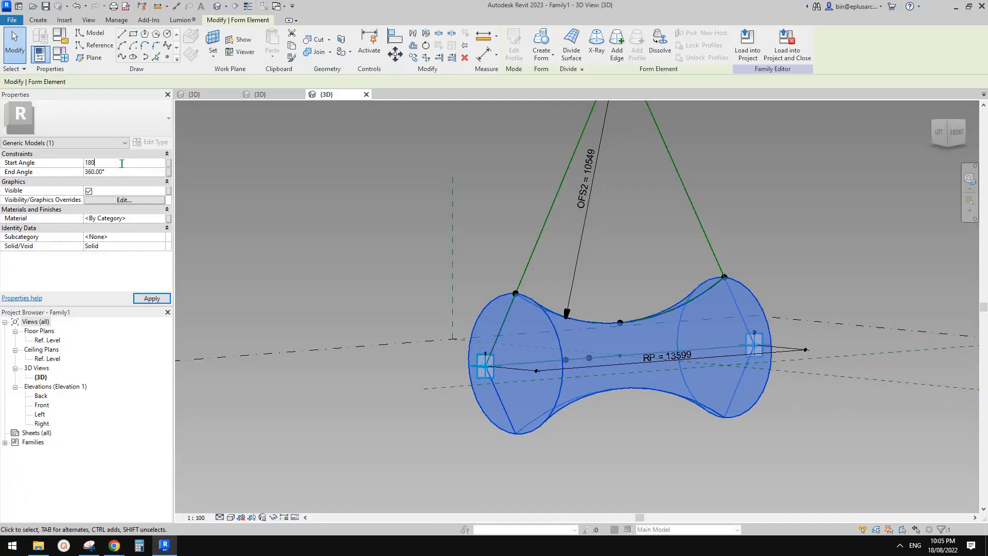
{"action": "left_click", "coordinate": [627, 432]}
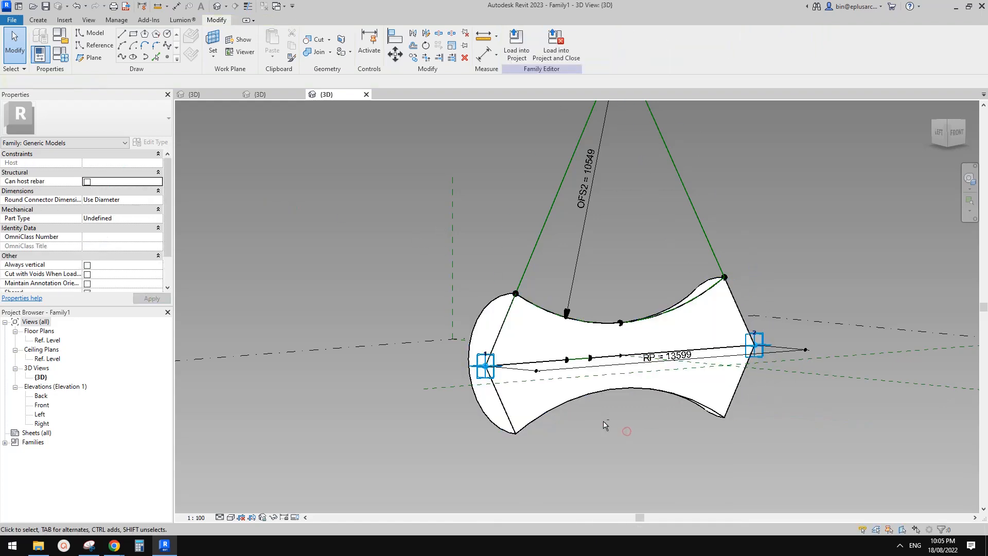
{"action": "middle_click_drag", "start_coordinate": [605, 425], "coordinate": [741, 419], "text": "shift"}
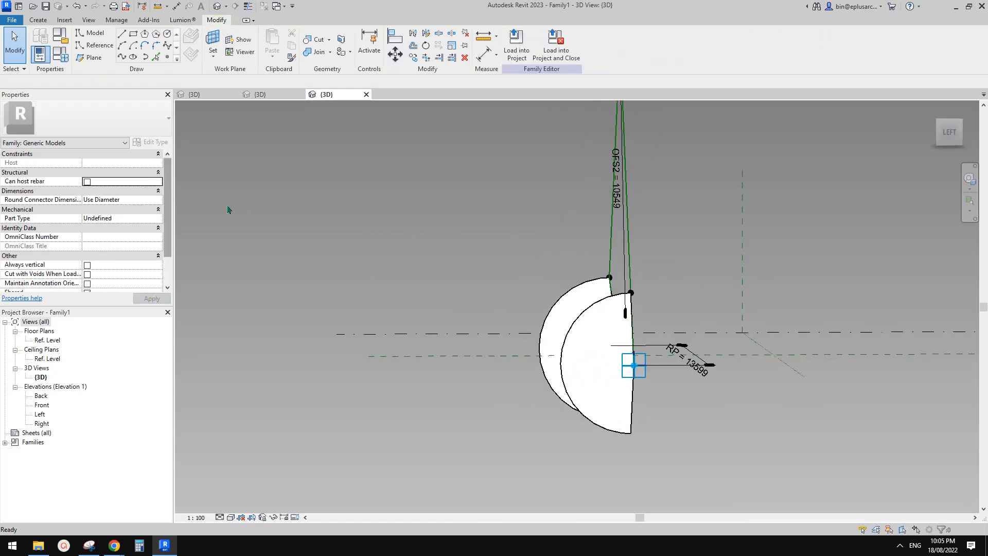
{"action": "left_click", "coordinate": [564, 305]}
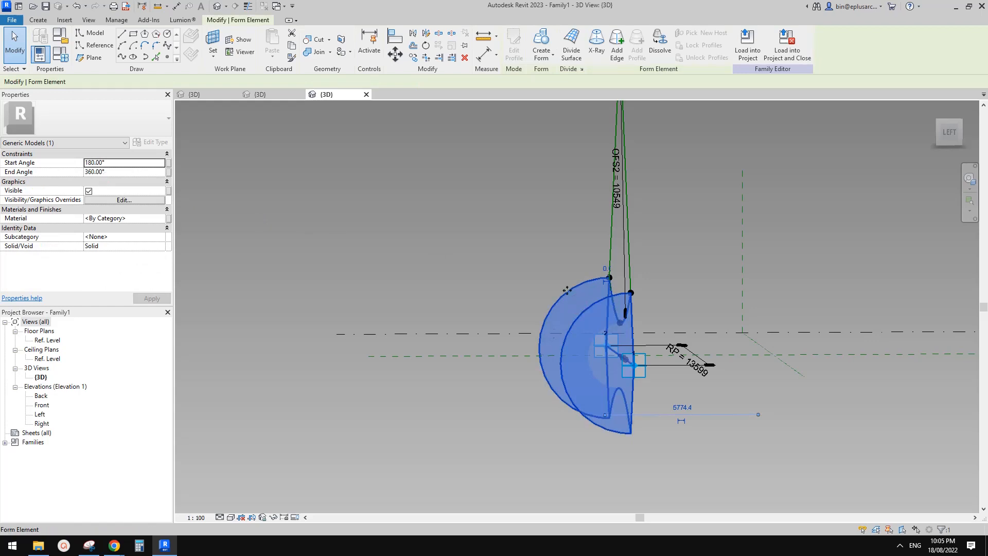
{"action": "left_click", "coordinate": [535, 383]}
Step: Examine the half-revolved form from the back, focusing on the shape of its pointed ends at the adaptive points
{"action": "middle_click_drag", "start_coordinate": [636, 381], "coordinate": [755, 401], "text": "shift"}
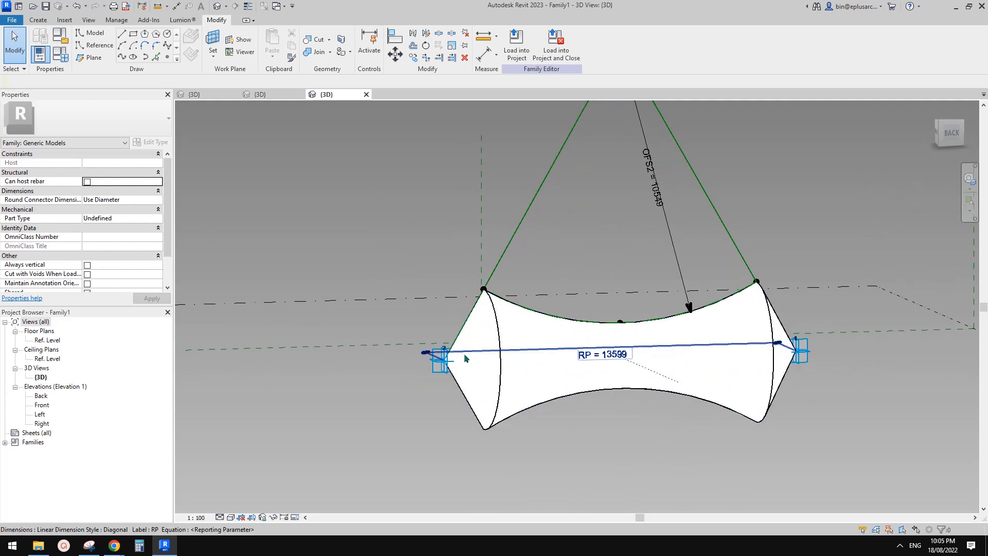
{"action": "scroll", "coordinate": [464, 357], "scroll_direction": "down", "scroll_amount": 1}
{"action": "middle_click_drag", "start_coordinate": [458, 356], "coordinate": [466, 355], "text": "shift"}
{"action": "mouse_move", "coordinate": [470, 322]}
{"action": "middle_mouse_down", "text": "shift"}
{"action": "mouse_move", "coordinate": [463, 343]}
{"action": "mouse_move", "coordinate": [463, 309]}
{"action": "middle_mouse_up", "text": "shift"}
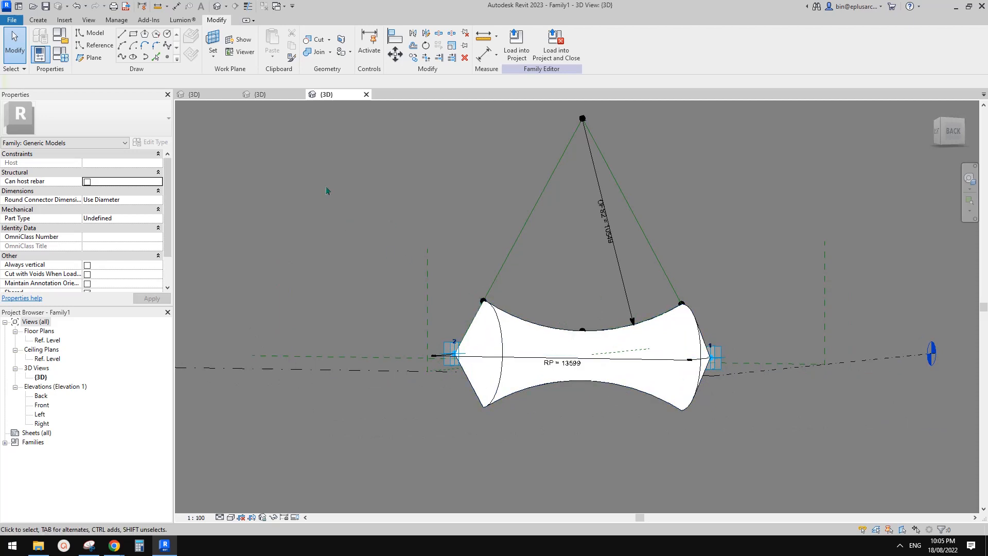
{"action": "scroll", "coordinate": [416, 306], "scroll_direction": "down", "scroll_amount": 1}
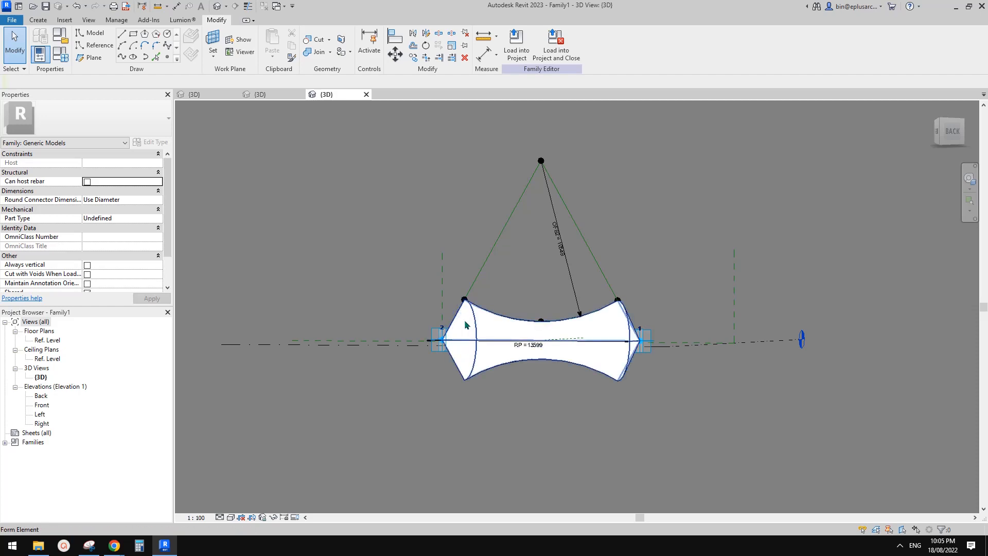
{"action": "scroll", "coordinate": [465, 320], "scroll_direction": "down", "scroll_amount": 1}
{"action": "middle_click_drag", "start_coordinate": [464, 321], "coordinate": [402, 364], "text": "shift"}
{"action": "scroll", "coordinate": [498, 342], "scroll_direction": "up", "scroll_amount": 5}
{"action": "scroll", "coordinate": [456, 346], "scroll_direction": "down", "scroll_amount": 1}
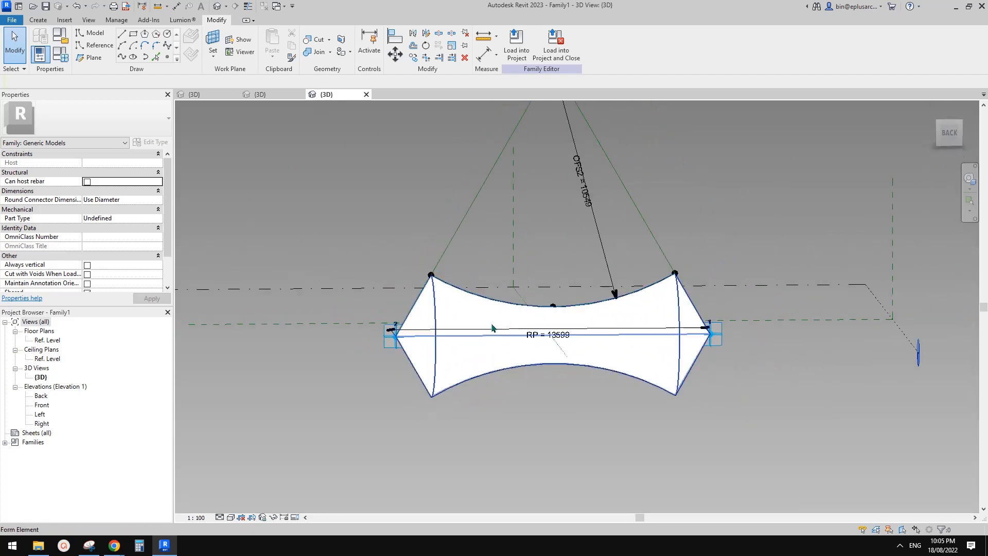
{"action": "scroll", "coordinate": [505, 324], "scroll_direction": "down", "scroll_amount": 1}
Step: Dissolve the half-revolved form back into its reference lines and points
{"action": "left_click", "coordinate": [494, 337]}
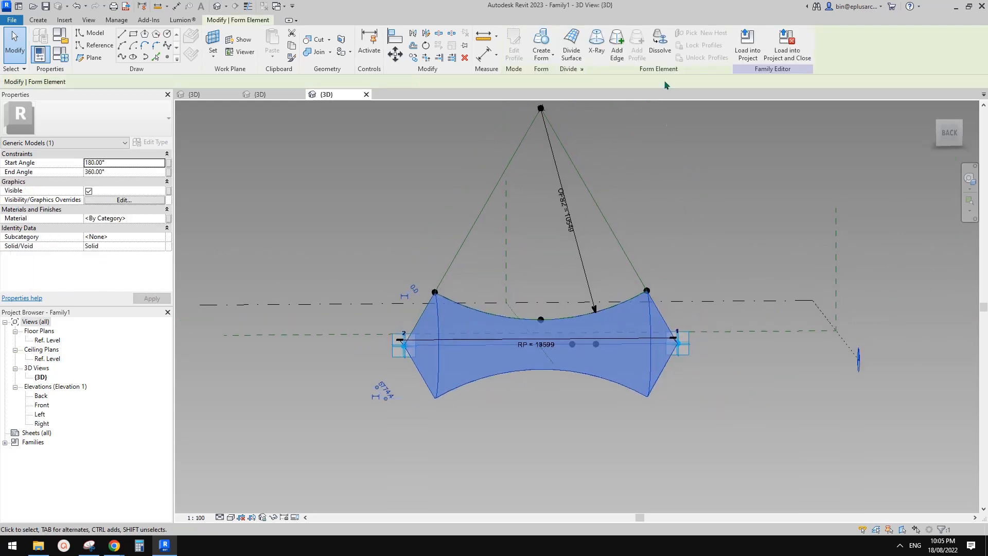
{"action": "left_click", "coordinate": [661, 50]}
{"action": "scroll", "coordinate": [474, 297], "scroll_direction": "up", "scroll_amount": 2}
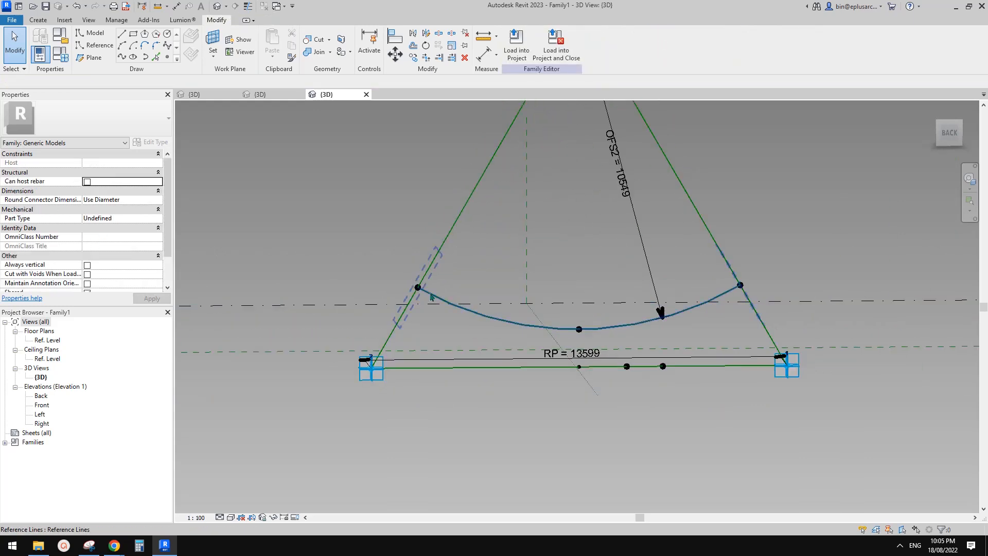
{"action": "scroll", "coordinate": [418, 308], "scroll_direction": "down", "scroll_amount": 2}
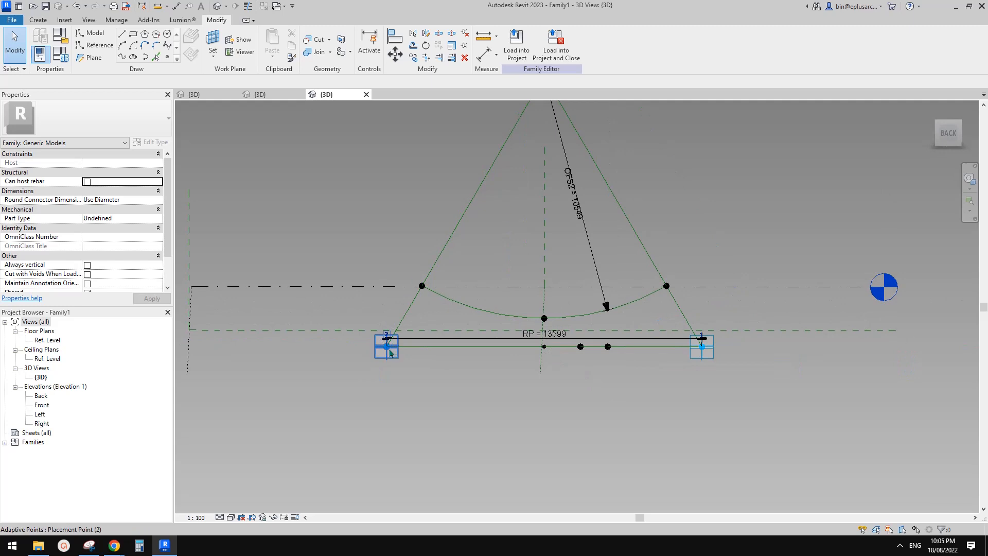
{"action": "middle_click_drag", "start_coordinate": [440, 301], "coordinate": [480, 308]}
{"action": "scroll", "coordinate": [461, 302], "scroll_direction": "up", "scroll_amount": 1}
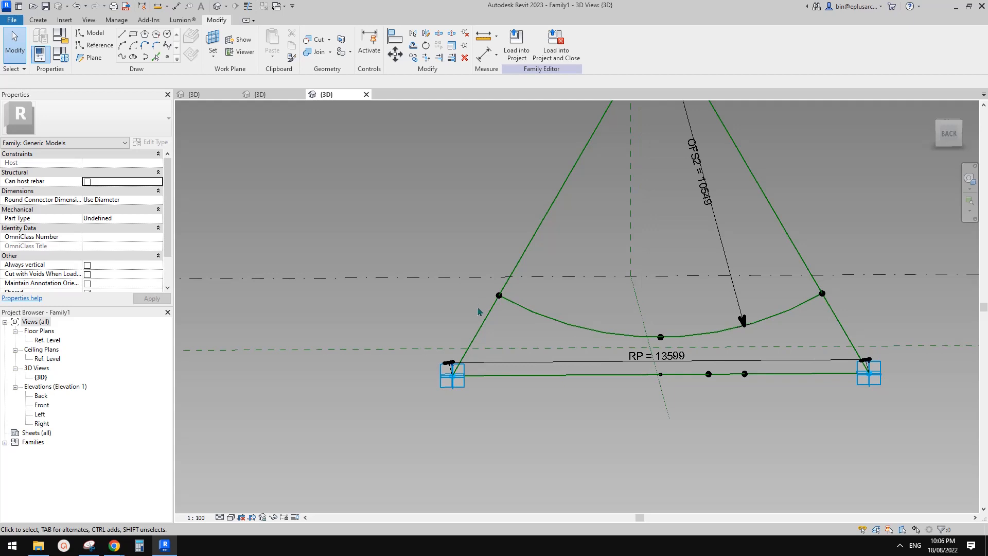
{"action": "middle_click_drag", "start_coordinate": [502, 361], "coordinate": [509, 364], "text": "shift"}
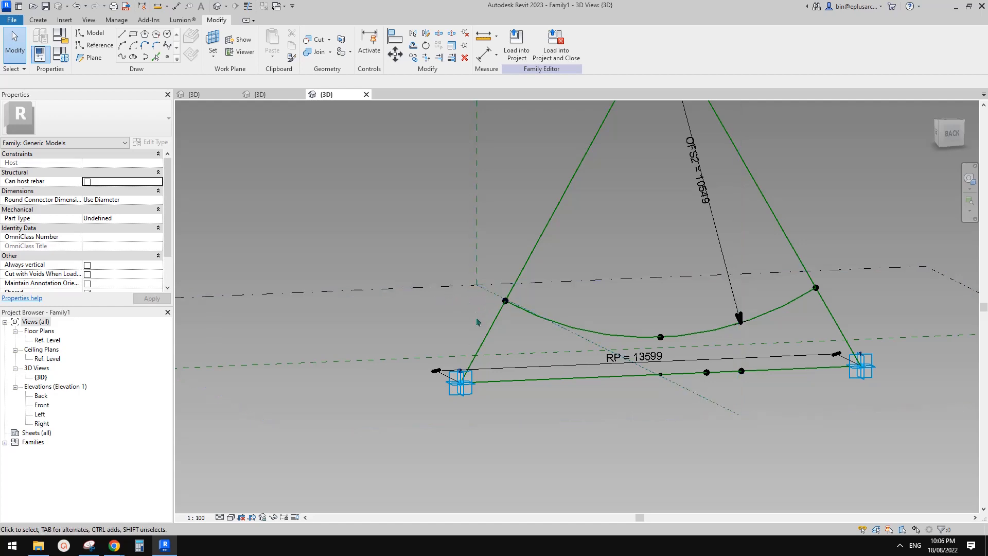
Step: Examine the finished tube in Family7: its rounded end arcs, the R2 radial dimension, and the parameter formulas in Family Types
{"action": "left_click", "coordinate": [263, 95]}
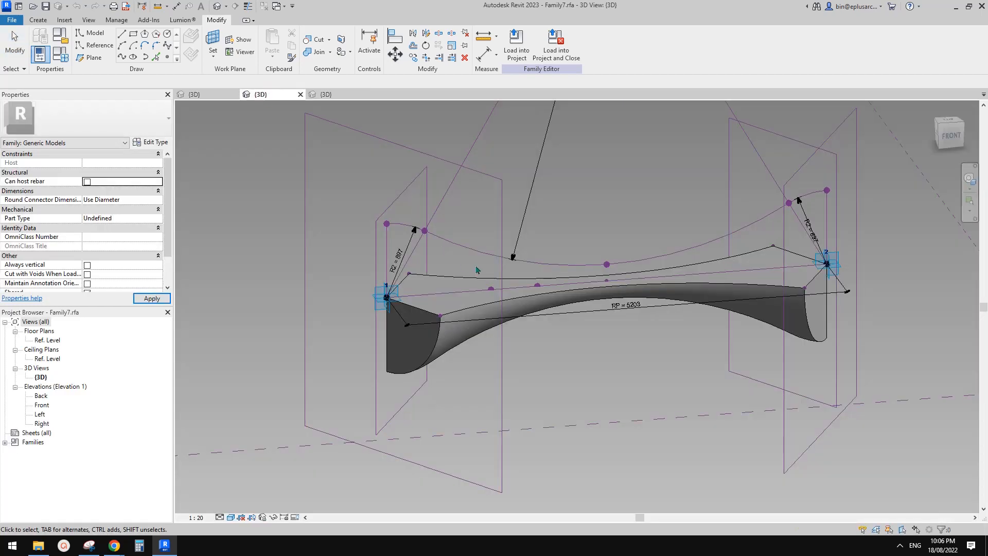
{"action": "middle_click_drag", "start_coordinate": [462, 311], "coordinate": [437, 288], "text": "shift"}
{"action": "scroll", "coordinate": [437, 291], "scroll_direction": "up", "scroll_amount": 2}
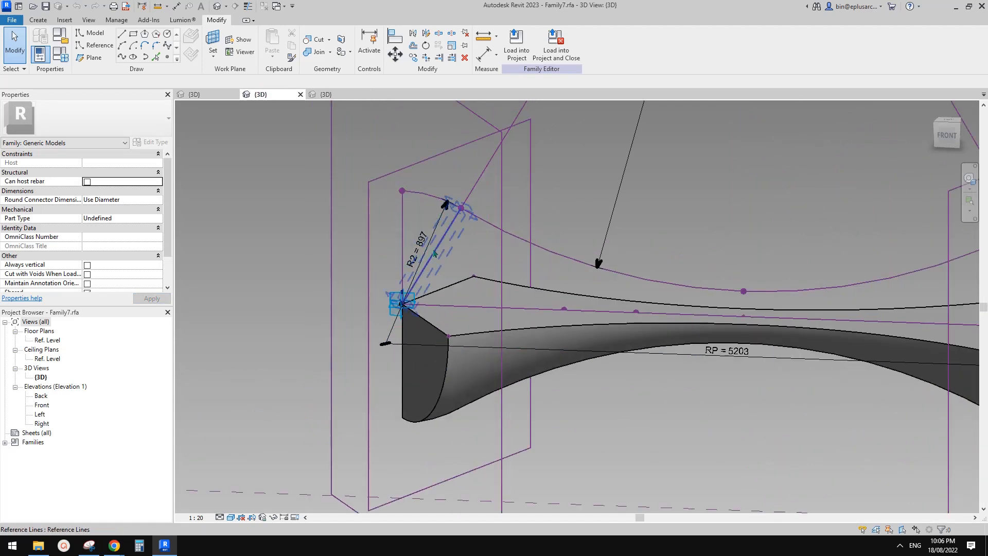
{"action": "middle_click_drag", "start_coordinate": [436, 264], "coordinate": [483, 290], "text": "shift"}
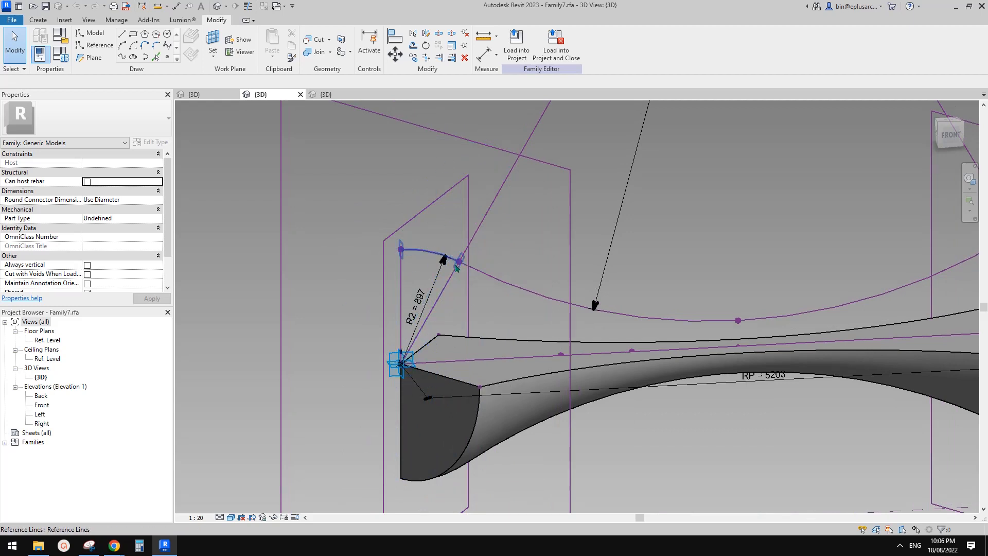
{"action": "left_click", "coordinate": [419, 316]}
{"action": "scroll", "coordinate": [418, 312], "scroll_direction": "down", "scroll_amount": 2}
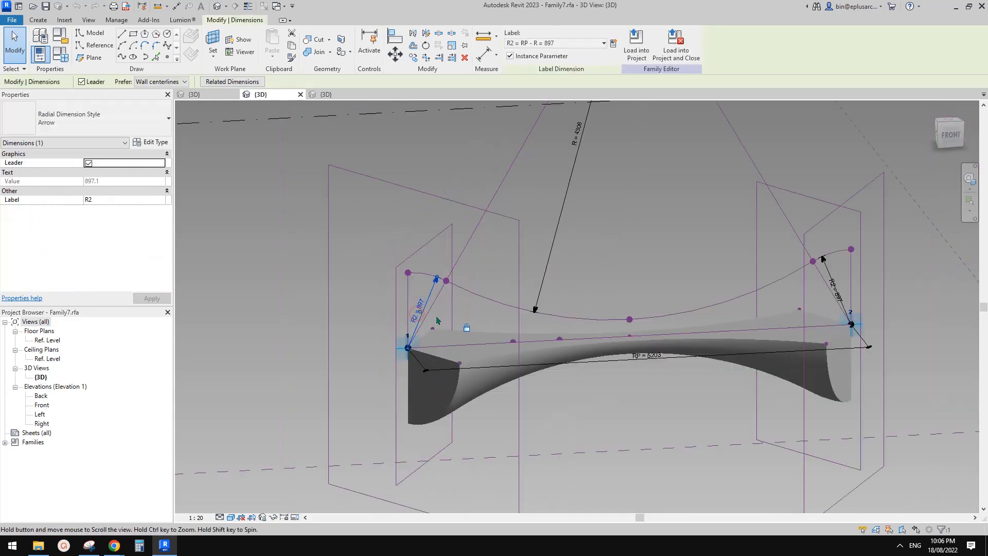
{"action": "left_click", "coordinate": [61, 54]}
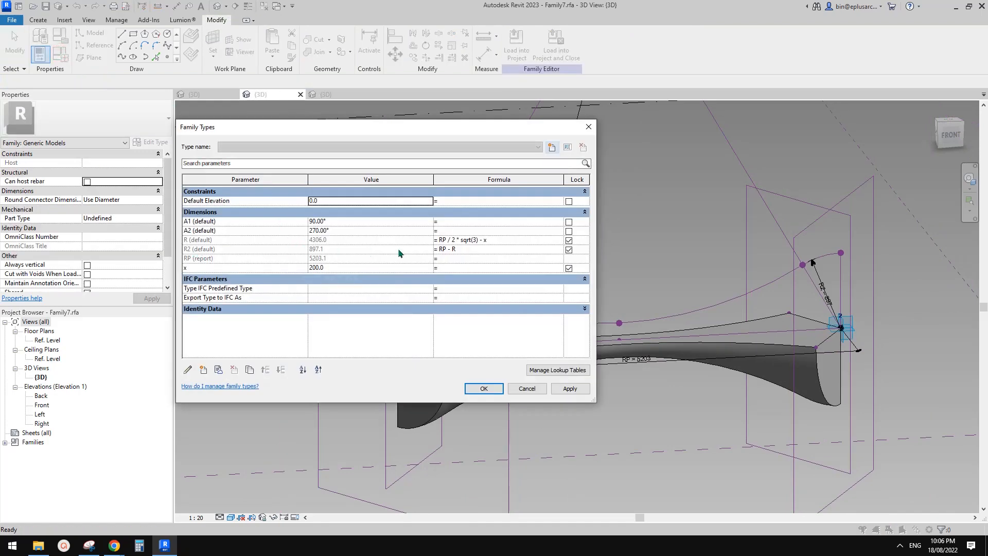
{"action": "left_click", "coordinate": [593, 130]}
{"action": "scroll", "coordinate": [556, 261], "scroll_direction": "down", "scroll_amount": 4}
{"action": "middle_click_drag", "start_coordinate": [556, 260], "coordinate": [520, 297]}
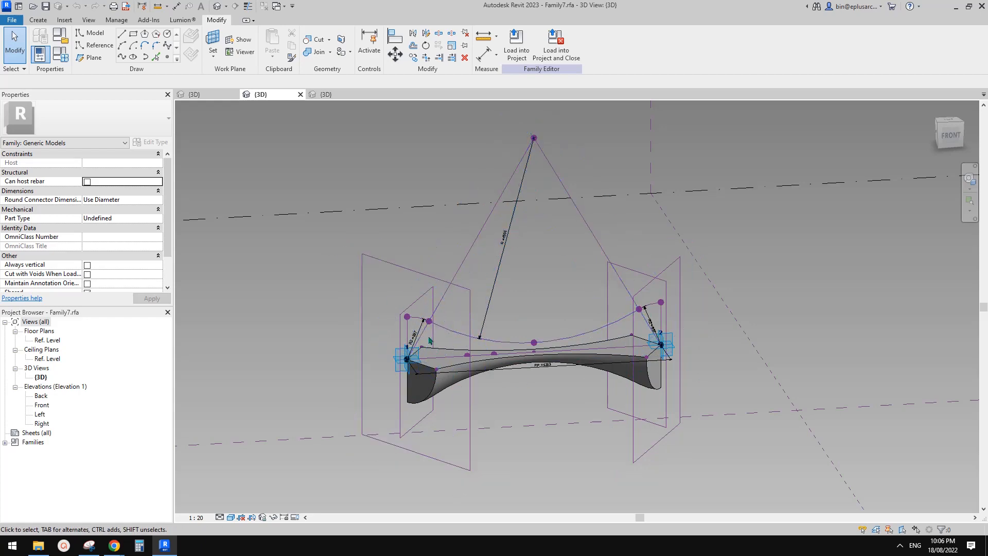
Step: Switch to the Family1 model and place a reference point on adaptive point 2, hosted on that point's horizontal work plane
{"action": "left_click", "coordinate": [329, 97]}
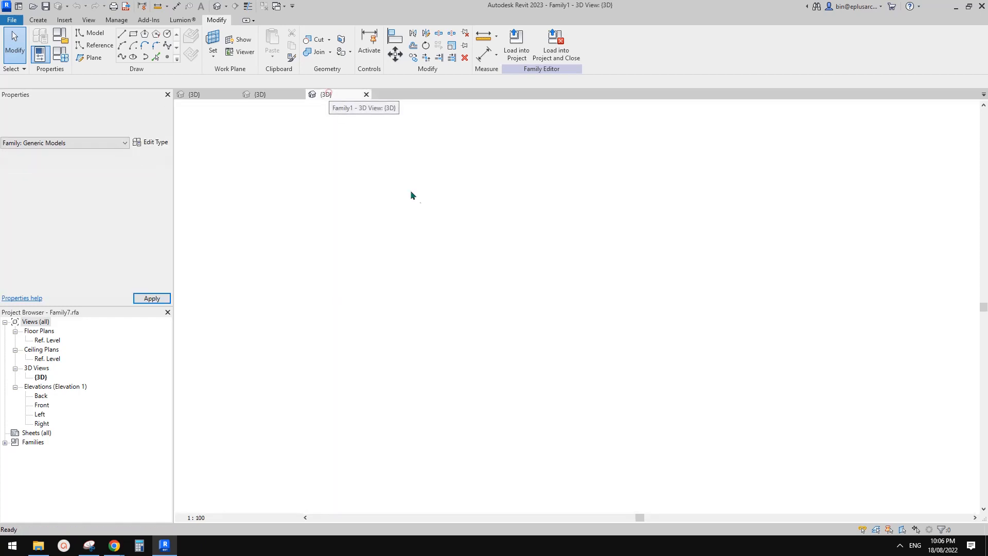
{"action": "scroll", "coordinate": [566, 340], "scroll_direction": "up", "scroll_amount": 4}
{"action": "scroll", "coordinate": [524, 317], "scroll_direction": "down", "scroll_amount": 5}
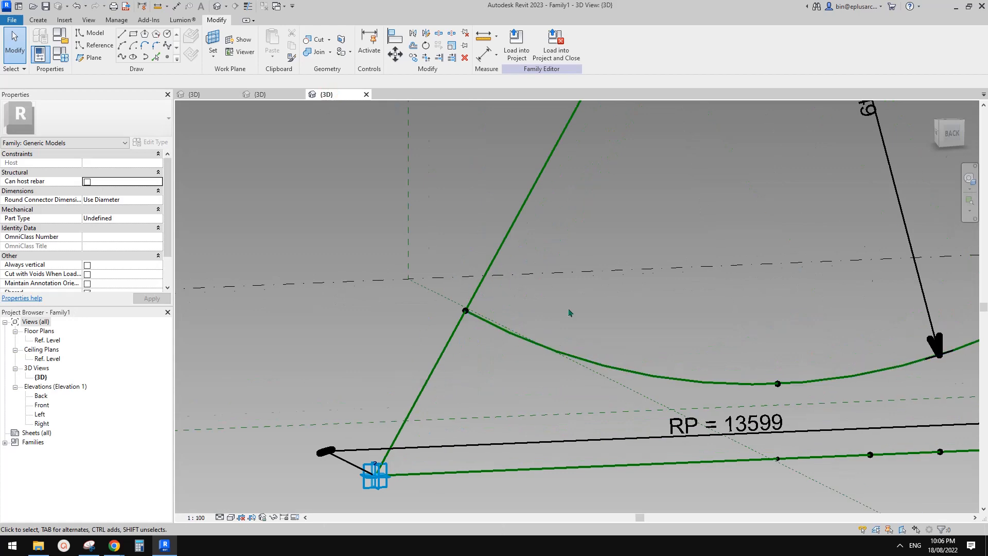
{"action": "left_click_drag", "start_coordinate": [508, 348], "coordinate": [595, 324], "text": "shift"}
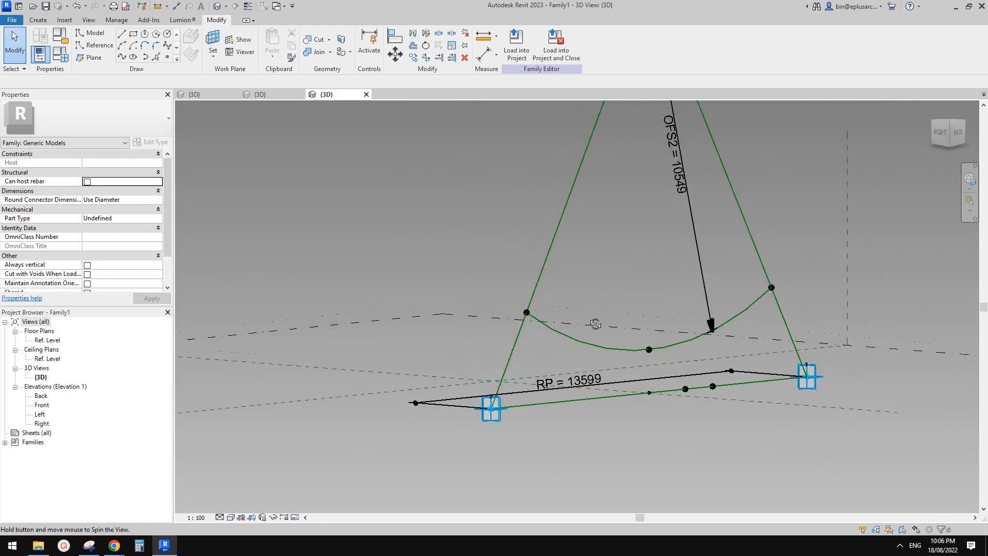
{"action": "mouse_move", "coordinate": [596, 324]}
{"action": "middle_mouse_down", "text": "shift"}
{"action": "mouse_move", "coordinate": [507, 351]}
{"action": "mouse_move", "coordinate": [474, 347]}
{"action": "middle_mouse_up", "text": "shift"}
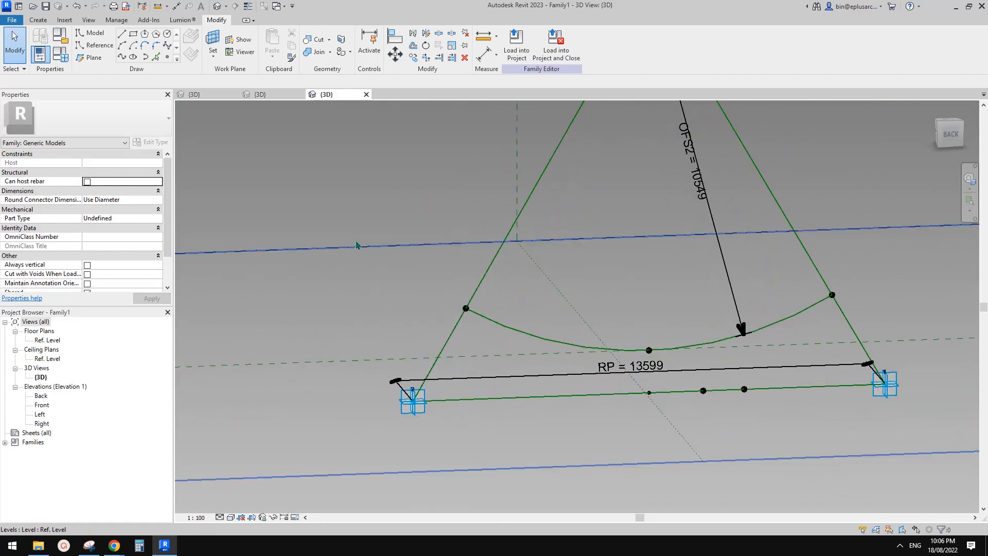
{"action": "left_click", "coordinate": [94, 45]}
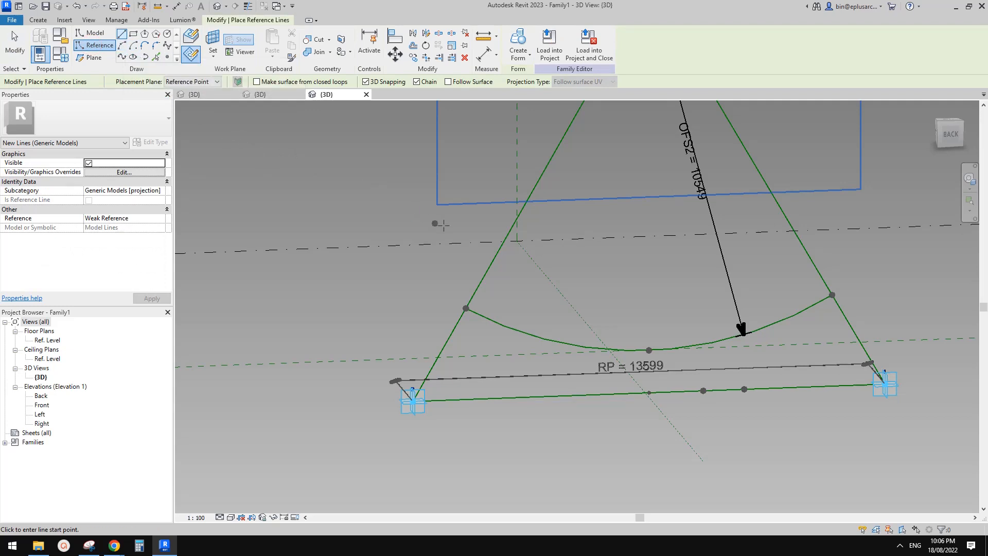
{"action": "middle_click_drag", "start_coordinate": [459, 248], "coordinate": [451, 324]}
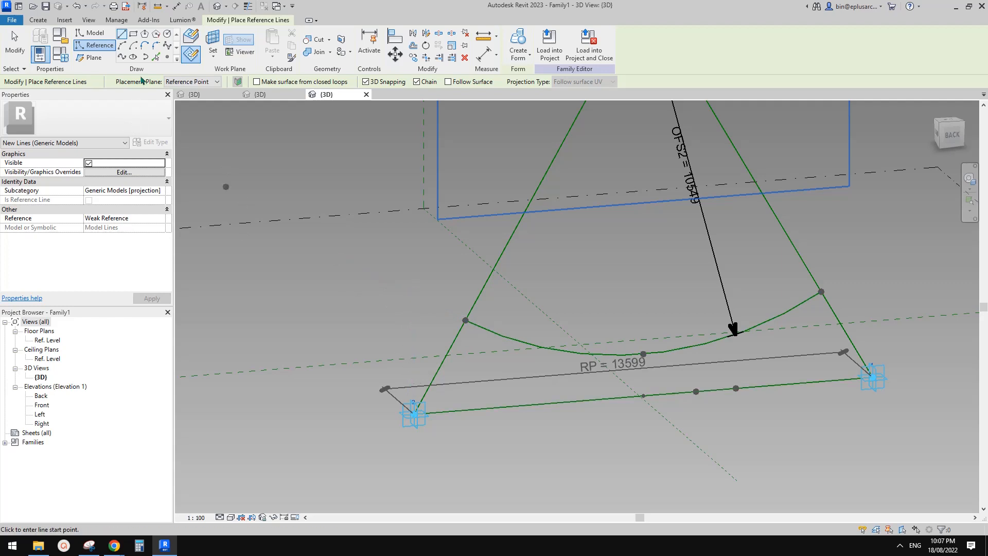
{"action": "left_click", "coordinate": [166, 58]}
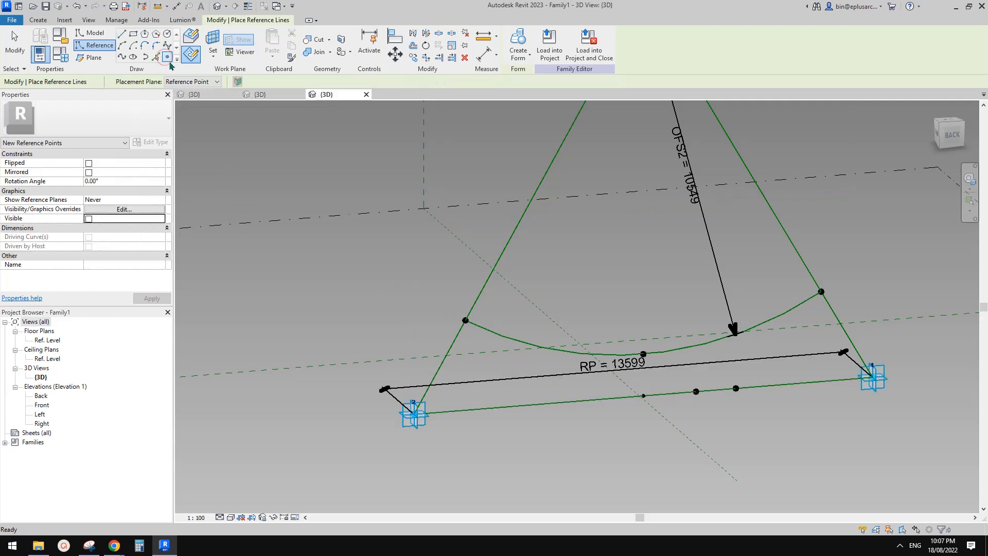
{"action": "key", "text": "Escape"}
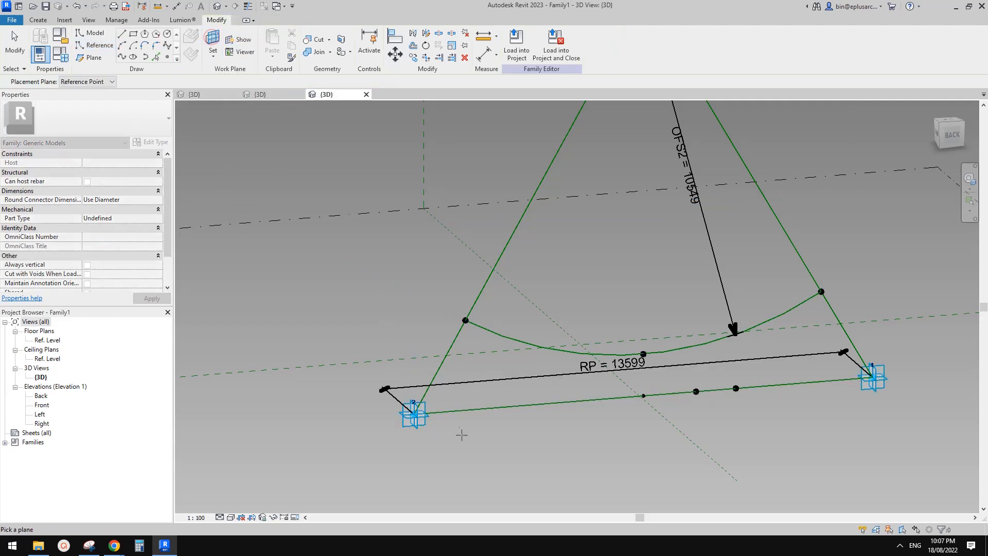
{"action": "left_click", "coordinate": [430, 416]}
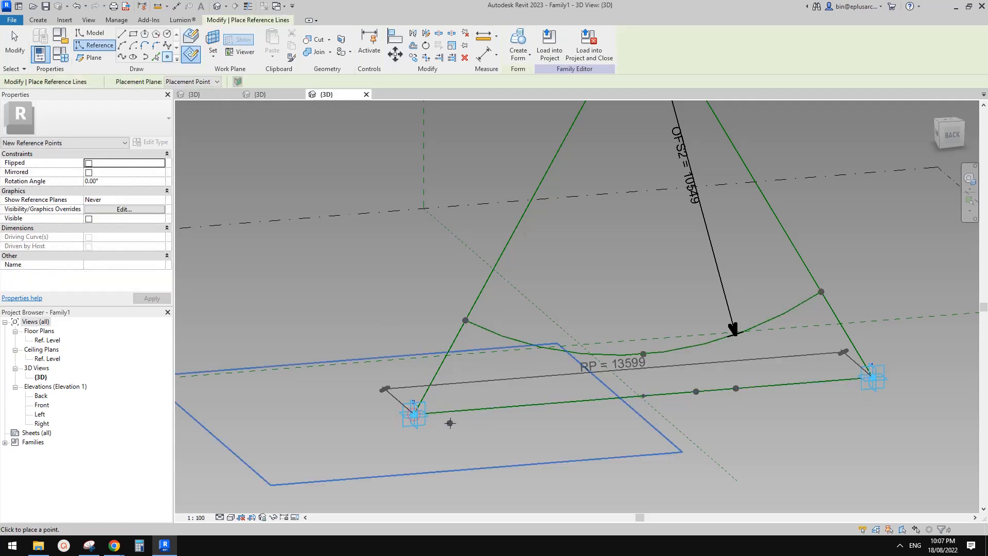
{"action": "key", "text": "Escape"}
{"action": "key", "text": "Escape"}
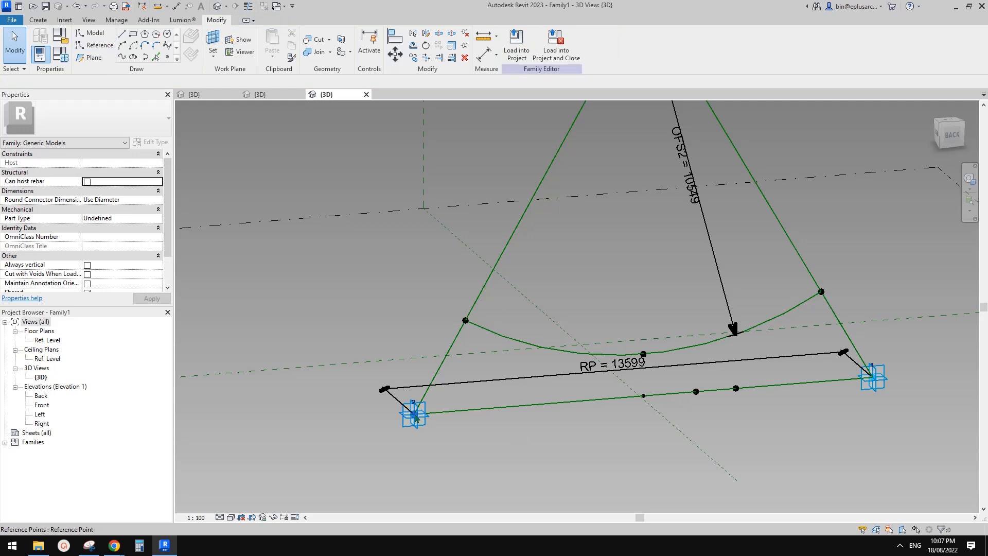
Step: Move the new reference point vertically to an offset of about 2070 above its host adaptive point
{"action": "left_click", "coordinate": [415, 416]}
{"action": "left_click_drag", "start_coordinate": [414, 387], "coordinate": [415, 318]}
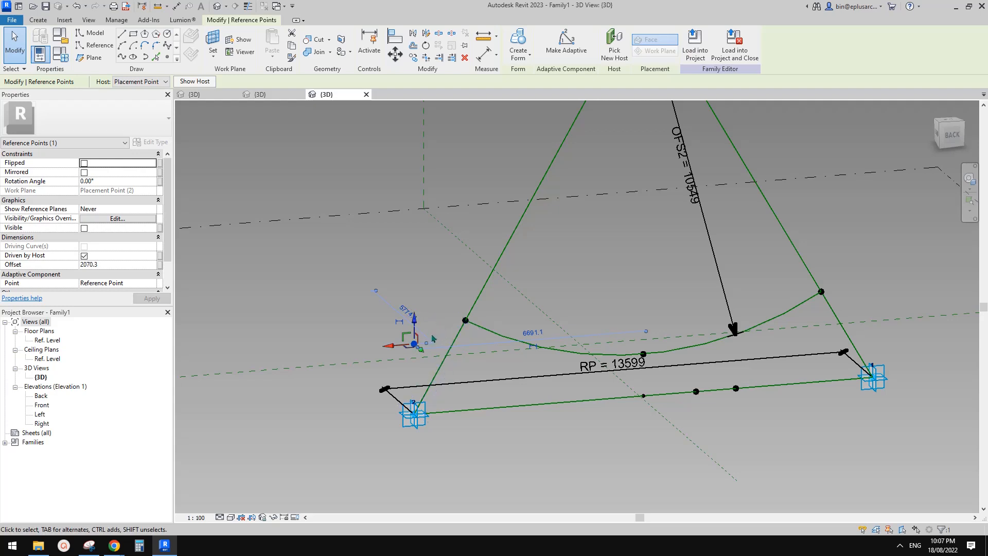
{"action": "scroll", "coordinate": [637, 384], "scroll_direction": "down", "scroll_amount": 1}
{"action": "middle_click_drag", "start_coordinate": [638, 380], "coordinate": [623, 445]}
{"action": "scroll", "coordinate": [623, 445], "scroll_direction": "up", "scroll_amount": 1}
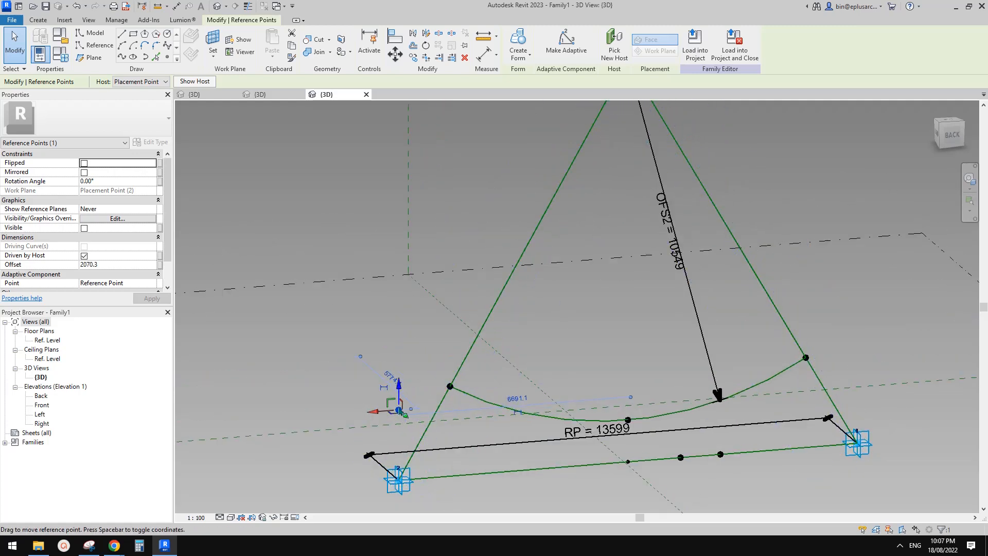
Step: Associate the reference point's offset with a new type parameter named OFS3, grouped under Dimensions
{"action": "left_click", "coordinate": [160, 265]}
{"action": "left_click", "coordinate": [398, 324]}
{"action": "type", "text": "R"}
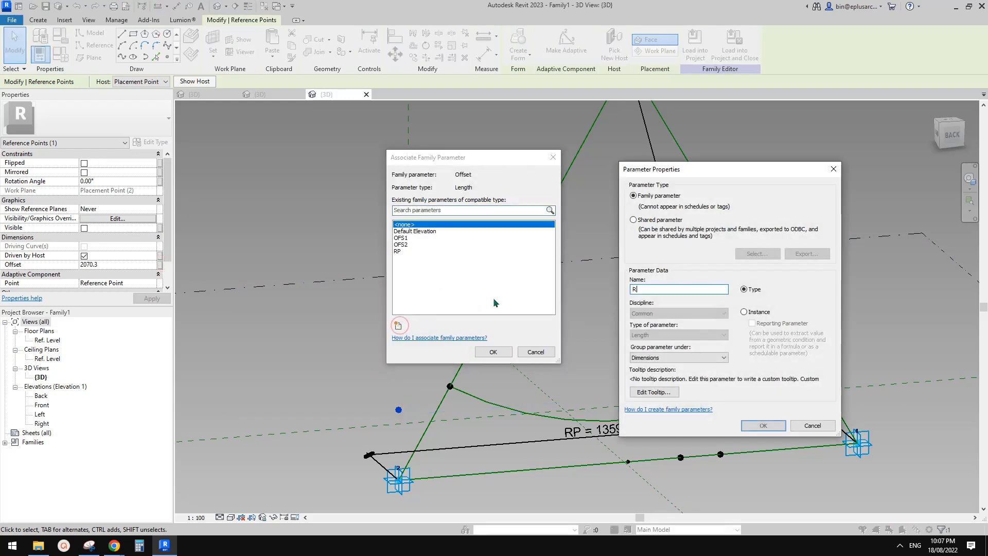
{"action": "type", "text": "F"}
{"action": "key", "text": "BackSpace"}
{"action": "key", "text": "BackSpace"}
{"action": "type", "text": "OFS3"}
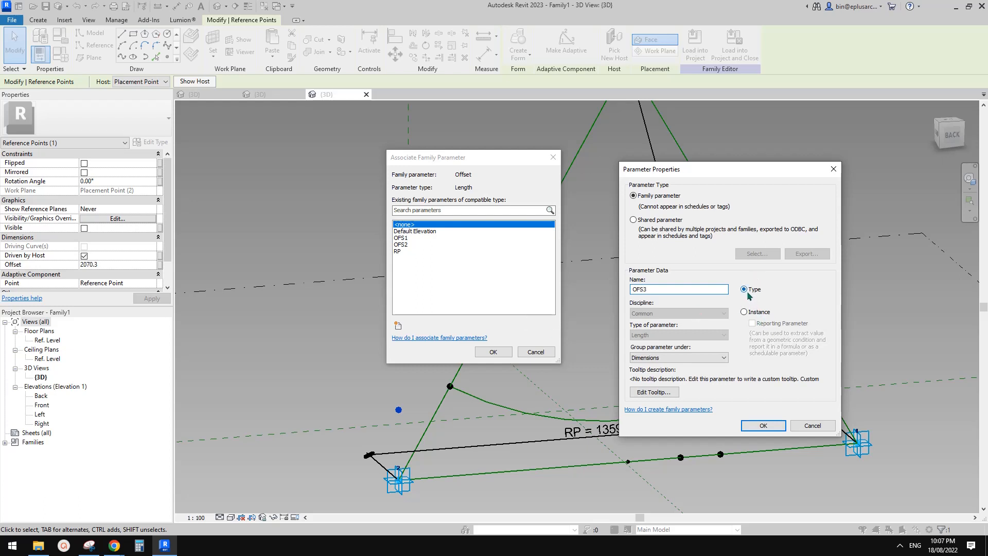
{"action": "left_click", "coordinate": [764, 426]}
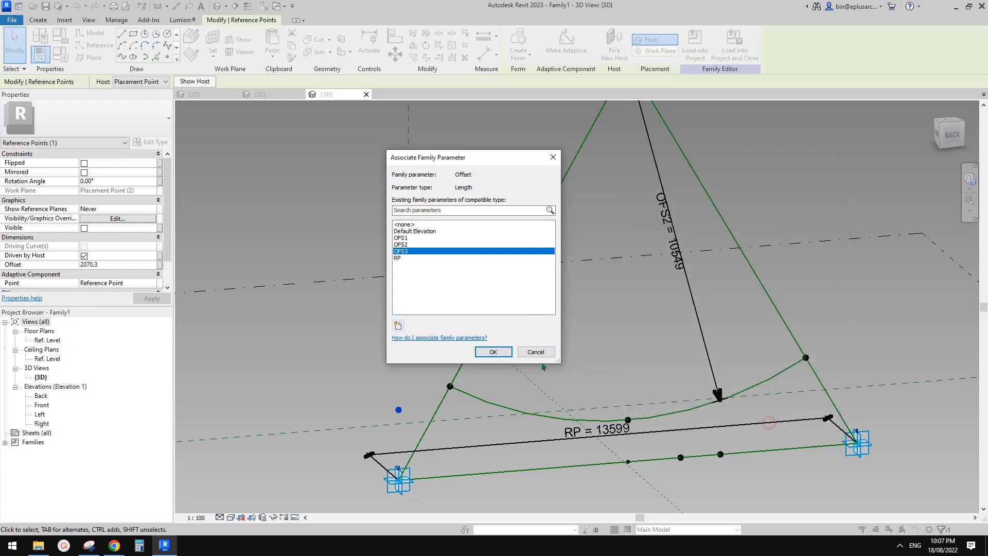
{"action": "left_click", "coordinate": [493, 351]}
{"action": "middle_click_drag", "start_coordinate": [483, 380], "coordinate": [483, 307]}
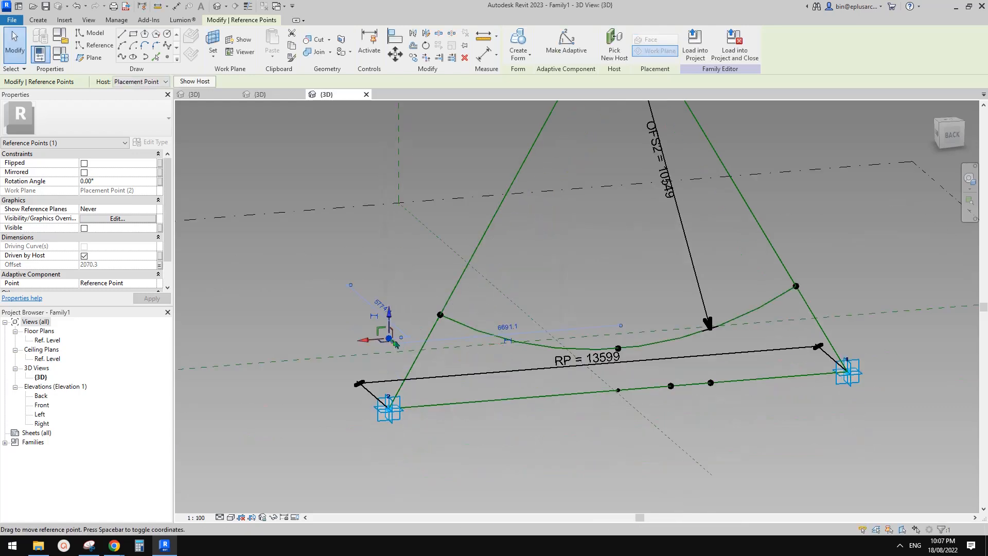
Step: Enter the formula RP - OFS2 for OFS3 in the family types and try to accept it
{"action": "left_click", "coordinate": [64, 54]}
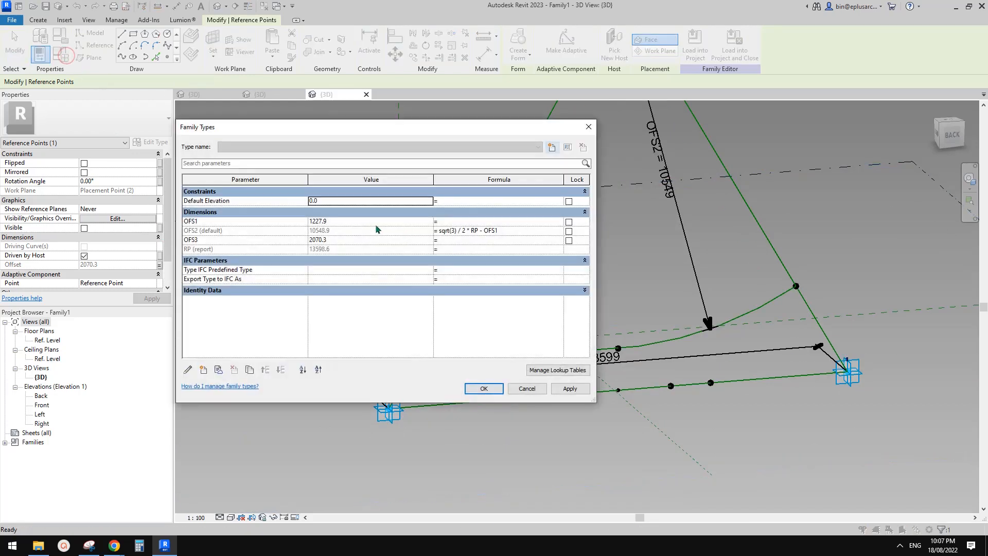
{"action": "left_click", "coordinate": [459, 239]}
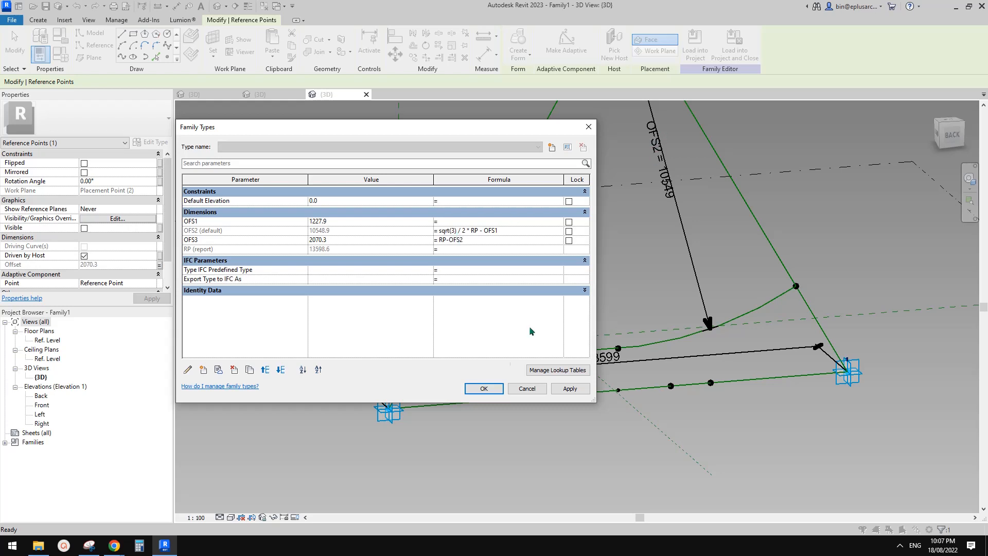
{"action": "left_click", "coordinate": [487, 388]}
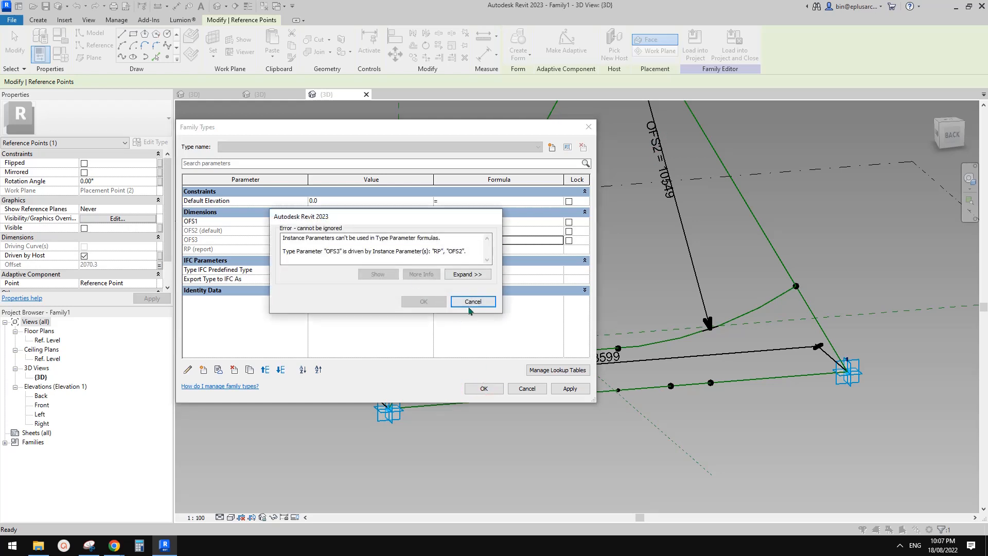
{"action": "left_click", "coordinate": [473, 302]}
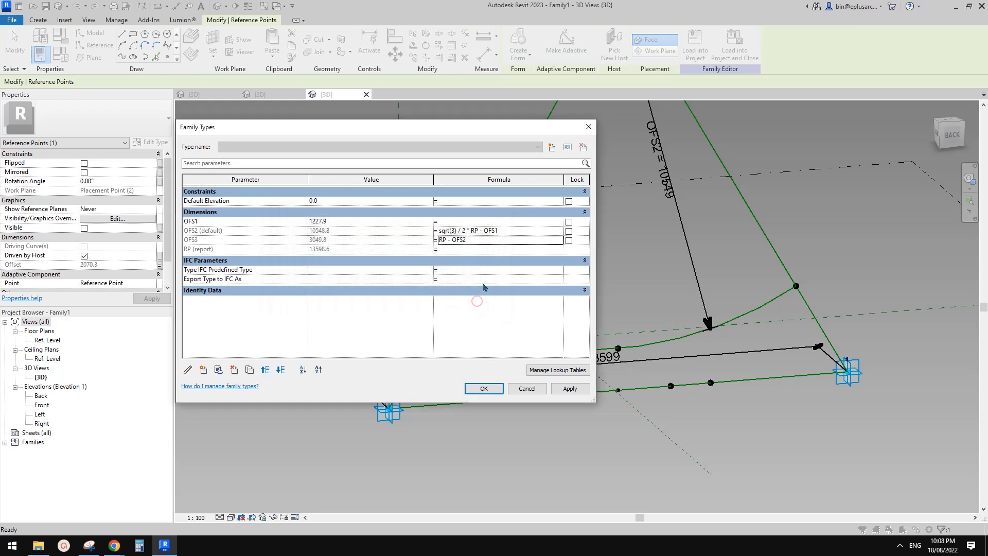
Step: Change OFS3 to an instance parameter and accept the family types with its formula
{"action": "left_click", "coordinate": [216, 244]}
{"action": "left_click", "coordinate": [188, 370]}
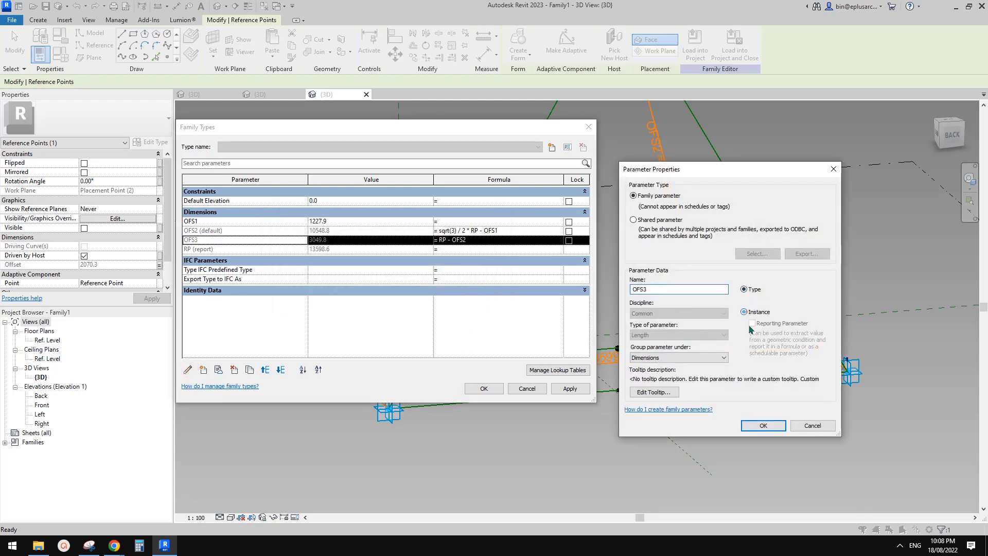
{"action": "left_click", "coordinate": [763, 426]}
{"action": "left_click", "coordinate": [482, 388]}
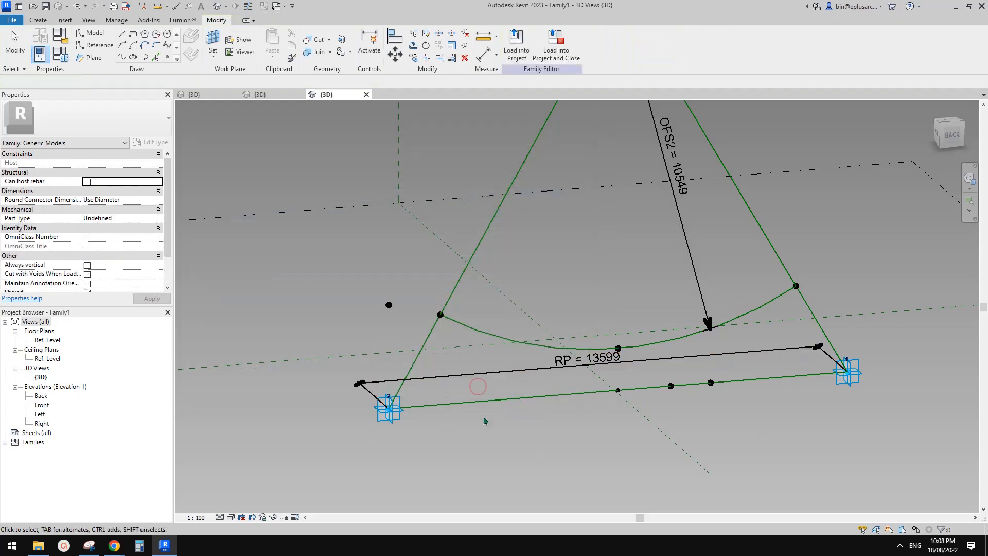
Step: Connect the offset reference point to adaptive point 2 with a spline through points and make it a reference line
{"action": "left_click", "coordinate": [389, 306]}
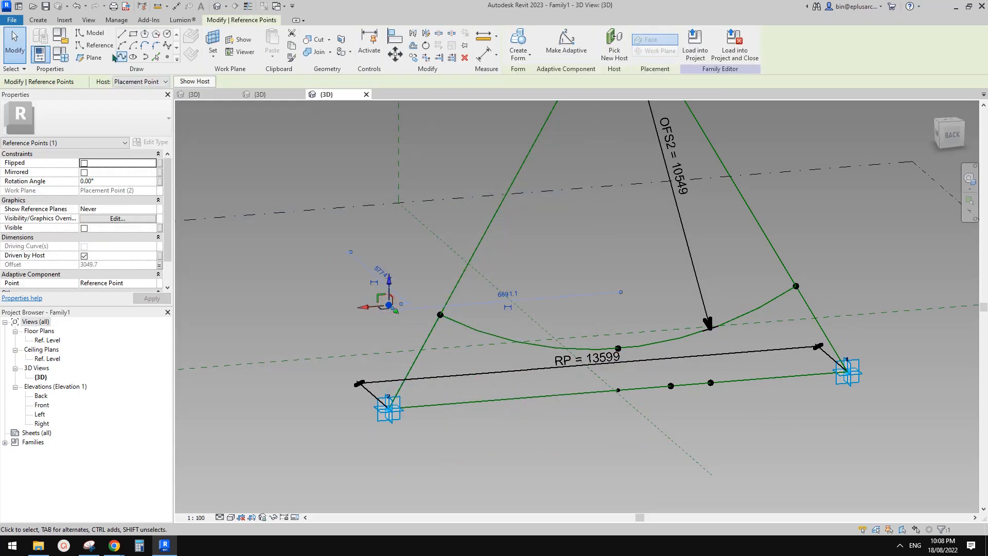
{"action": "left_click", "coordinate": [386, 408], "text": "ctrl"}
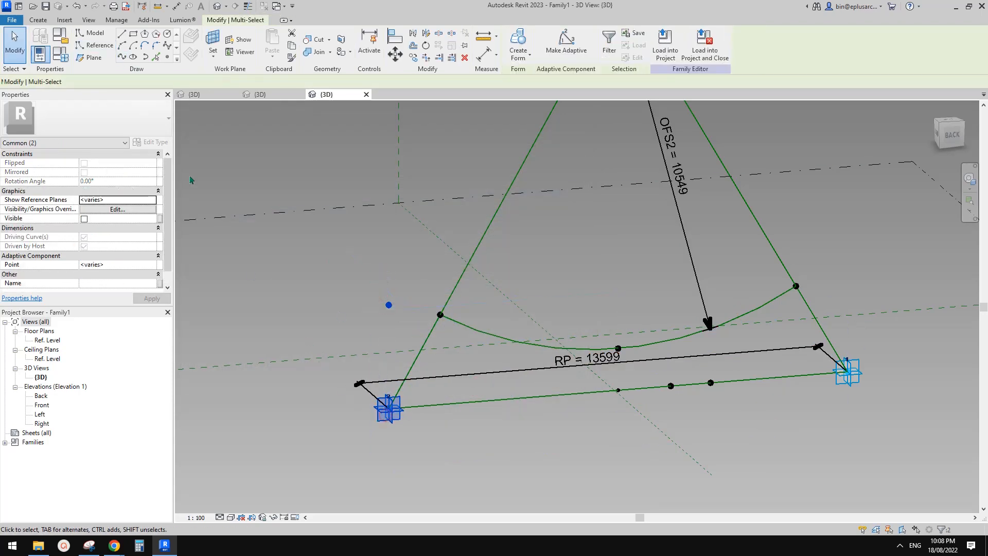
{"action": "left_click", "coordinate": [122, 58]}
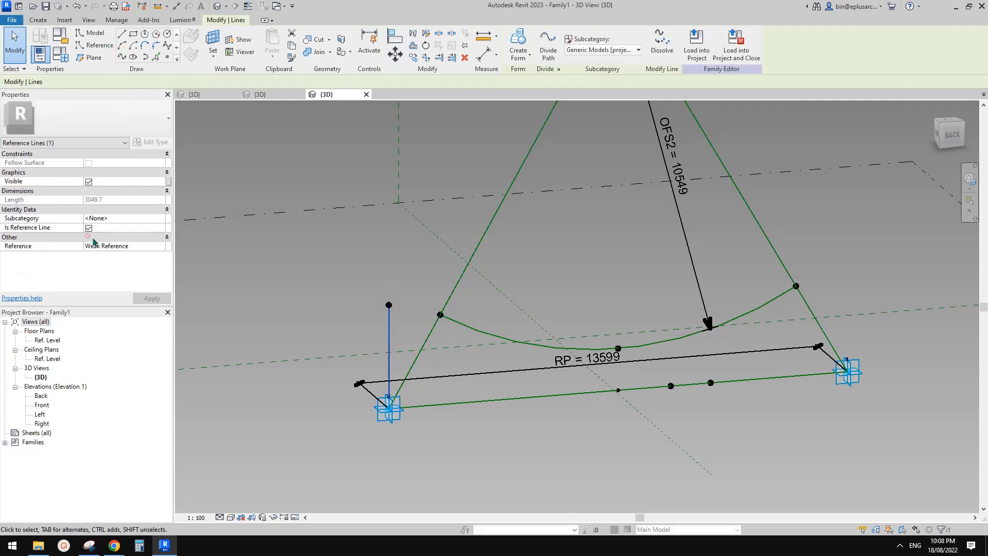
{"action": "left_click", "coordinate": [403, 334]}
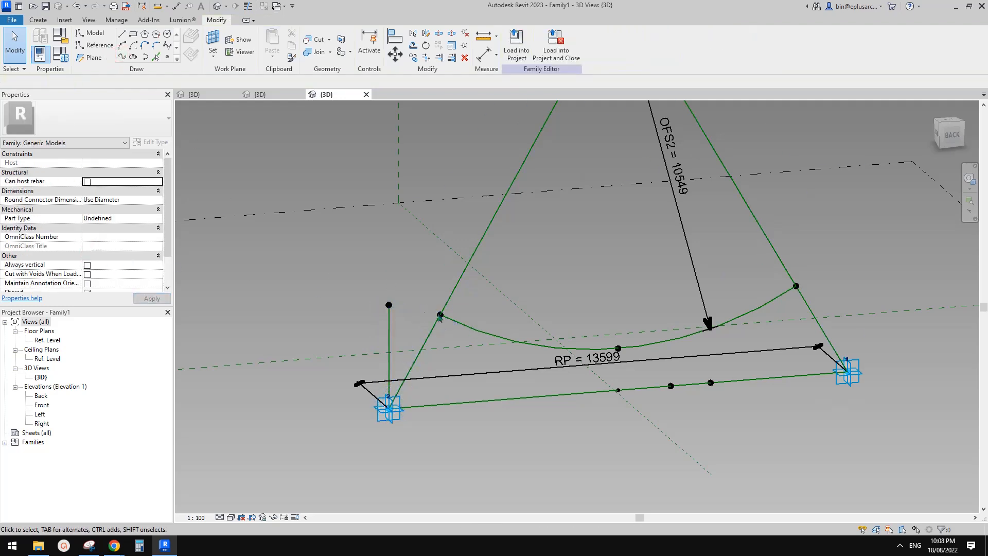
Step: Start a center-ends arc as a reference line at adaptive point 2
{"action": "left_click", "coordinate": [95, 46]}
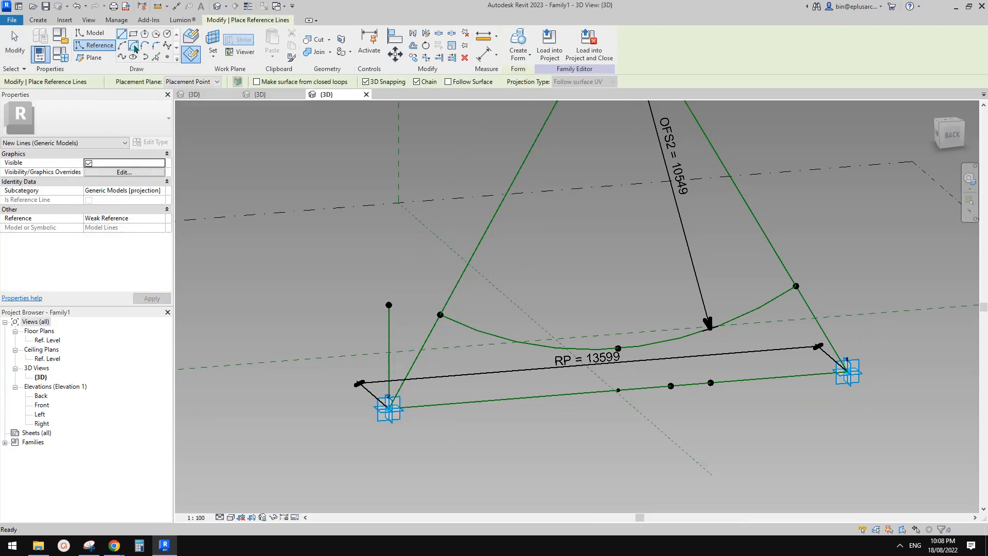
{"action": "left_click", "coordinate": [135, 48]}
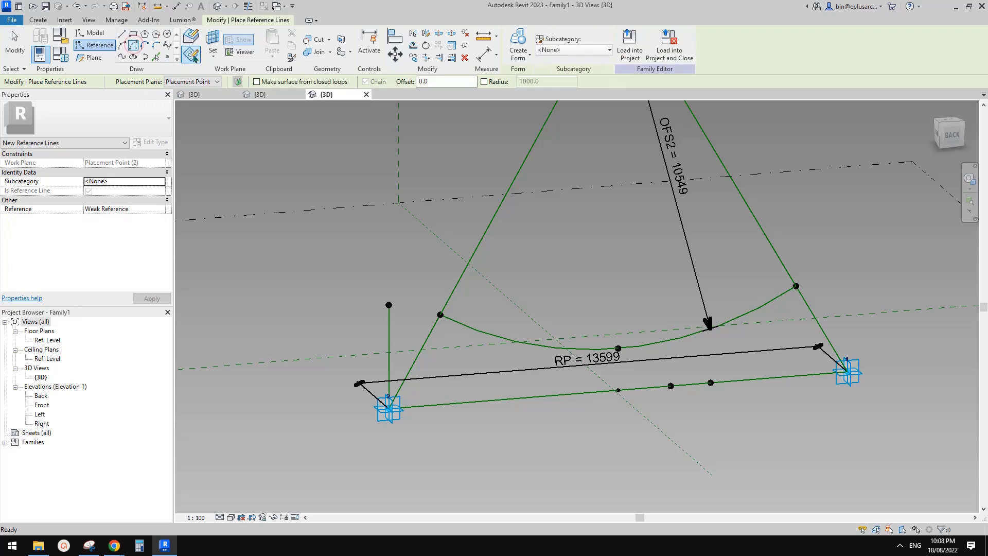
Step: Draw a center-ends reference arc on adaptive point 2's vertical plane, centred on that point, from the point above it to the sloped line's end point
{"action": "left_click", "coordinate": [214, 49]}
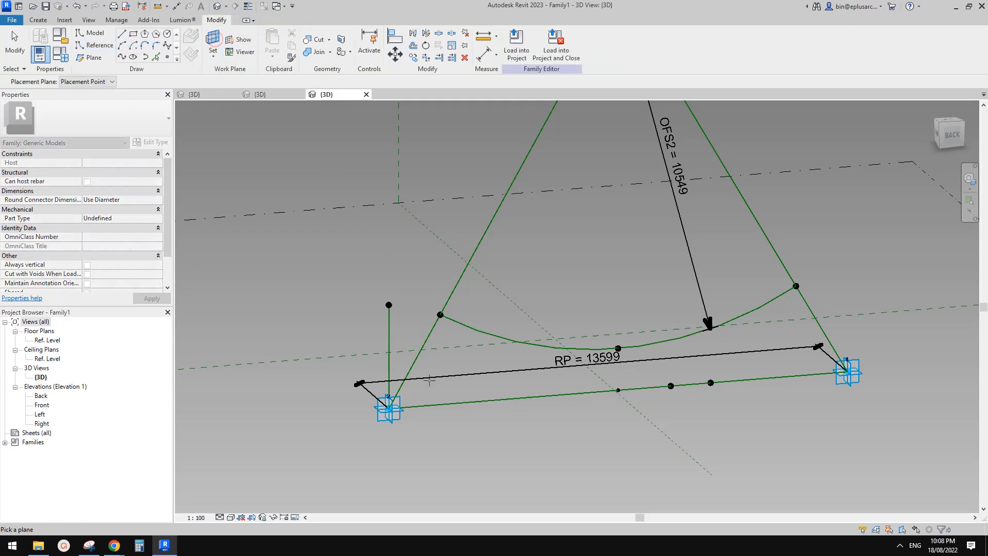
{"action": "left_click", "coordinate": [389, 408]}
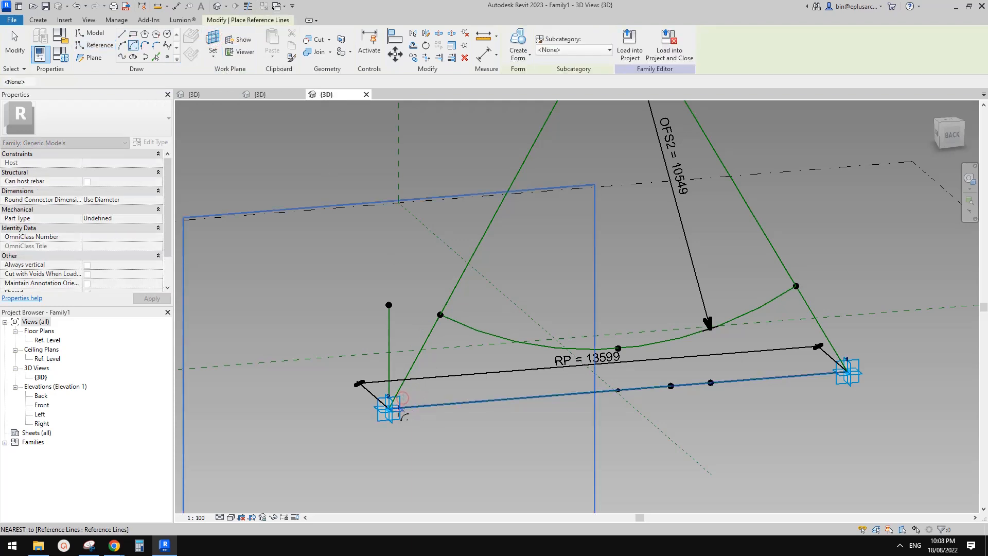
{"action": "left_click", "coordinate": [389, 408]}
{"action": "left_click", "coordinate": [389, 304]}
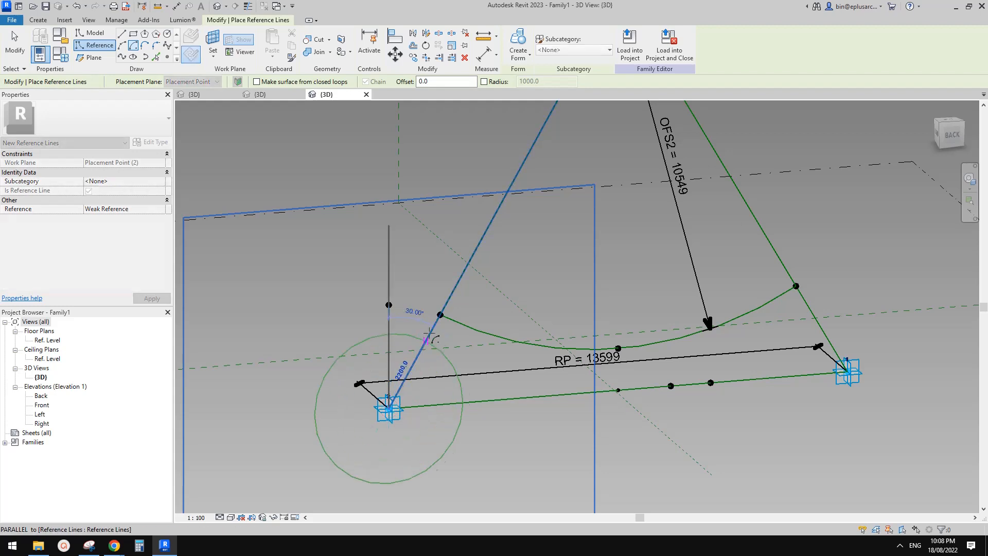
{"action": "left_click", "coordinate": [440, 314]}
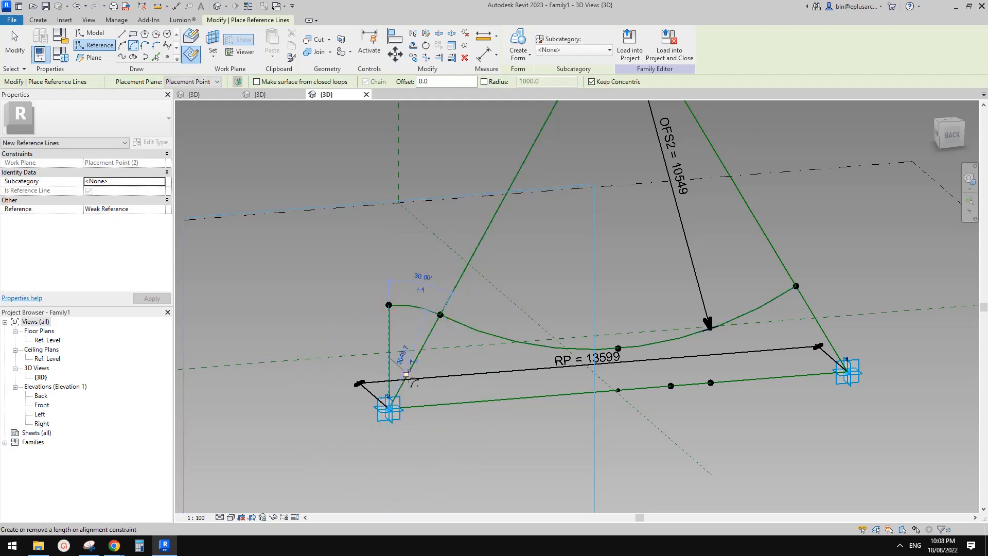
{"action": "scroll", "coordinate": [418, 360], "scroll_direction": "up", "scroll_amount": 2}
{"action": "key", "text": "Escape"}
{"action": "key", "text": "Escape"}
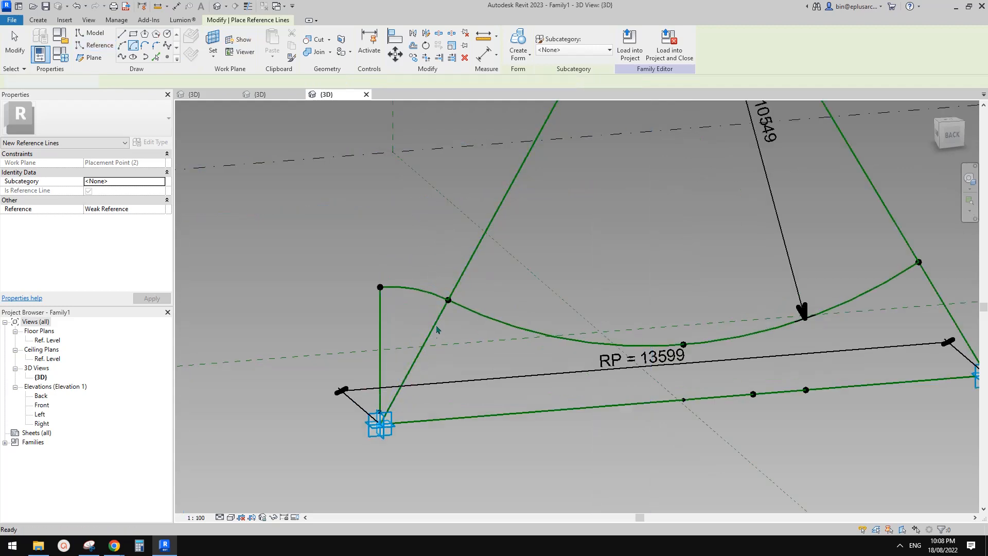
{"action": "left_click", "coordinate": [425, 295]}
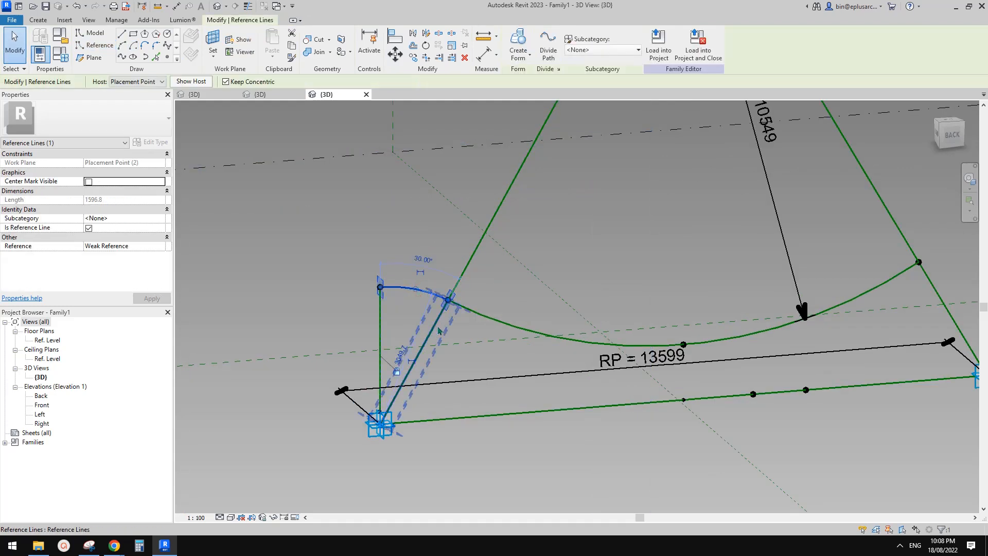
{"action": "key", "text": "Escape"}
{"action": "left_click", "coordinate": [412, 289]}
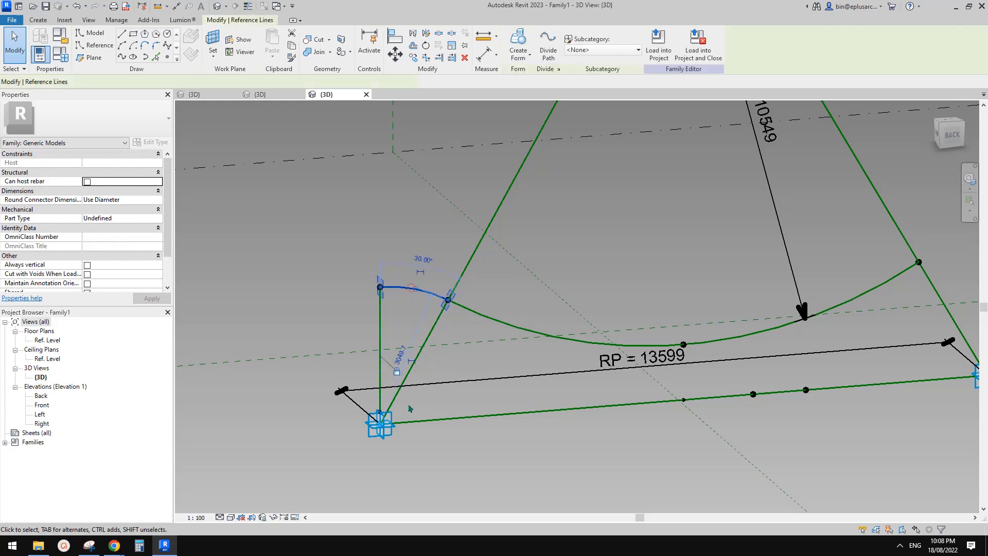
{"action": "middle_click_drag", "start_coordinate": [463, 375], "coordinate": [483, 363]}
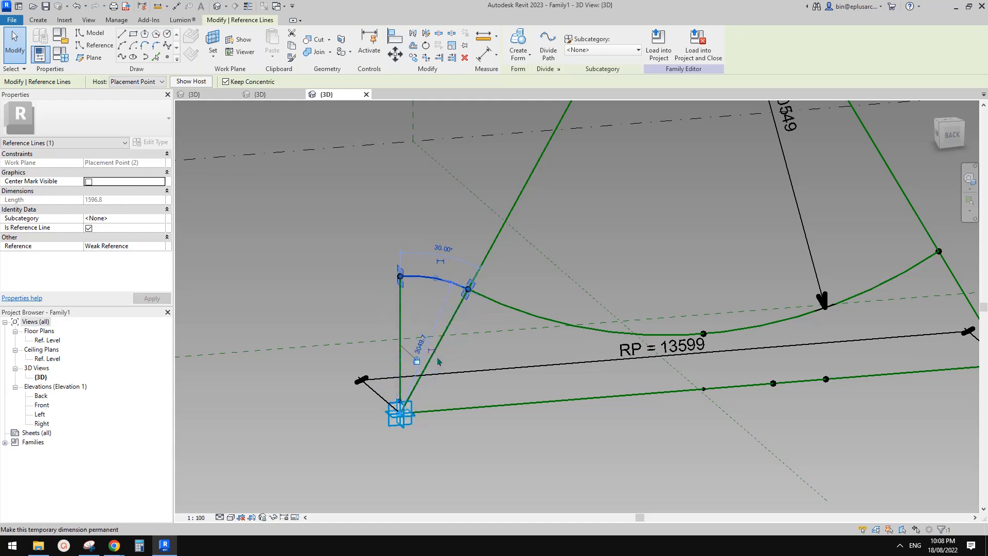
{"action": "middle_click_drag", "start_coordinate": [454, 340], "coordinate": [448, 361]}
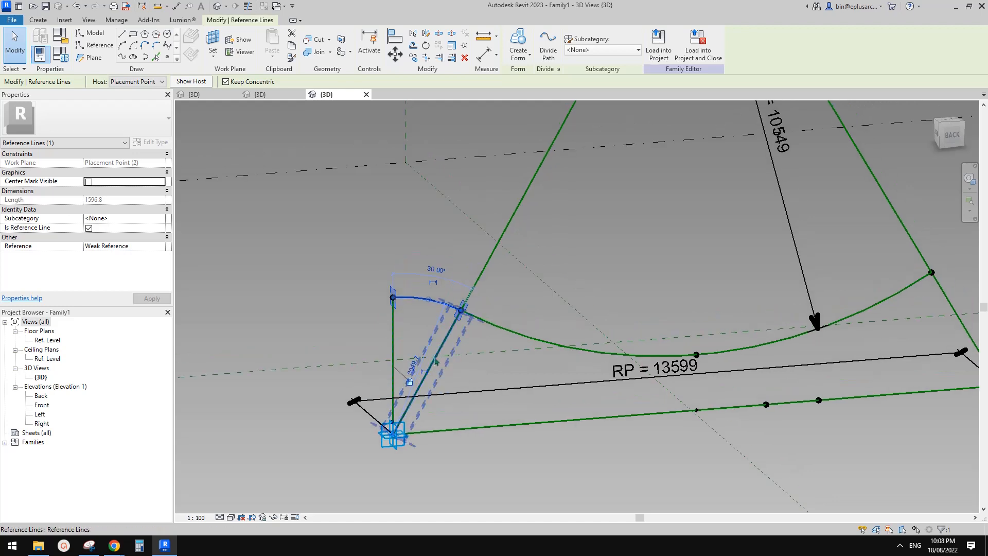
{"action": "left_click", "coordinate": [474, 347]}
{"action": "left_click", "coordinate": [446, 339]}
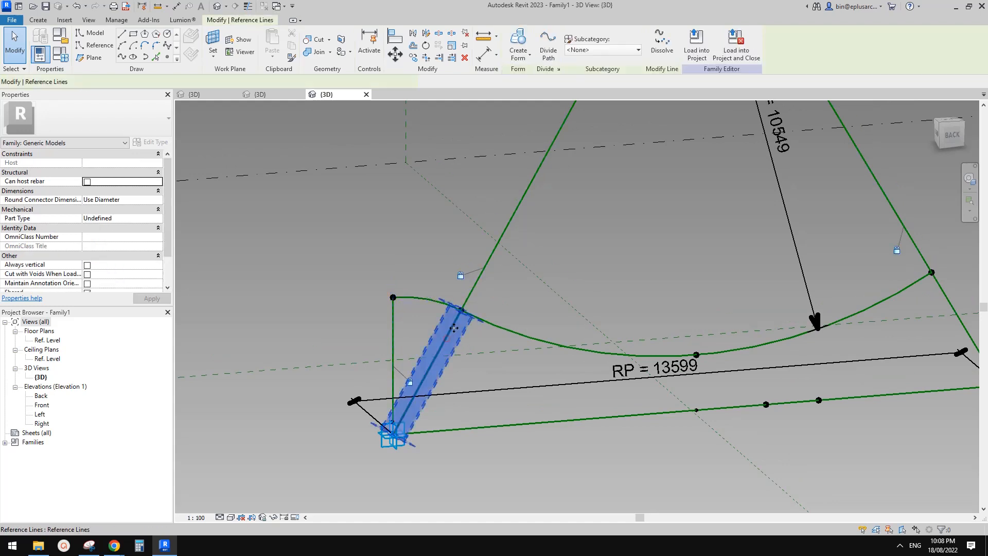
{"action": "left_click", "coordinate": [421, 302], "text": "ctrl"}
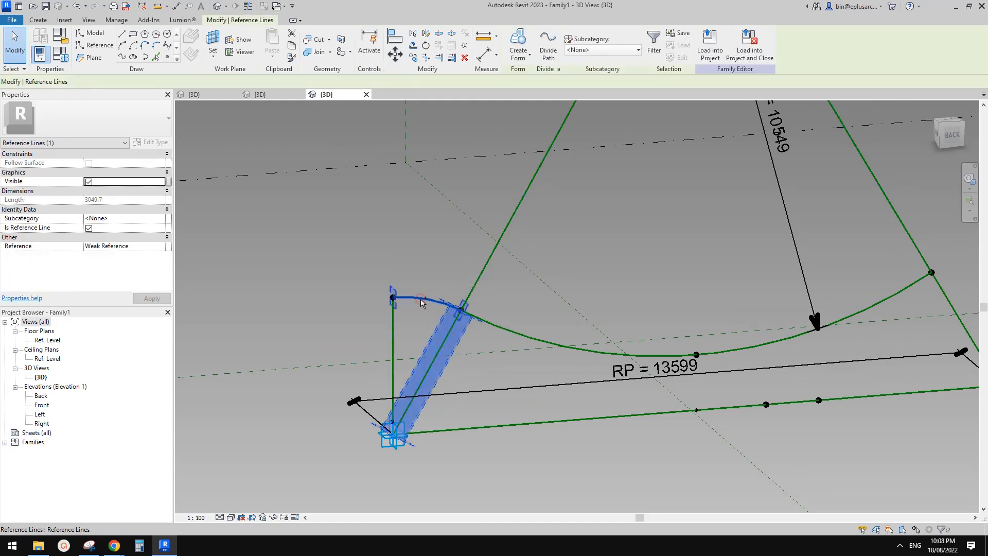
{"action": "left_click", "coordinate": [461, 288]}
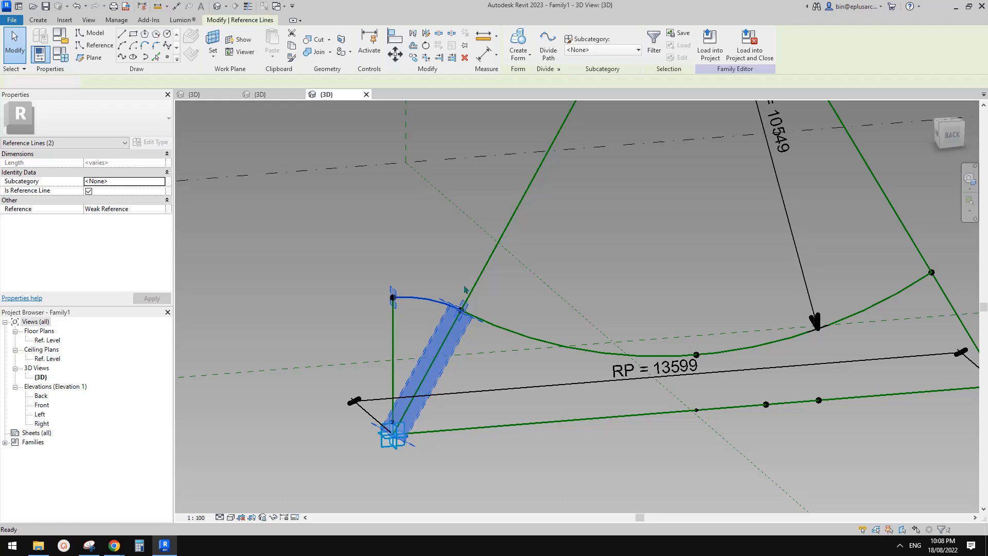
{"action": "middle_click_drag", "start_coordinate": [471, 300], "coordinate": [474, 307]}
{"action": "left_click", "coordinate": [453, 313]}
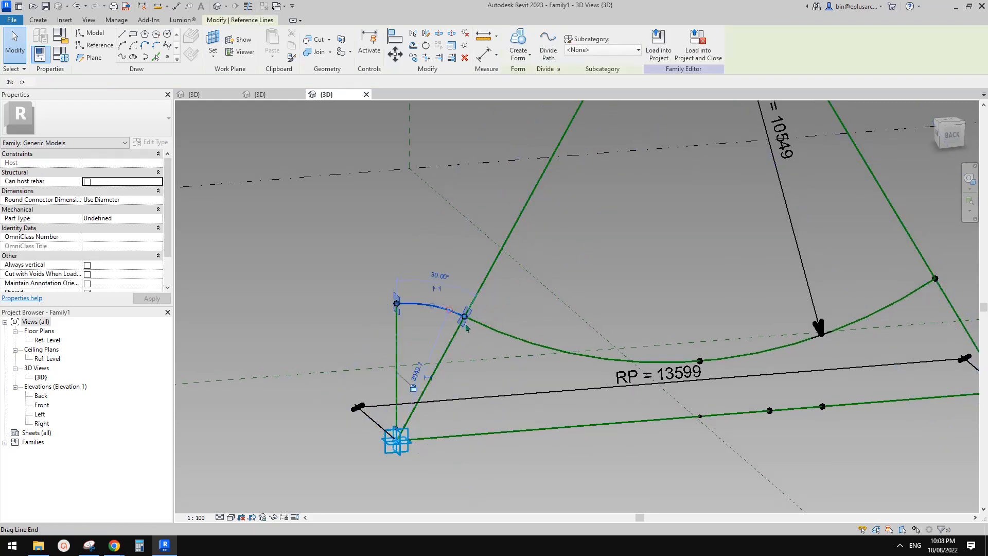
{"action": "mouse_move", "coordinate": [464, 316]}
{"action": "left_mouse_down"}
{"action": "mouse_move", "coordinate": [448, 311]}
{"action": "mouse_move", "coordinate": [470, 333]}
{"action": "mouse_move", "coordinate": [465, 317]}
{"action": "left_mouse_up"}
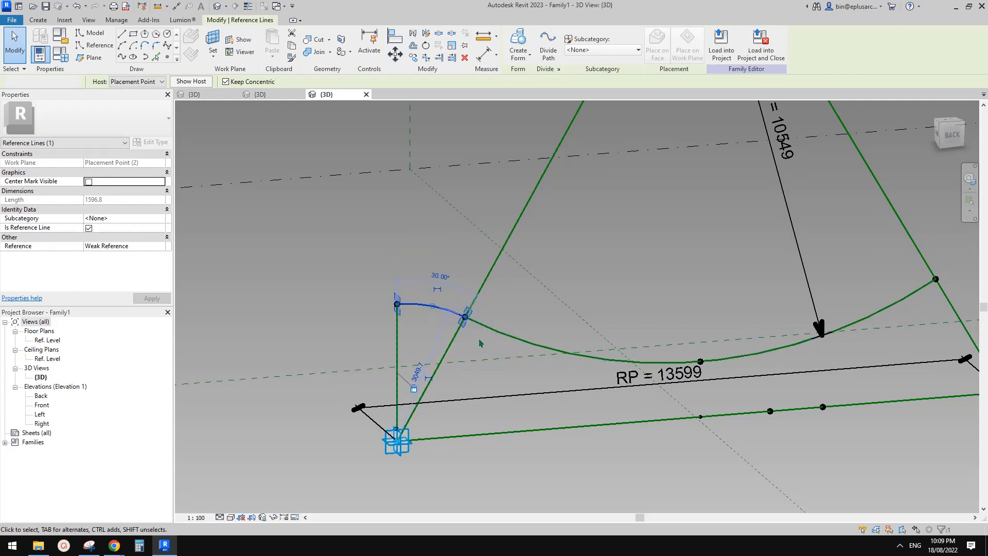
{"action": "key", "text": "Escape"}
Step: Temporarily isolate the new small arc and the short sloped reference line beneath it
{"action": "left_click", "coordinate": [449, 350]}
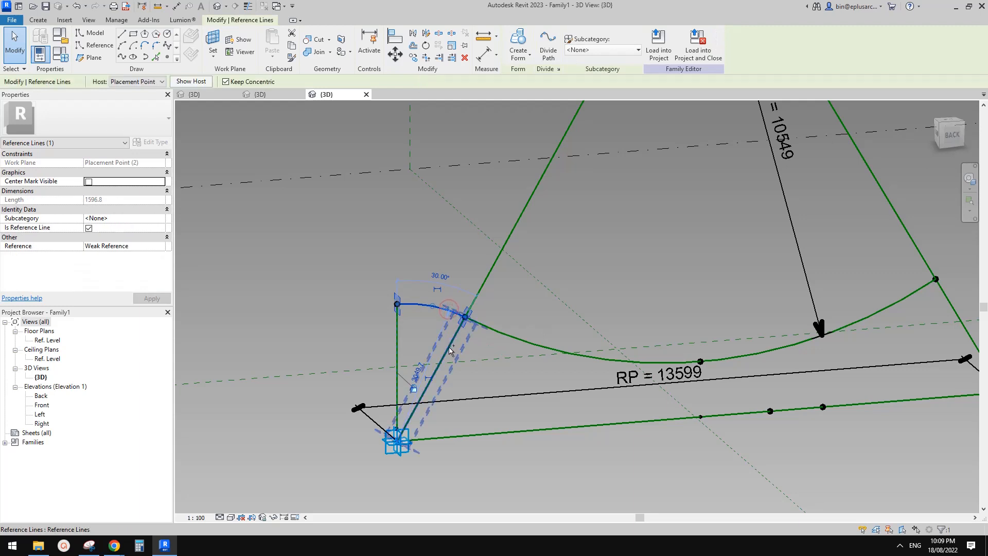
{"action": "left_click", "coordinate": [436, 308], "text": "ctrl"}
{"action": "key", "text": "h"}
{"action": "key", "text": "i"}
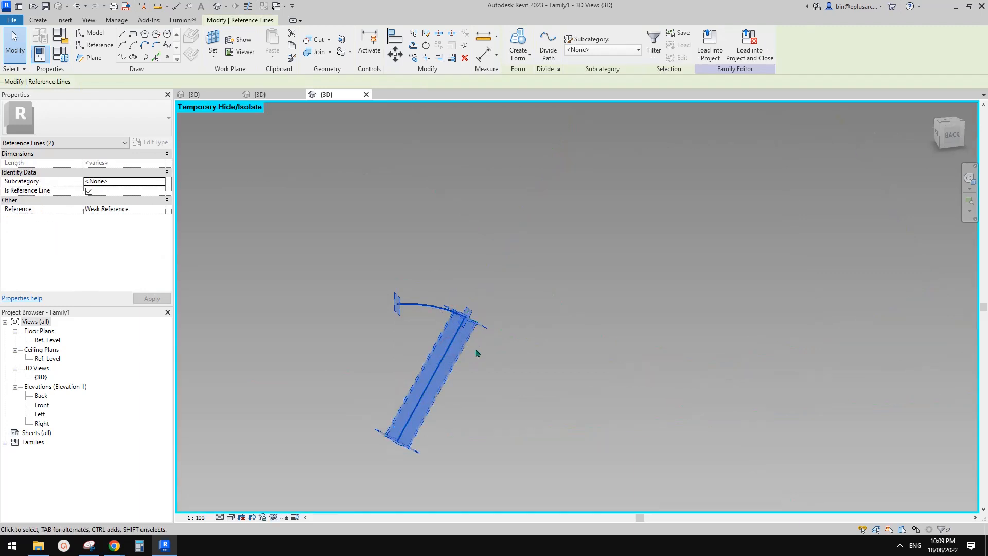
{"action": "key", "text": "Escape"}
Step: Make the small arc's temporary radius dimension permanent
{"action": "left_click", "coordinate": [439, 307]}
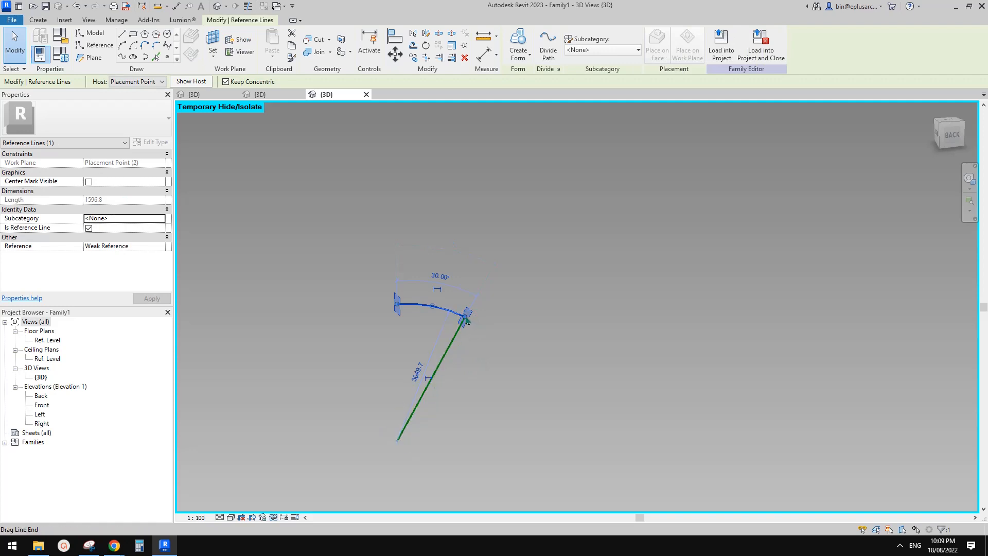
{"action": "left_click_drag", "start_coordinate": [465, 317], "coordinate": [463, 340]}
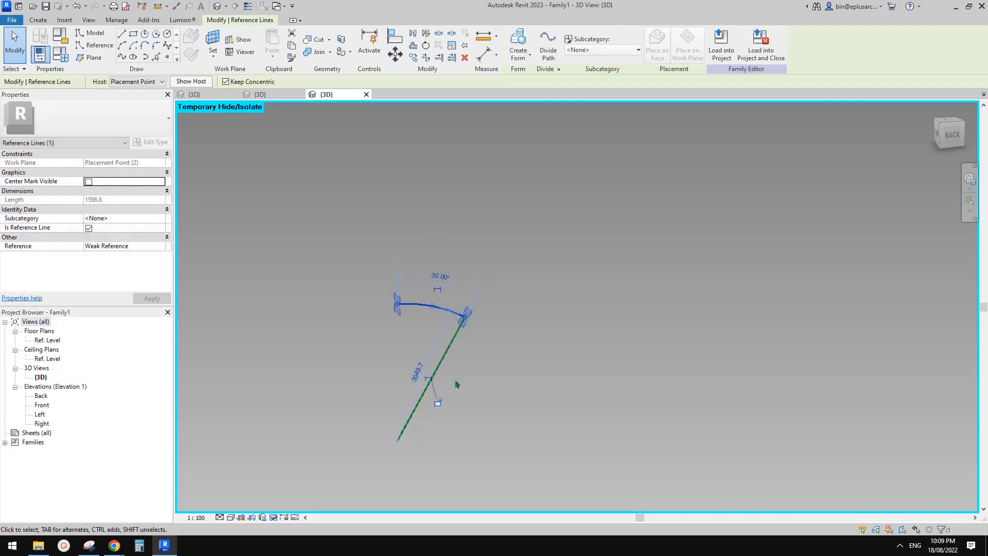
{"action": "left_click", "coordinate": [437, 403]}
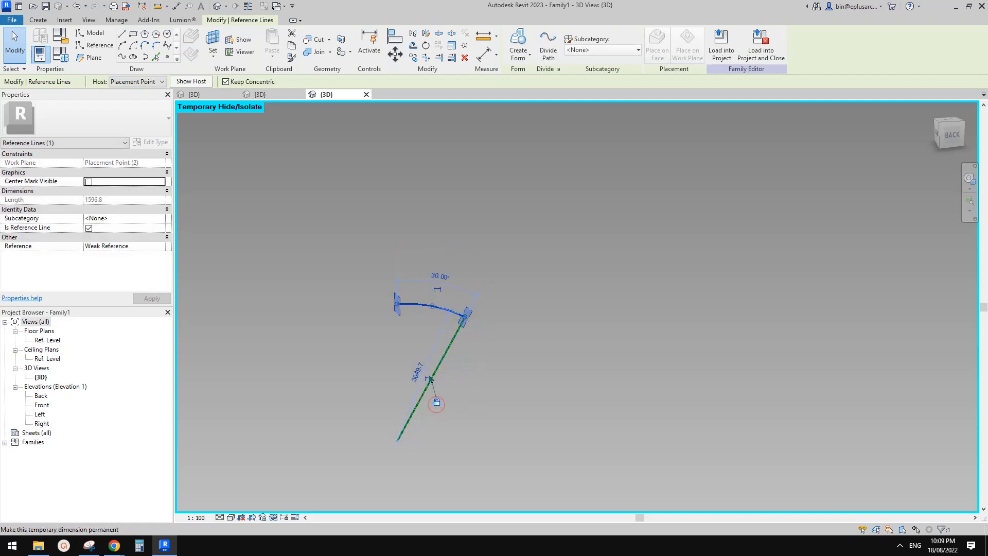
{"action": "left_click", "coordinate": [428, 380]}
{"action": "key", "text": "Escape"}
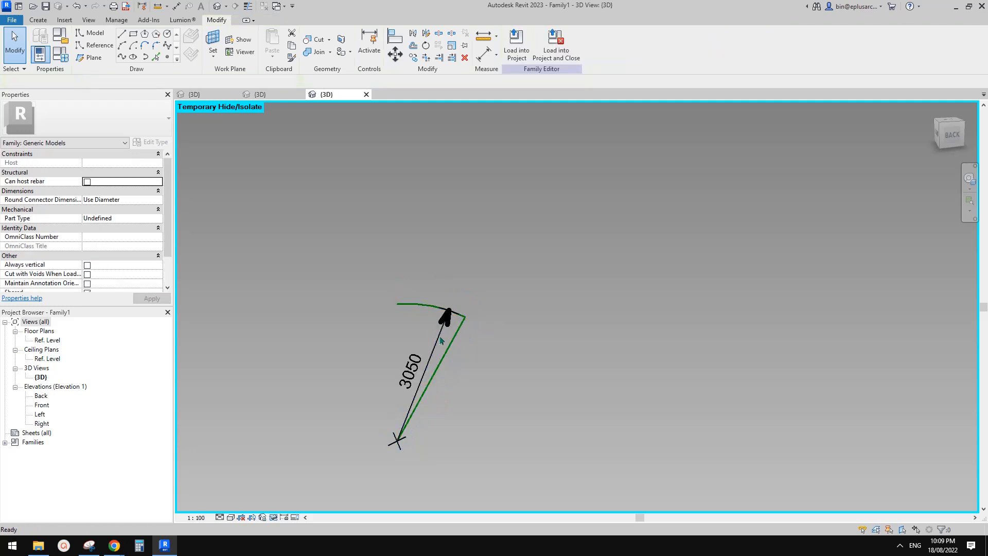
Step: Label the small arc's radius dimension with the OFS3 parameter and reset the temporary isolation
{"action": "left_click", "coordinate": [440, 332]}
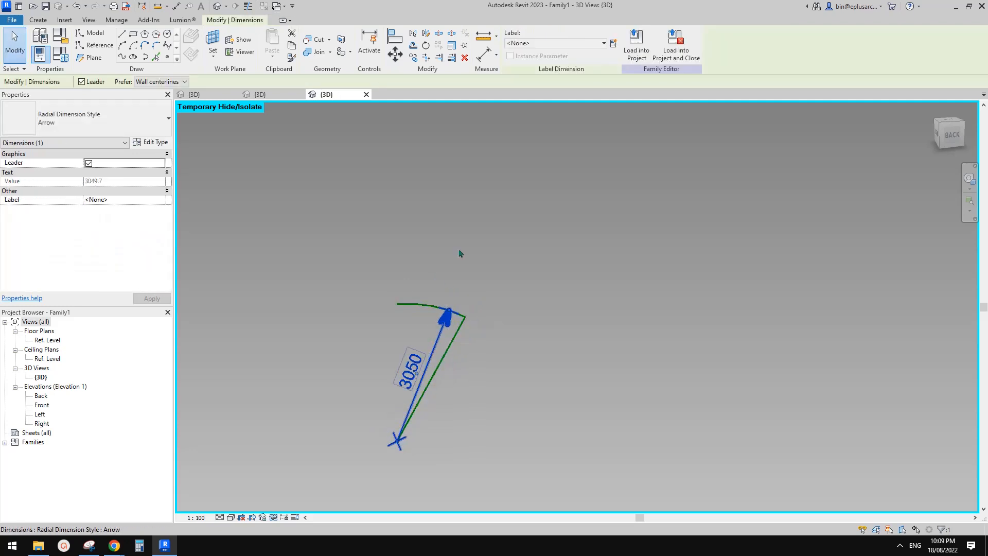
{"action": "left_click", "coordinate": [553, 43]}
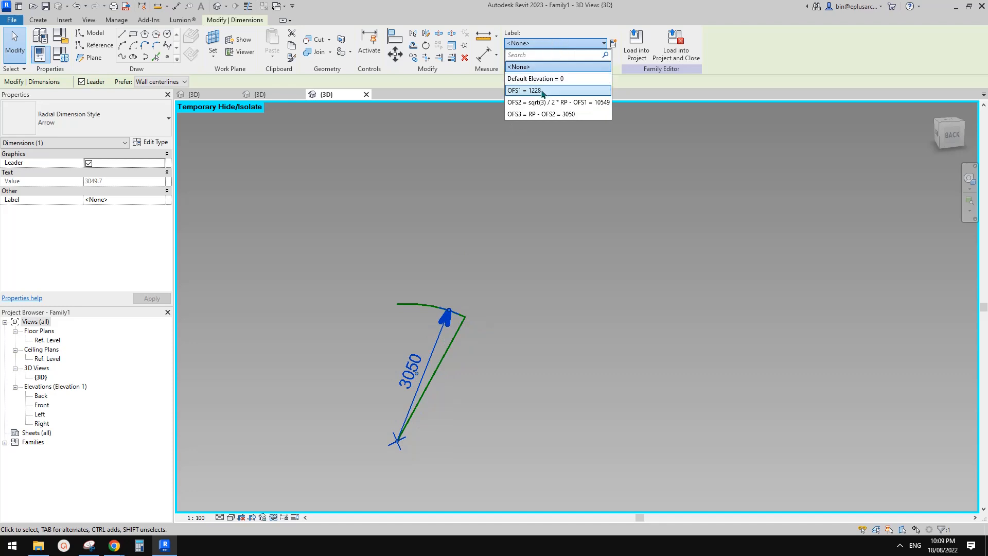
{"action": "left_click", "coordinate": [538, 115]}
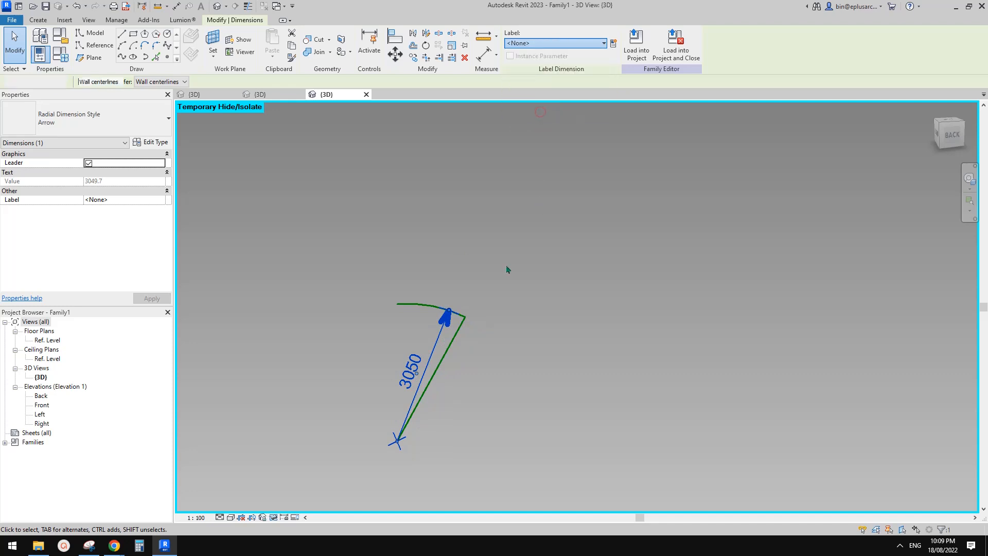
{"action": "left_click", "coordinate": [515, 265]}
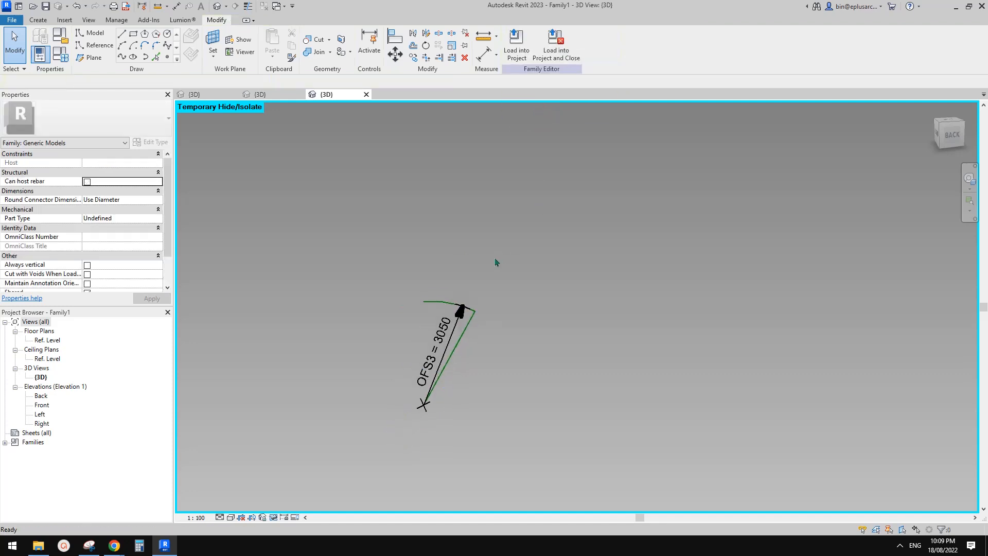
{"action": "key", "text": "h"}
{"action": "key", "text": "r"}
Step: Place a reference point at adaptive point 1, hosted on that point's horizontal plane
{"action": "scroll", "coordinate": [436, 328], "scroll_direction": "down", "scroll_amount": 3}
{"action": "middle_click_drag", "start_coordinate": [631, 312], "coordinate": [510, 327]}
{"action": "scroll", "coordinate": [511, 323], "scroll_direction": "up", "scroll_amount": 1}
{"action": "middle_click_drag", "start_coordinate": [595, 328], "coordinate": [274, 118], "text": "shift"}
{"action": "left_click", "coordinate": [167, 57]}
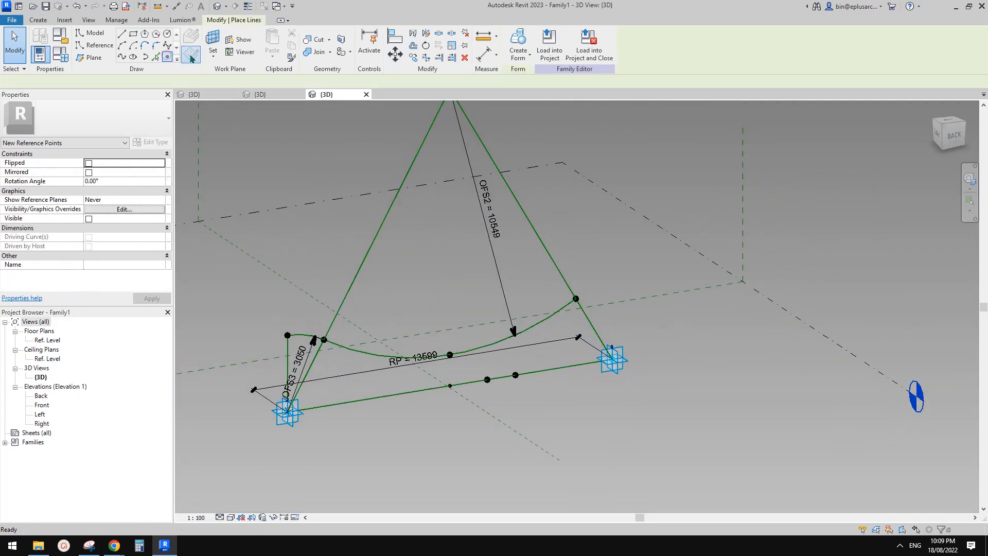
{"action": "key", "text": "Escape"}
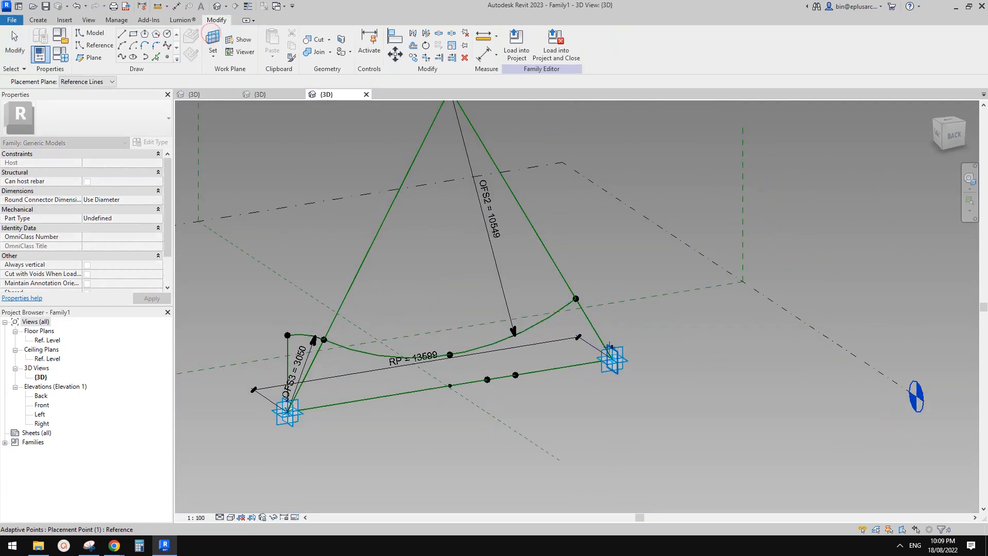
{"action": "left_click", "coordinate": [627, 361]}
{"action": "left_click", "coordinate": [612, 360]}
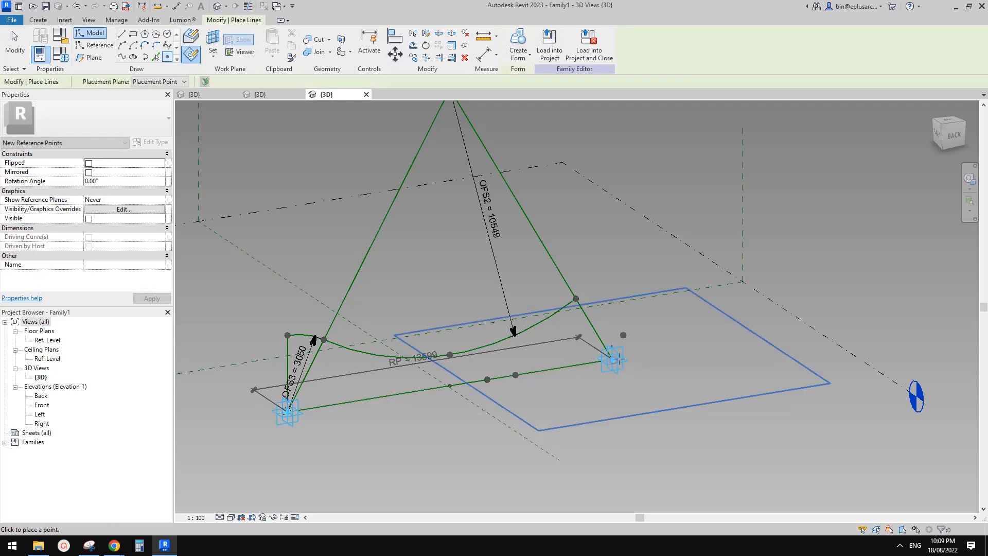
{"action": "key", "text": "Escape"}
Step: Raise the new reference point vertically above adaptive point 1 and link its Offset to the OFS3 parameter
{"action": "left_click", "coordinate": [612, 363]}
{"action": "key", "text": "Escape"}
{"action": "key", "text": "Tab"}
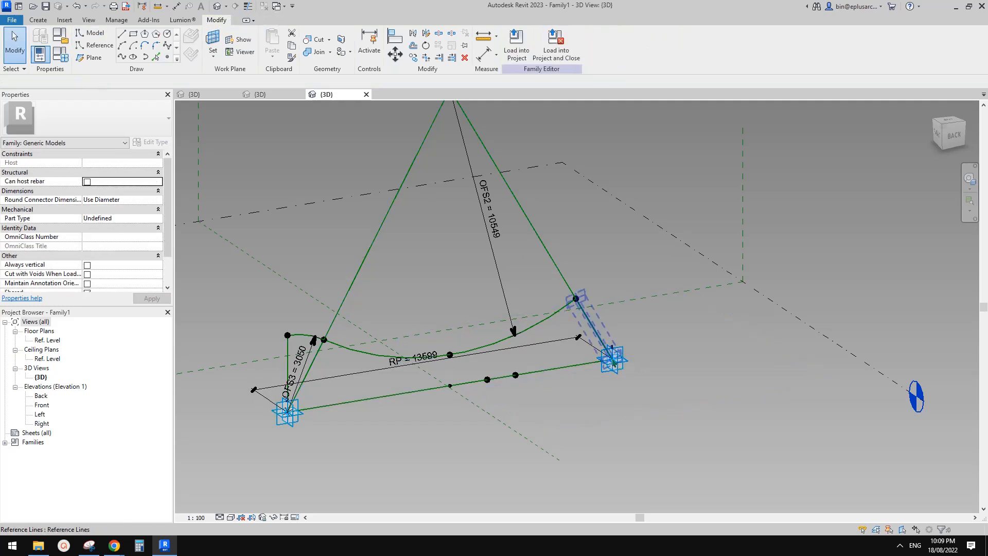
{"action": "key", "text": "Tab"}
{"action": "key", "text": "Tab"}
{"action": "key", "text": "Tab"}
{"action": "left_click", "coordinate": [613, 360]}
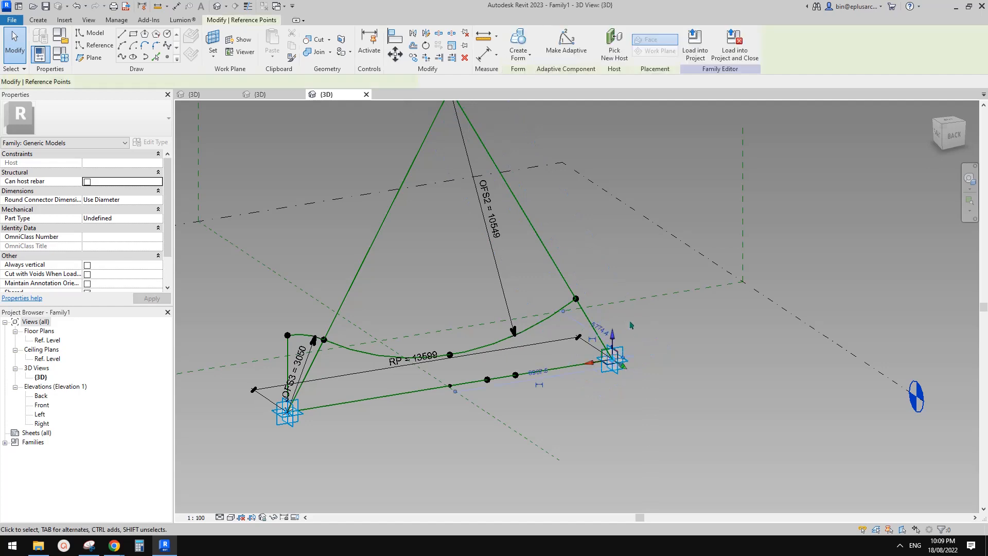
{"action": "left_click_drag", "start_coordinate": [617, 307], "coordinate": [616, 304]}
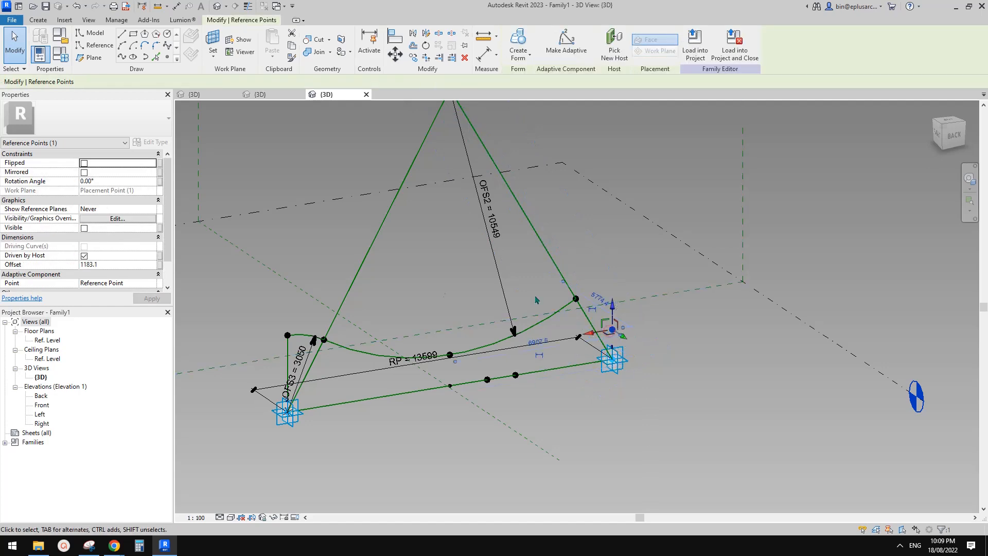
{"action": "left_click", "coordinate": [160, 264]}
{"action": "left_click", "coordinate": [401, 251]}
{"action": "left_click", "coordinate": [493, 352]}
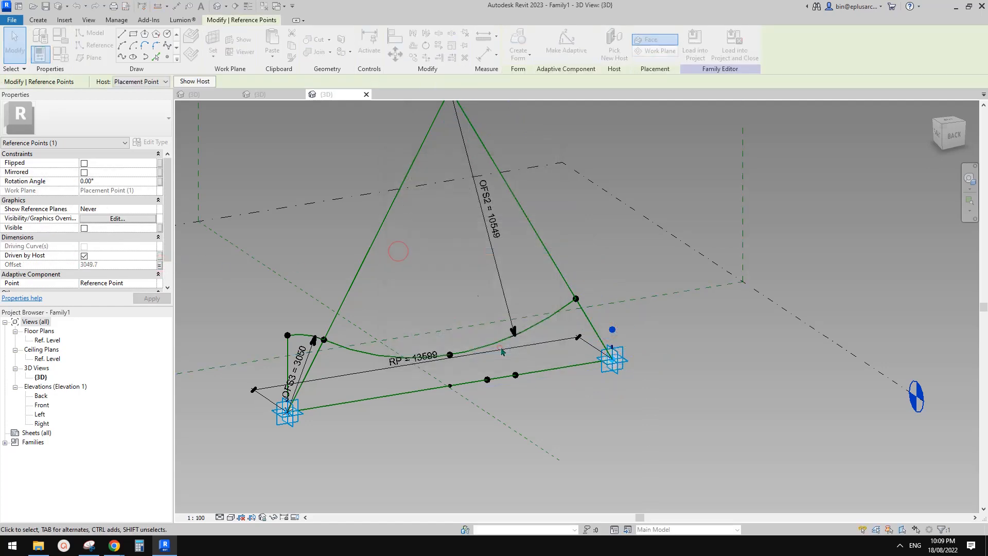
Step: Draw a center-ends reference arc on adaptive point 1's vertical plane, centred on that point, from the raised point to the large arc's end
{"action": "left_click", "coordinate": [98, 46]}
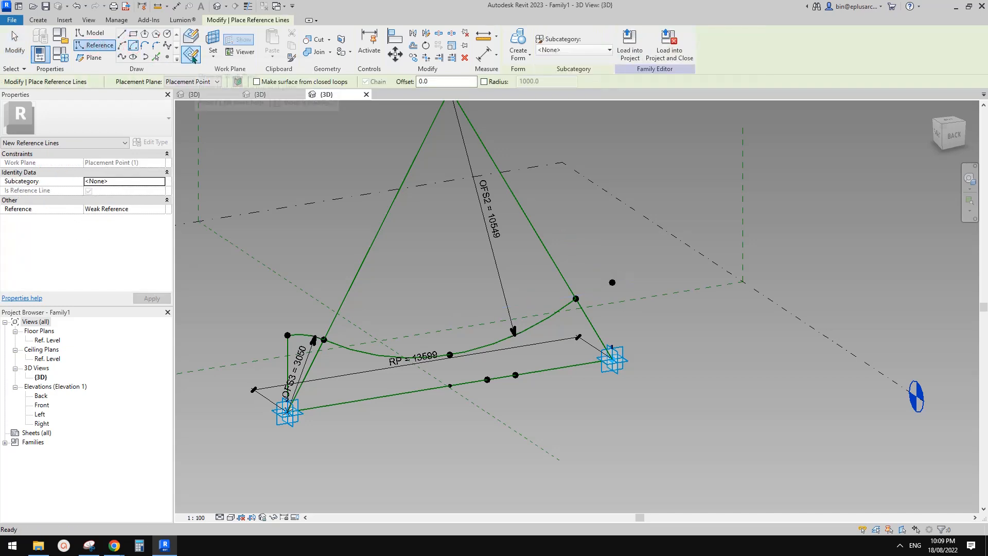
{"action": "left_click", "coordinate": [213, 38]}
{"action": "left_click", "coordinate": [624, 346]}
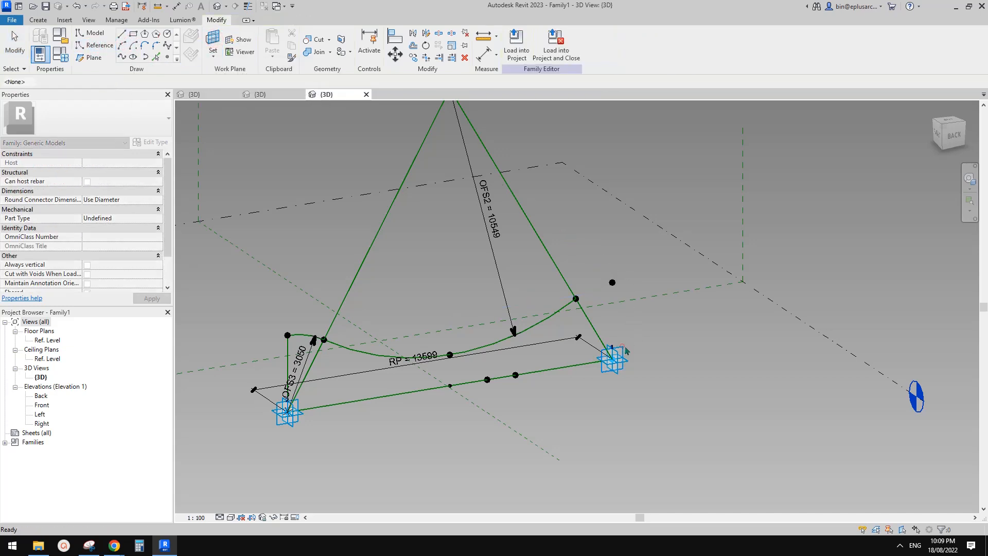
{"action": "left_click", "coordinate": [613, 283]}
{"action": "left_click", "coordinate": [576, 299]}
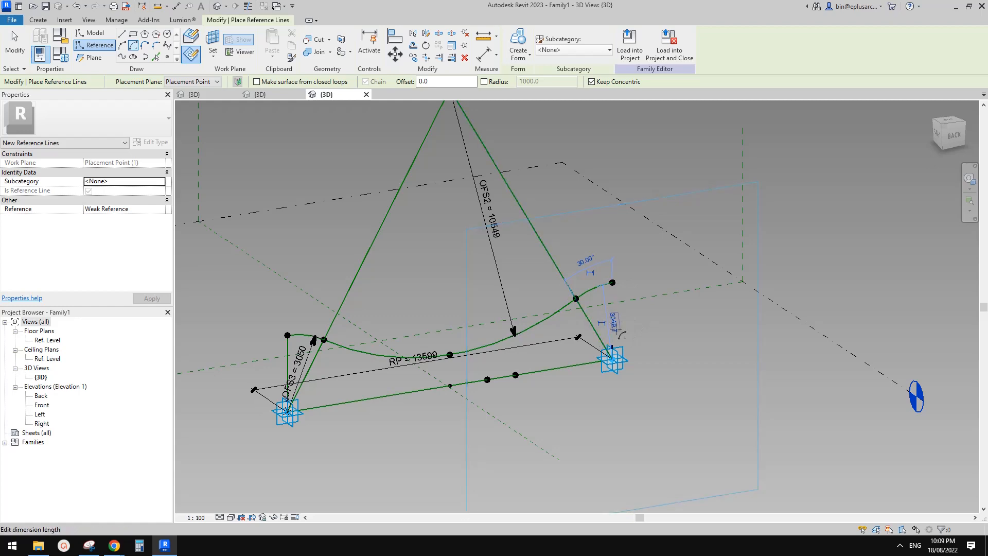
{"action": "scroll", "coordinate": [608, 296], "scroll_direction": "up", "scroll_amount": 2}
{"action": "key", "text": "Escape"}
{"action": "key", "text": "Escape"}
{"action": "scroll", "coordinate": [628, 293], "scroll_direction": "up", "scroll_amount": 1}
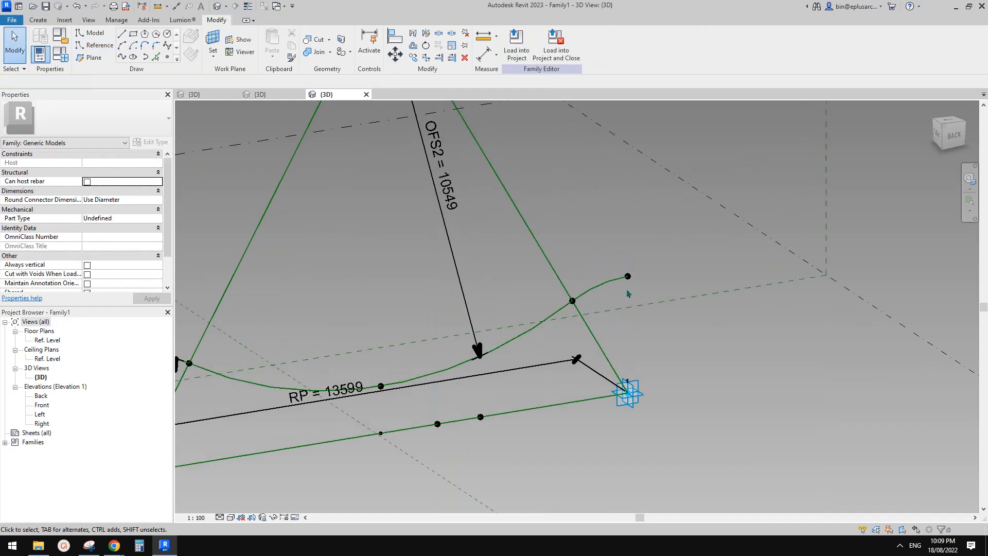
Step: Connect the raised point to adaptive point 1 with a spline through points and make it a reference line
{"action": "left_click", "coordinate": [627, 277]}
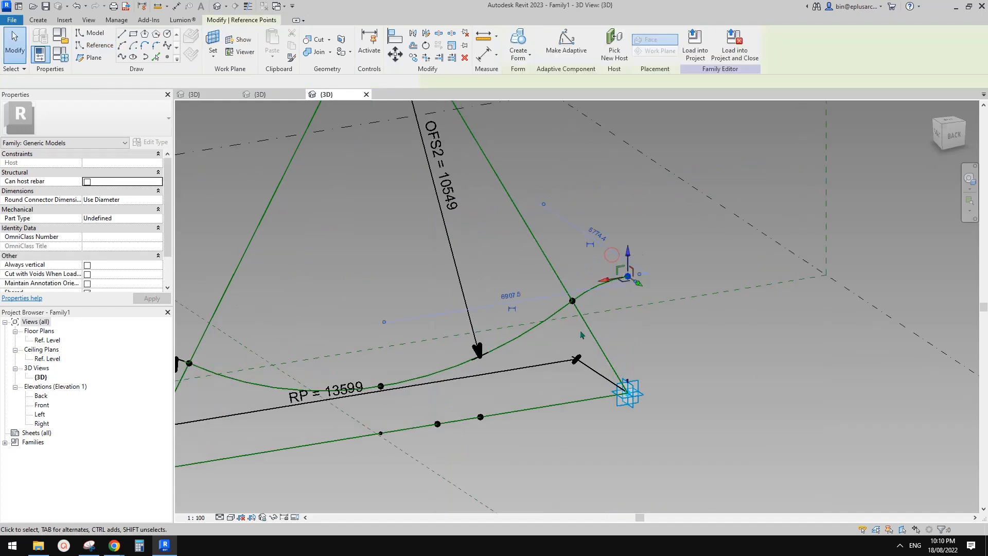
{"action": "left_click", "coordinate": [638, 395], "text": "ctrl"}
{"action": "left_click", "coordinate": [121, 57]}
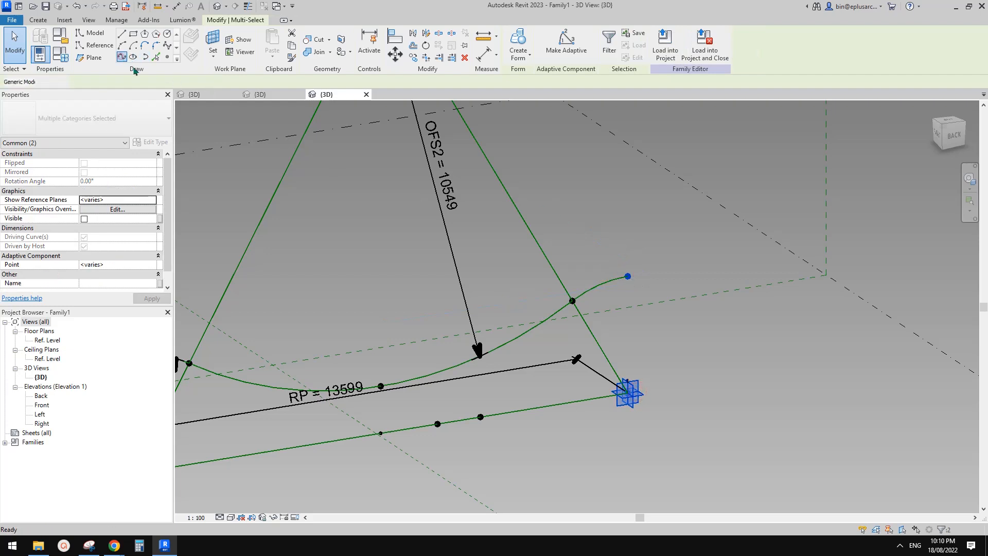
{"action": "left_click", "coordinate": [89, 237]}
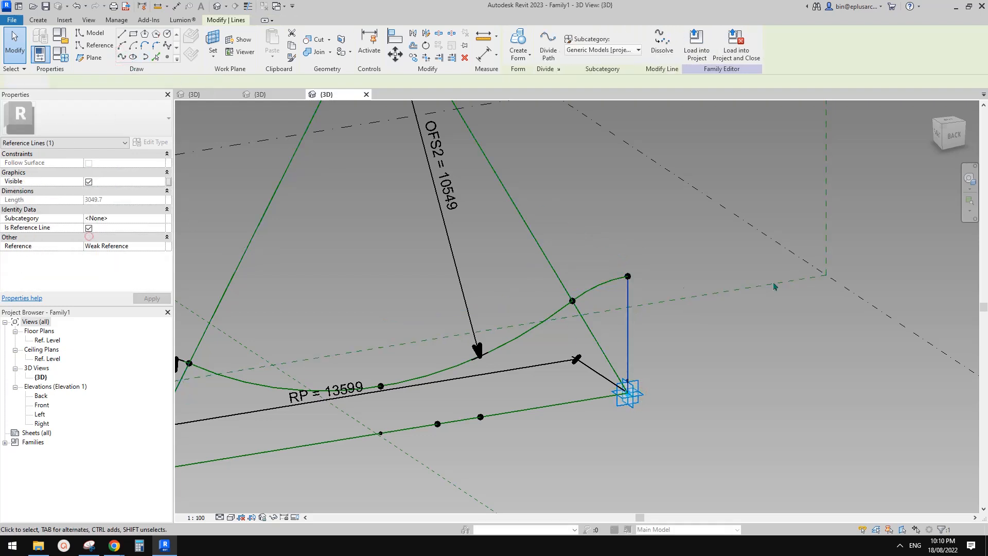
{"action": "key", "text": "Escape"}
Step: Temporarily isolate the small arc at adaptive point 1 together with the vertical and slanted reference lines bounding it
{"action": "left_click", "coordinate": [591, 288]}
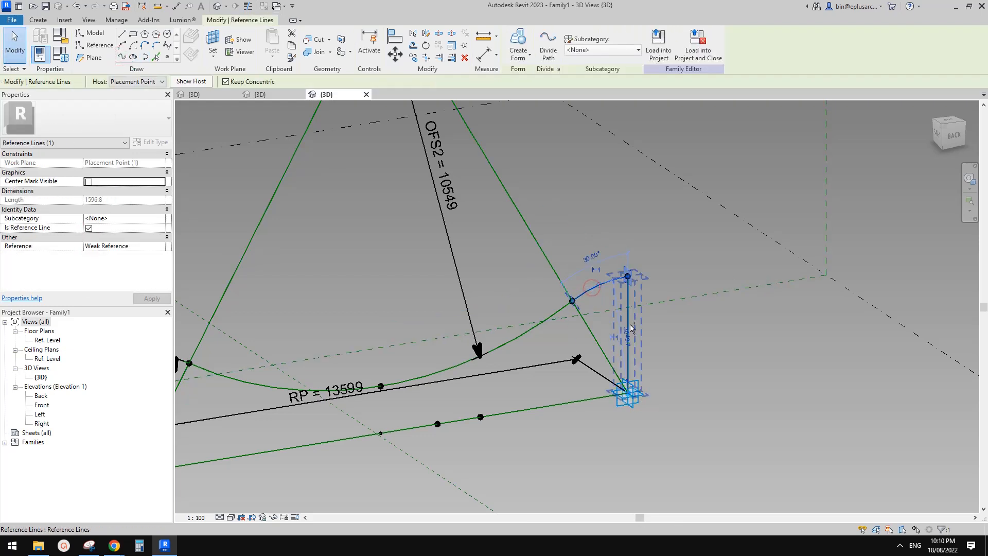
{"action": "left_click", "coordinate": [628, 321], "text": "ctrl"}
{"action": "left_click", "coordinate": [589, 327], "text": "ctrl"}
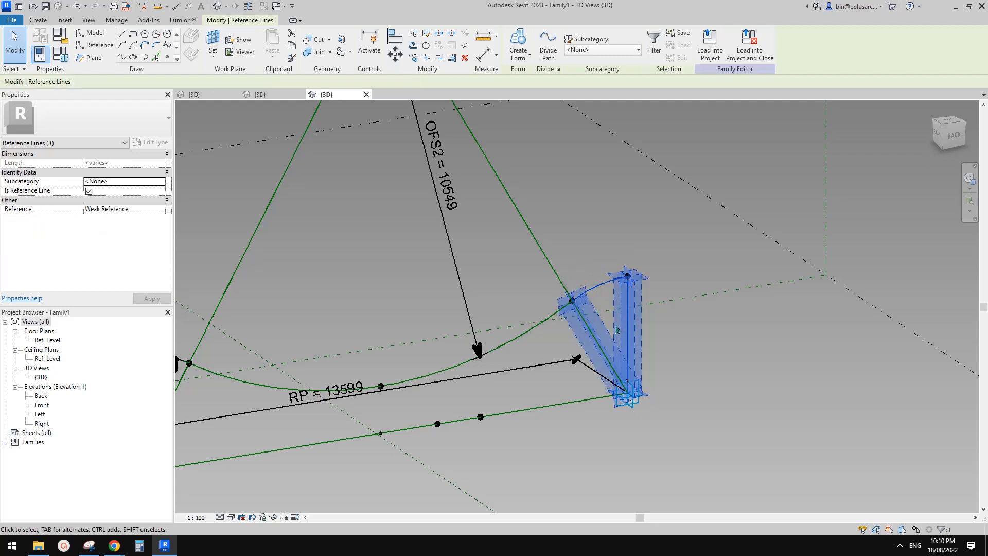
{"action": "key", "text": "h"}
{"action": "key", "text": "i"}
{"action": "key", "text": "Escape"}
Step: Re-snap the isolated arc's two ends onto the vertical and slanted reference lines
{"action": "left_click", "coordinate": [611, 282]}
{"action": "mouse_move", "coordinate": [628, 277]}
{"action": "left_mouse_down"}
{"action": "mouse_move", "coordinate": [604, 285]}
{"action": "mouse_move", "coordinate": [628, 278]}
{"action": "left_mouse_up"}
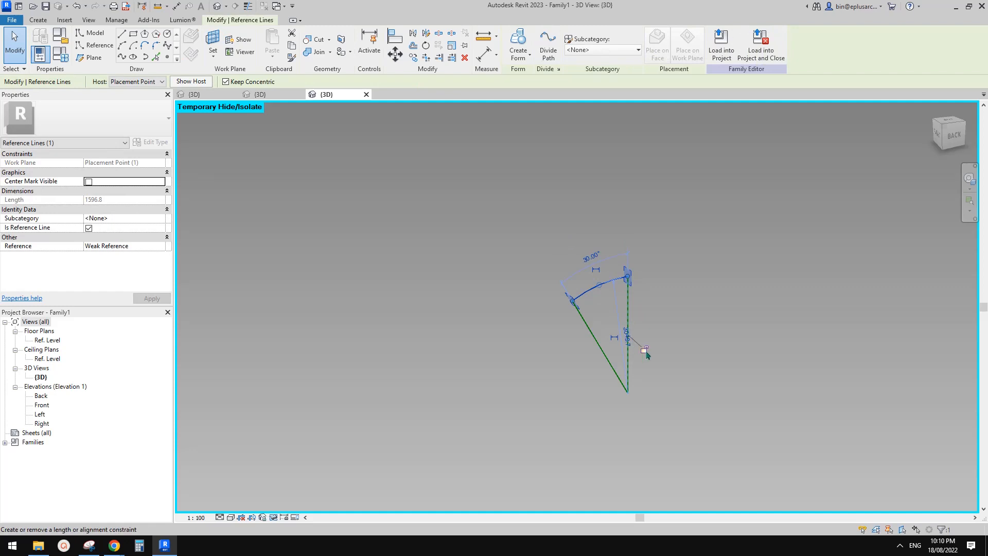
{"action": "left_click_drag", "start_coordinate": [572, 301], "coordinate": [591, 326]}
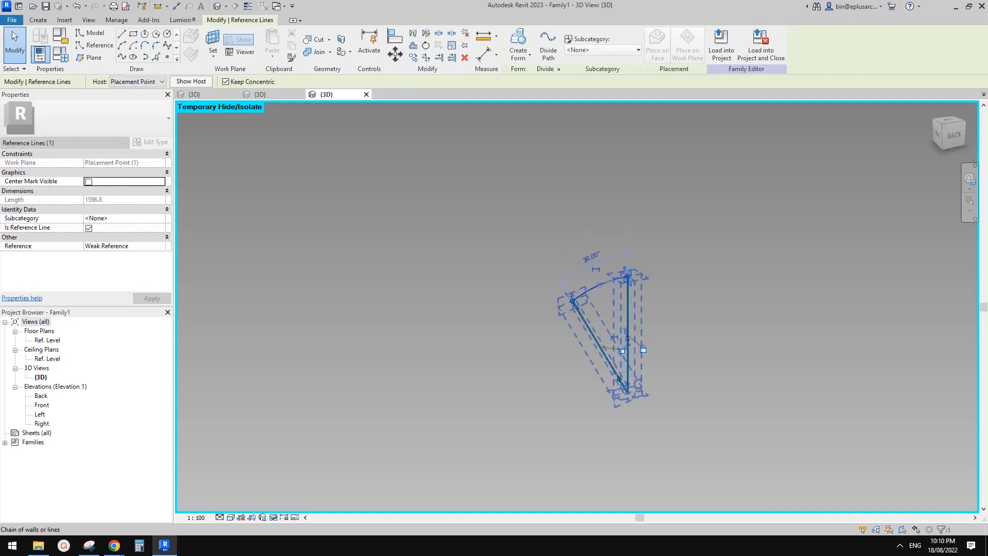
Step: Make the isolated arc's radius dimension permanent, label it with the OFS3 parameter and reset the temporary isolation
{"action": "left_click", "coordinate": [615, 338]}
{"action": "left_click", "coordinate": [615, 280]}
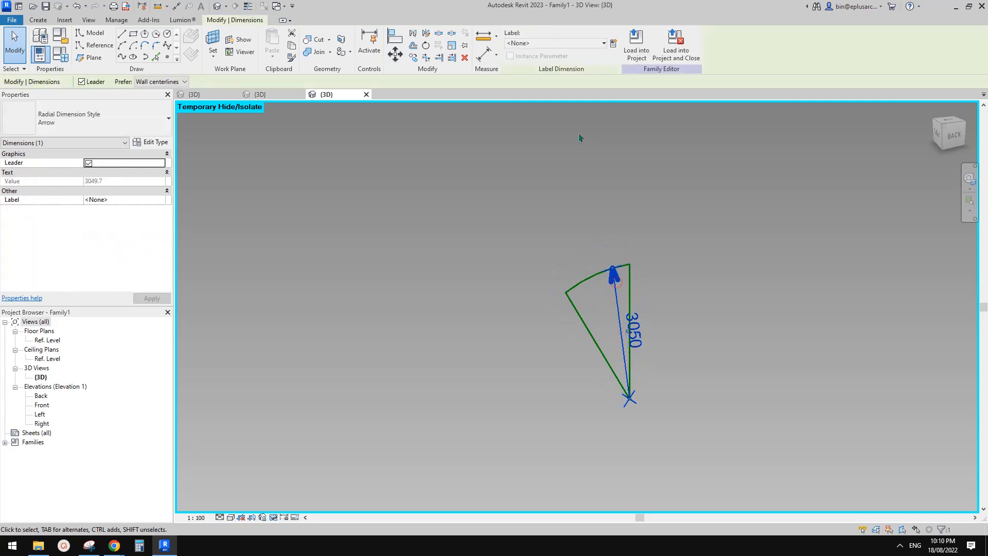
{"action": "left_click", "coordinate": [565, 46]}
{"action": "left_click", "coordinate": [547, 114]}
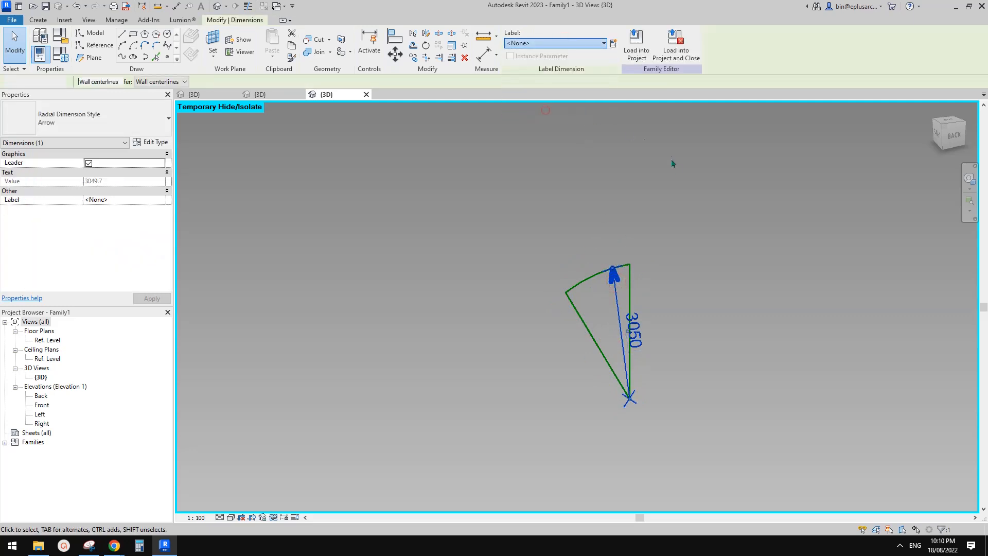
{"action": "left_click", "coordinate": [657, 235]}
{"action": "middle_click_drag", "start_coordinate": [644, 267], "coordinate": [641, 304]}
{"action": "key", "text": "h"}
{"action": "key", "text": "r"}
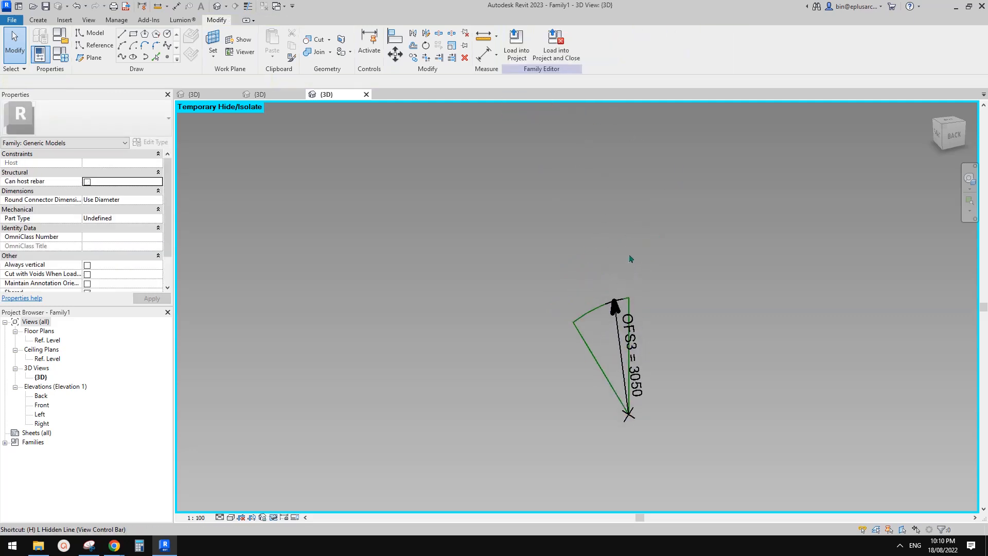
Step: Create a solid revolved form from the three tangent arcs, the two vertical end lines and the reference line between the adaptive points
{"action": "scroll", "coordinate": [638, 248], "scroll_direction": "down", "scroll_amount": 2}
{"action": "middle_click_drag", "start_coordinate": [683, 243], "coordinate": [758, 216]}
{"action": "scroll", "coordinate": [687, 259], "scroll_direction": "down", "scroll_amount": 1}
{"action": "middle_click_drag", "start_coordinate": [686, 263], "coordinate": [612, 249], "text": "shift"}
{"action": "left_click", "coordinate": [417, 283]}
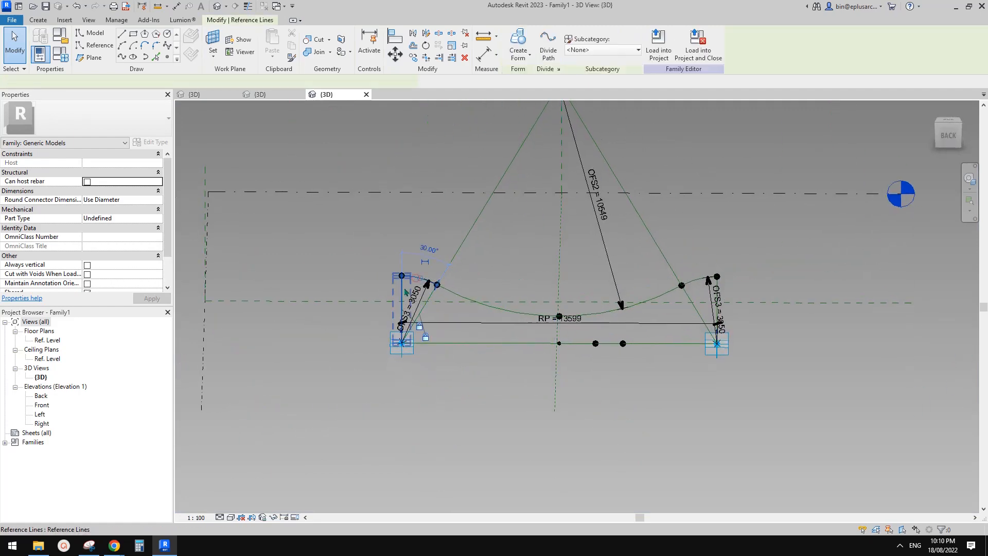
{"action": "left_click", "coordinate": [459, 297], "text": "ctrl"}
{"action": "left_click", "coordinate": [701, 288], "text": "ctrl"}
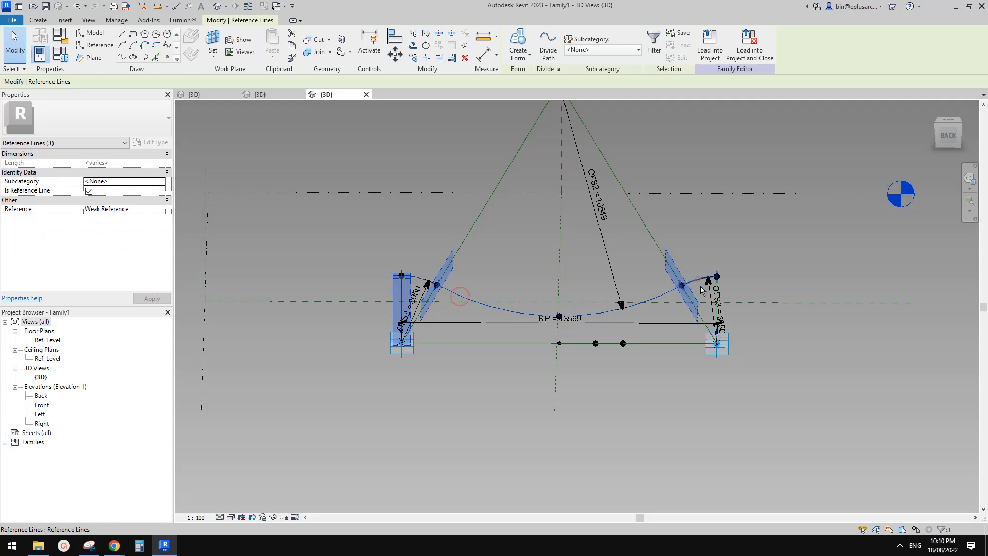
{"action": "left_click", "coordinate": [717, 304], "text": "ctrl"}
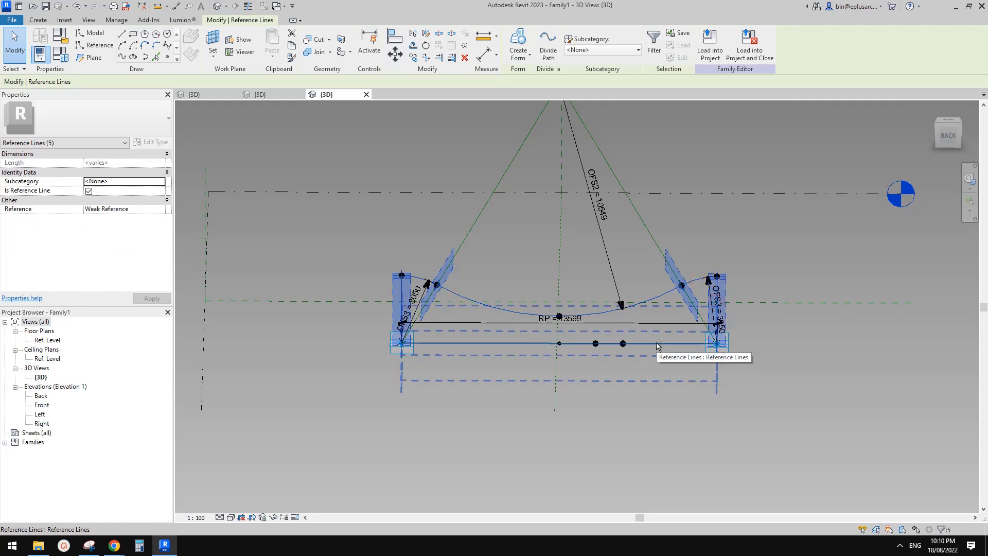
{"action": "left_click", "coordinate": [632, 344], "text": "ctrl"}
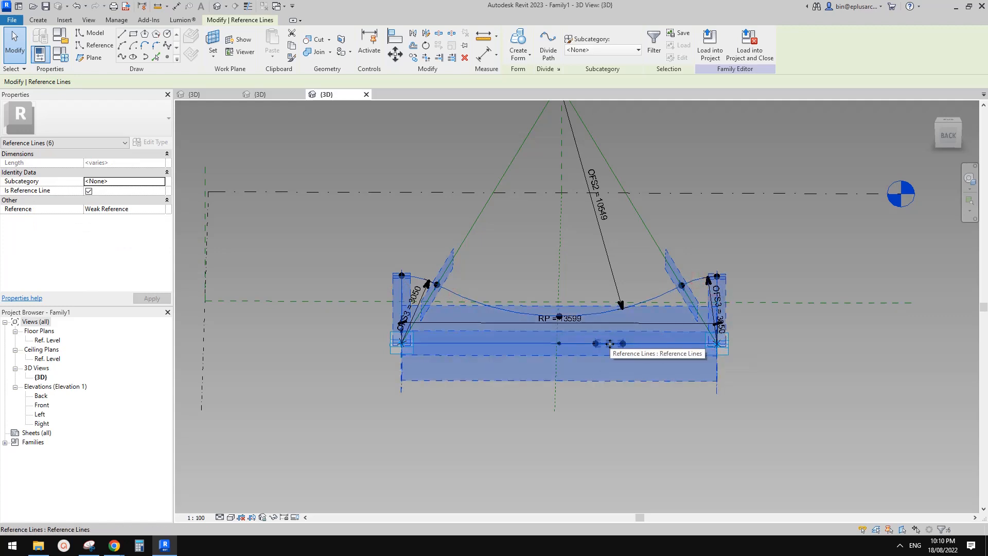
{"action": "left_click", "coordinate": [518, 40]}
Step: Display the revolved form shaded with edges and inspect it from other angles
{"action": "middle_click_drag", "start_coordinate": [687, 205], "coordinate": [559, 330], "text": "shift"}
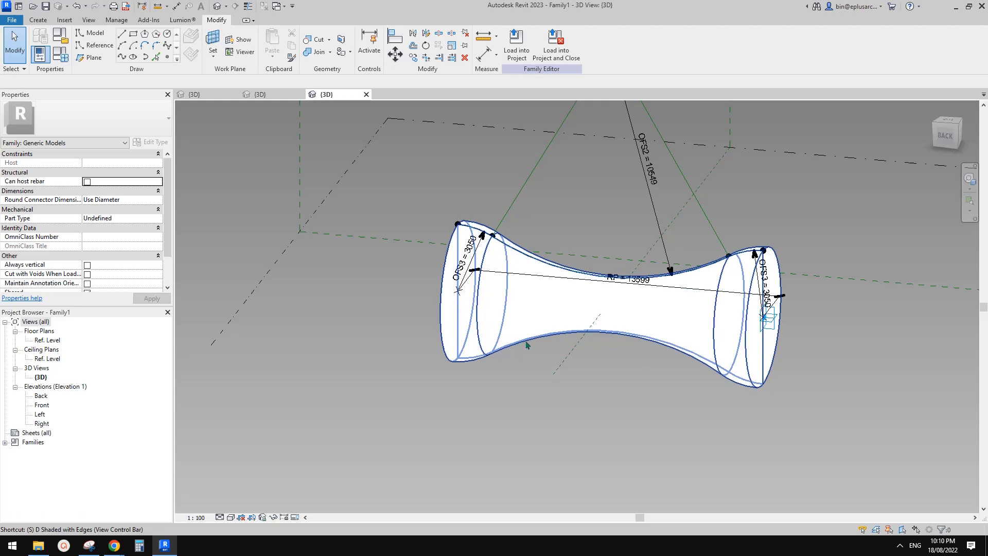
{"action": "key", "text": "d"}
{"action": "middle_click_drag", "start_coordinate": [535, 341], "coordinate": [540, 357]}
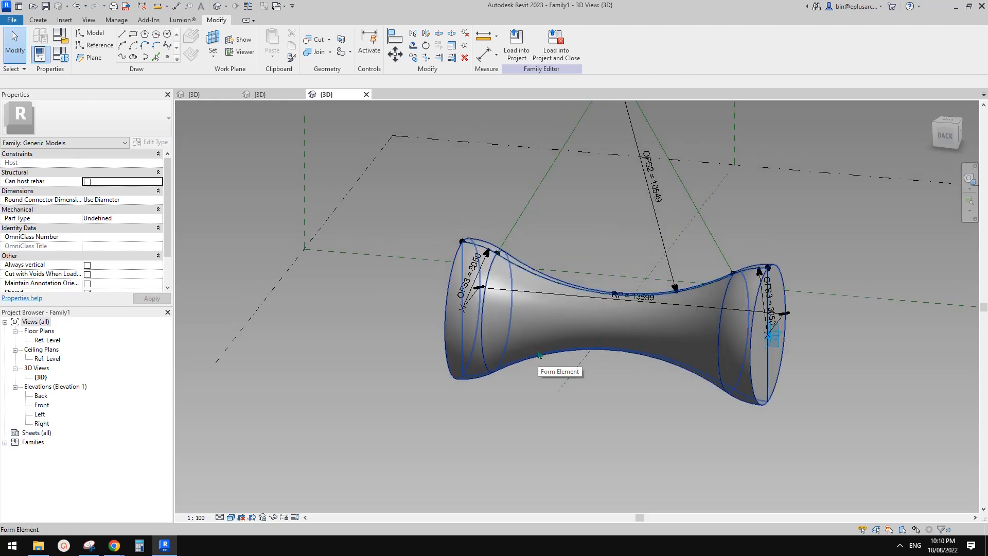
{"action": "middle_click_drag", "start_coordinate": [585, 388], "coordinate": [646, 385]}
{"action": "scroll", "coordinate": [612, 402], "scroll_direction": "up", "scroll_amount": 3}
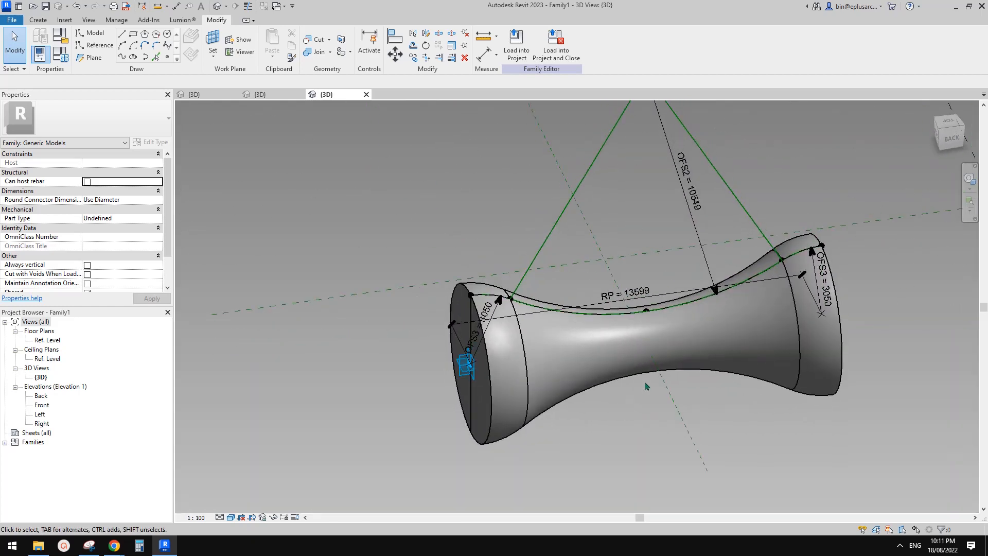
Step: Set the revolved form's start angle to 180° to keep only half of the revolution
{"action": "left_click", "coordinate": [585, 350]}
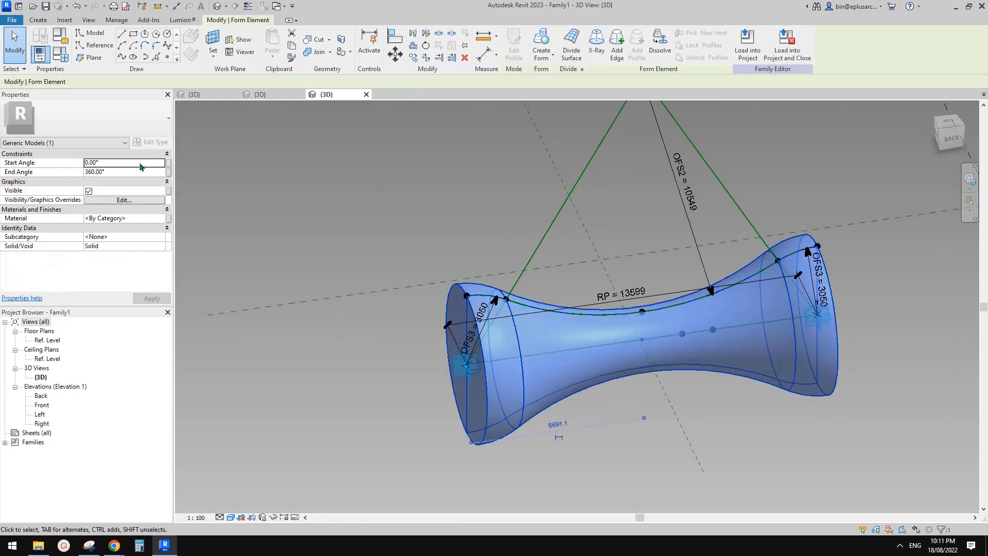
{"action": "left_click", "coordinate": [140, 162]}
{"action": "type", "text": "18"}
{"action": "left_click", "coordinate": [577, 199]}
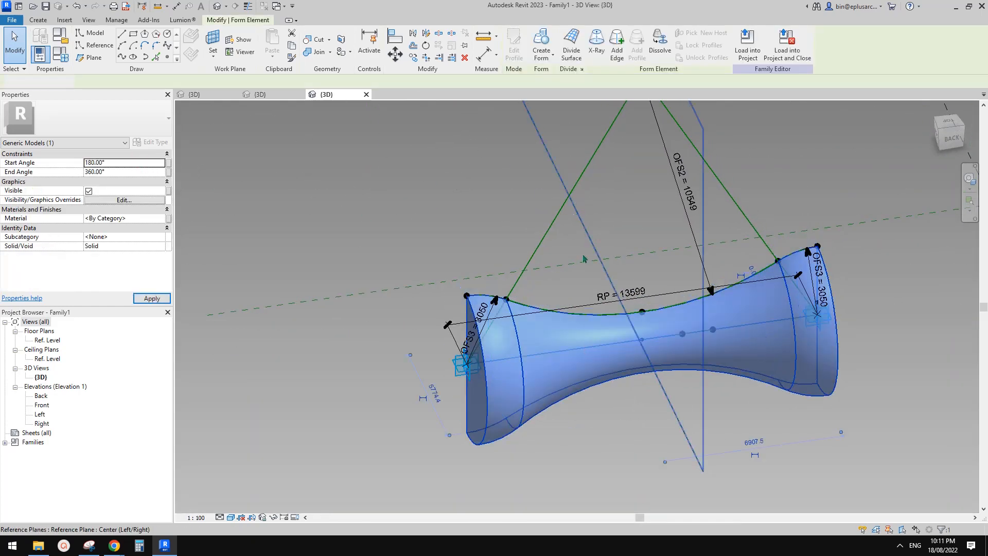
{"action": "middle_click_drag", "start_coordinate": [519, 336], "coordinate": [384, 321], "text": "shift"}
{"action": "middle_click_drag", "start_coordinate": [464, 328], "coordinate": [498, 309]}
Step: Examine the cut ends of the form in Family7.rfa and return to Family1
{"action": "left_click", "coordinate": [257, 96]}
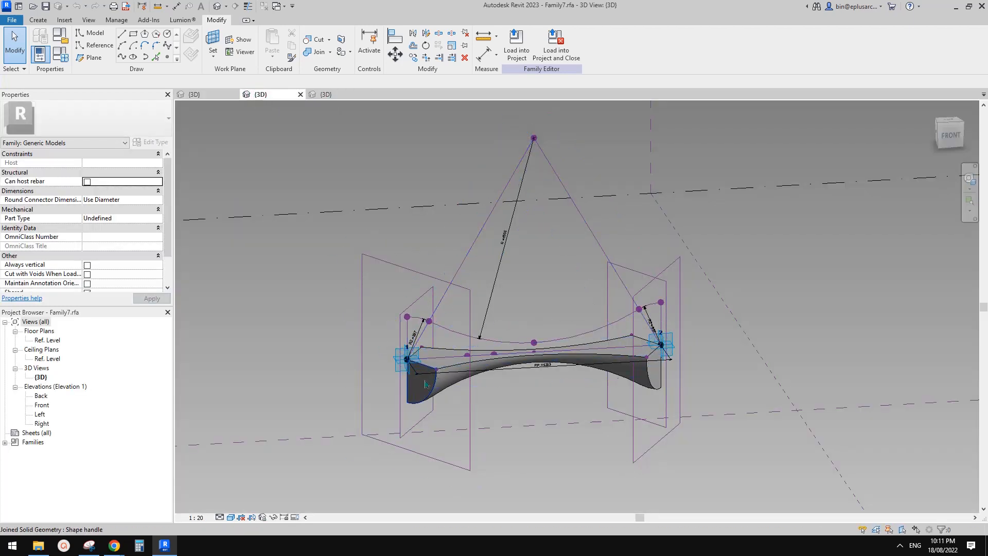
{"action": "middle_click_drag", "start_coordinate": [425, 384], "coordinate": [441, 387], "text": "shift"}
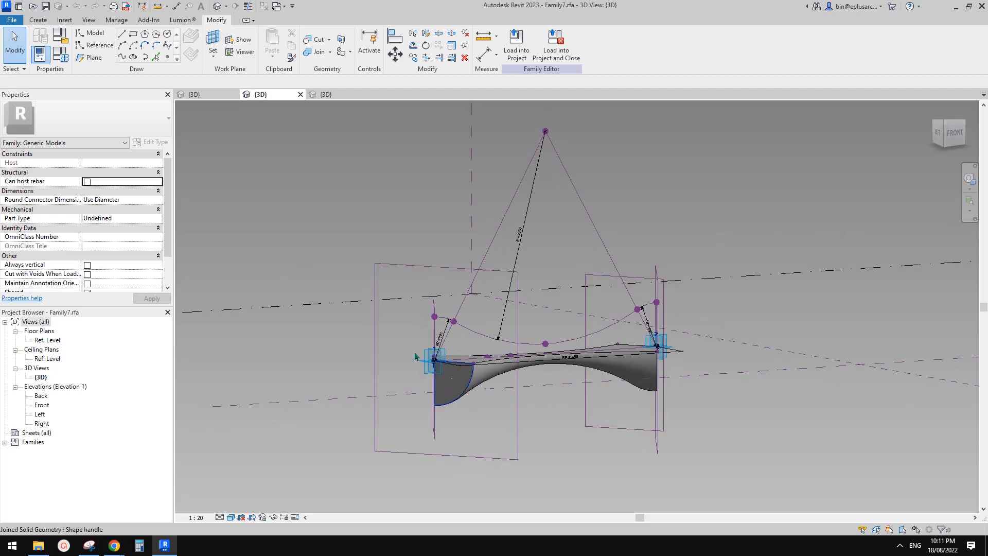
{"action": "middle_click_drag", "start_coordinate": [310, 205], "coordinate": [379, 118], "text": "shift"}
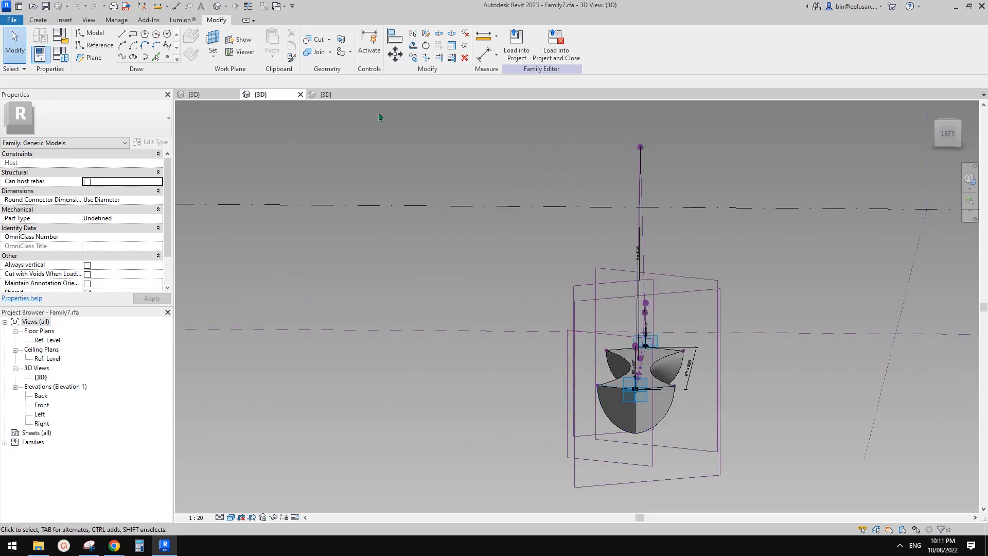
{"action": "left_click", "coordinate": [329, 95]}
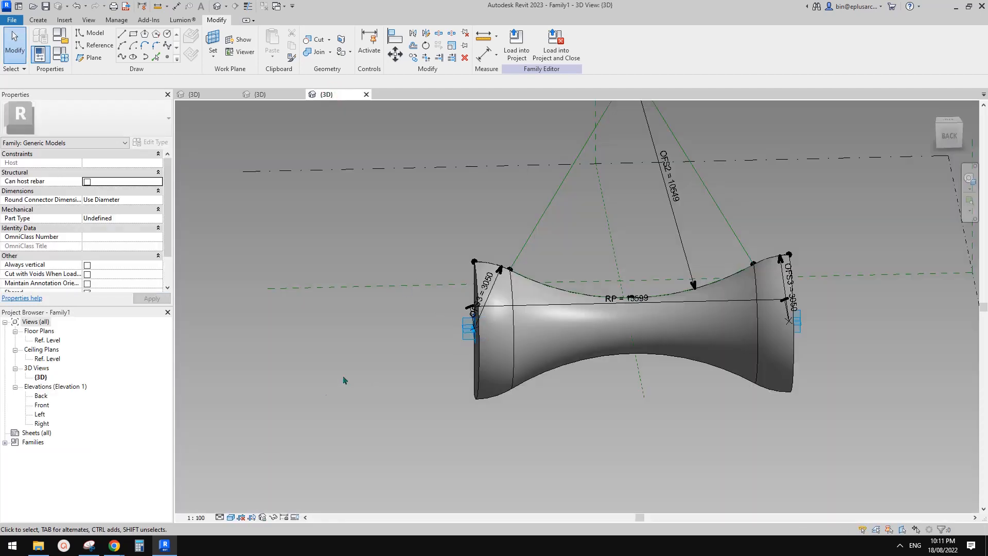
Step: Capture the form's back view in Snipping Tool and sketch its trimmed outline with a 120° end angle and neighbouring branches
{"action": "mouse_move", "coordinate": [371, 390]}
{"action": "middle_mouse_down", "text": "shift"}
{"action": "mouse_move", "coordinate": [527, 262]}
{"action": "mouse_move", "coordinate": [504, 391]}
{"action": "middle_mouse_up", "text": "shift"}
{"action": "left_click", "coordinate": [89, 545]}
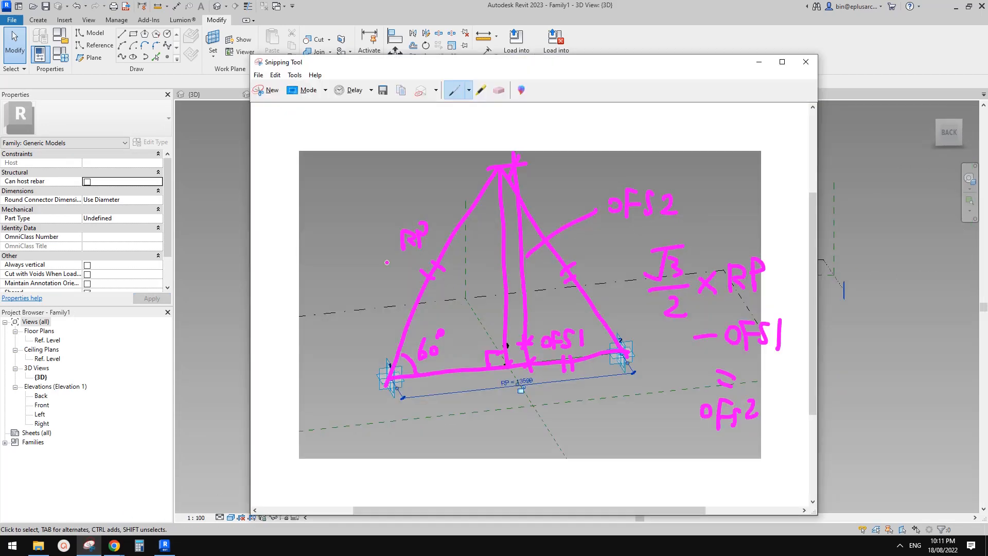
{"action": "left_click", "coordinate": [272, 91]}
{"action": "left_click_drag", "start_coordinate": [320, 134], "coordinate": [822, 463]}
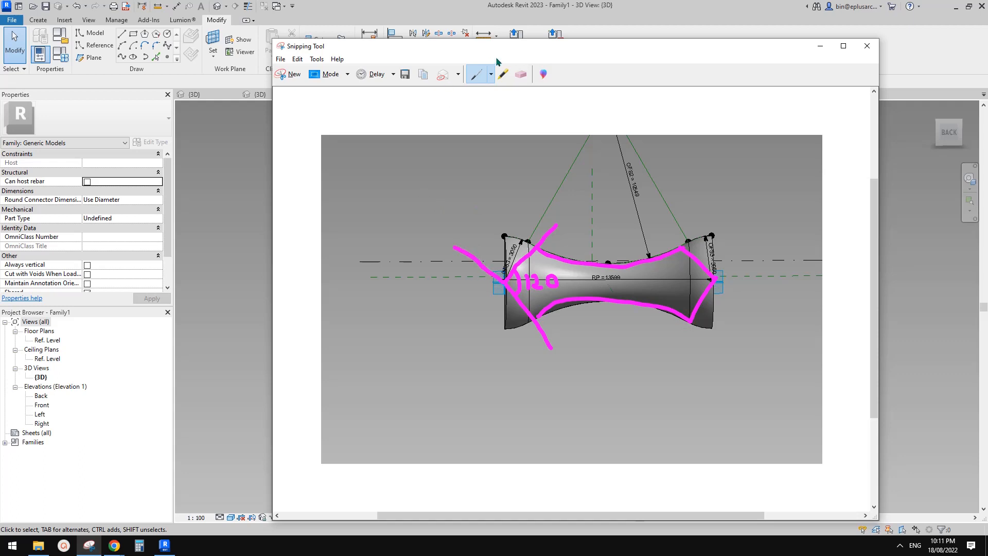
{"action": "left_click", "coordinate": [521, 75]}
{"action": "left_click", "coordinate": [473, 76]}
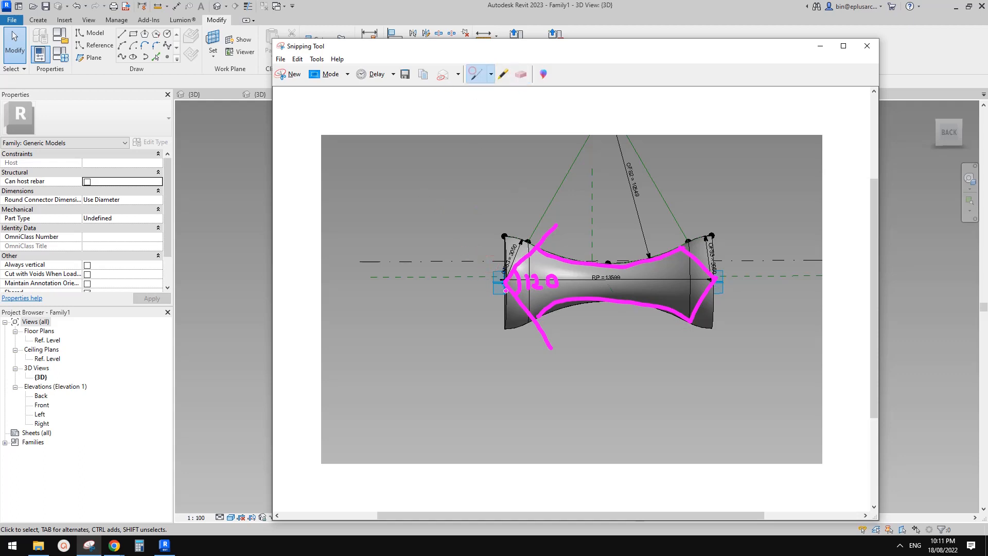
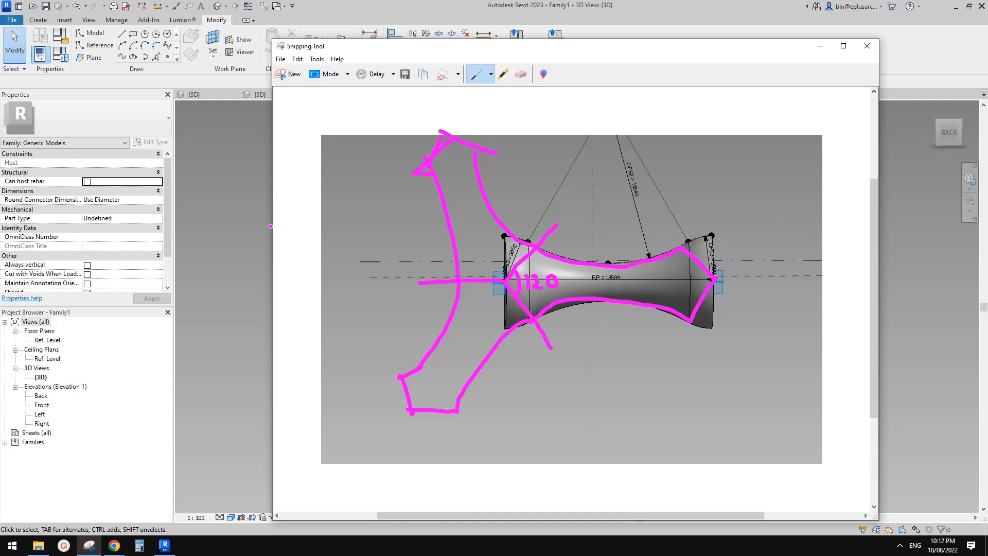
Step: Look at the honeycomb façade photo in the Google Docs document and switch back to Revit
{"action": "mouse_move", "coordinate": [114, 546]}
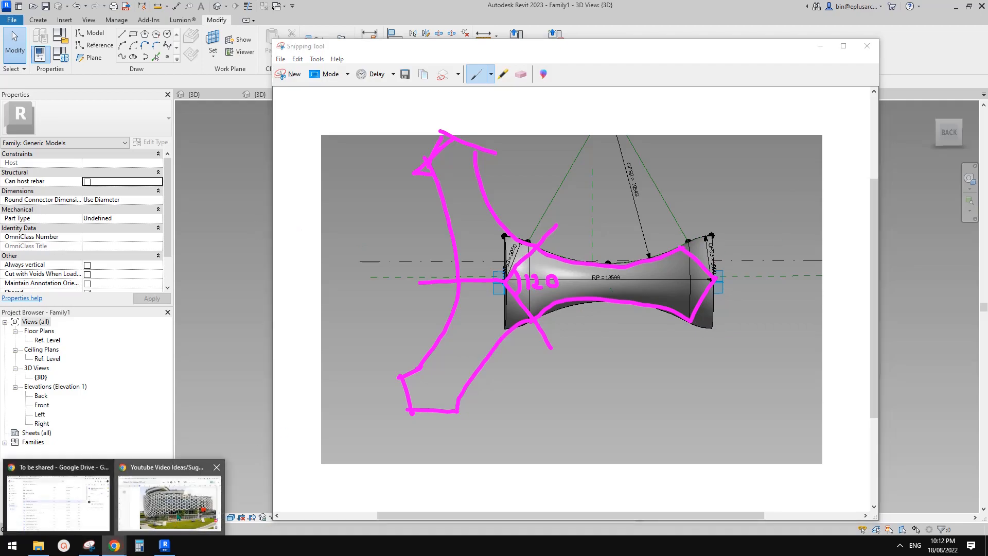
{"action": "left_click", "coordinate": [176, 511]}
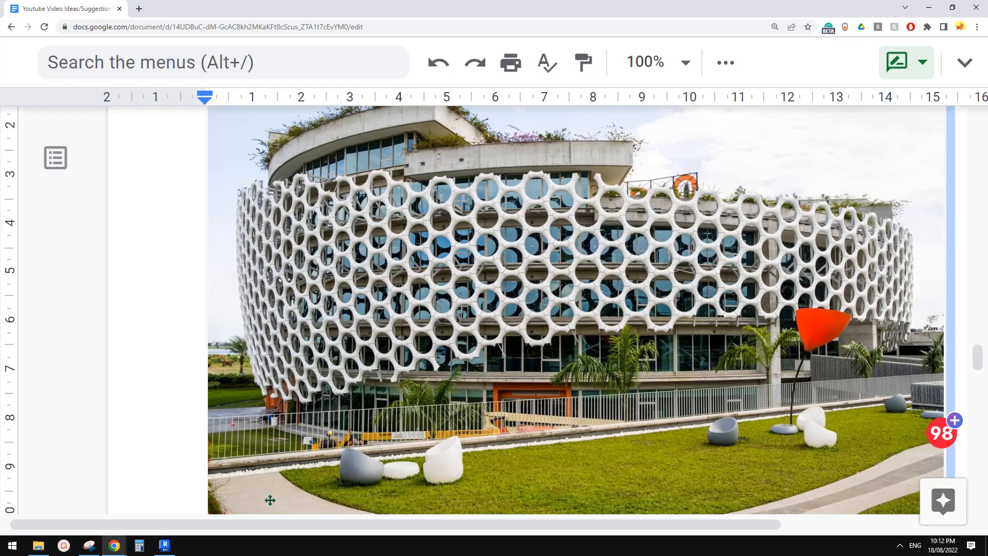
{"action": "left_click", "coordinate": [165, 546]}
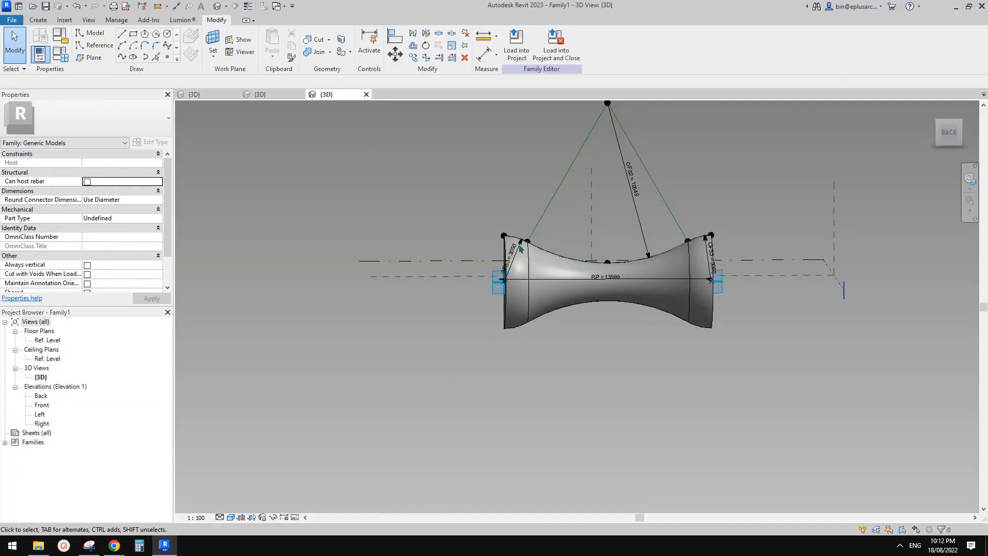
{"action": "middle_click_drag", "start_coordinate": [519, 249], "coordinate": [445, 286], "text": "shift"}
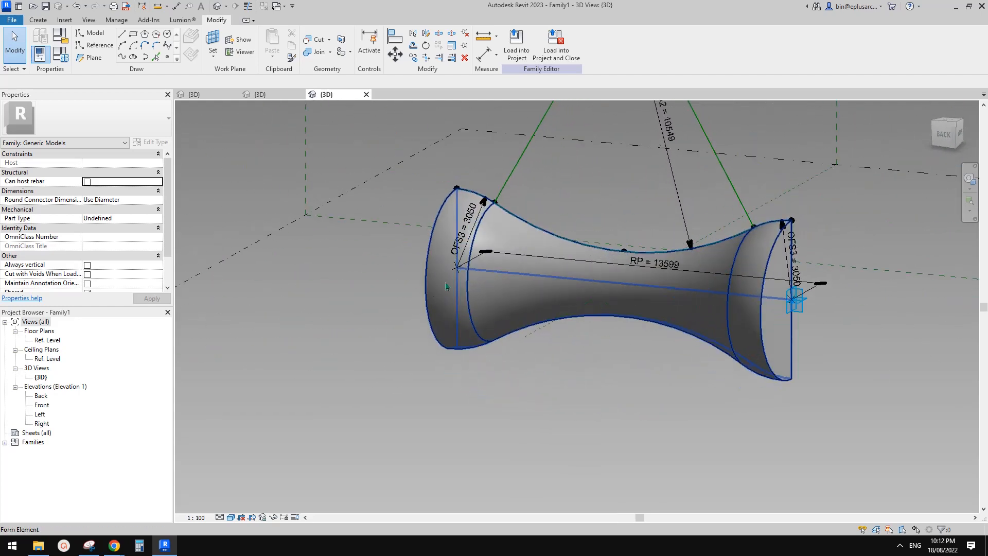
{"action": "middle_click_drag", "start_coordinate": [536, 287], "coordinate": [341, 140], "text": "shift"}
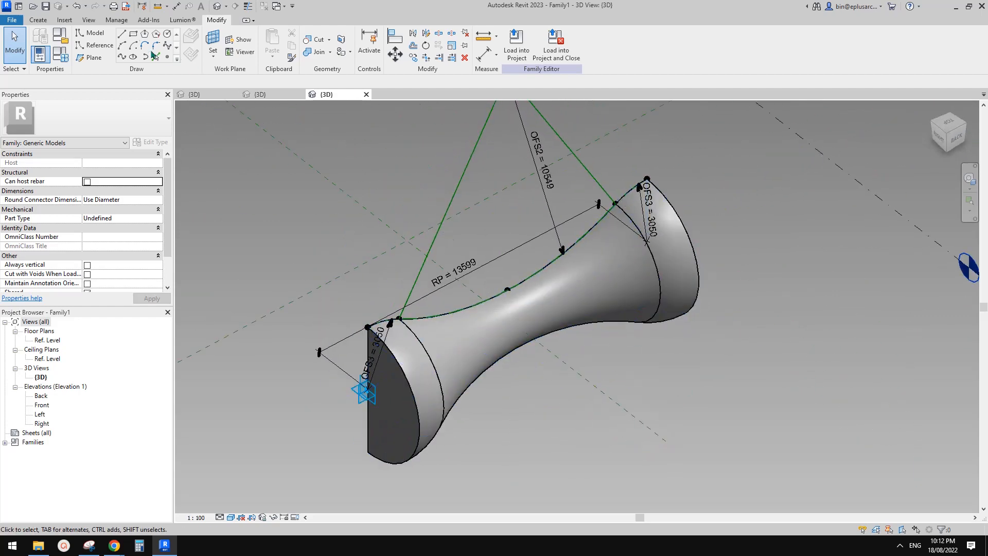
{"action": "middle_click_drag", "start_coordinate": [458, 265], "coordinate": [394, 197]}
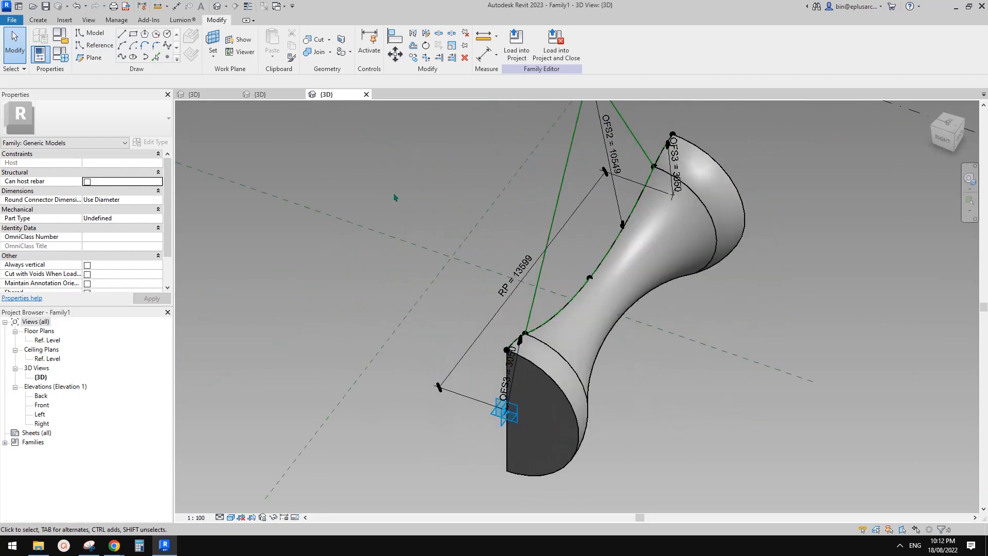
{"action": "left_click", "coordinate": [169, 57]}
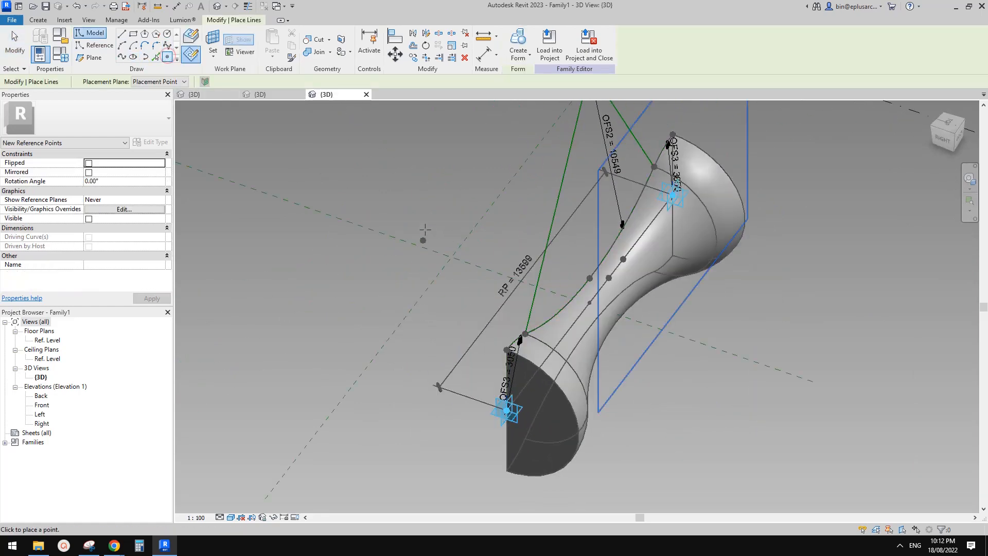
{"action": "middle_click_drag", "start_coordinate": [474, 251], "coordinate": [362, 183], "text": "shift"}
{"action": "left_click", "coordinate": [196, 39]}
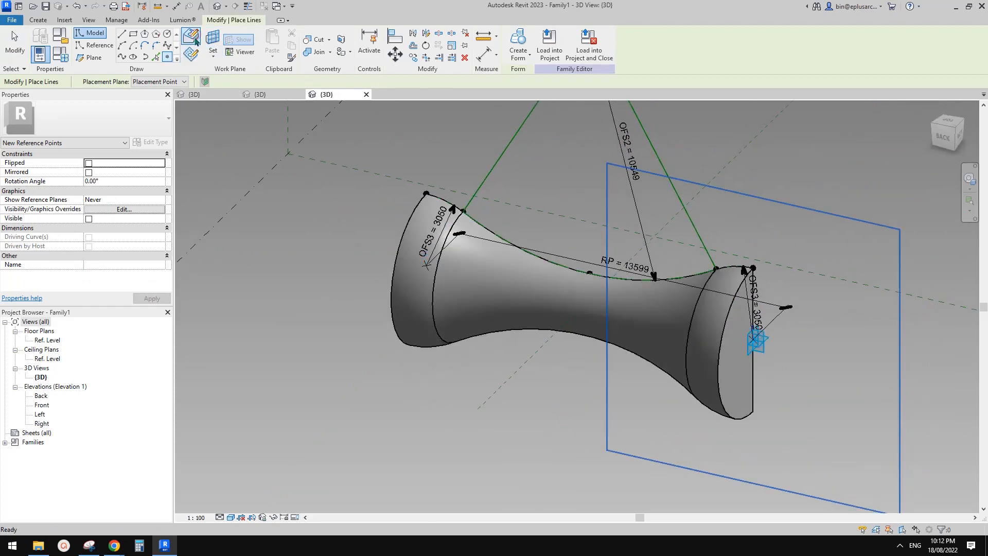
{"action": "mouse_move", "coordinate": [690, 348]}
{"action": "middle_mouse_down"}
{"action": "mouse_move", "coordinate": [629, 355]}
{"action": "mouse_move", "coordinate": [678, 345]}
{"action": "middle_mouse_up"}
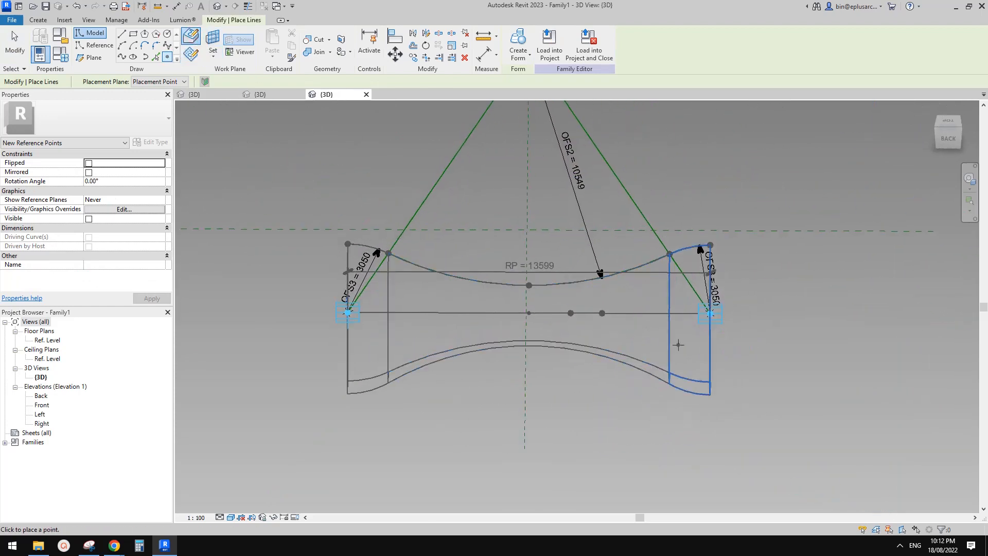
{"action": "scroll", "coordinate": [669, 287], "scroll_direction": "up", "scroll_amount": 2}
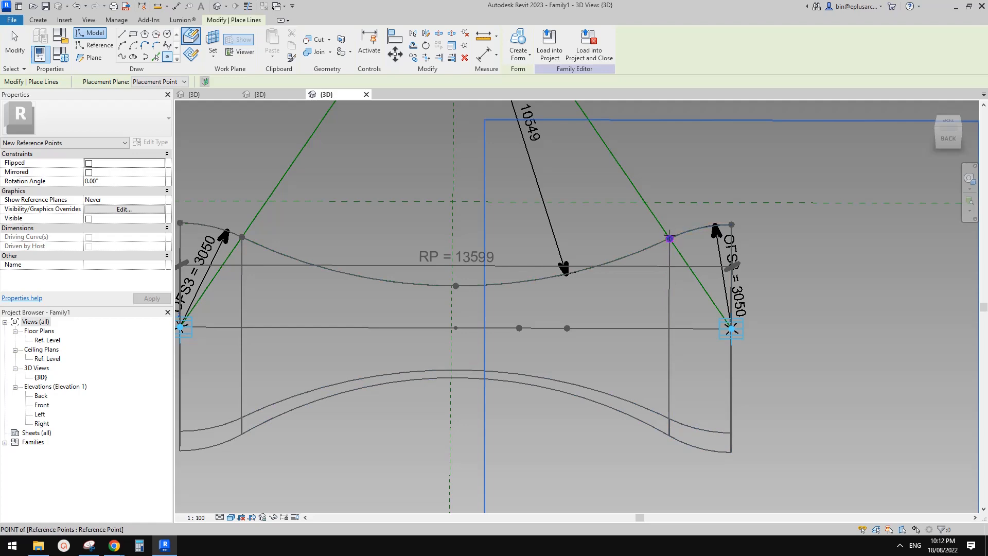
{"action": "scroll", "coordinate": [606, 282], "scroll_direction": "down", "scroll_amount": 3}
{"action": "middle_click_drag", "start_coordinate": [625, 291], "coordinate": [628, 154], "text": "shift"}
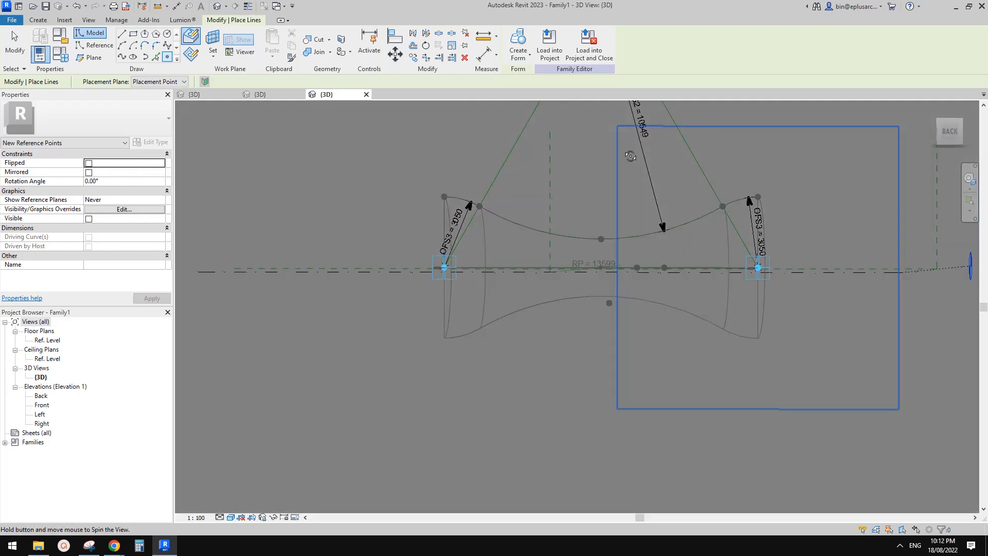
{"action": "middle_click_drag", "start_coordinate": [600, 277], "coordinate": [642, 305], "text": "shift"}
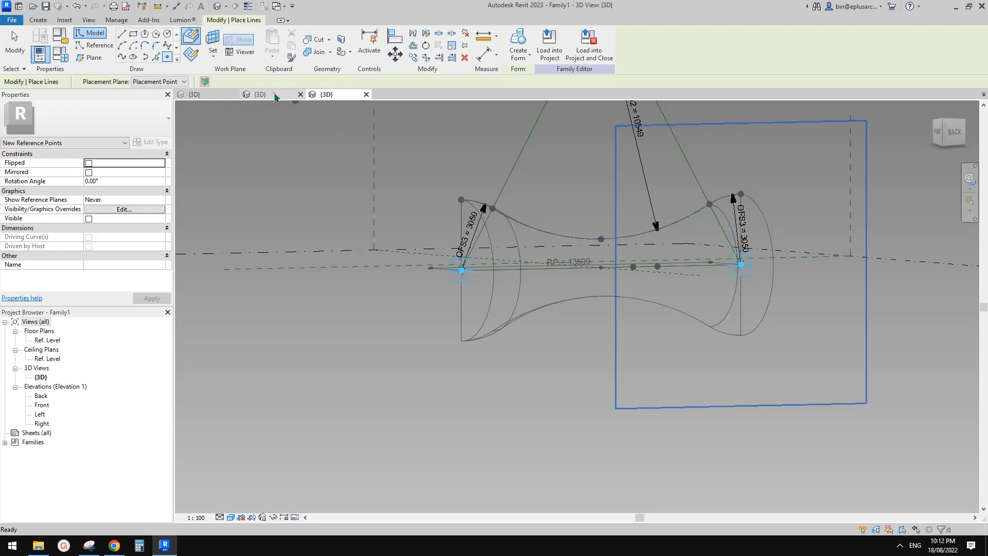
Step: Examine the reference point hosted at the trimmed end of the form in Family7.rfa and return to Family1
{"action": "left_click", "coordinate": [275, 97]}
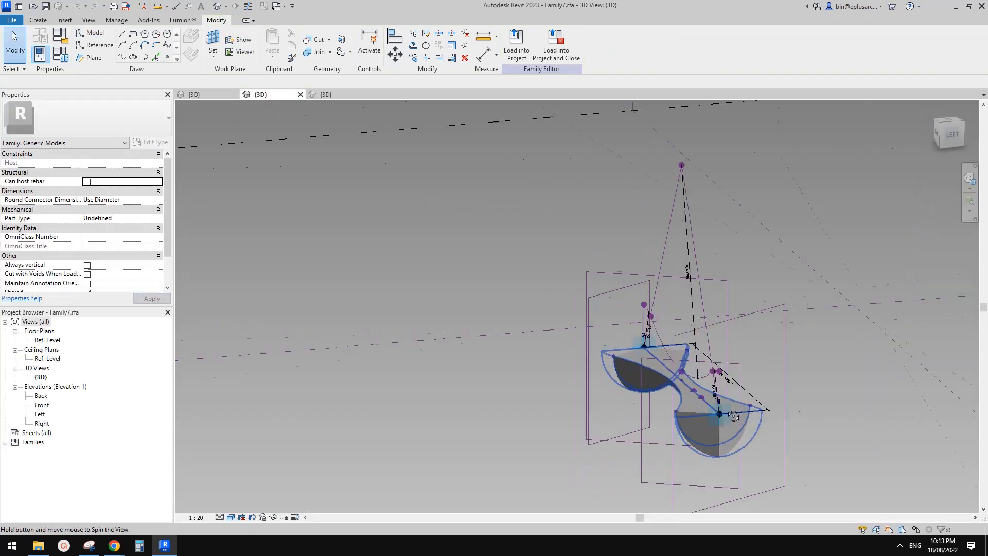
{"action": "middle_click_drag", "start_coordinate": [733, 416], "coordinate": [564, 361], "text": "shift"}
{"action": "scroll", "coordinate": [787, 433], "scroll_direction": "up", "scroll_amount": 3}
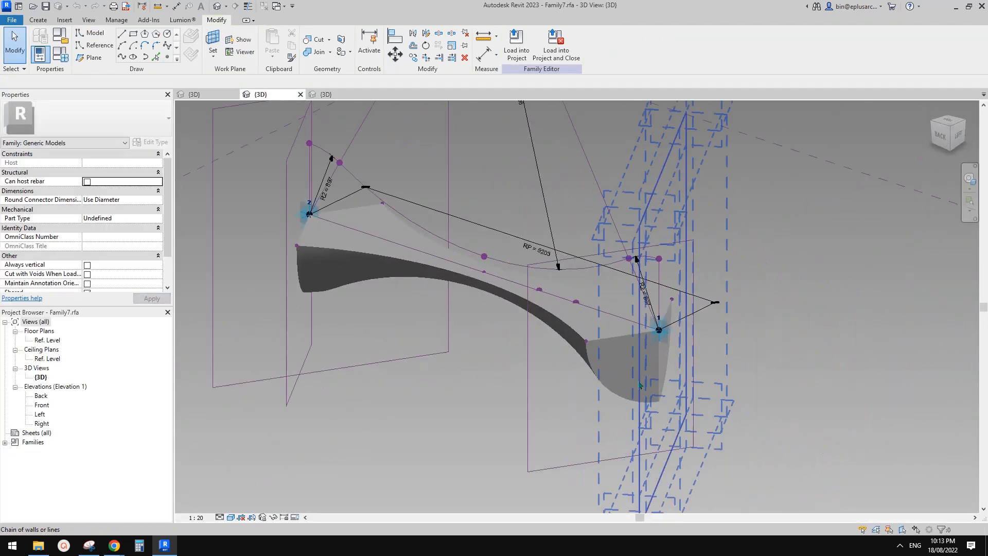
{"action": "left_click", "coordinate": [586, 349]}
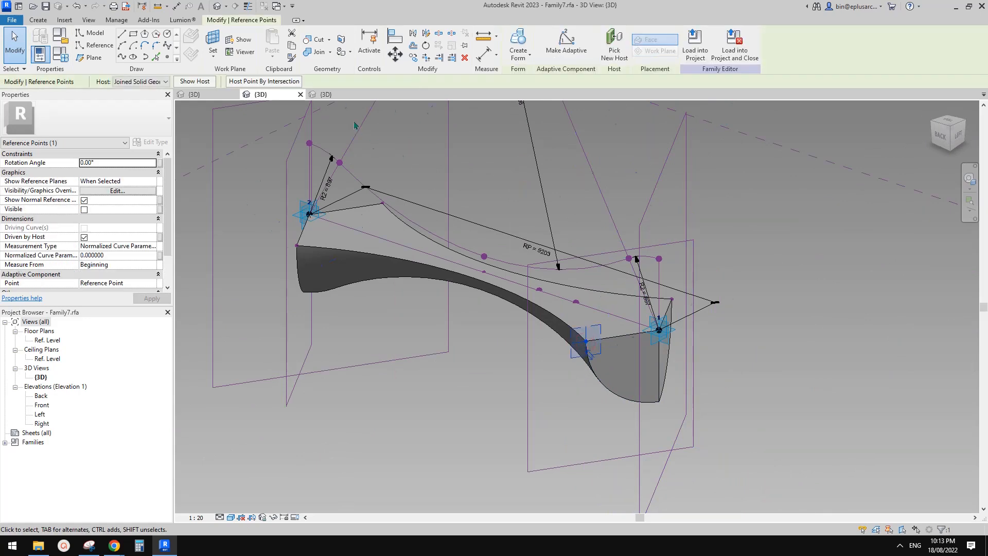
{"action": "left_click", "coordinate": [326, 95]}
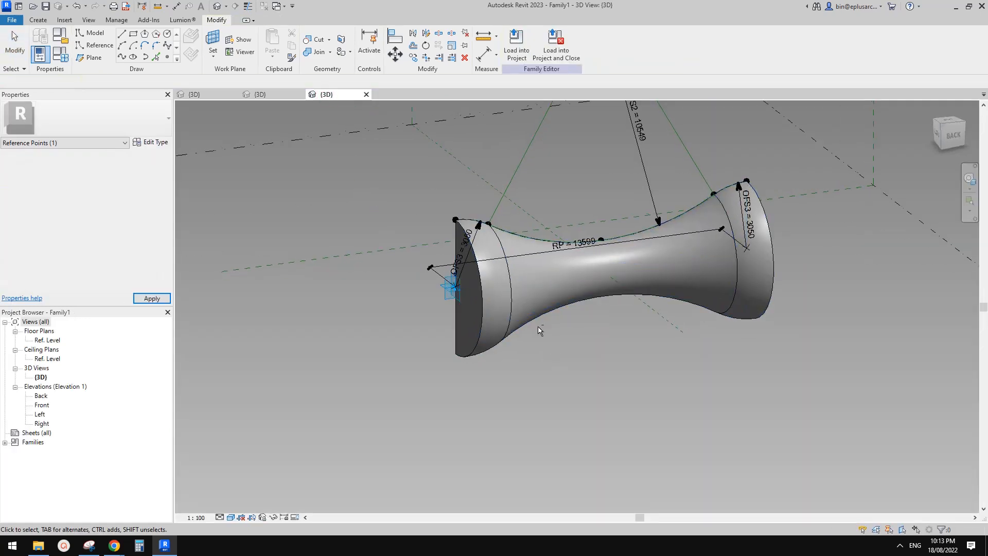
Step: Place a reference point on the middle OFS2 arc, close to its end beside the end flare
{"action": "key", "text": "w"}
{"action": "key", "text": "f"}
{"action": "middle_click_drag", "start_coordinate": [697, 216], "coordinate": [700, 246], "text": "shift"}
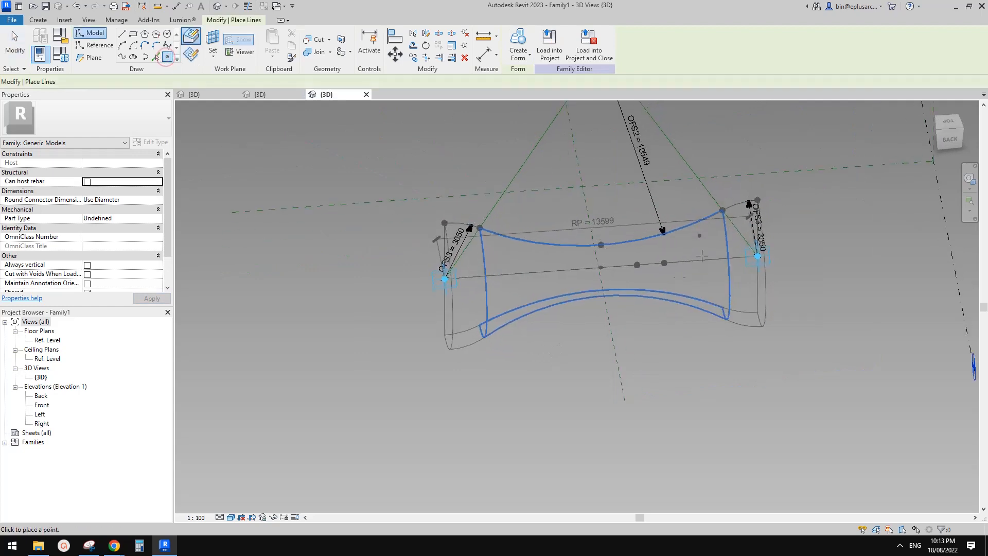
{"action": "scroll", "coordinate": [708, 238], "scroll_direction": "up", "scroll_amount": 3}
{"action": "middle_click_drag", "start_coordinate": [682, 213], "coordinate": [742, 214], "text": "shift"}
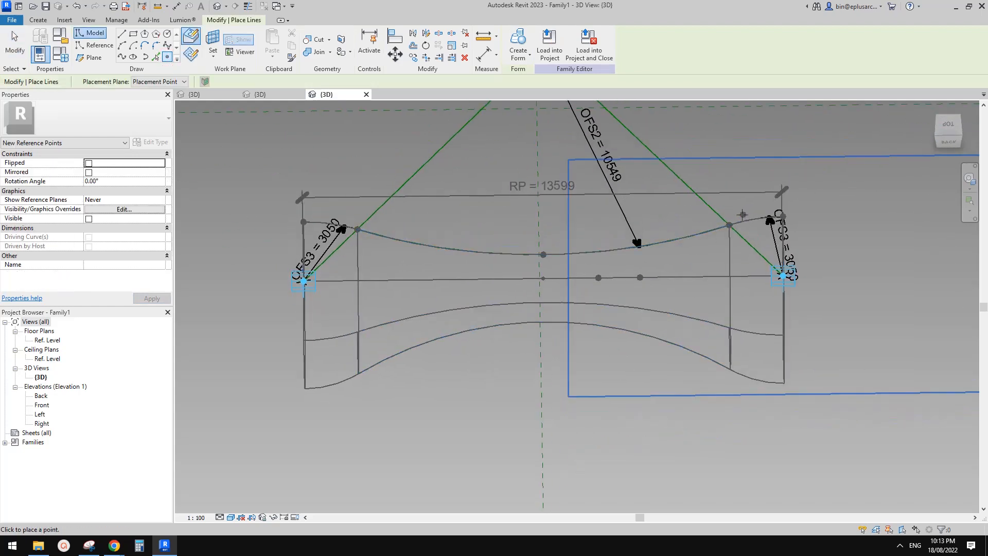
{"action": "left_click", "coordinate": [686, 236]}
{"action": "key", "text": "Escape"}
{"action": "key", "text": "Escape"}
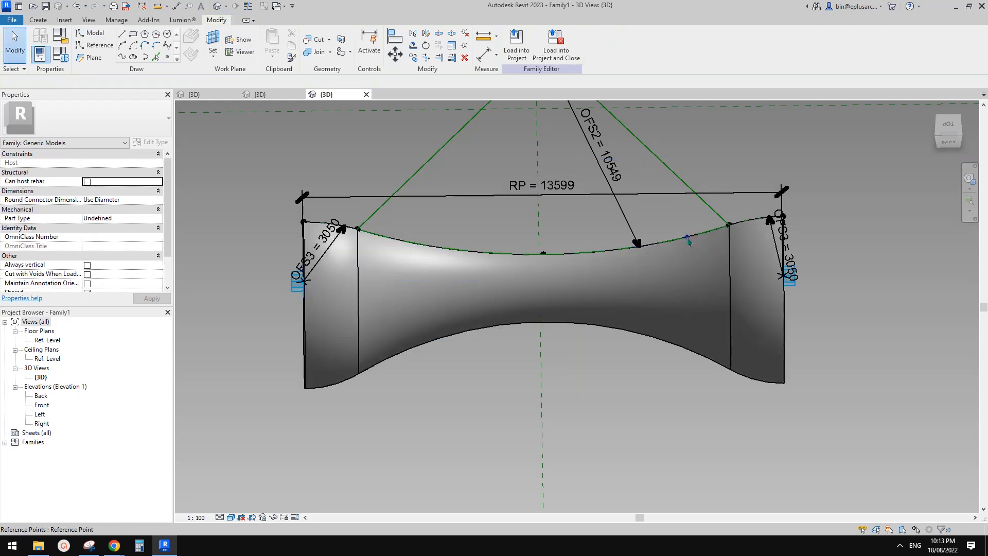
Step: Set the new reference point's normalized curve parameter to 0 and accept the identical-points warning
{"action": "left_click", "coordinate": [687, 238]}
{"action": "mouse_move", "coordinate": [683, 238]}
{"action": "middle_mouse_down", "text": "shift"}
{"action": "mouse_move", "coordinate": [738, 215]}
{"action": "mouse_move", "coordinate": [682, 226]}
{"action": "middle_mouse_up", "text": "shift"}
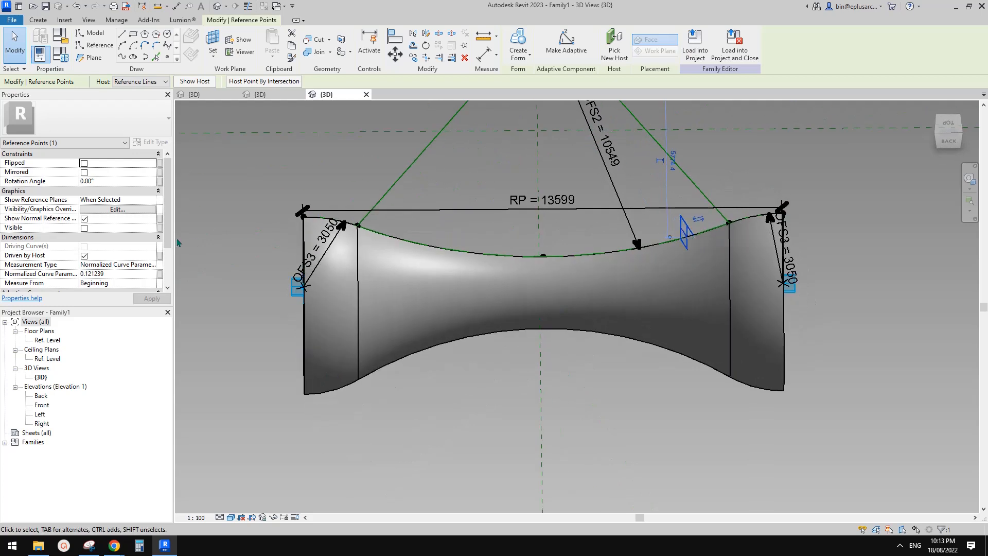
{"action": "left_click", "coordinate": [119, 272]}
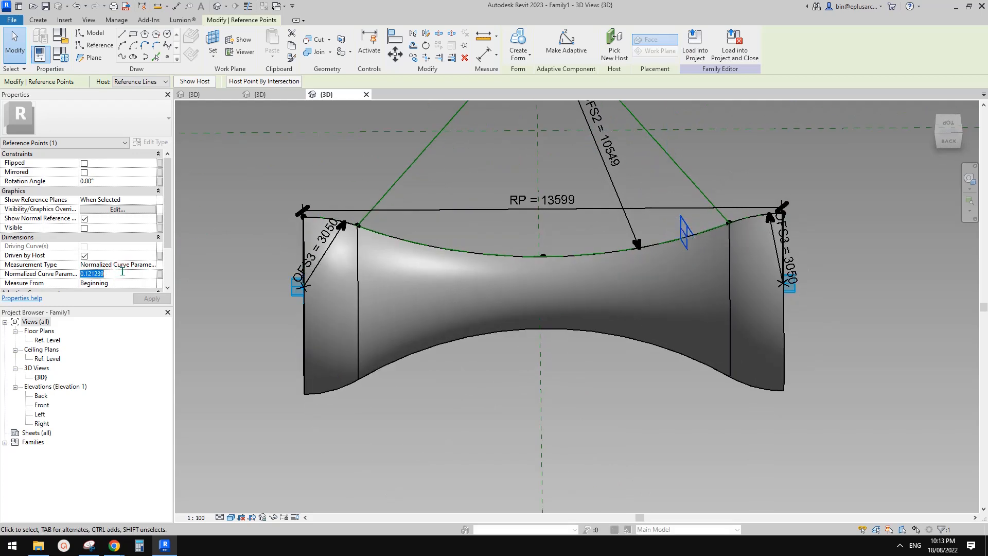
{"action": "type", "text": "0"}
{"action": "key", "text": "Return"}
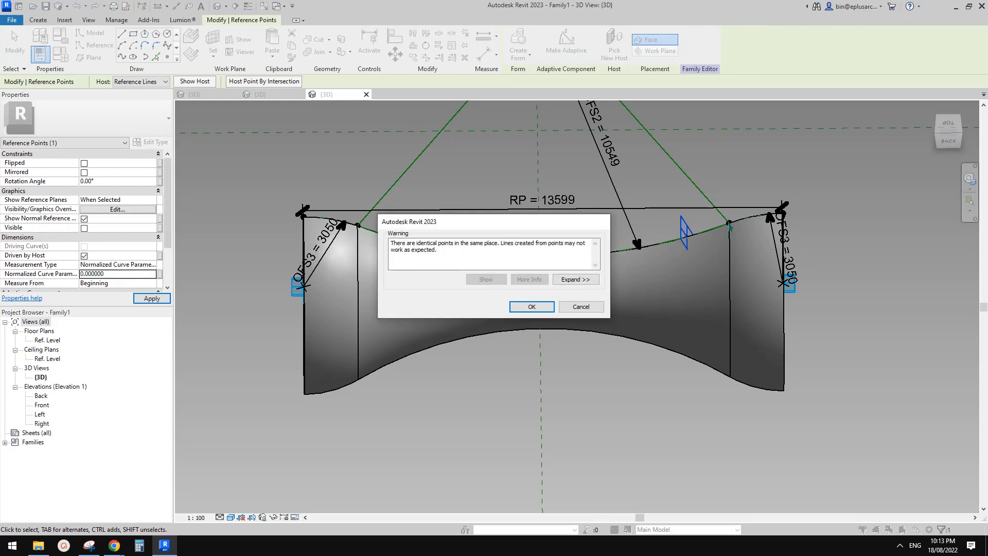
{"action": "left_click", "coordinate": [532, 306]}
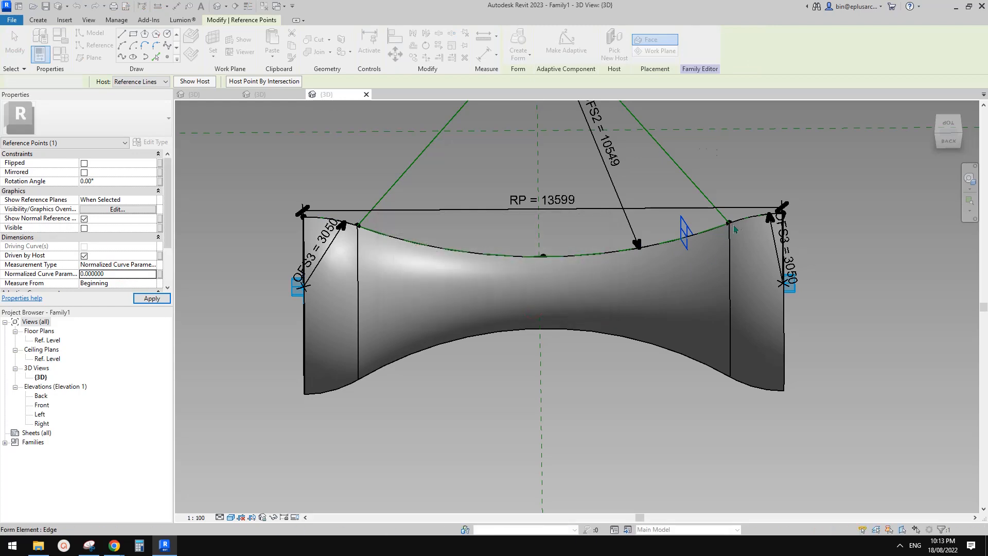
Step: Start a rectangle of reference lines drawn on the work plane and set that plane to the point at the arc's end
{"action": "middle_click_drag", "start_coordinate": [711, 258], "coordinate": [720, 196], "text": "shift"}
{"action": "scroll", "coordinate": [727, 208], "scroll_direction": "up", "scroll_amount": 4}
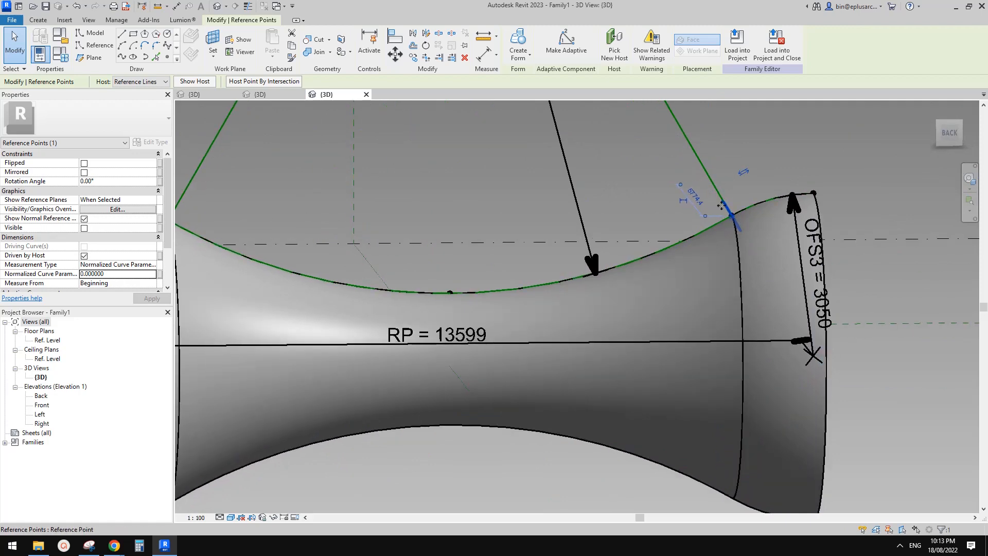
{"action": "middle_click_drag", "start_coordinate": [751, 244], "coordinate": [731, 231], "text": "shift"}
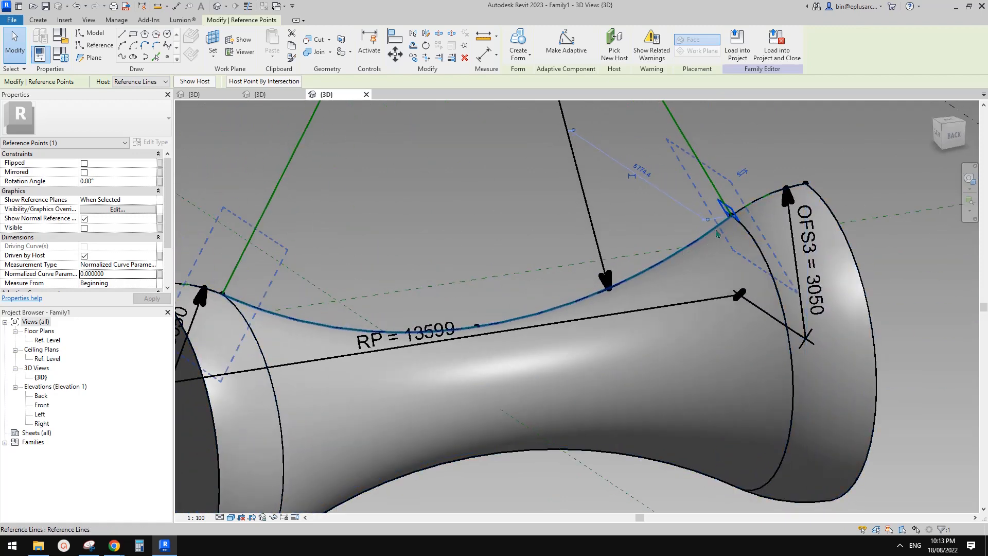
{"action": "middle_click_drag", "start_coordinate": [735, 212], "coordinate": [674, 250], "text": "shift"}
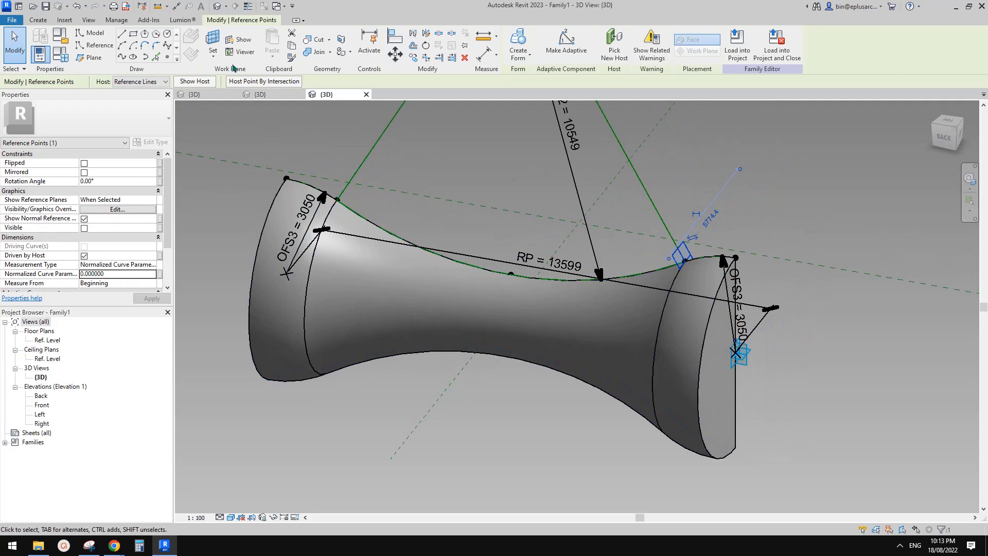
{"action": "left_click", "coordinate": [100, 47]}
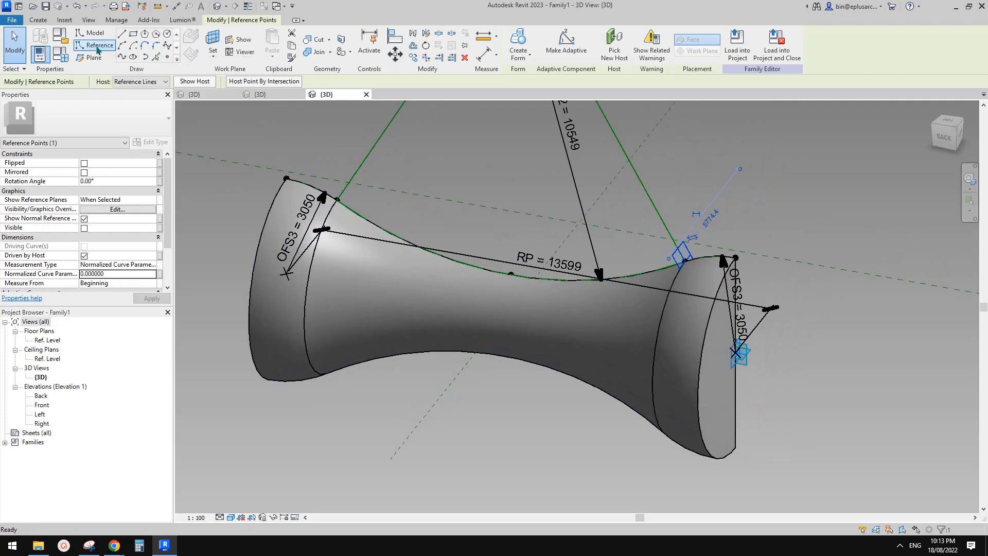
{"action": "left_click", "coordinate": [133, 34]}
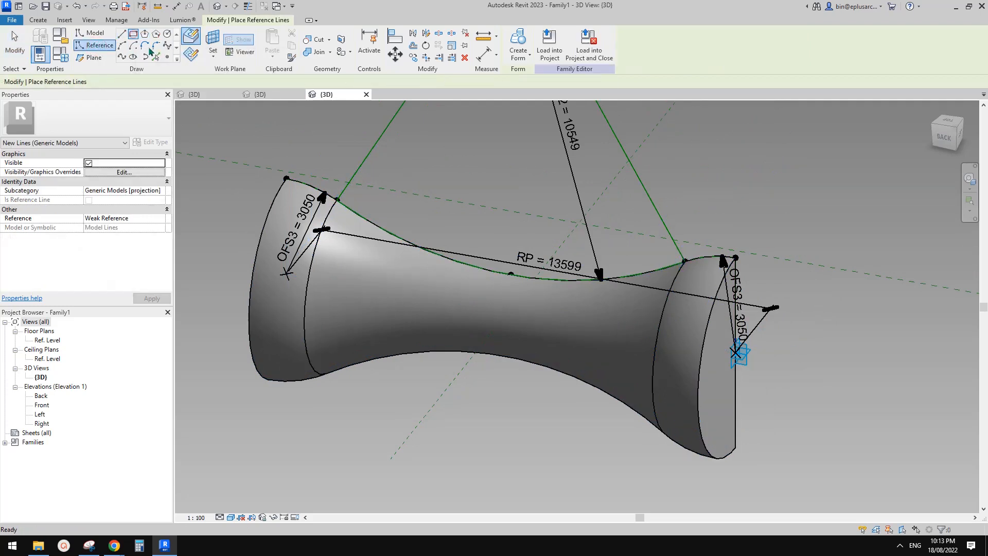
{"action": "left_click", "coordinate": [191, 55]}
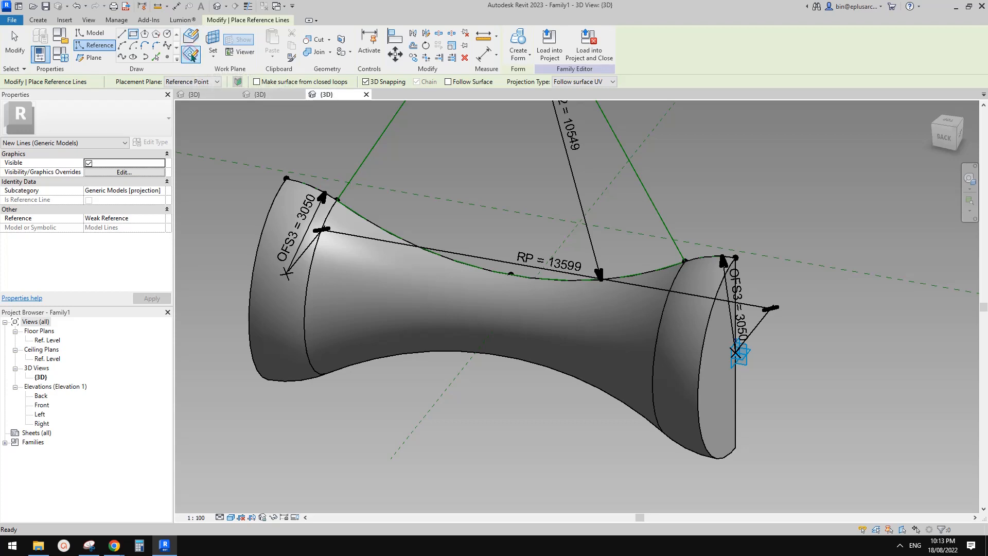
{"action": "left_click", "coordinate": [214, 41]}
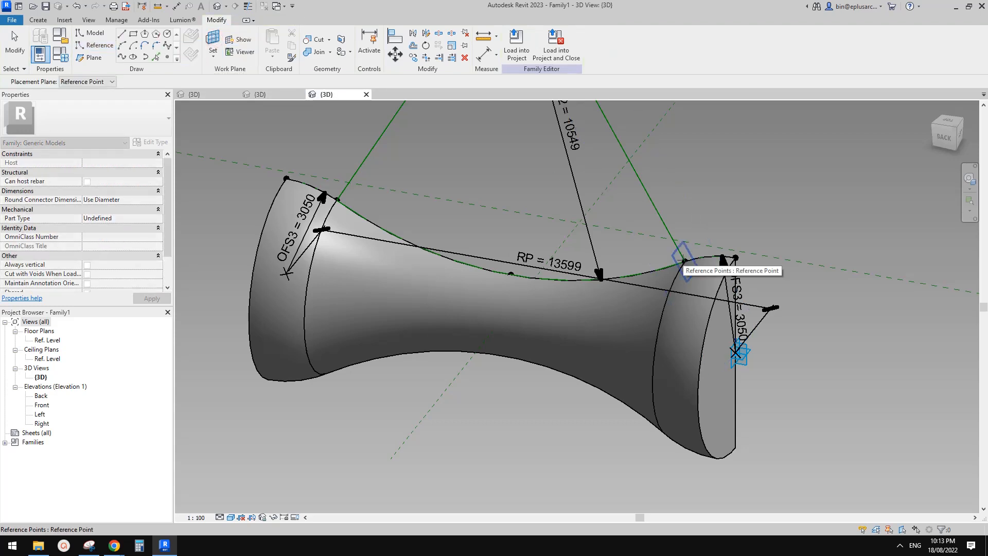
{"action": "left_click", "coordinate": [680, 261]}
Step: Try a large reference-line rectangle enclosing the form's end profile on the point's plane, and undo it
{"action": "middle_click_drag", "start_coordinate": [680, 262], "coordinate": [554, 216], "text": "shift"}
{"action": "scroll", "coordinate": [569, 171], "scroll_direction": "down", "scroll_amount": 4}
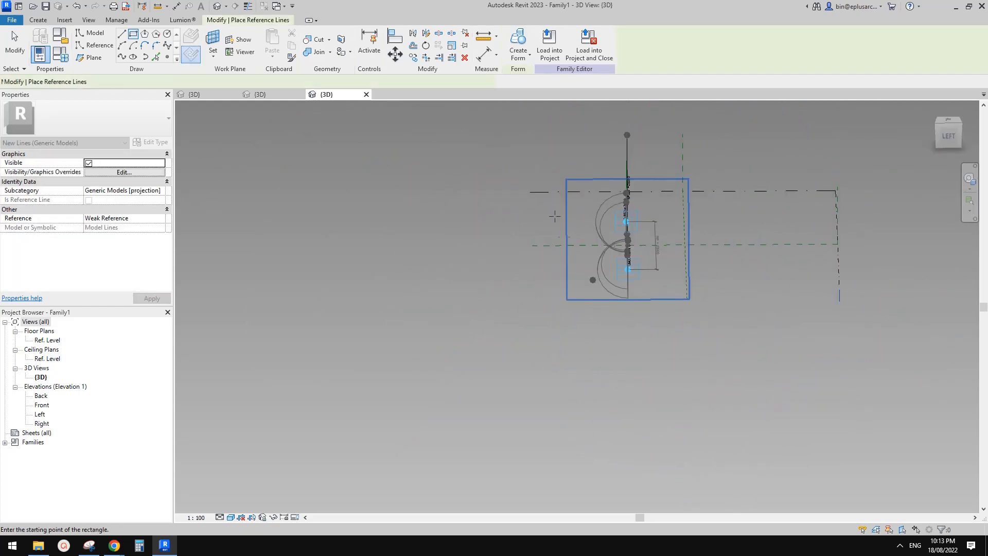
{"action": "mouse_move", "coordinate": [577, 251]}
{"action": "middle_mouse_down", "text": "shift"}
{"action": "mouse_move", "coordinate": [733, 192]}
{"action": "mouse_move", "coordinate": [572, 261]}
{"action": "middle_mouse_up", "text": "shift"}
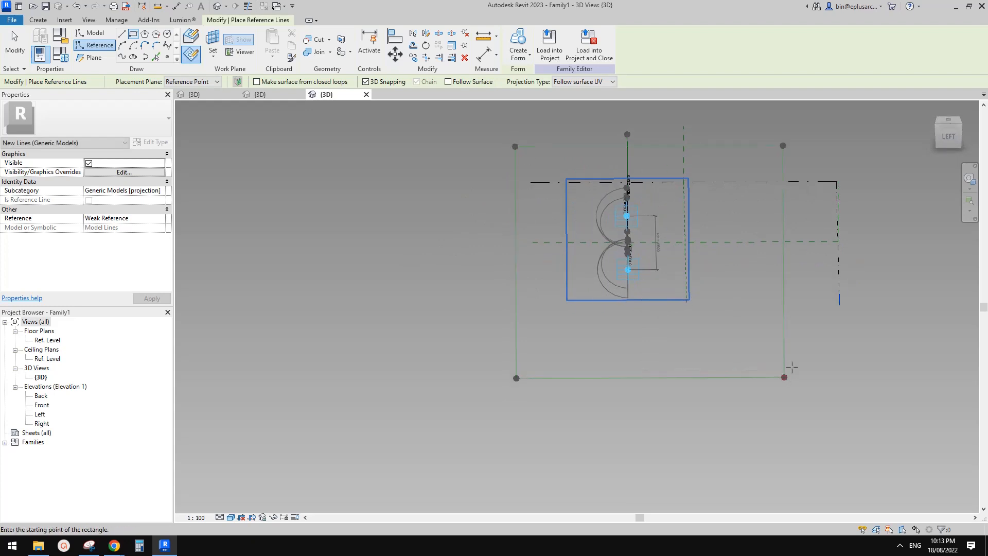
{"action": "key", "text": "Escape"}
{"action": "key", "text": "Escape"}
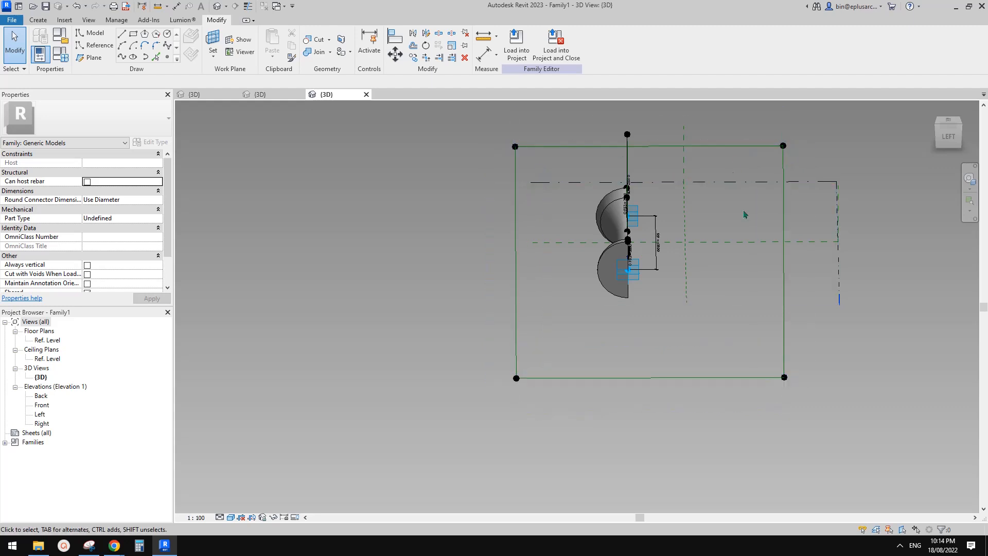
{"action": "key", "text": "ctrl+z"}
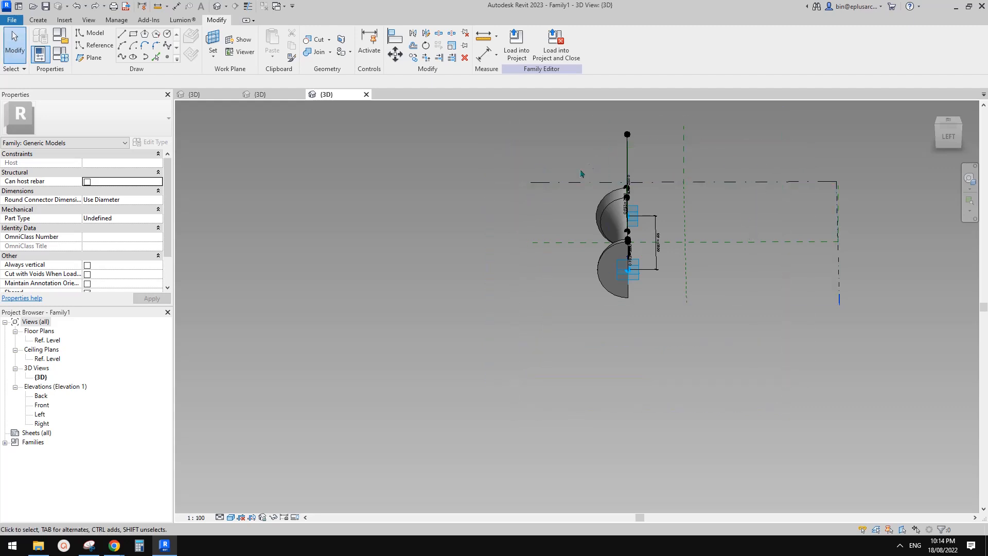
Step: Turn off 3D snapping and draw a large reference-line rectangle enclosing the form's end on the plane of the point at the OFS2 arc's end
{"action": "left_click", "coordinate": [93, 48]}
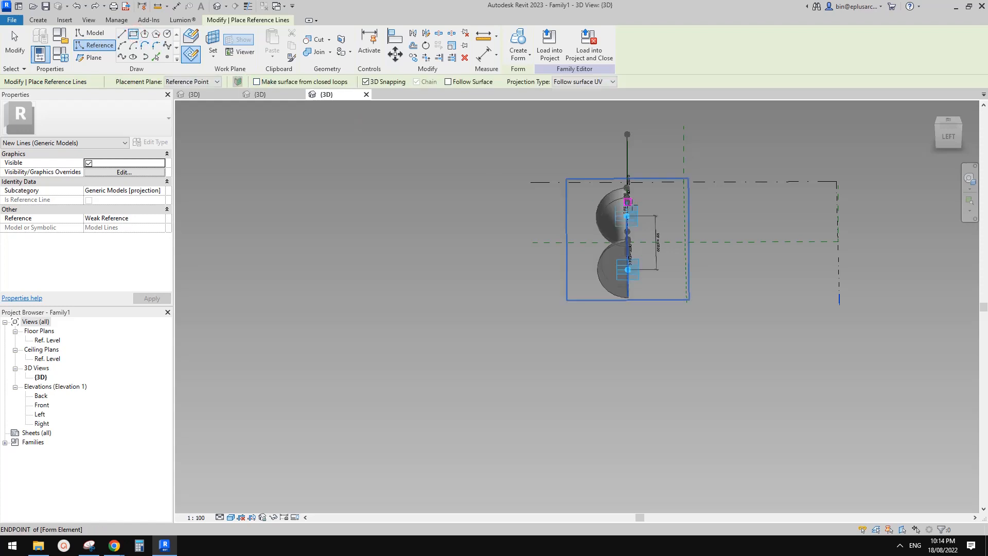
{"action": "mouse_move", "coordinate": [614, 216]}
{"action": "middle_mouse_down", "text": "shift"}
{"action": "mouse_move", "coordinate": [592, 219]}
{"action": "mouse_move", "coordinate": [633, 222]}
{"action": "mouse_move", "coordinate": [575, 221]}
{"action": "mouse_move", "coordinate": [613, 221]}
{"action": "middle_mouse_up", "text": "shift"}
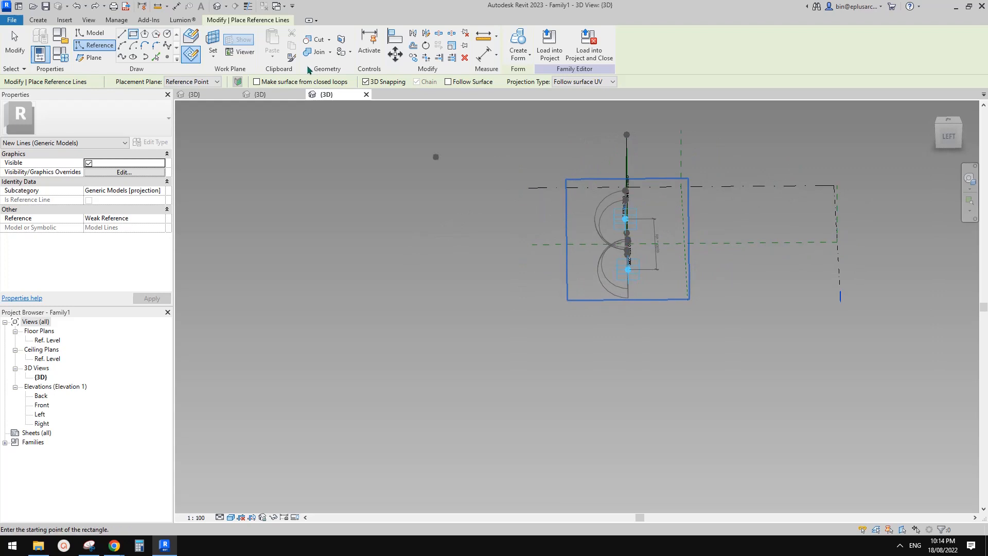
{"action": "left_click", "coordinate": [366, 82]}
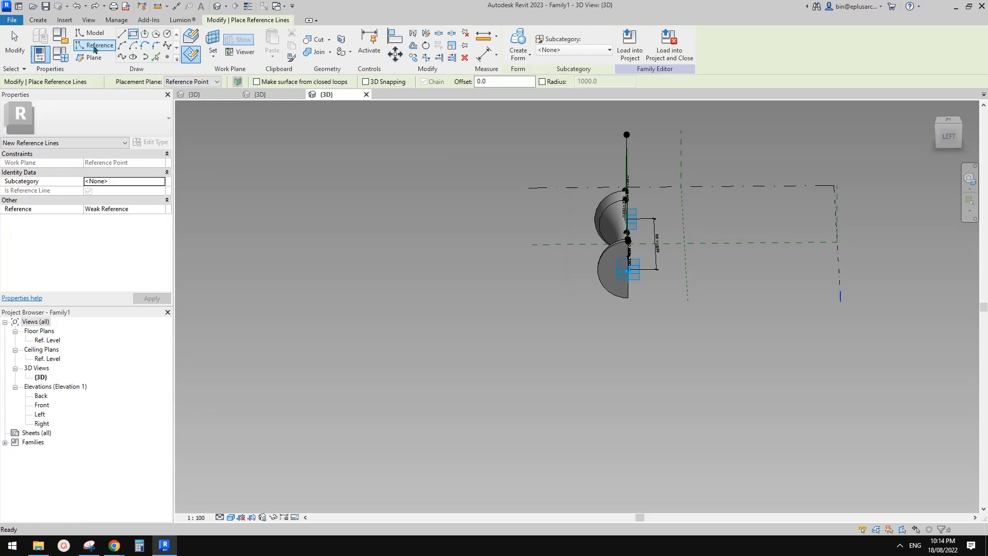
{"action": "left_click", "coordinate": [214, 41]}
{"action": "middle_click_drag", "start_coordinate": [669, 216], "coordinate": [828, 236], "text": "shift"}
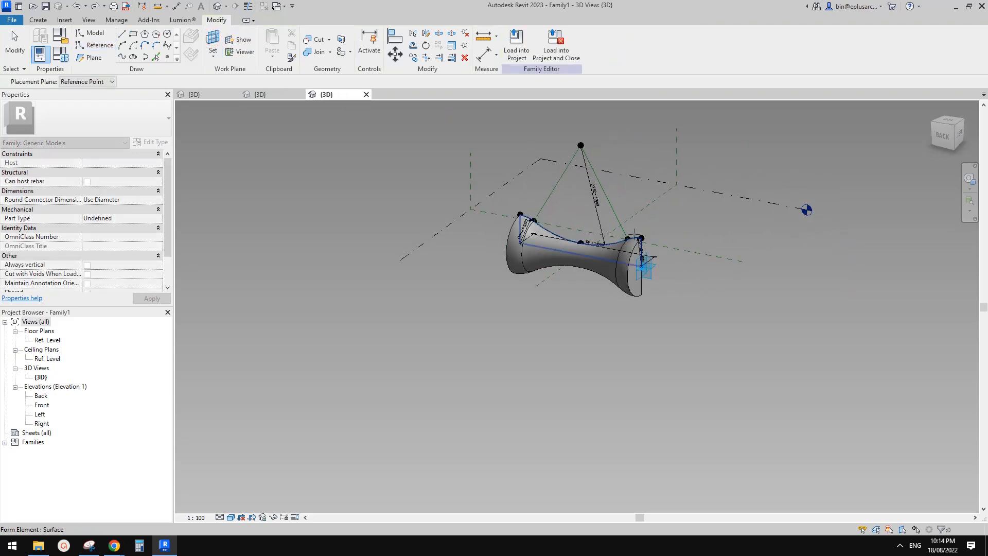
{"action": "left_click", "coordinate": [628, 238]}
{"action": "middle_click_drag", "start_coordinate": [677, 216], "coordinate": [541, 229], "text": "shift"}
{"action": "left_click", "coordinate": [772, 364]}
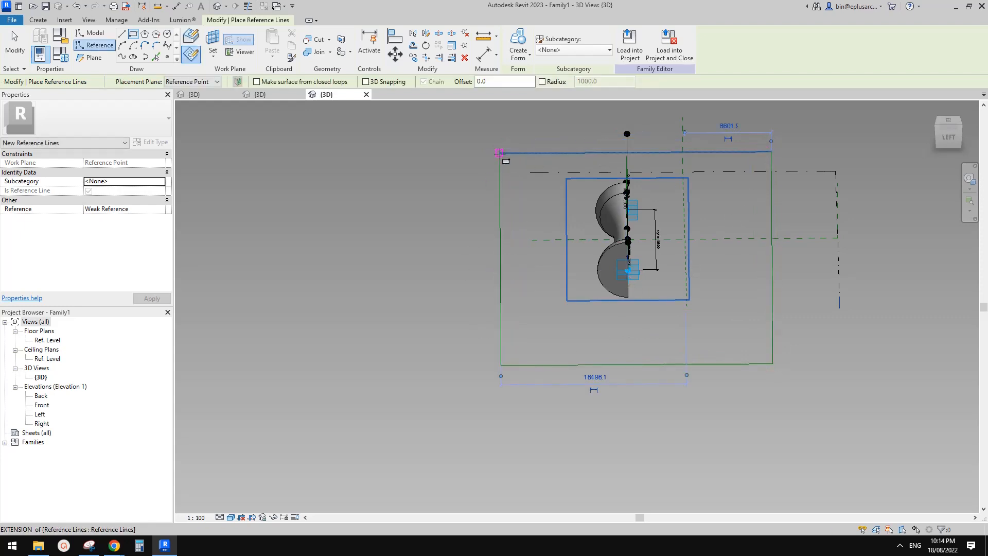
Step: Create a void form from the rectangle as a box extending 10000 outward, cutting the upper side of the form's end
{"action": "middle_click_drag", "start_coordinate": [489, 170], "coordinate": [530, 198], "text": "shift"}
{"action": "left_click", "coordinate": [520, 55]}
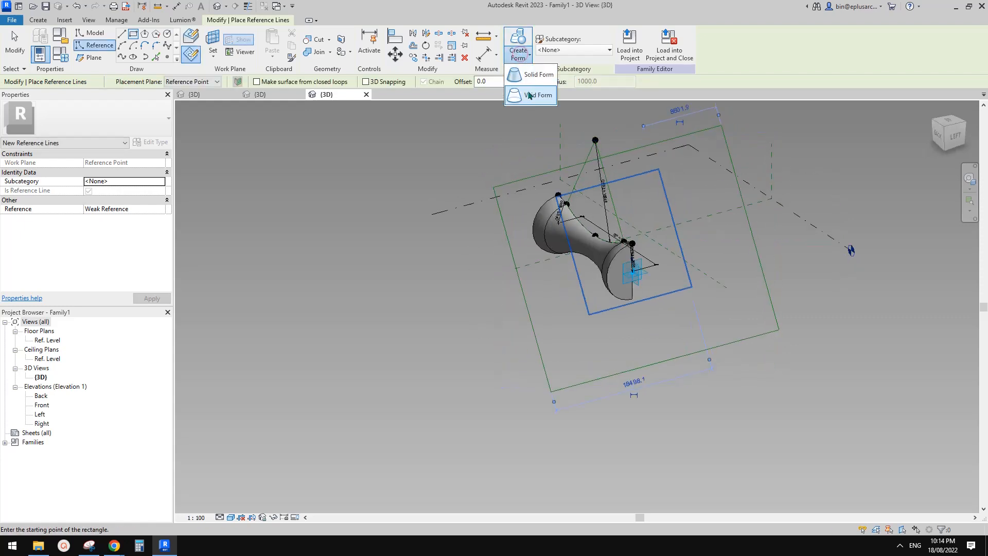
{"action": "left_click", "coordinate": [531, 94]}
{"action": "middle_click_drag", "start_coordinate": [707, 220], "coordinate": [823, 255], "text": "shift"}
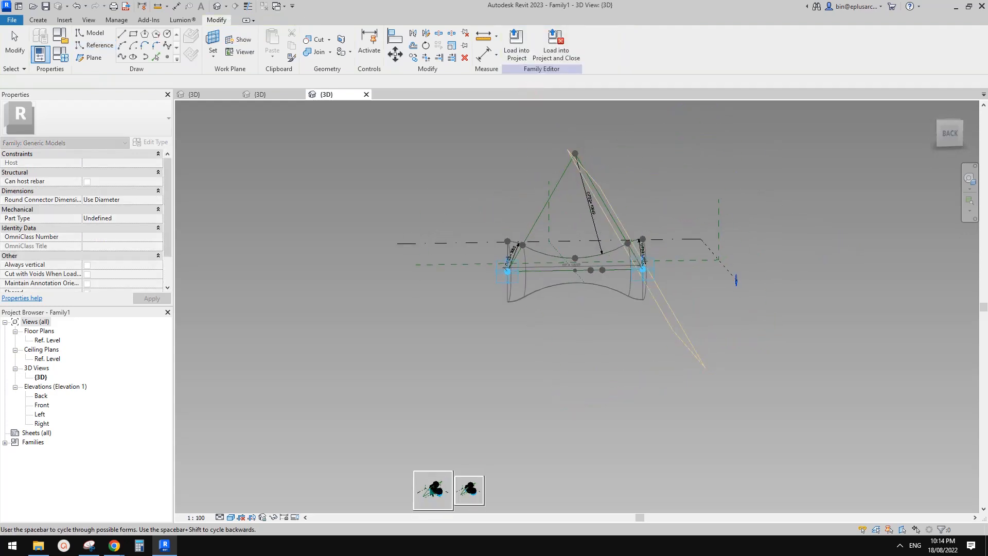
{"action": "left_click", "coordinate": [433, 489]}
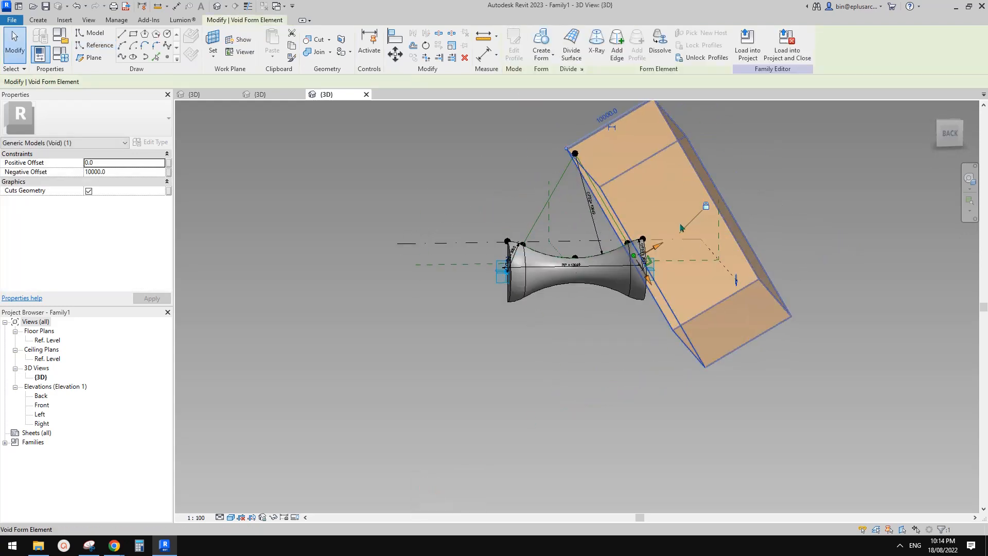
{"action": "middle_click_drag", "start_coordinate": [681, 227], "coordinate": [797, 286], "text": "shift"}
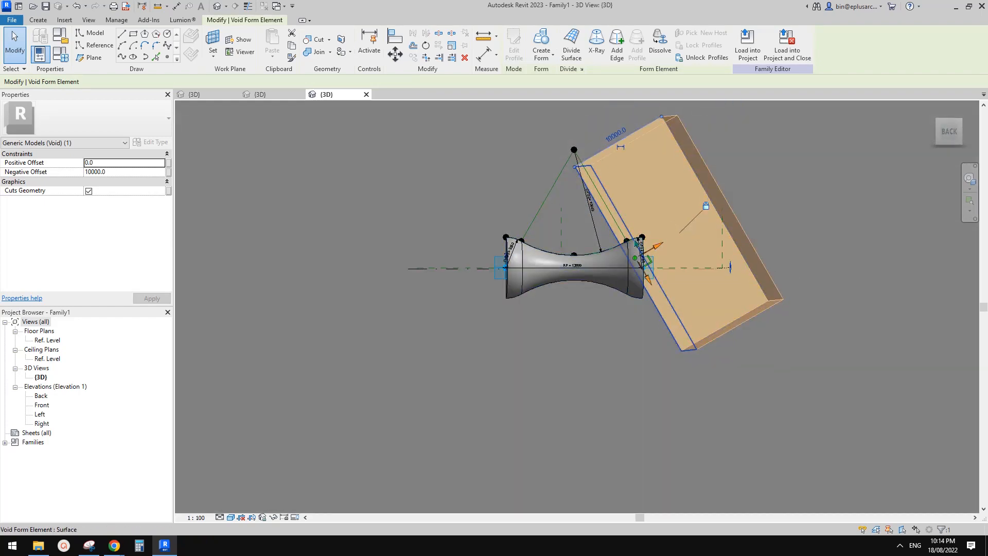
{"action": "left_click", "coordinate": [611, 432]}
{"action": "middle_click_drag", "start_coordinate": [597, 414], "coordinate": [530, 383], "text": "shift"}
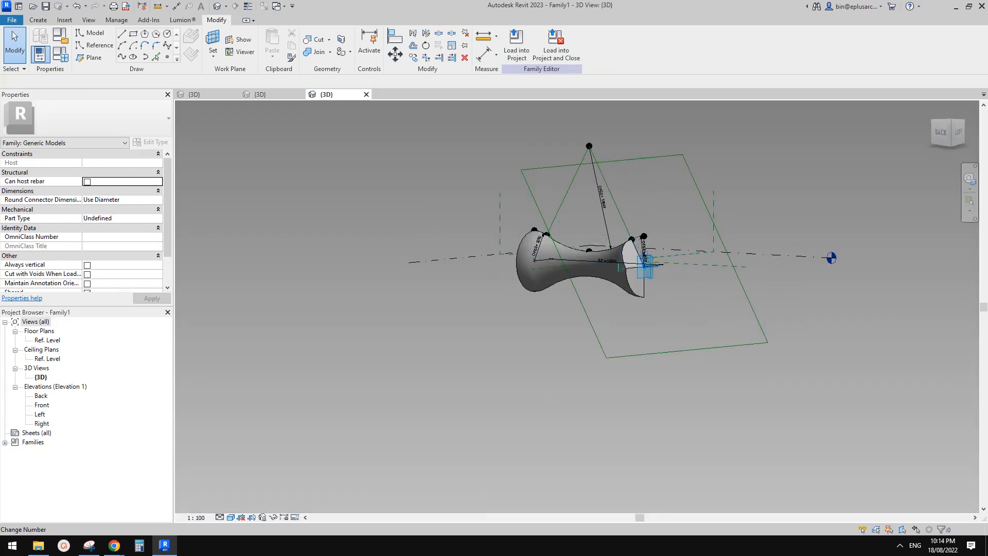
{"action": "middle_click_drag", "start_coordinate": [632, 270], "coordinate": [593, 334], "text": "shift"}
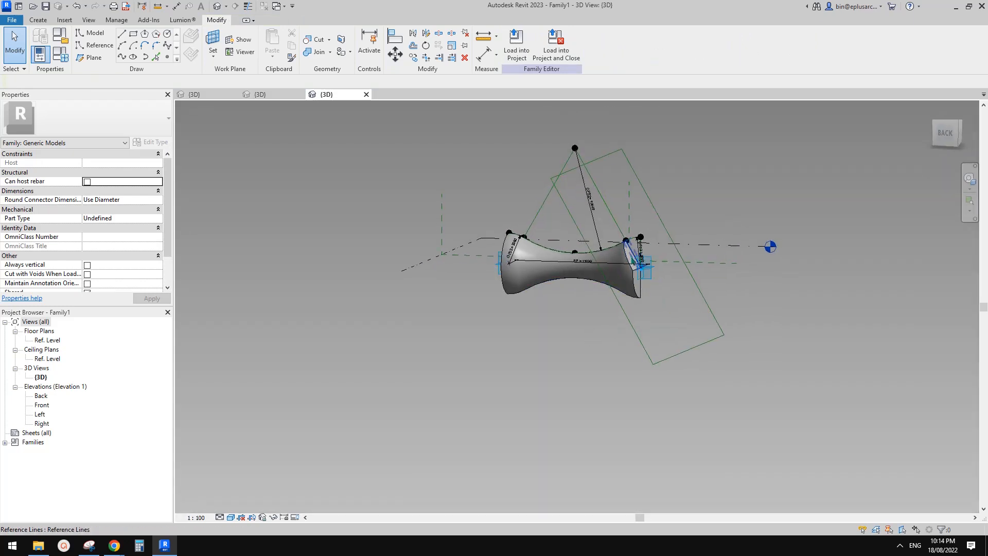
Step: Place a reference point on the middle section's lower curved edge and move it to the edge's end at normalized curve parameter 1, beside the cut
{"action": "middle_click_drag", "start_coordinate": [733, 355], "coordinate": [494, 185], "text": "shift"}
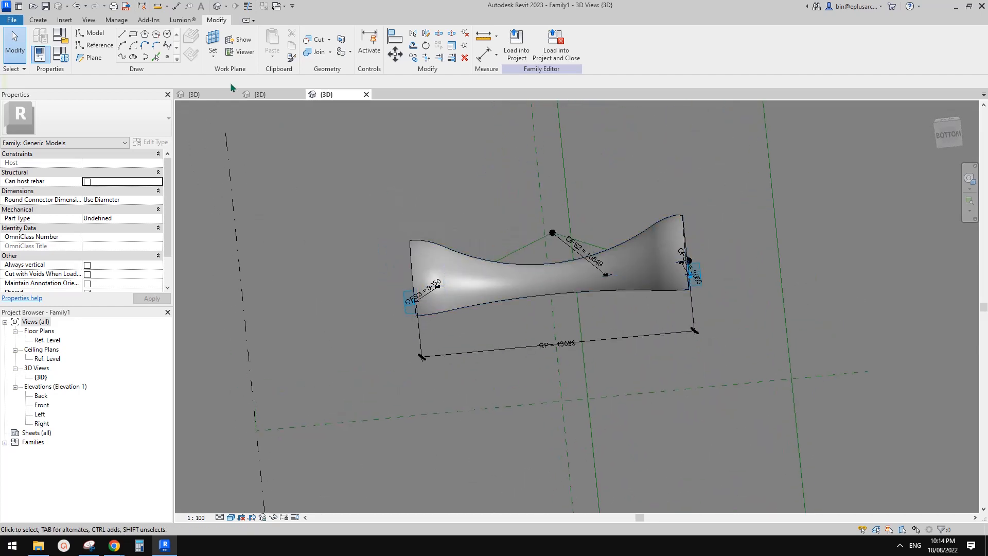
{"action": "left_click", "coordinate": [166, 56]}
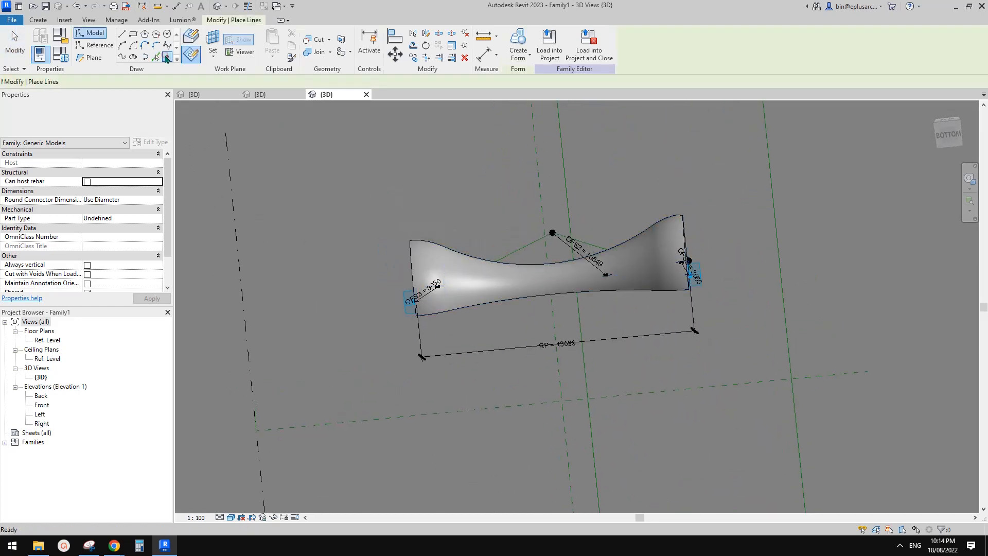
{"action": "left_click", "coordinate": [192, 37]}
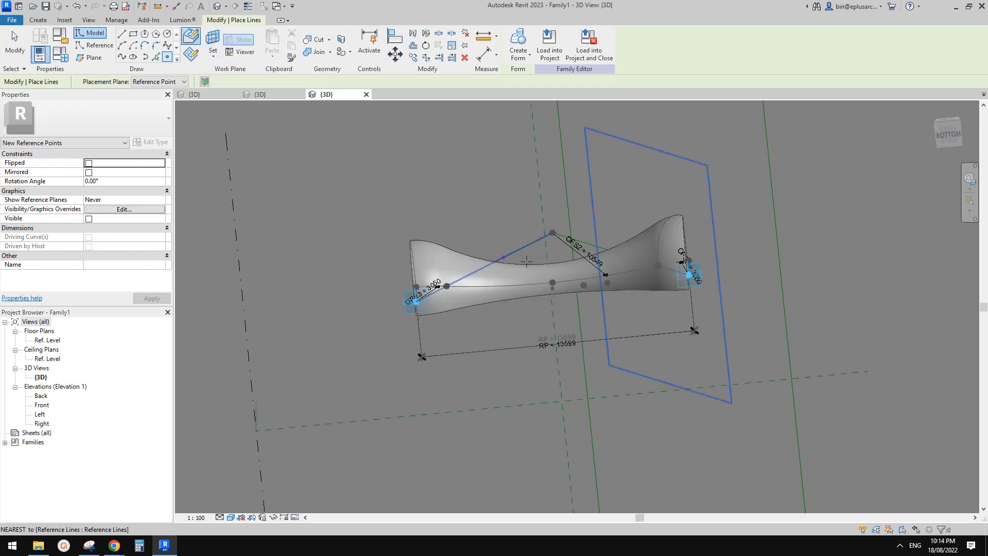
{"action": "scroll", "coordinate": [627, 291], "scroll_direction": "up", "scroll_amount": 3}
{"action": "left_click", "coordinate": [626, 289]}
{"action": "key", "text": "Escape"}
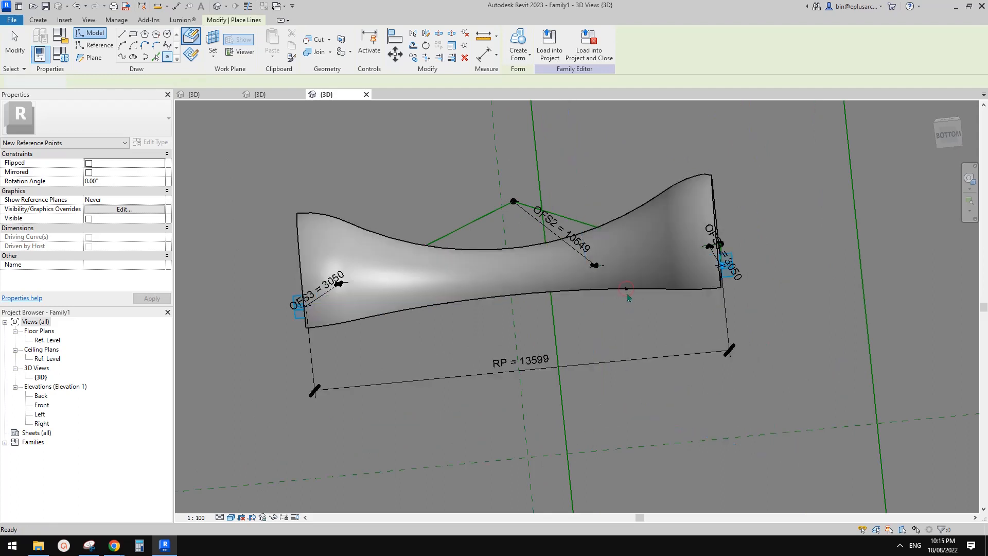
{"action": "left_click", "coordinate": [690, 295]}
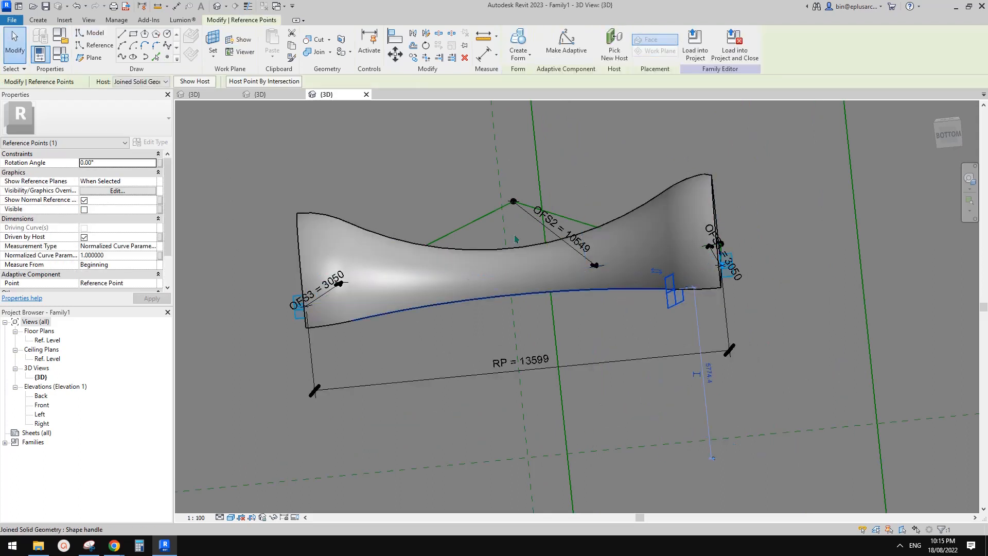
Step: Set the work plane to the new edge point and draw a large reference-line rectangle around the form on it
{"action": "left_click", "coordinate": [94, 47]}
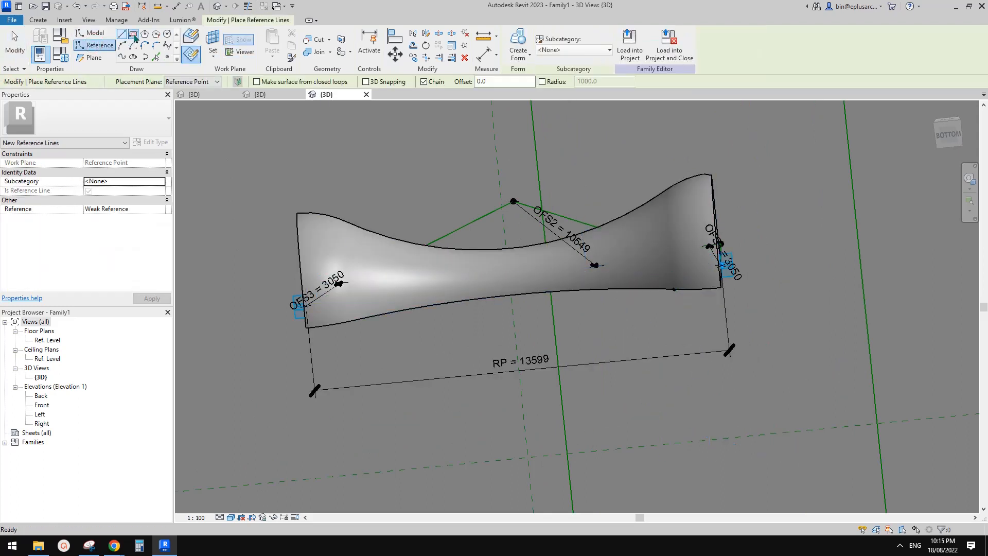
{"action": "left_click", "coordinate": [213, 42]}
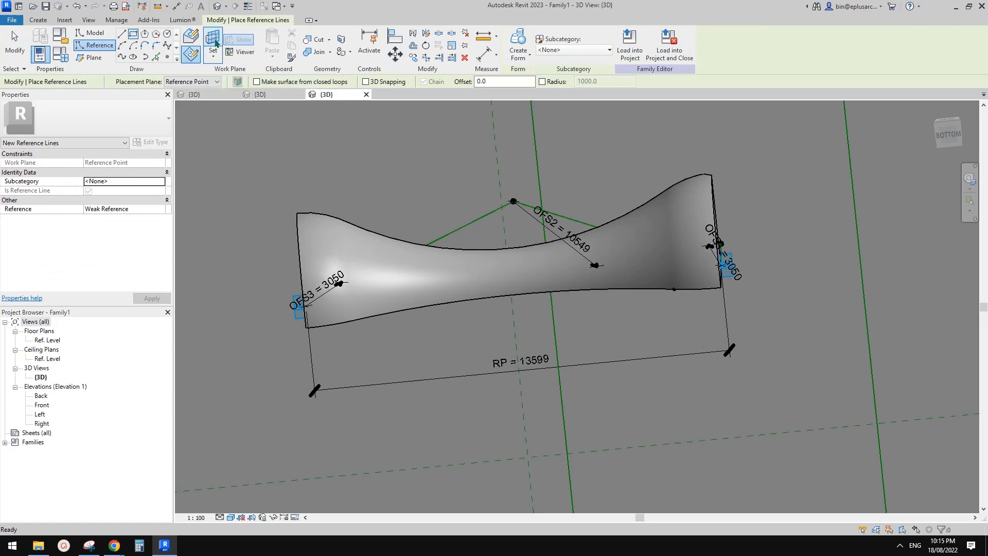
{"action": "left_click", "coordinate": [674, 289]}
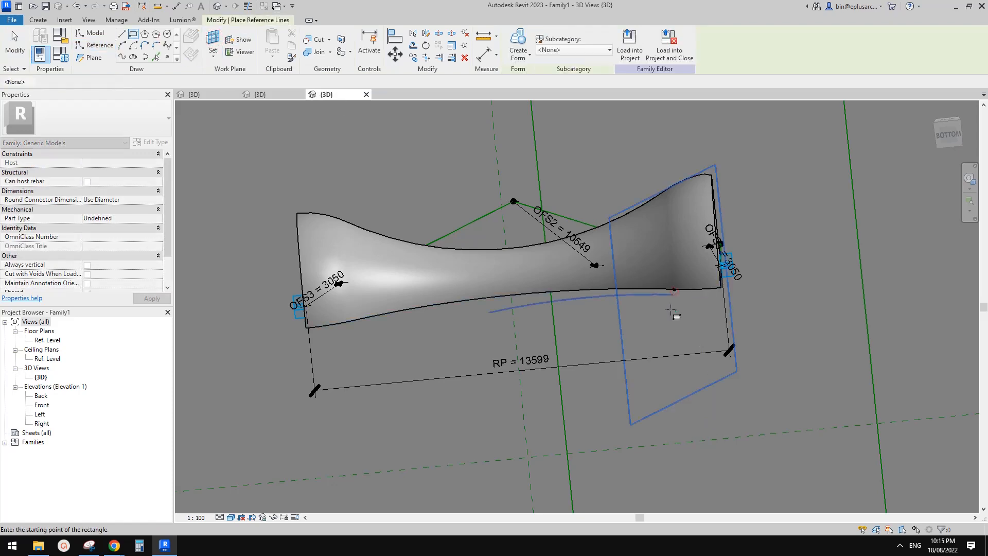
{"action": "middle_click_drag", "start_coordinate": [674, 289], "coordinate": [612, 284], "text": "shift"}
{"action": "left_click", "coordinate": [528, 194]}
{"action": "left_click", "coordinate": [773, 391]}
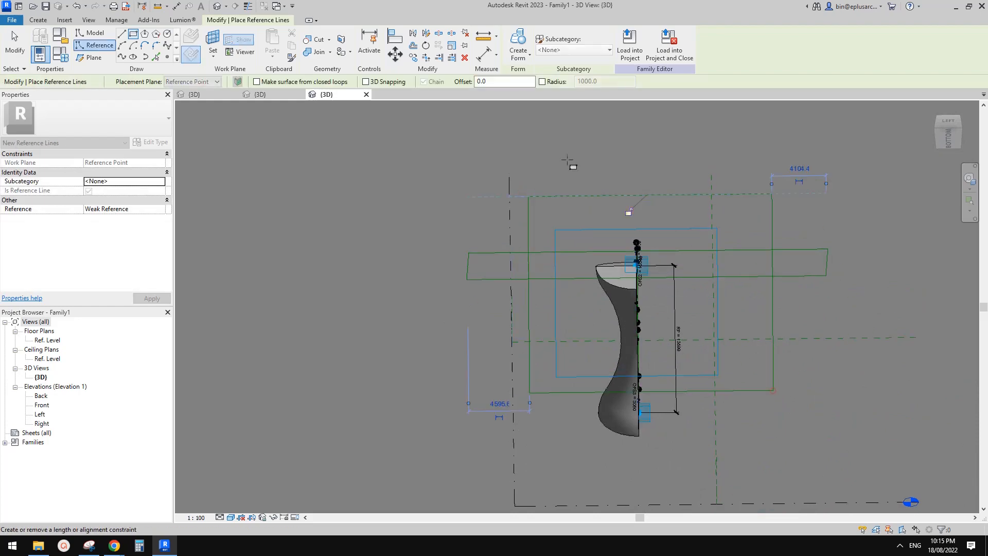
Step: Create a box-shaped void form from the new rectangle
{"action": "left_click", "coordinate": [515, 61]}
{"action": "left_click", "coordinate": [530, 93]}
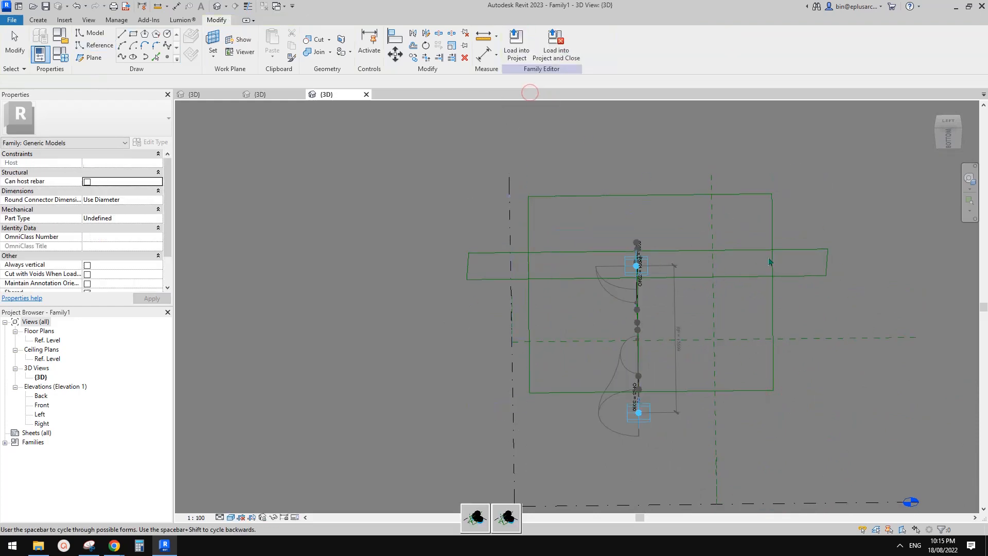
{"action": "middle_click_drag", "start_coordinate": [727, 219], "coordinate": [741, 299], "text": "shift"}
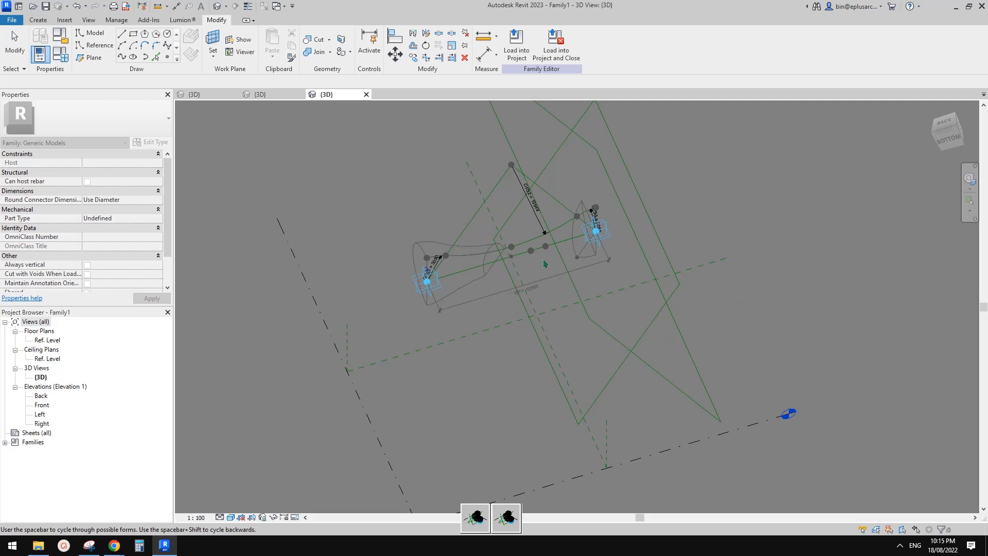
{"action": "left_click", "coordinate": [506, 518]}
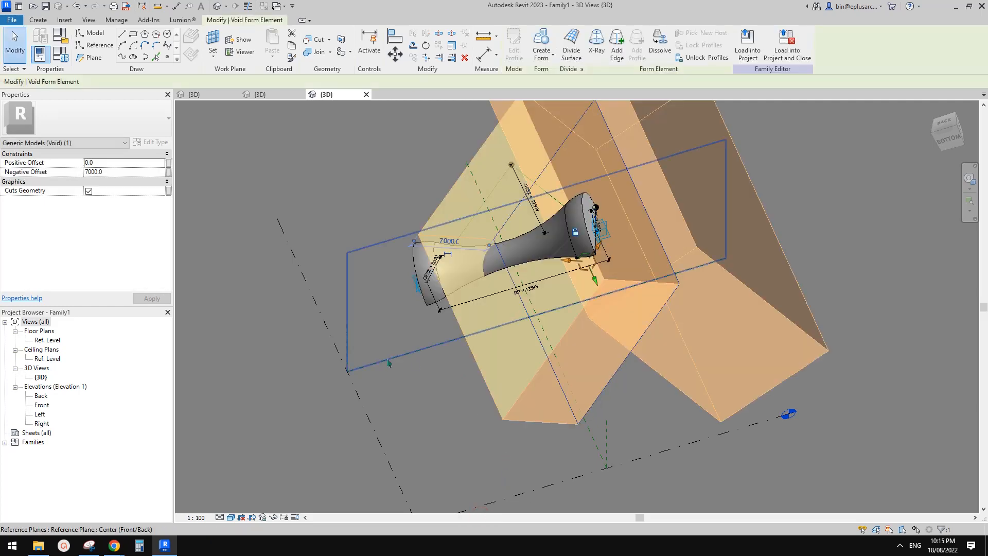
{"action": "middle_click_drag", "start_coordinate": [561, 370], "coordinate": [566, 412], "text": "shift"}
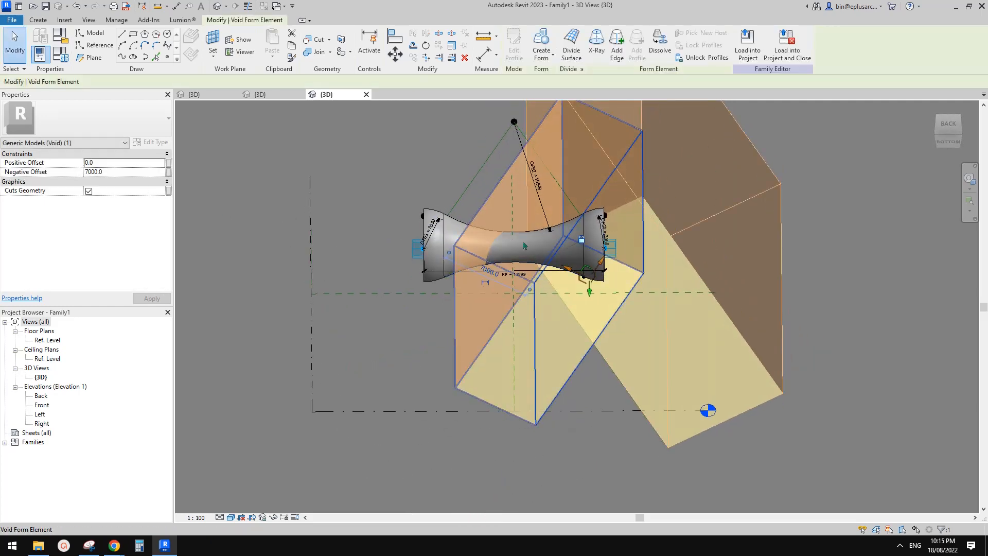
Step: Flip the void box outward by setting its negative offset to 0 and its positive offset to 5000
{"action": "left_click", "coordinate": [115, 173]}
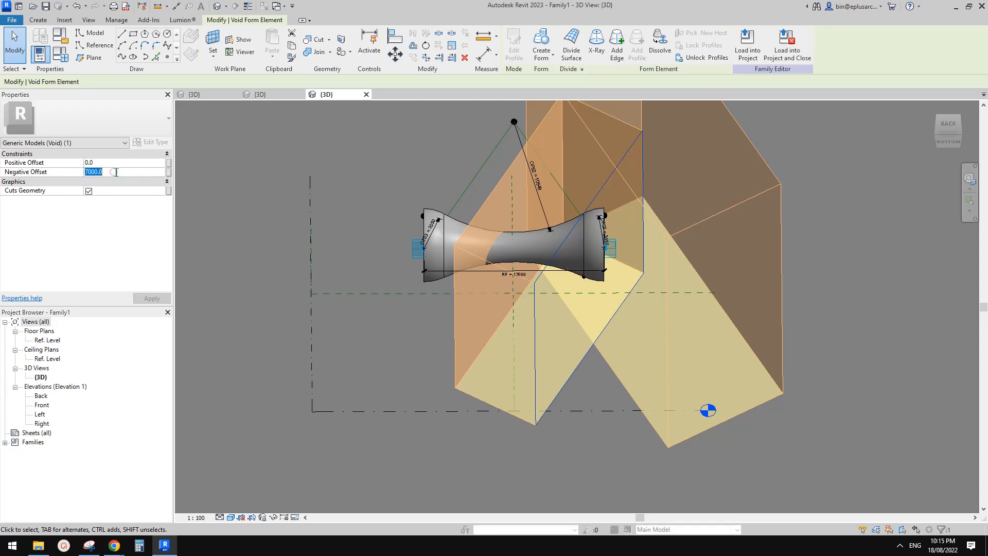
{"action": "left_click", "coordinate": [111, 163]}
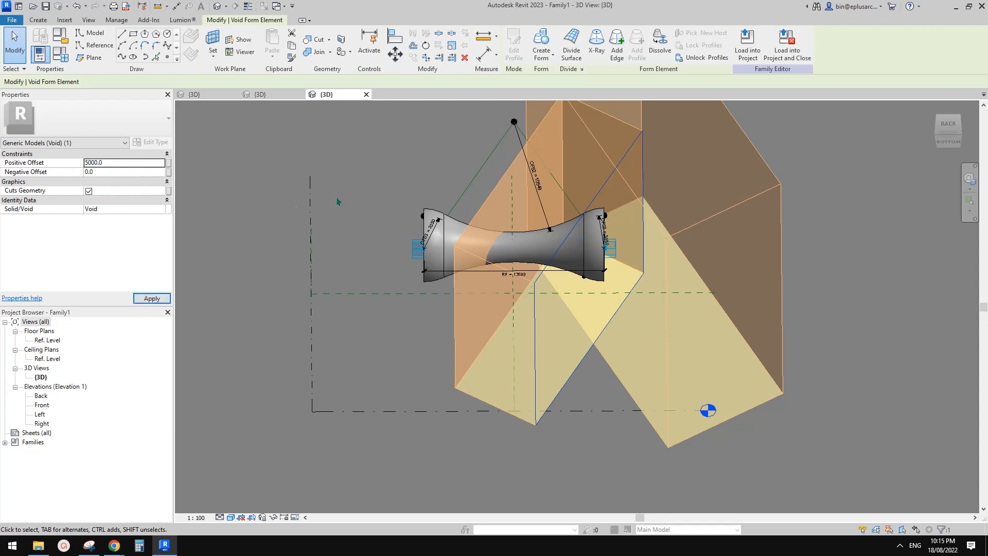
{"action": "left_click", "coordinate": [323, 178]}
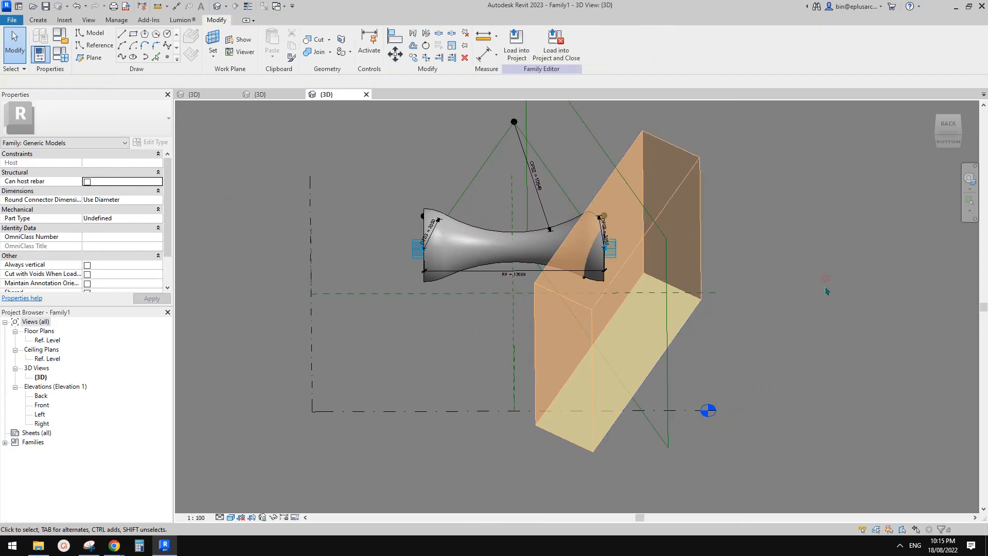
{"action": "middle_click_drag", "start_coordinate": [600, 325], "coordinate": [611, 367], "text": "shift"}
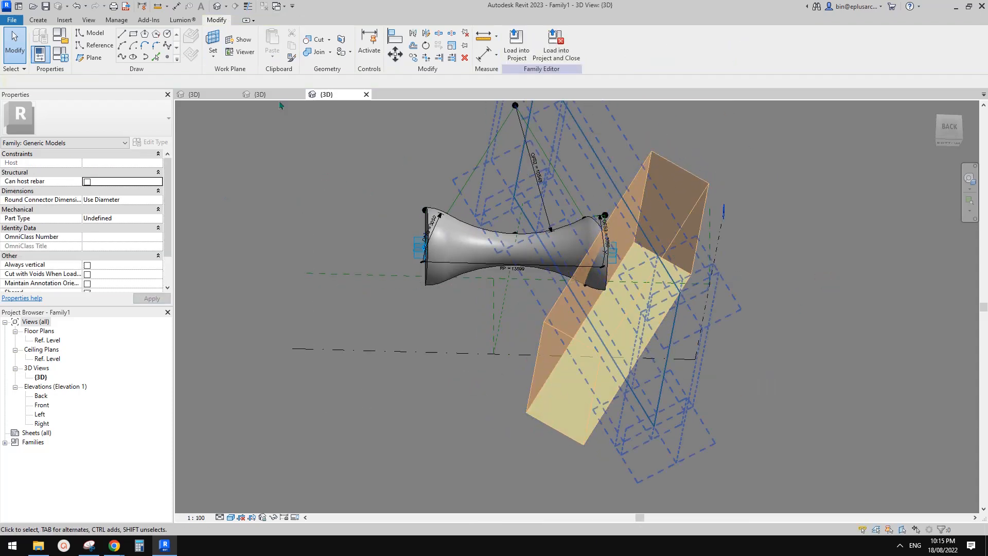
Step: Cut the half-revolved solid with the new void box to trim the remaining part of the flared end
{"action": "left_click", "coordinate": [318, 40]}
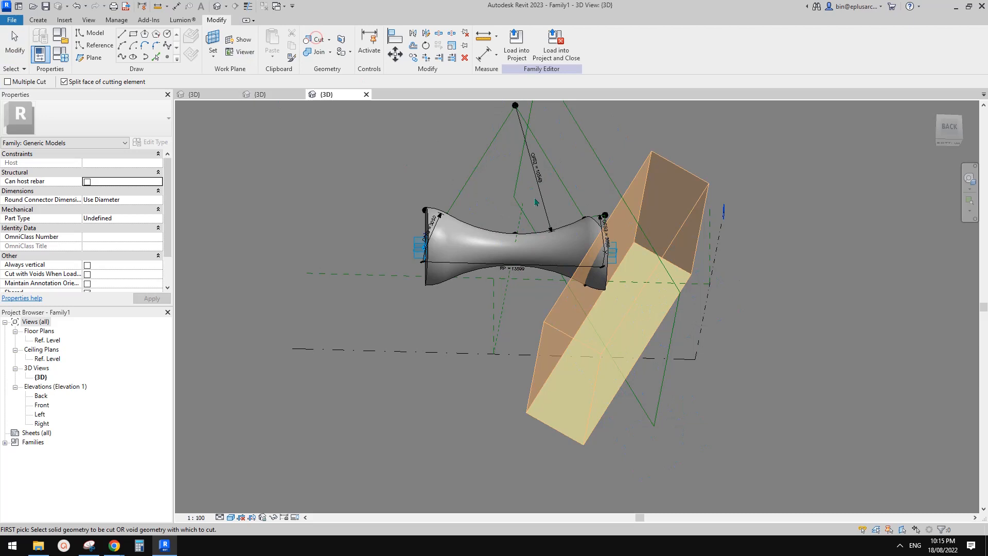
{"action": "left_click", "coordinate": [582, 241]}
{"action": "left_click", "coordinate": [688, 221]}
{"action": "key", "text": "Escape"}
Step: Place a reference point on the lower curved edge toward the untrimmed end and move it to the edge's end, at normalized curve parameter 0
{"action": "middle_click_drag", "start_coordinate": [778, 269], "coordinate": [506, 292], "text": "shift"}
{"action": "scroll", "coordinate": [506, 293], "scroll_direction": "up", "scroll_amount": 2}
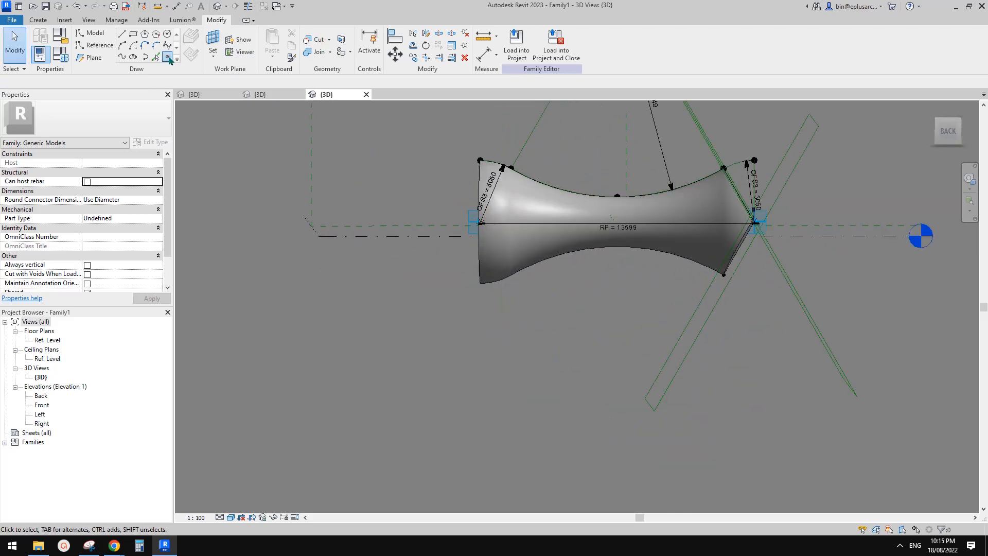
{"action": "left_click", "coordinate": [167, 57]}
{"action": "middle_click_drag", "start_coordinate": [613, 232], "coordinate": [566, 178], "text": "shift"}
{"action": "left_click", "coordinate": [528, 273]}
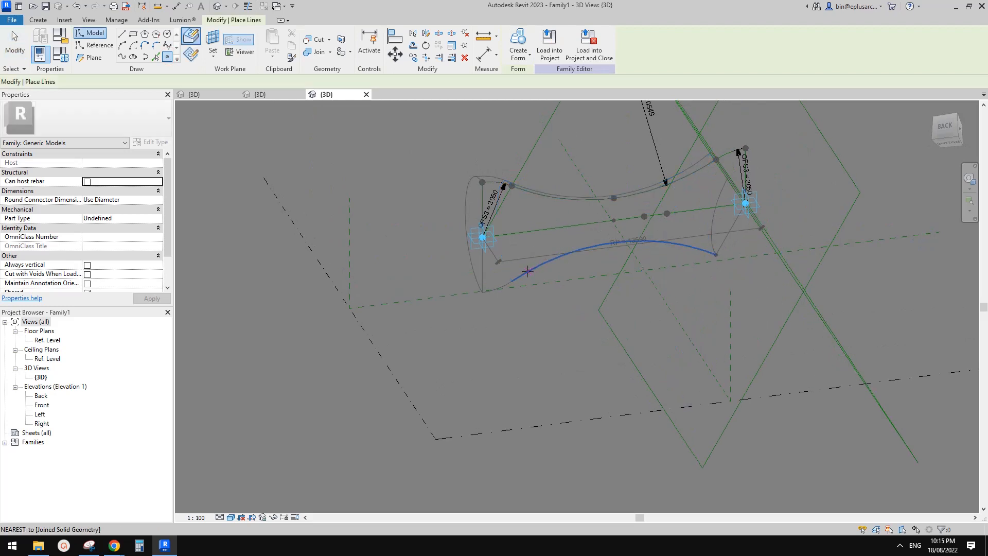
{"action": "key", "text": "Escape"}
{"action": "left_click", "coordinate": [528, 275]}
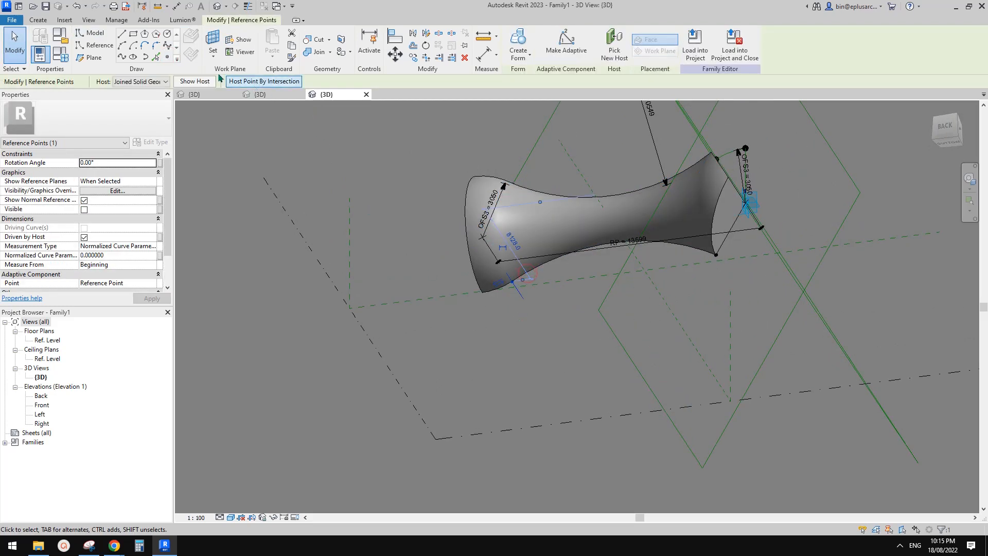
Step: Draw a rectangle of reference lines on the work plane of the reference point at the lower curved edge's end
{"action": "left_click", "coordinate": [99, 46]}
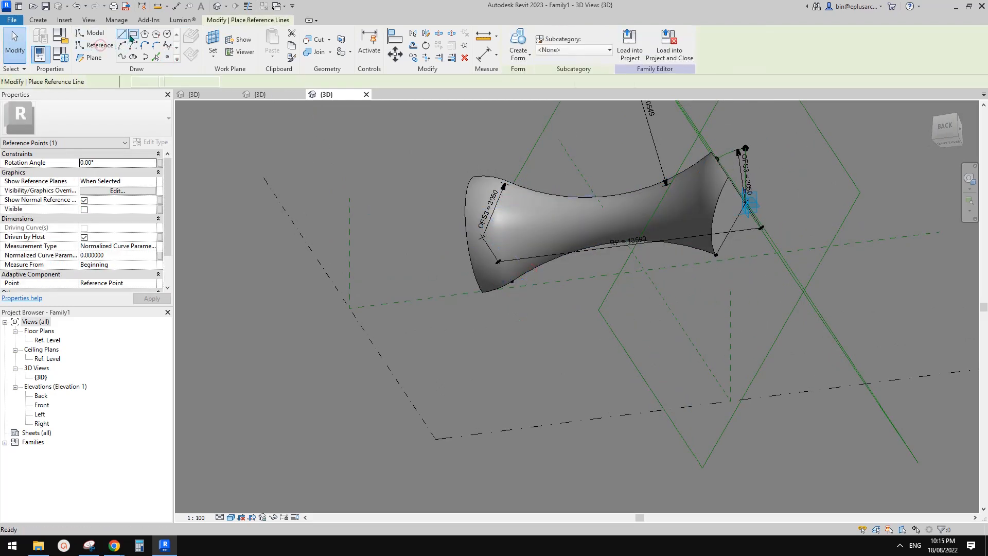
{"action": "left_click", "coordinate": [212, 43]}
{"action": "left_click", "coordinate": [513, 283]}
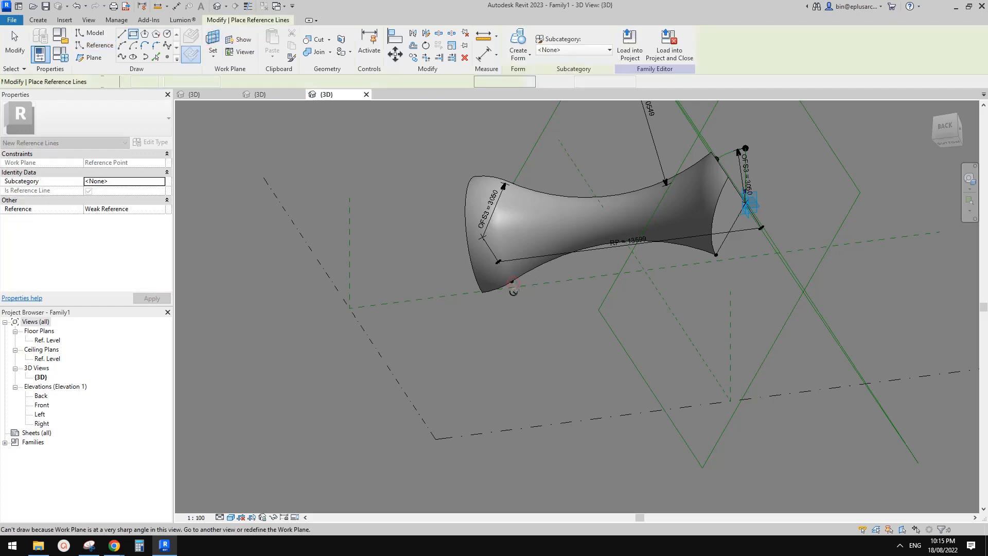
{"action": "scroll", "coordinate": [514, 289], "scroll_direction": "down", "scroll_amount": 2}
{"action": "middle_click_drag", "start_coordinate": [513, 289], "coordinate": [681, 324], "text": "shift"}
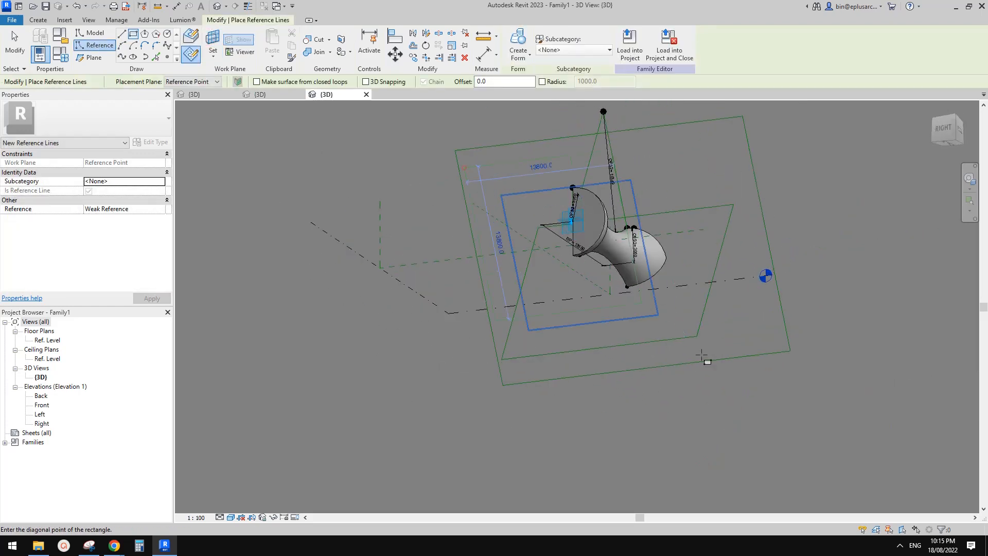
Step: Create a box-shaped void form from the reference-line rectangle to trim the lower part of the remaining flared end
{"action": "left_click", "coordinate": [518, 51]}
{"action": "left_click", "coordinate": [528, 91]}
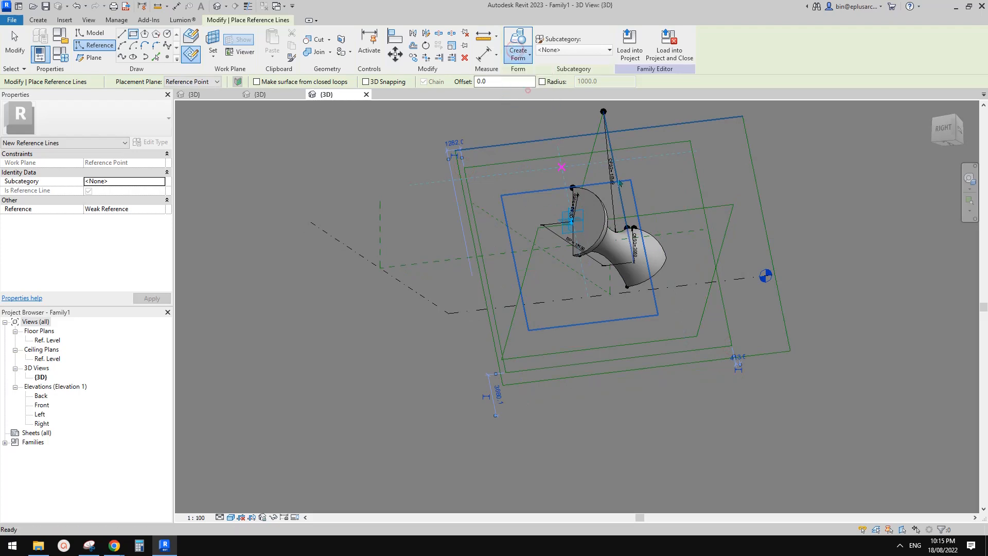
{"action": "middle_click_drag", "start_coordinate": [750, 277], "coordinate": [540, 299], "text": "shift"}
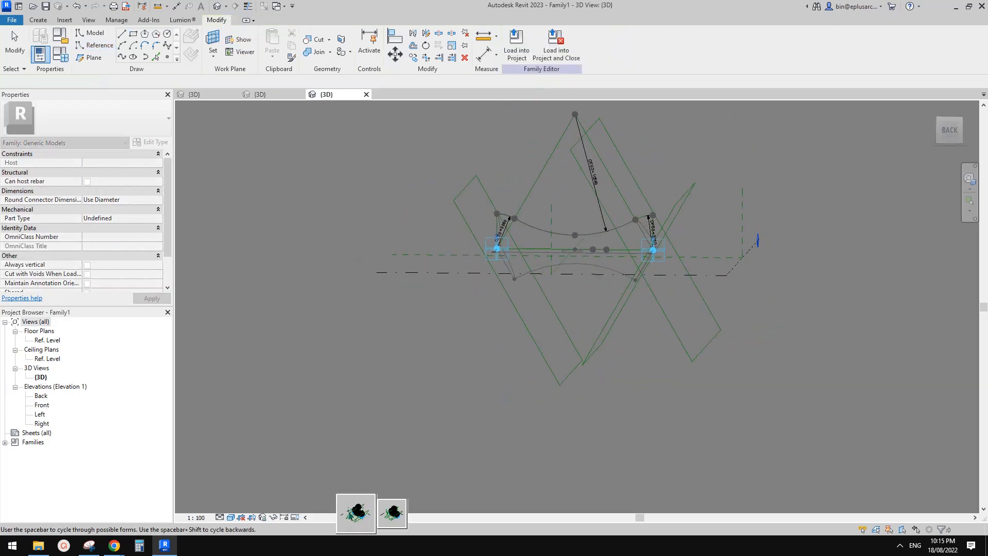
{"action": "left_click", "coordinate": [350, 512]}
{"action": "left_click", "coordinate": [469, 333]}
{"action": "middle_click_drag", "start_coordinate": [470, 333], "coordinate": [635, 420], "text": "shift"}
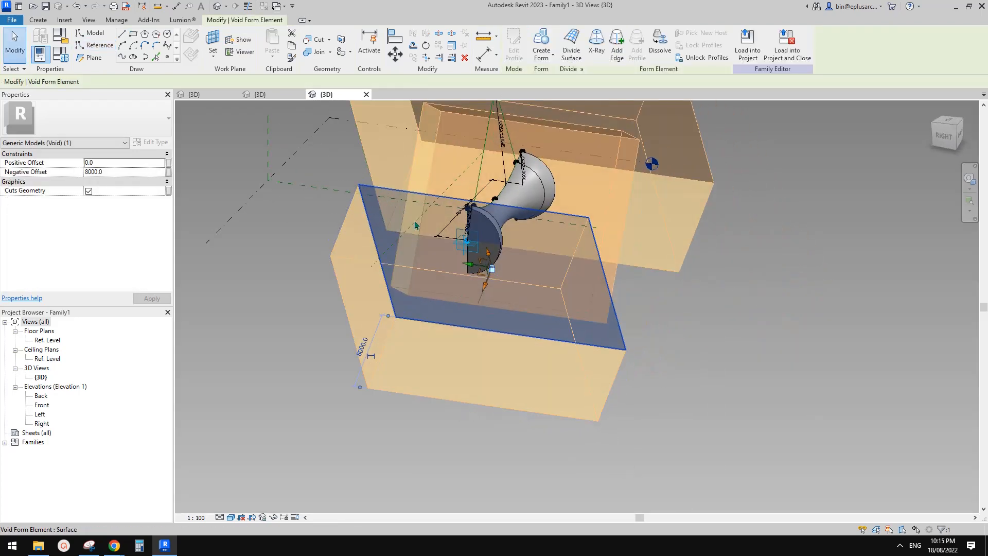
Step: Place a reference point on the upper curved edge near the same flared end and move it to the edge's end
{"action": "middle_click_drag", "start_coordinate": [582, 252], "coordinate": [478, 235], "text": "shift"}
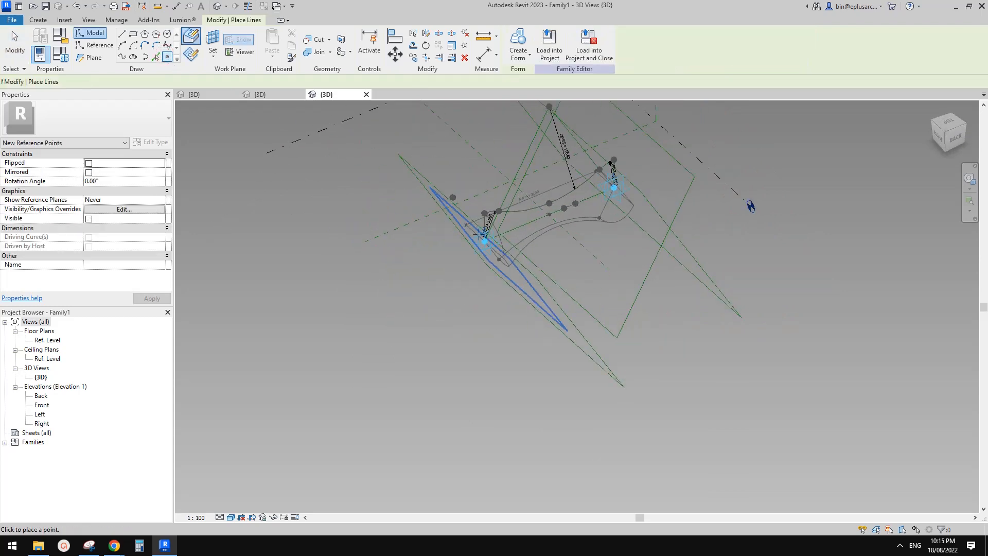
{"action": "scroll", "coordinate": [519, 210], "scroll_direction": "up", "scroll_amount": 2}
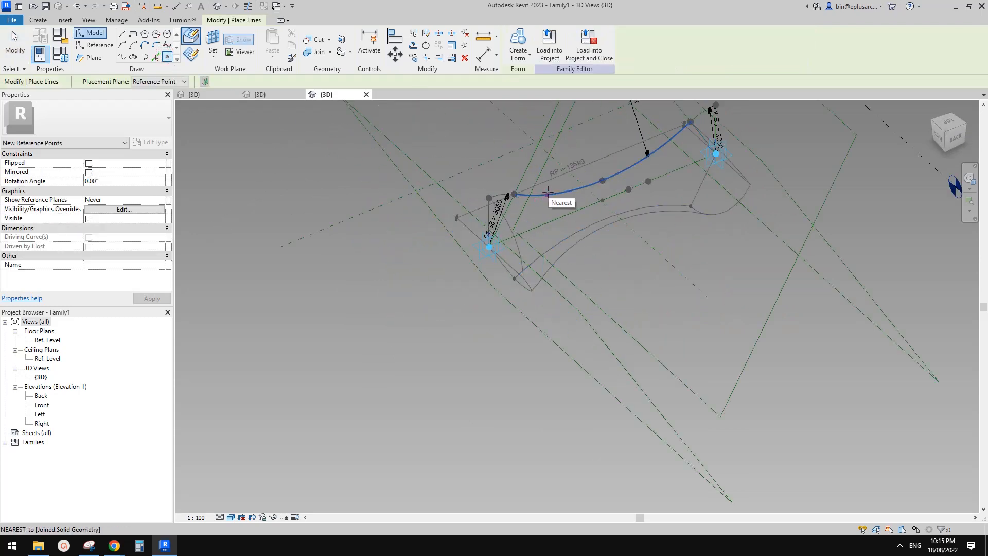
{"action": "left_click", "coordinate": [548, 194]}
{"action": "key", "text": "Escape"}
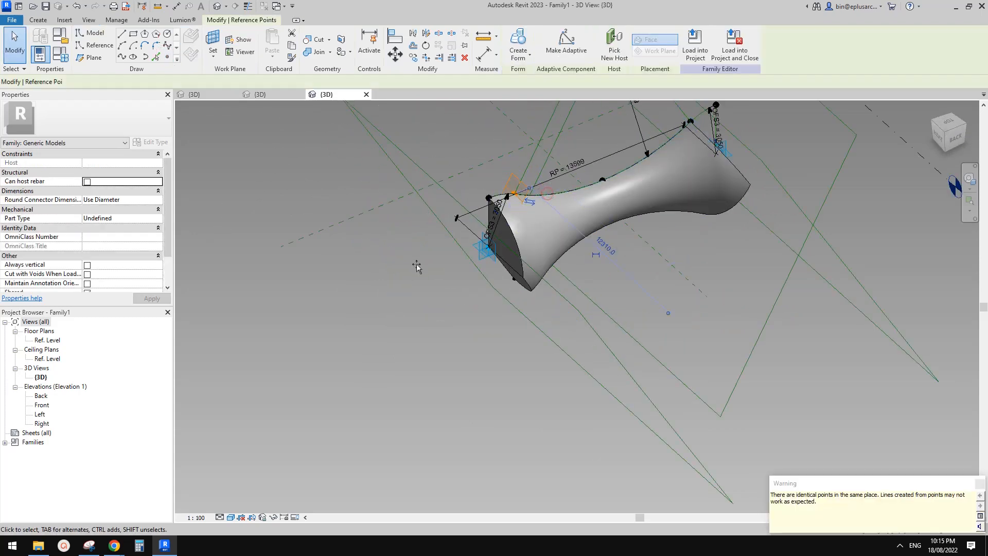
Step: Draw a rectangle of model lines on the work plane of the reference point at the upper curved edge's end
{"action": "left_click", "coordinate": [95, 45]}
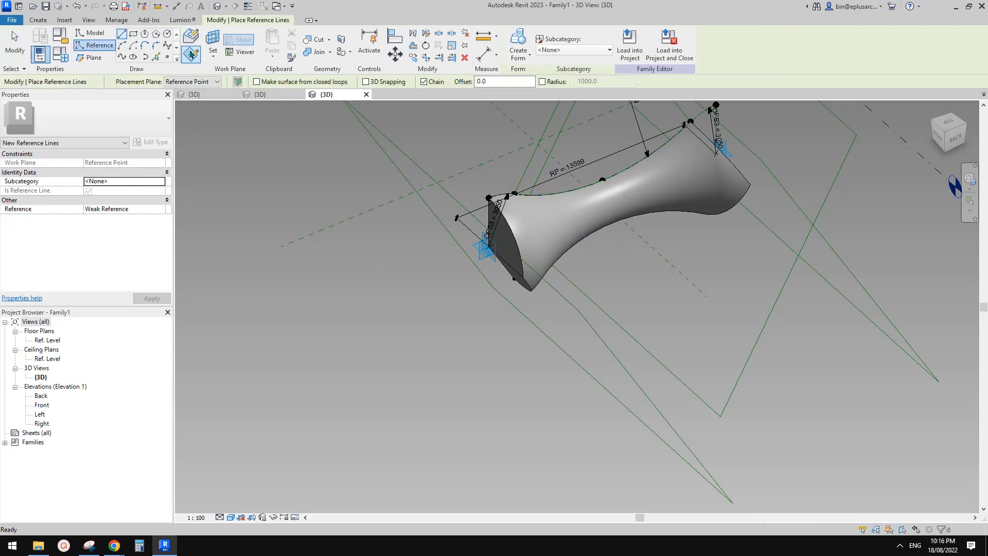
{"action": "left_click", "coordinate": [213, 38]}
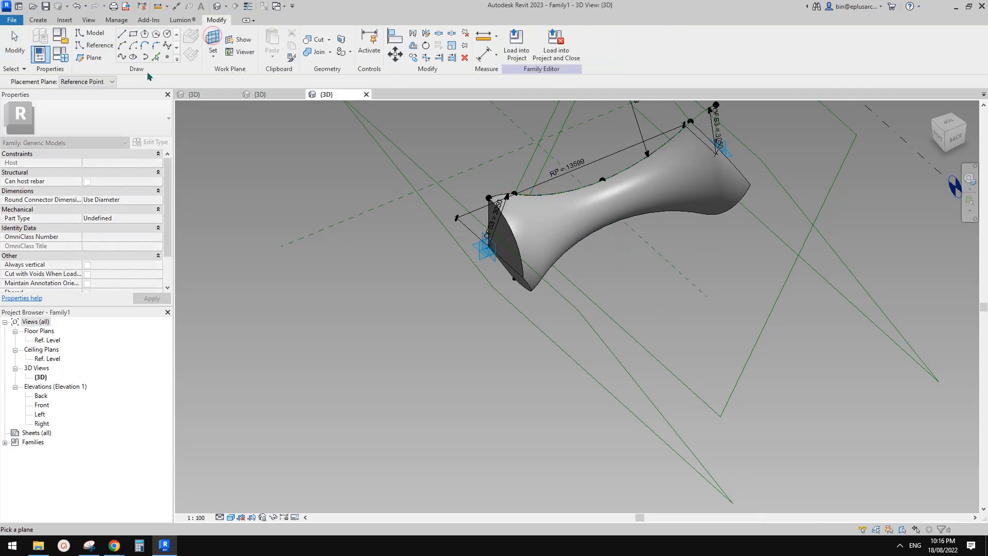
{"action": "left_click", "coordinate": [133, 34]}
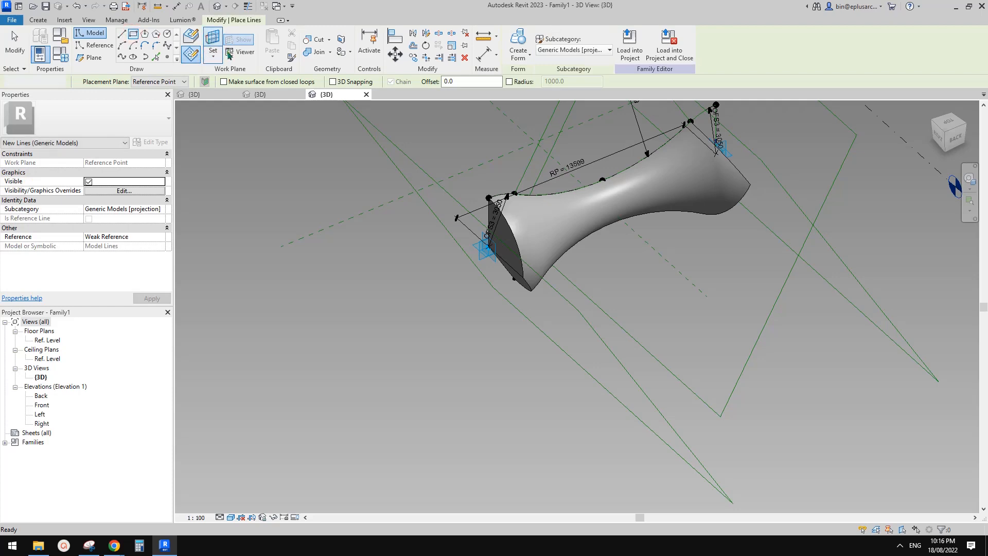
{"action": "key", "text": "Escape"}
{"action": "left_click", "coordinate": [486, 251]}
{"action": "middle_click_drag", "start_coordinate": [496, 237], "coordinate": [587, 239], "text": "shift"}
{"action": "left_click", "coordinate": [407, 123]}
{"action": "left_click", "coordinate": [576, 296]}
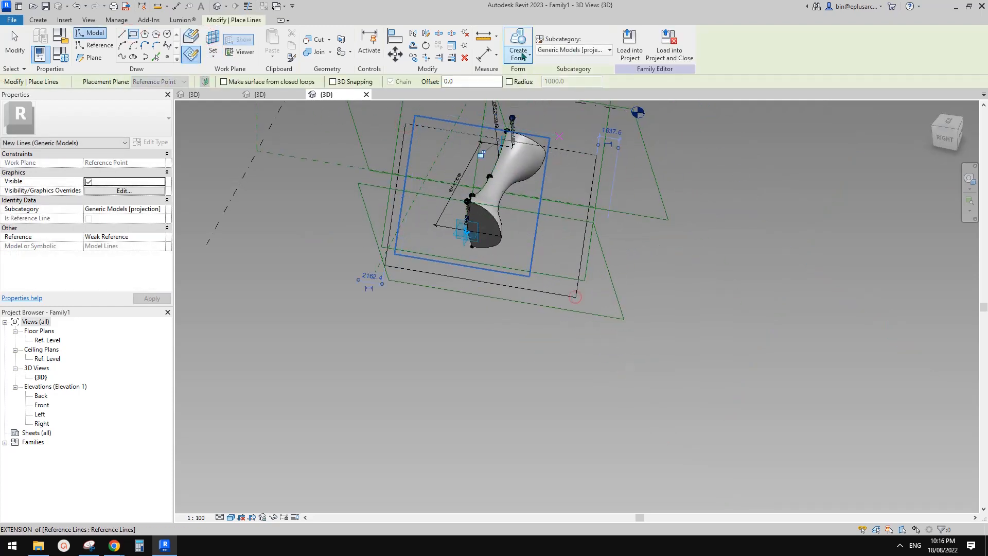
Step: Try to create a void form from the model-line rectangle to cut the upper part of the flared end
{"action": "left_click", "coordinate": [518, 52]}
{"action": "left_click", "coordinate": [530, 96]}
{"action": "middle_click_drag", "start_coordinate": [620, 194], "coordinate": [470, 145], "text": "shift"}
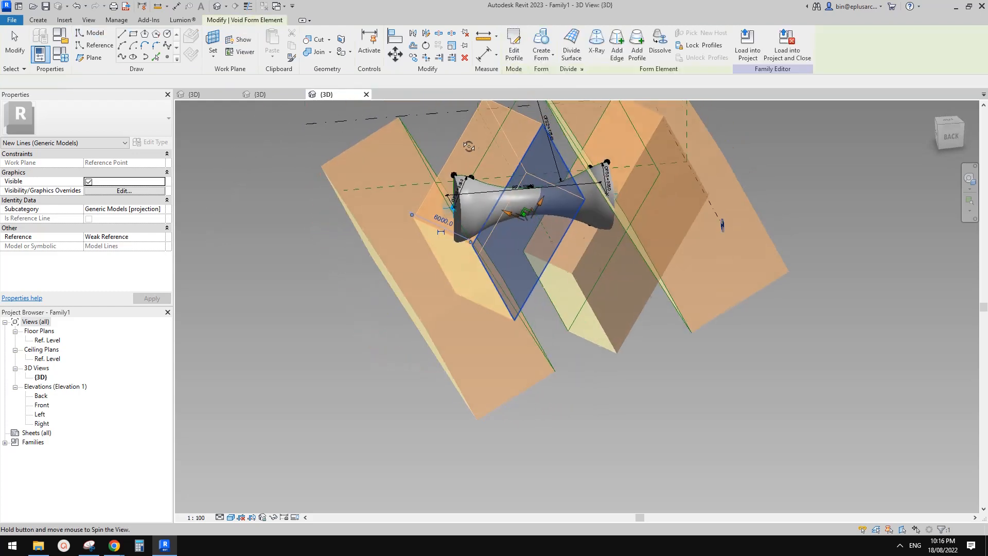
{"action": "left_click", "coordinate": [254, 238]}
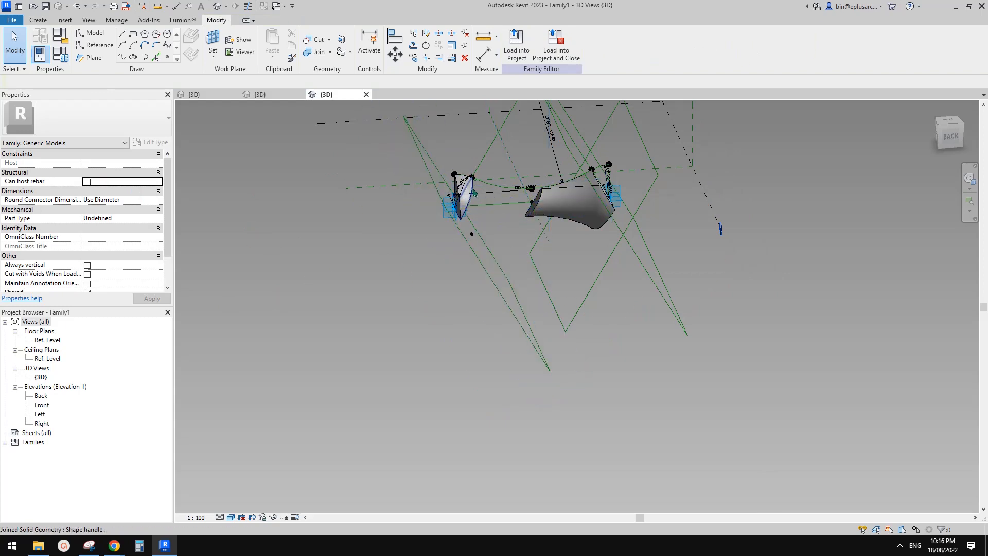
Step: Examine how the new void box cuts the half-revolved solid and check the void's faces and properties for offset settings
{"action": "scroll", "coordinate": [532, 215], "scroll_direction": "up", "scroll_amount": 5}
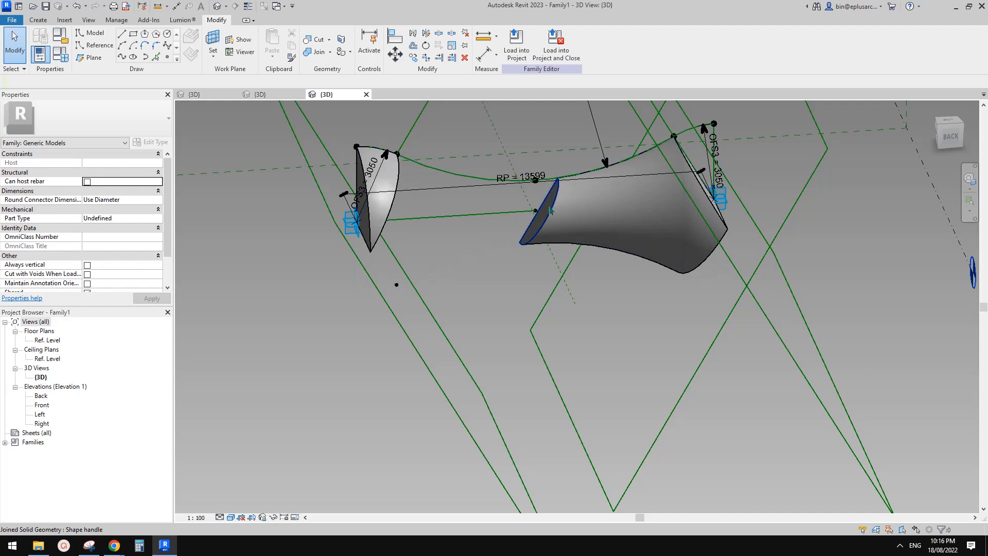
{"action": "left_click", "coordinate": [550, 210]}
{"action": "left_click", "coordinate": [701, 319]}
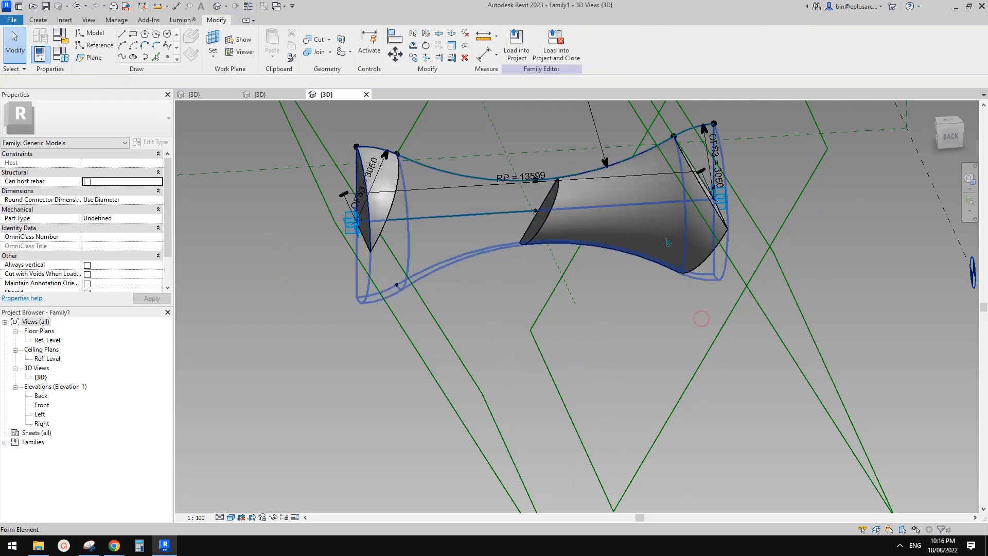
{"action": "left_click", "coordinate": [659, 223]}
{"action": "scroll", "coordinate": [564, 225], "scroll_direction": "down", "scroll_amount": 4}
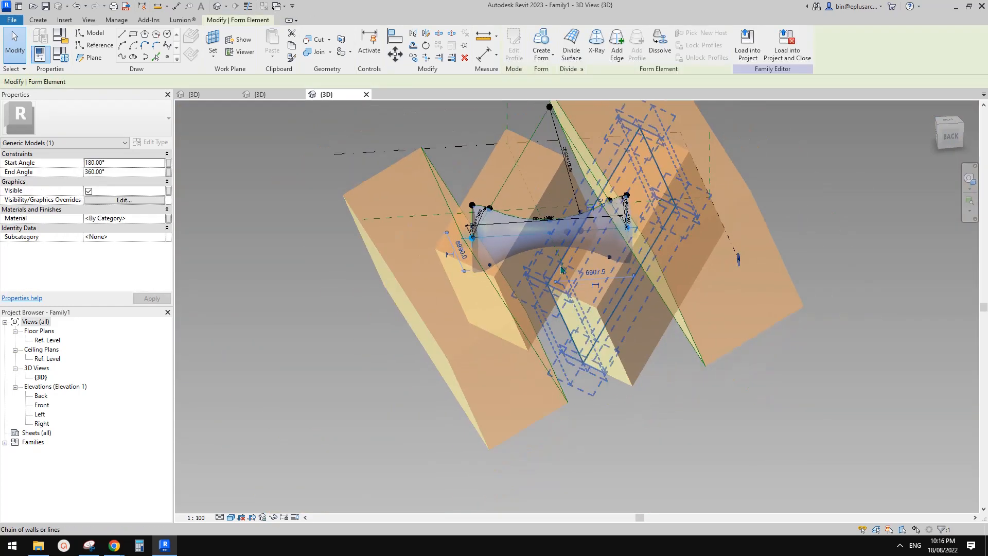
{"action": "middle_click_drag", "start_coordinate": [564, 222], "coordinate": [545, 180], "text": "shift"}
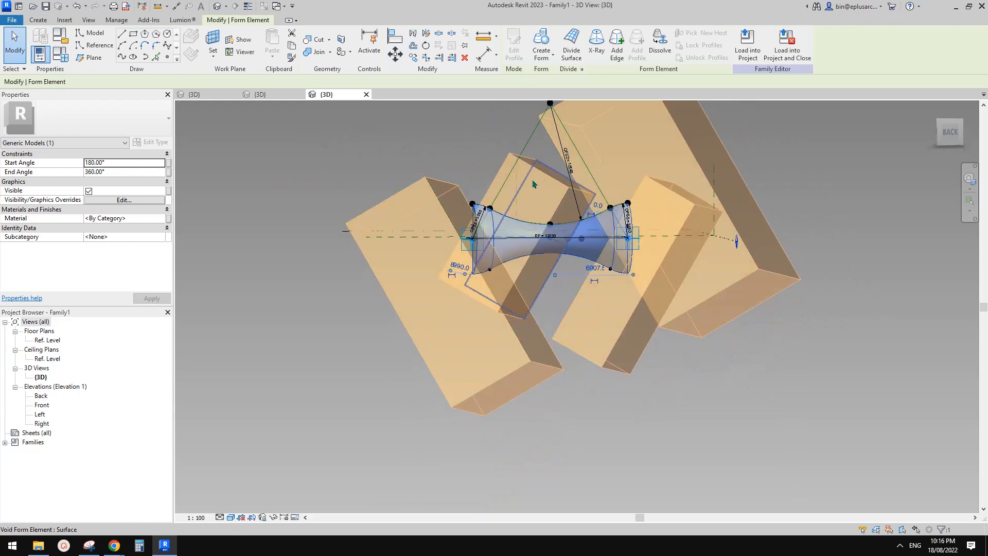
{"action": "key", "text": "Tab"}
{"action": "left_click", "coordinate": [535, 186]}
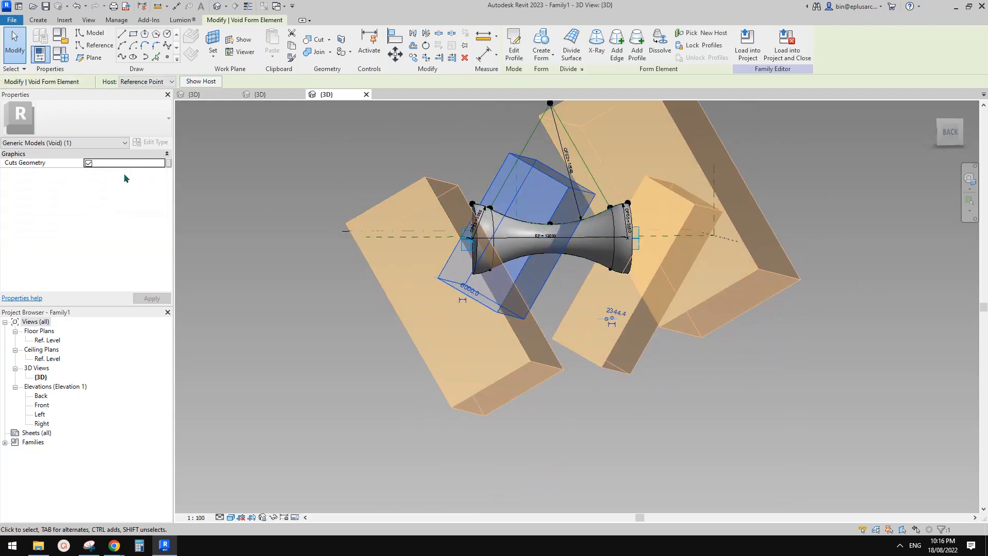
{"action": "left_click", "coordinate": [349, 181]}
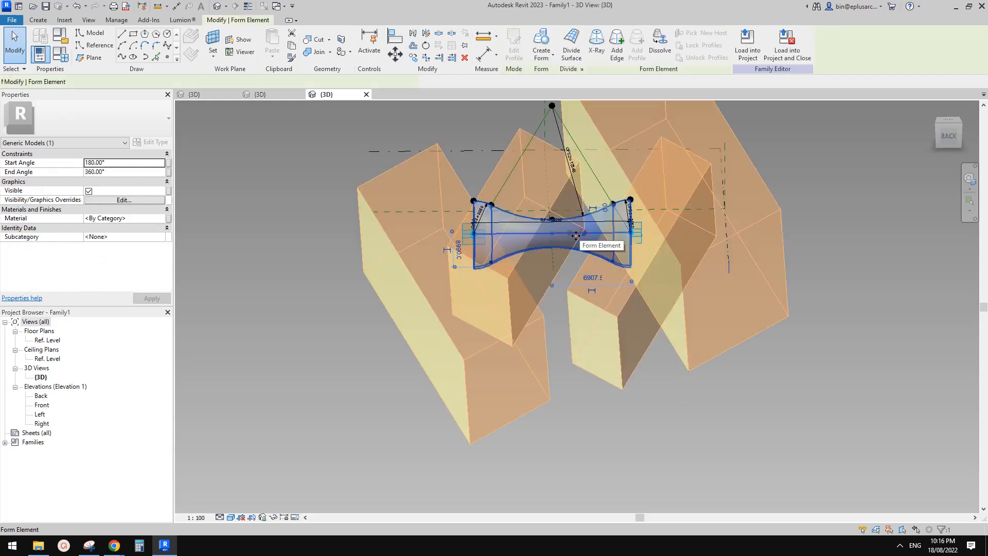
{"action": "left_click", "coordinate": [561, 234]}
{"action": "left_click", "coordinate": [562, 198]}
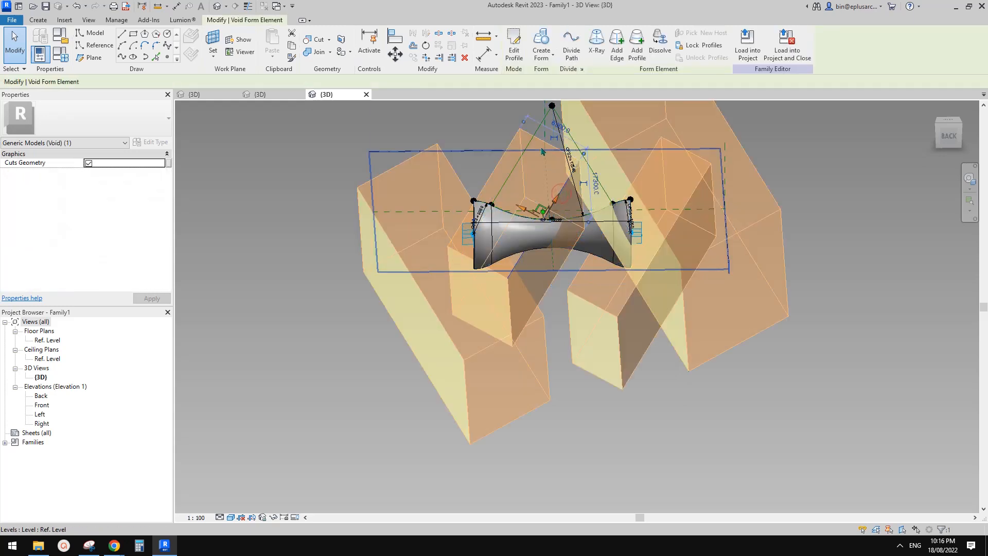
{"action": "left_click", "coordinate": [543, 167]}
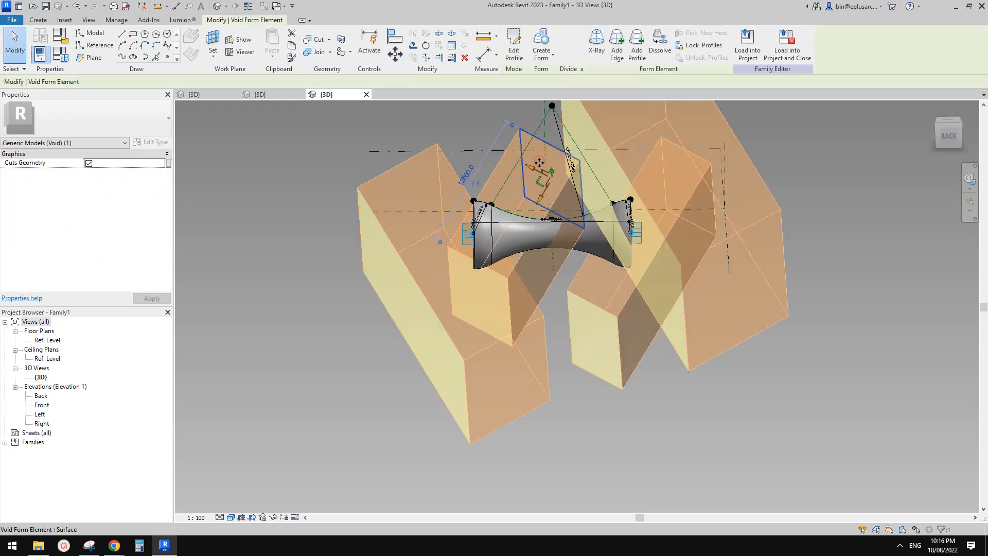
{"action": "left_click", "coordinate": [504, 314]}
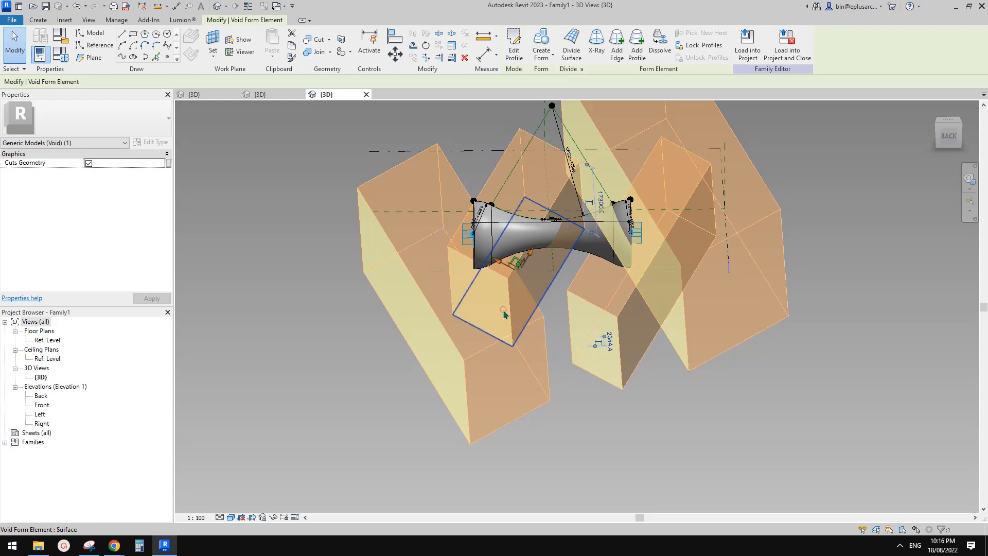
{"action": "key", "text": "Tab"}
{"action": "left_click", "coordinate": [550, 264]}
{"action": "middle_click_drag", "start_coordinate": [549, 264], "coordinate": [514, 221], "text": "shift"}
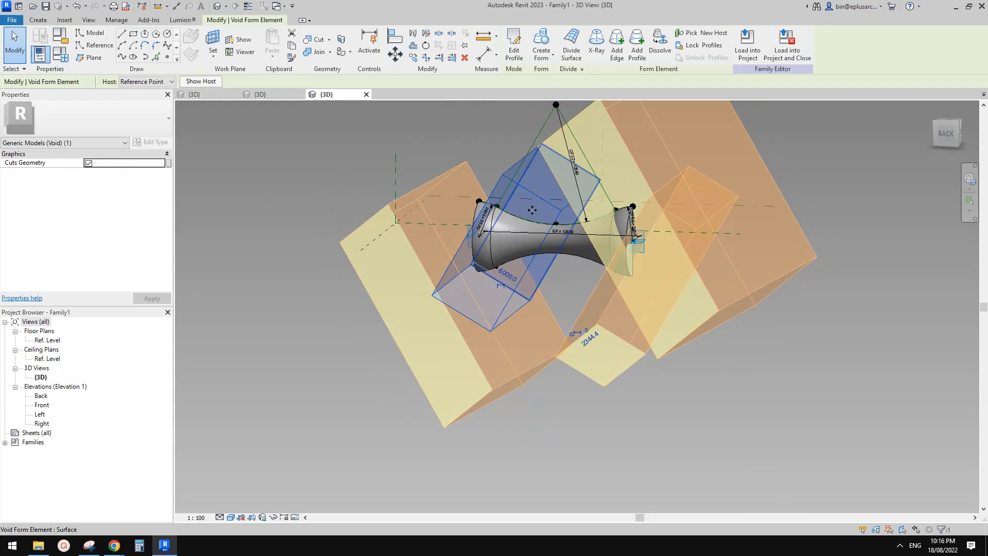
Step: Undo the void form made from the model-line rectangle, keeping the rectangle itself
{"action": "key", "text": "Escape"}
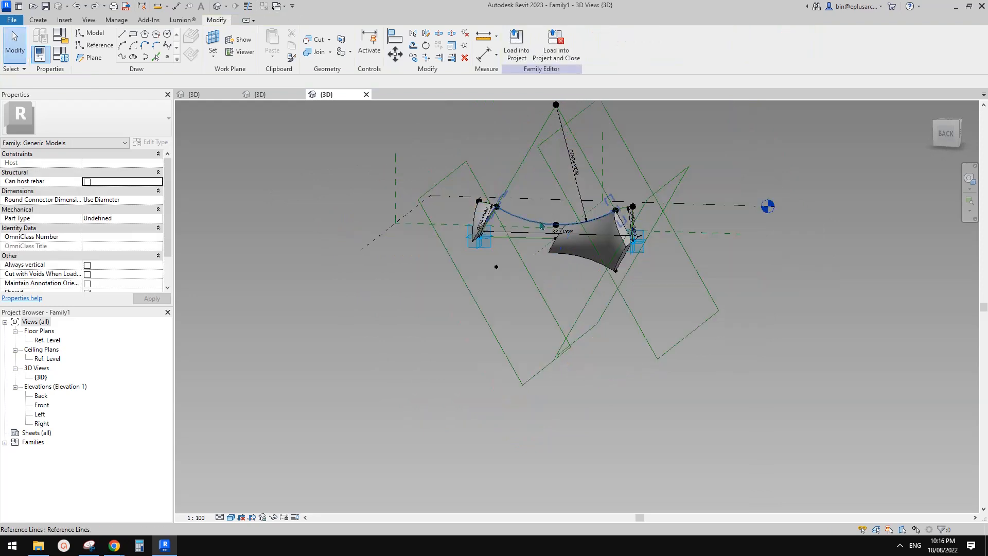
{"action": "key", "text": "ctrl+z"}
{"action": "middle_click_drag", "start_coordinate": [557, 245], "coordinate": [552, 296], "text": "shift"}
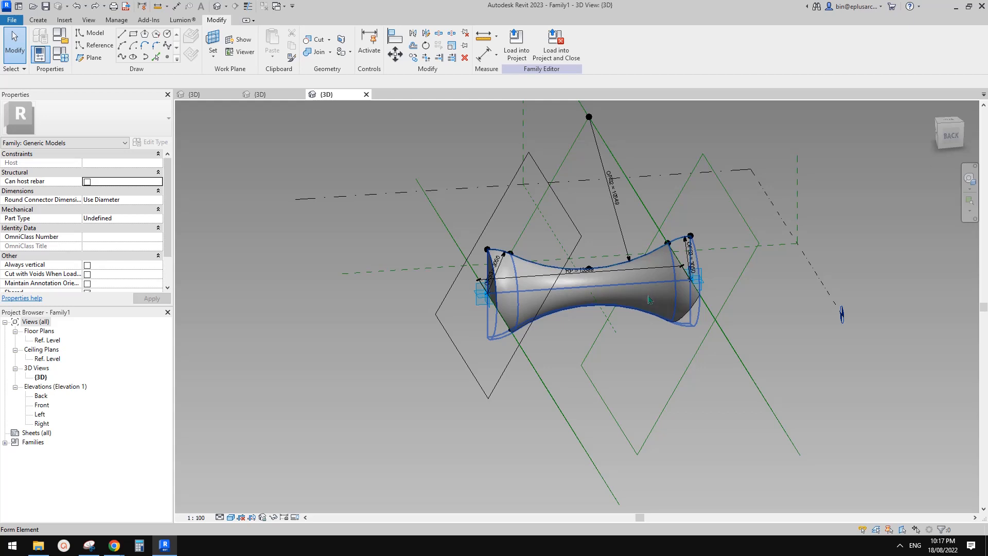
{"action": "middle_click_drag", "start_coordinate": [648, 299], "coordinate": [624, 312], "text": "shift"}
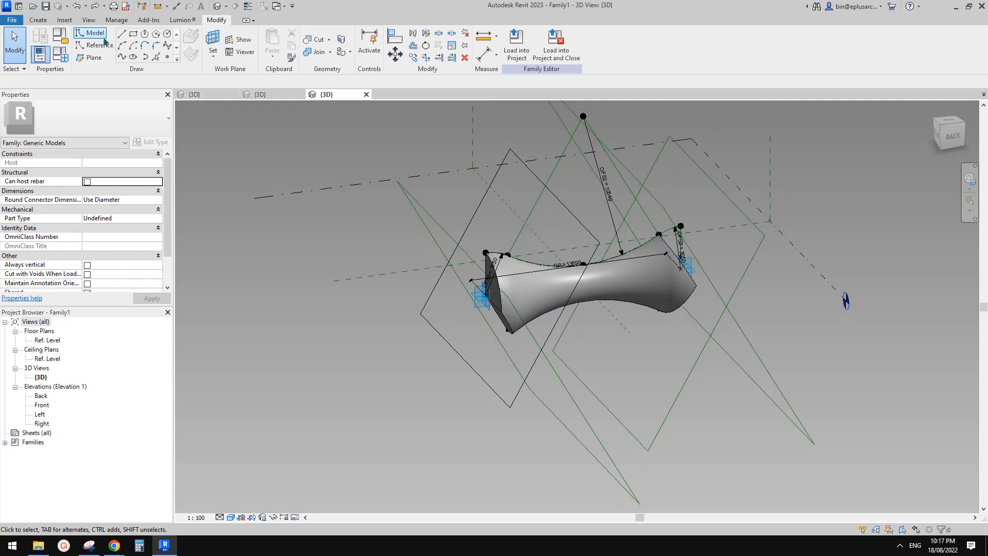
{"action": "middle_click_drag", "start_coordinate": [430, 199], "coordinate": [459, 215]}
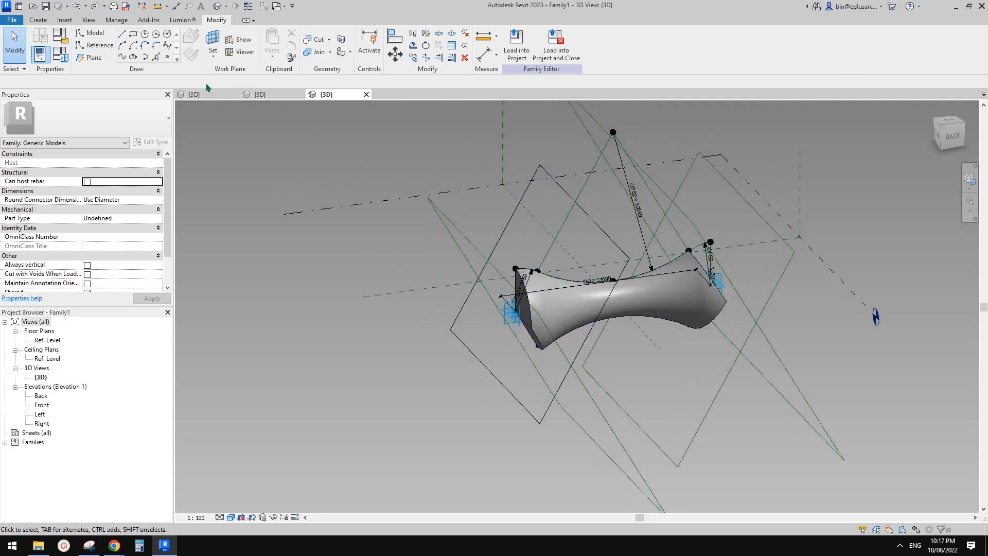
{"action": "left_click", "coordinate": [90, 48]}
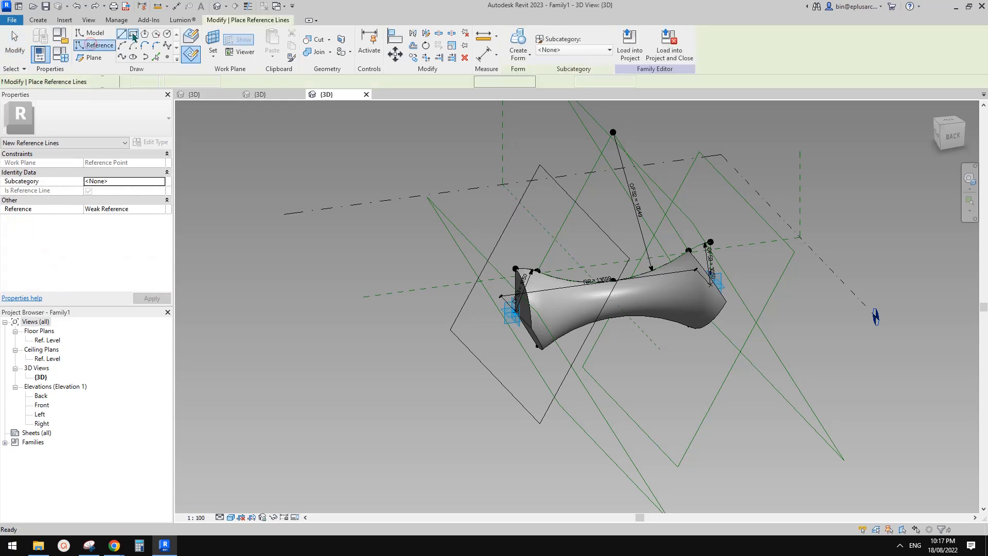
{"action": "left_click", "coordinate": [134, 33]}
{"action": "left_click", "coordinate": [213, 41]}
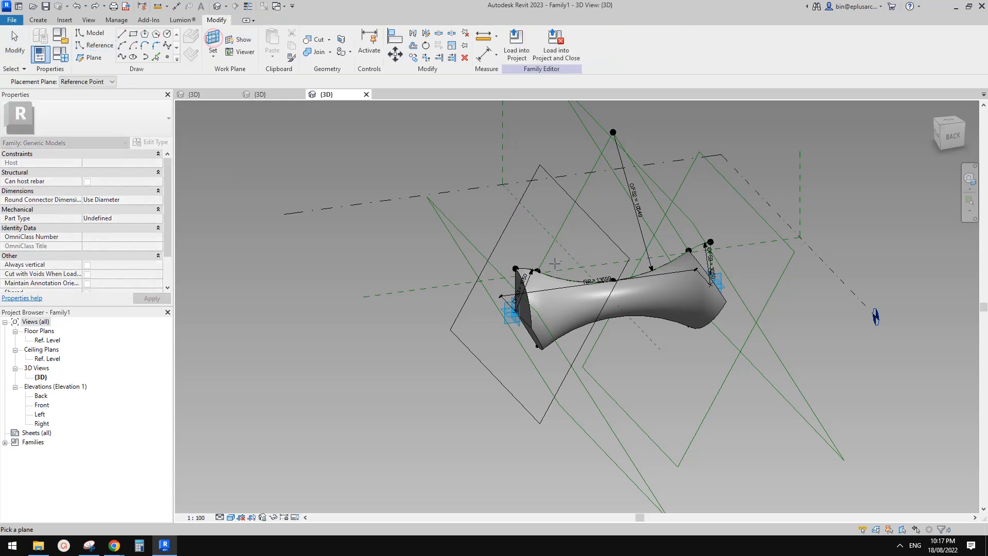
{"action": "left_click", "coordinate": [539, 270]}
{"action": "middle_click_drag", "start_coordinate": [458, 265], "coordinate": [530, 255], "text": "shift"}
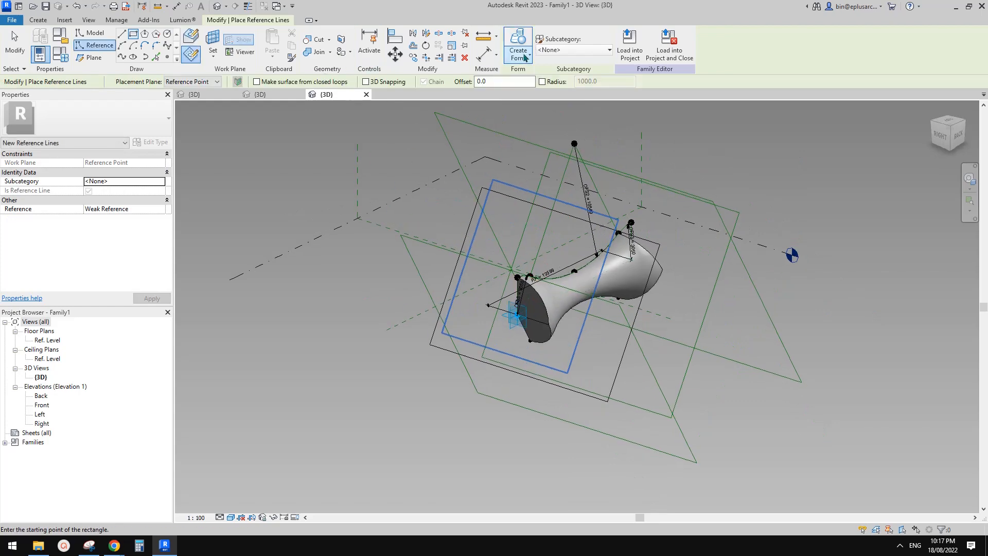
{"action": "middle_click_drag", "start_coordinate": [375, 164], "coordinate": [631, 287], "text": "shift"}
{"action": "key", "text": "Escape"}
{"action": "key", "text": "Escape"}
{"action": "left_click", "coordinate": [597, 234]}
{"action": "scroll", "coordinate": [630, 296], "scroll_direction": "up", "scroll_amount": 1}
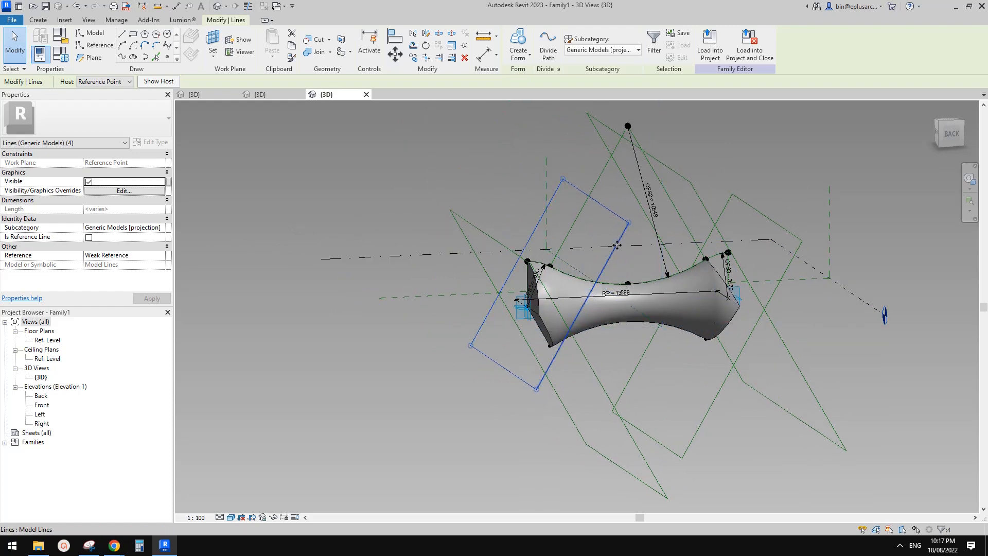
{"action": "middle_click_drag", "start_coordinate": [618, 247], "coordinate": [628, 230], "text": "shift"}
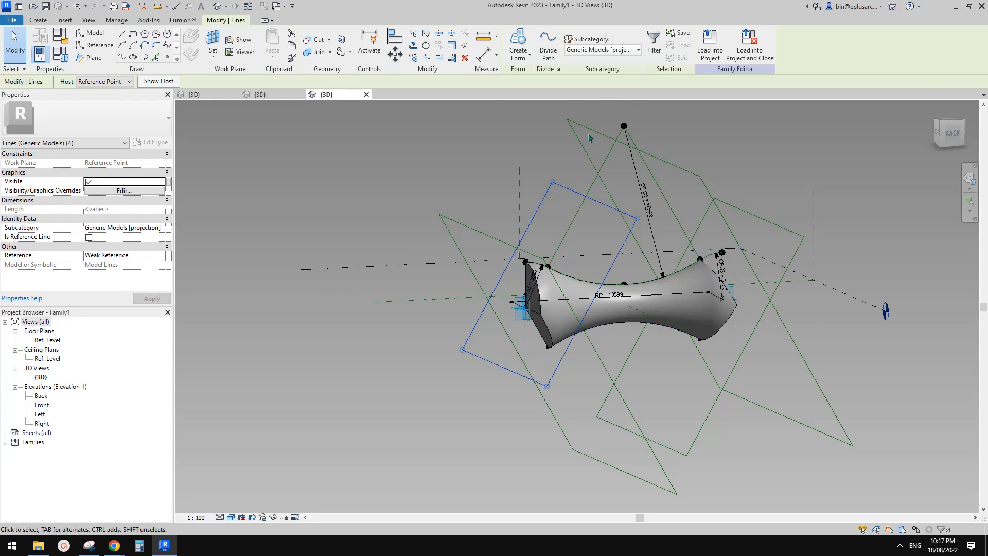
{"action": "left_click", "coordinate": [522, 61]}
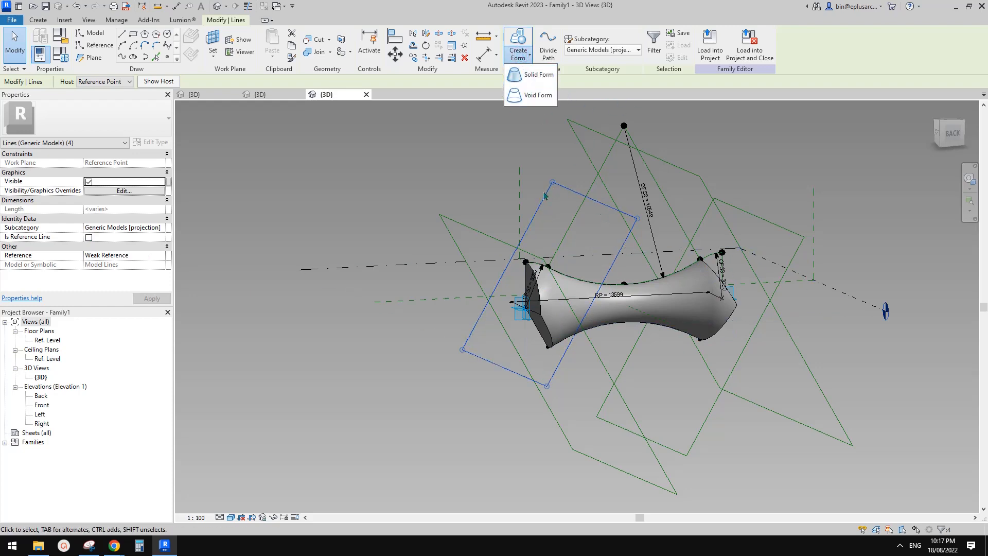
{"action": "left_click", "coordinate": [432, 167]}
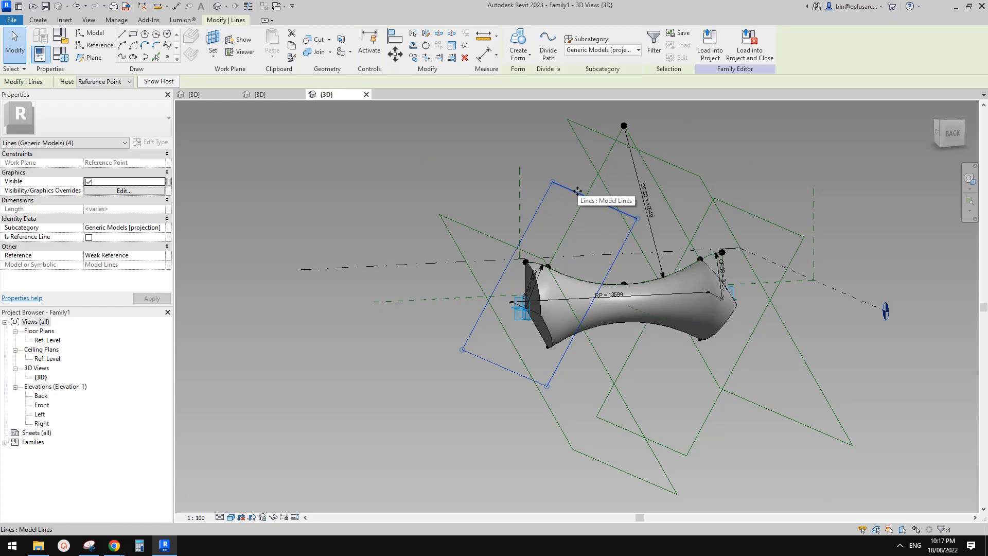
{"action": "middle_click_drag", "start_coordinate": [664, 200], "coordinate": [695, 226], "text": "shift"}
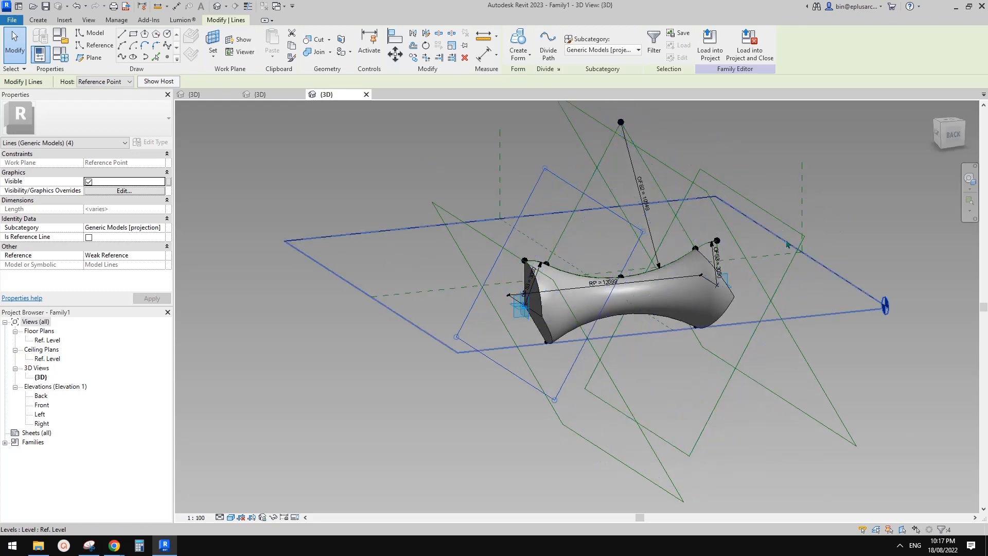
{"action": "key", "text": "Tab"}
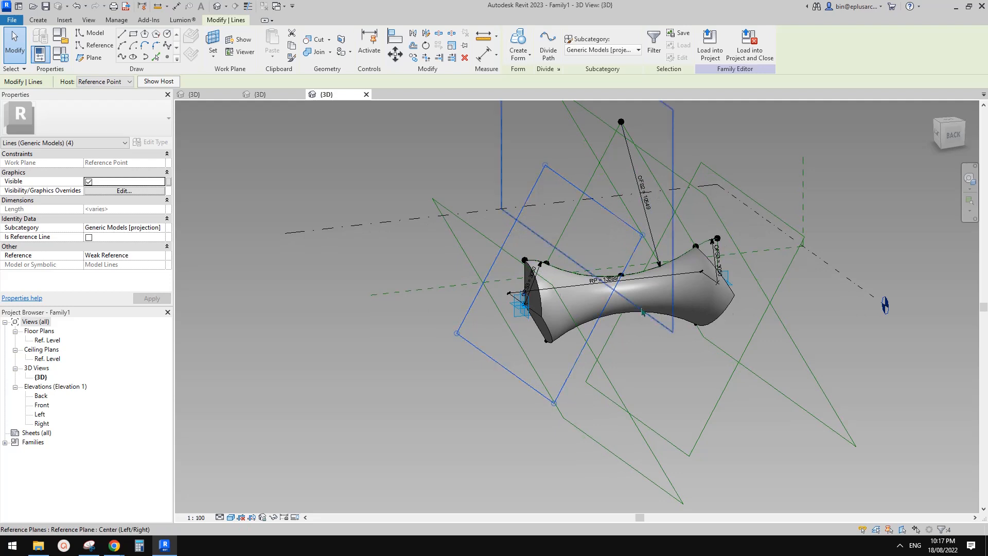
{"action": "key", "text": "Escape"}
Step: Convert the whole chain of the model-line rectangle at the solid's end into reference lines
{"action": "key", "text": "Tab"}
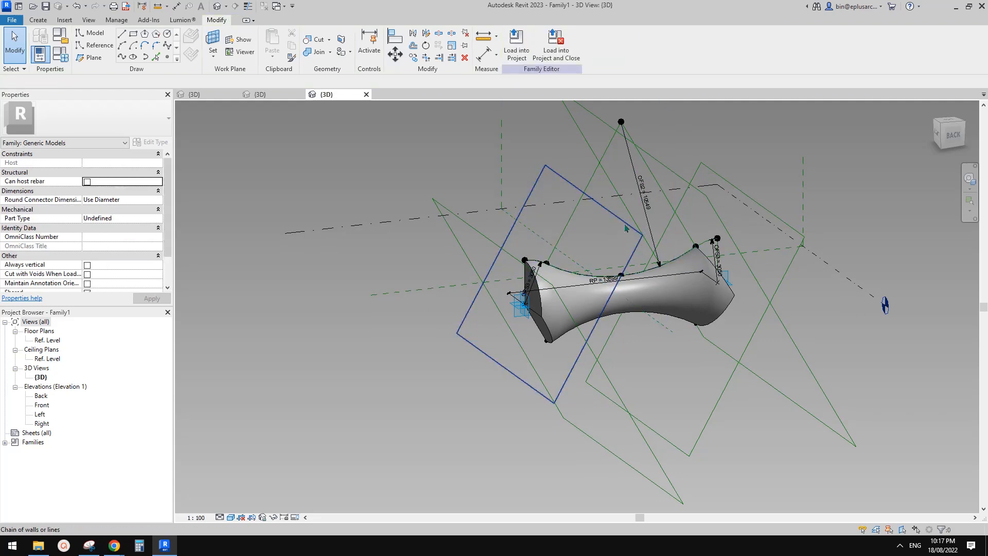
{"action": "left_click", "coordinate": [624, 224]}
{"action": "left_click", "coordinate": [88, 238]}
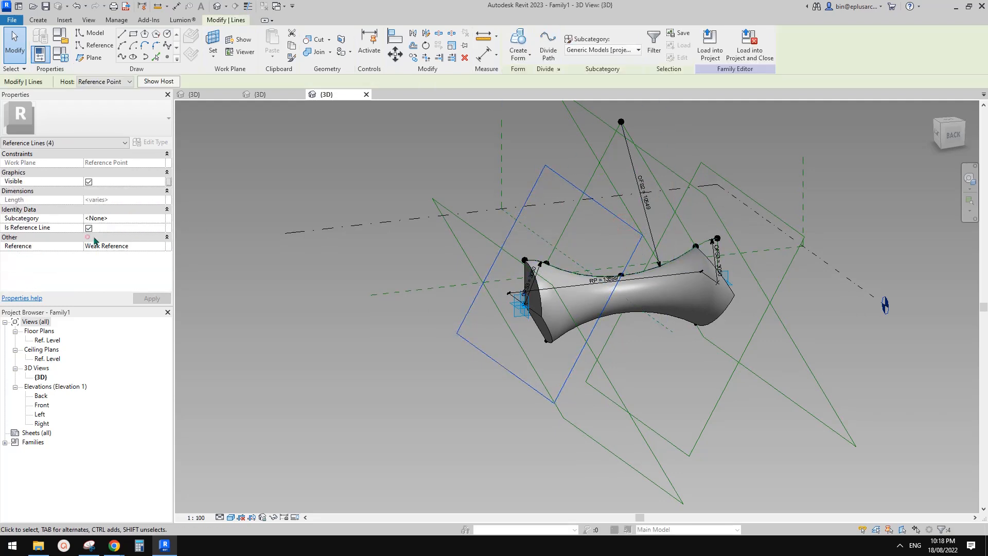
{"action": "middle_click_drag", "start_coordinate": [604, 251], "coordinate": [566, 238]}
{"action": "key", "text": "Escape"}
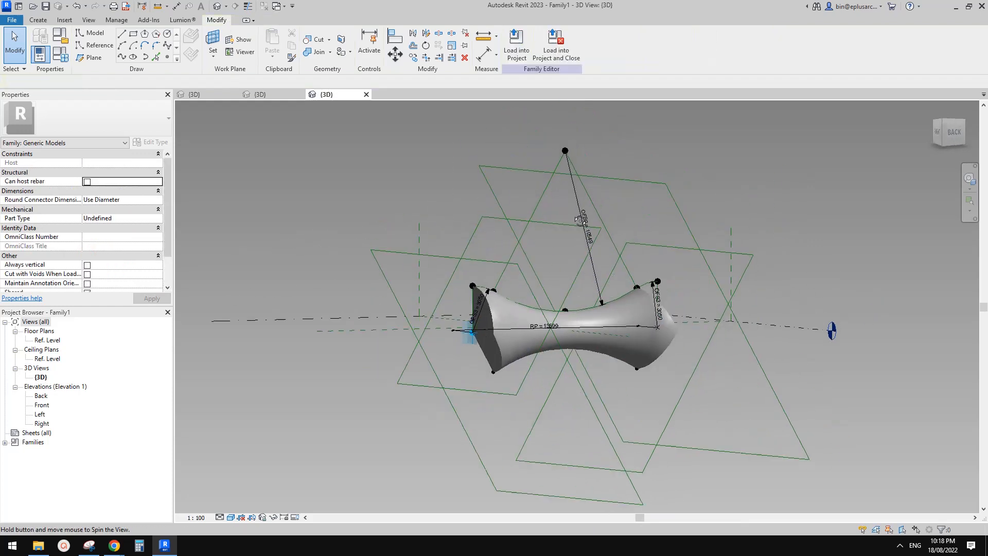
Step: Create a solid box form from the chain of four reference lines at the end of the half-revolved solid
{"action": "key", "text": "Tab"}
{"action": "left_click", "coordinate": [559, 230]}
{"action": "left_click", "coordinate": [530, 56]}
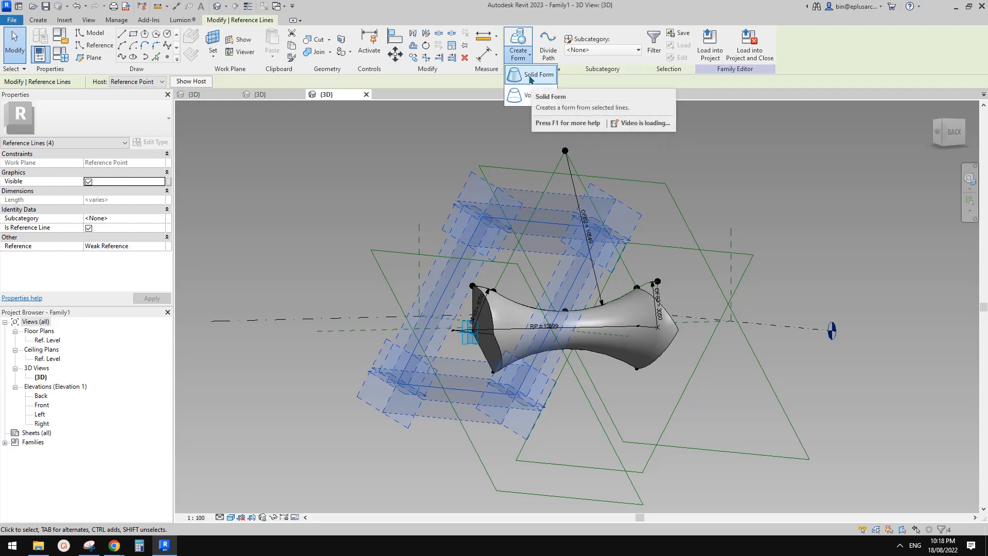
{"action": "left_click", "coordinate": [543, 76]}
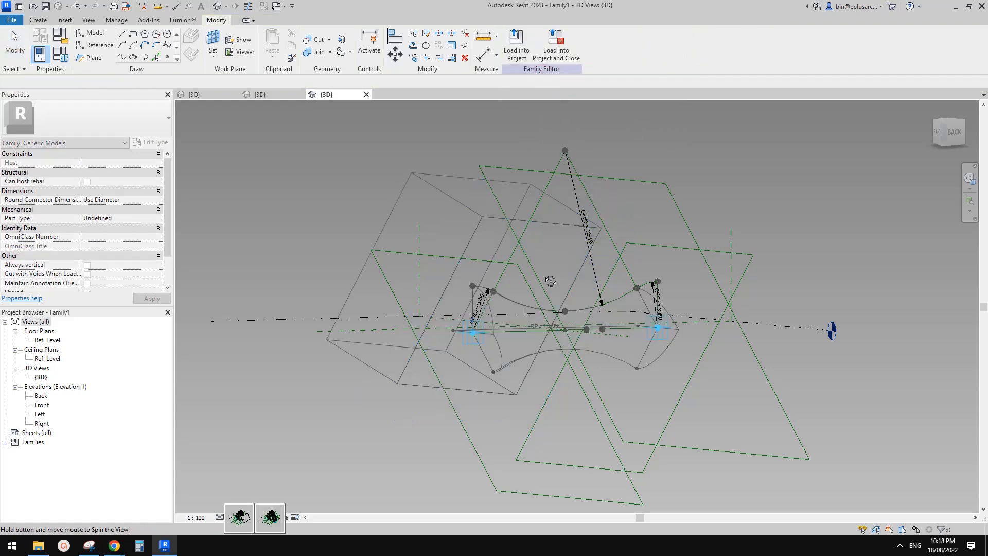
{"action": "middle_click_drag", "start_coordinate": [551, 279], "coordinate": [532, 282], "text": "shift"}
{"action": "left_click", "coordinate": [311, 195]}
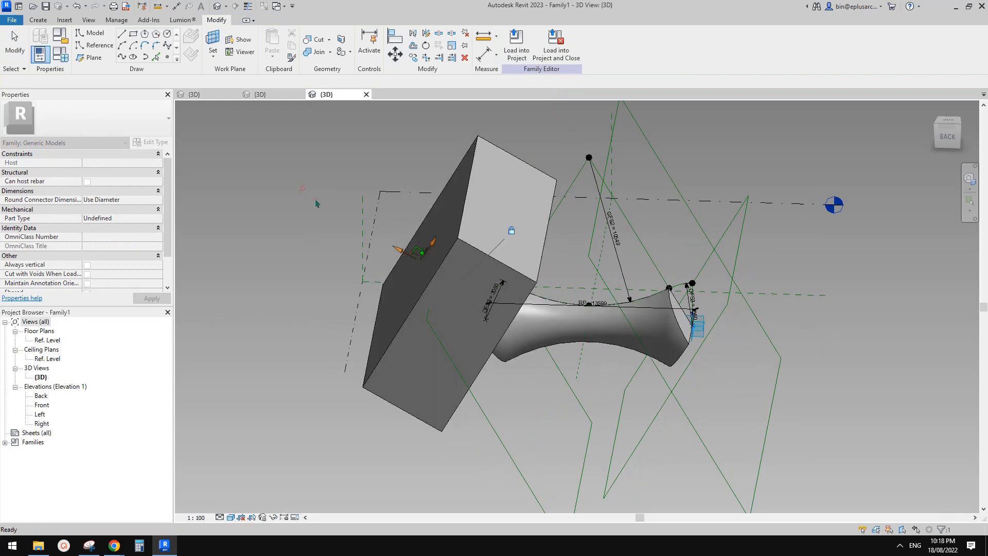
Step: Change the new box form at the flared end from solid to void
{"action": "middle_click_drag", "start_coordinate": [550, 287], "coordinate": [489, 225], "text": "shift"}
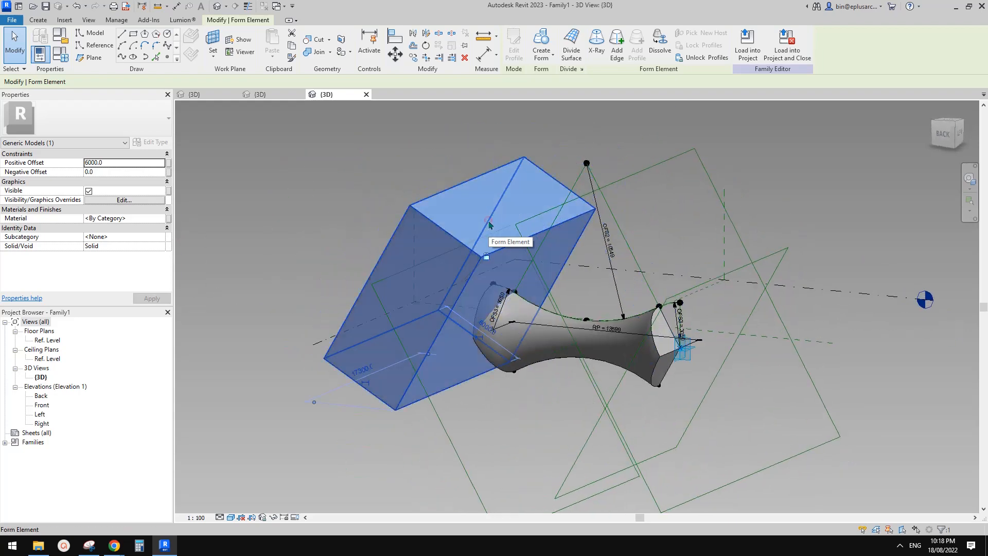
{"action": "left_click", "coordinate": [118, 246]}
{"action": "left_click", "coordinate": [160, 245]}
{"action": "left_click", "coordinate": [97, 262]}
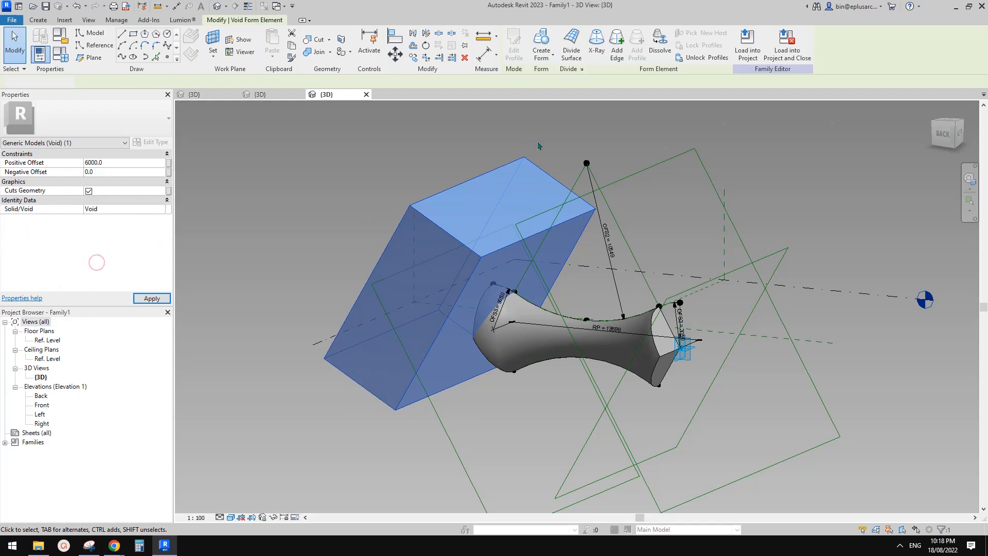
Step: Examine from several angles how the void boxes cut both ends of the half-revolved solid
{"action": "middle_click_drag", "start_coordinate": [538, 146], "coordinate": [592, 216], "text": "shift"}
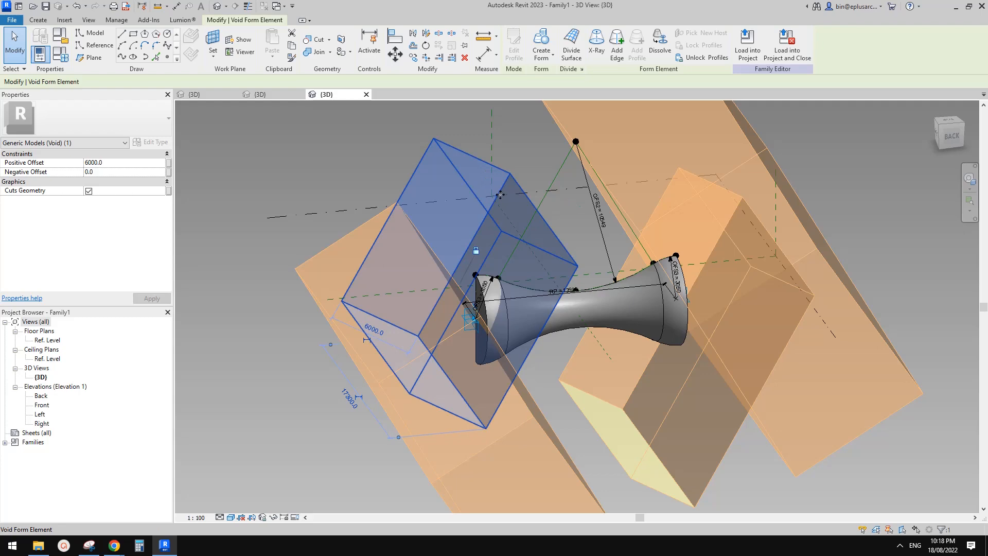
{"action": "middle_click_drag", "start_coordinate": [520, 205], "coordinate": [528, 214], "text": "shift"}
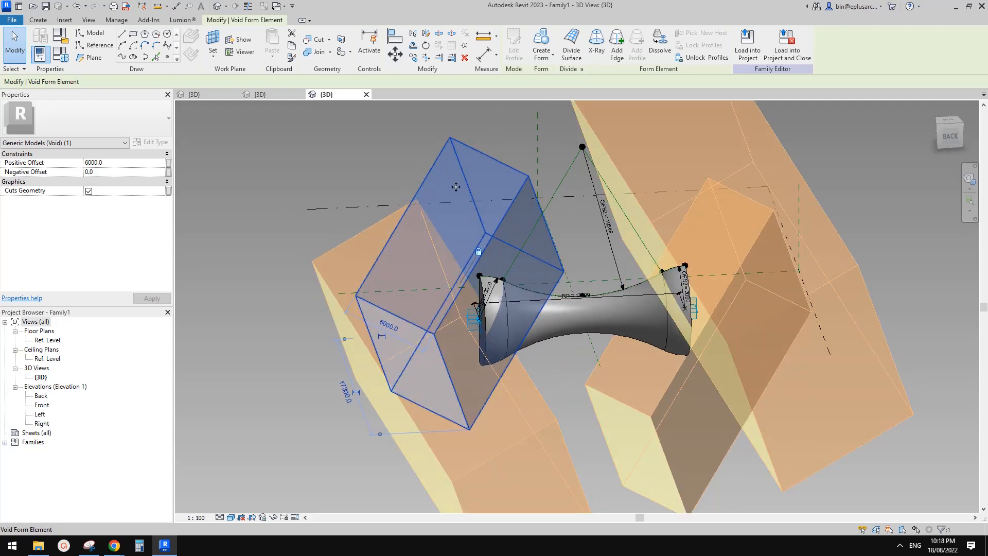
{"action": "middle_click_drag", "start_coordinate": [493, 227], "coordinate": [547, 266]}
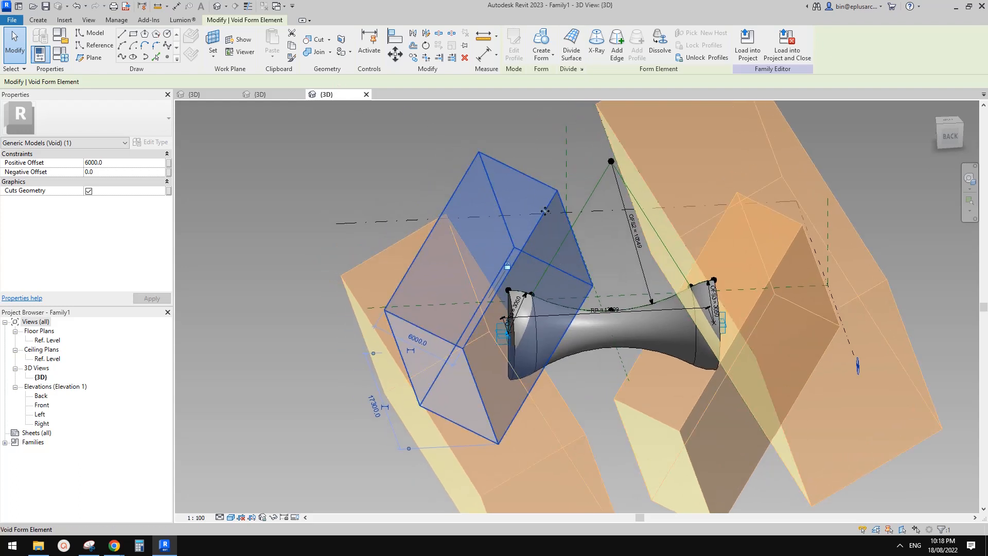
{"action": "middle_click_drag", "start_coordinate": [556, 224], "coordinate": [567, 247], "text": "shift"}
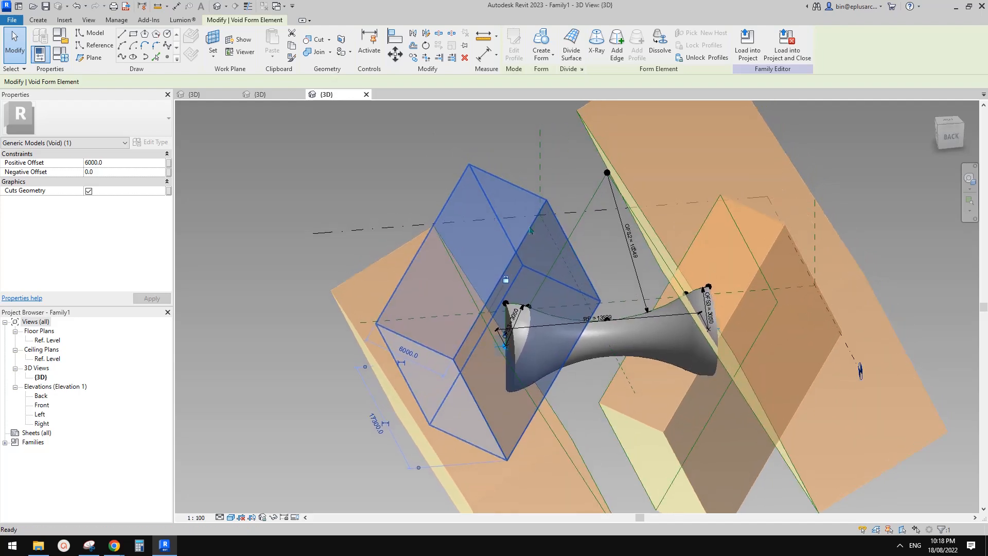
{"action": "left_click", "coordinate": [311, 44]}
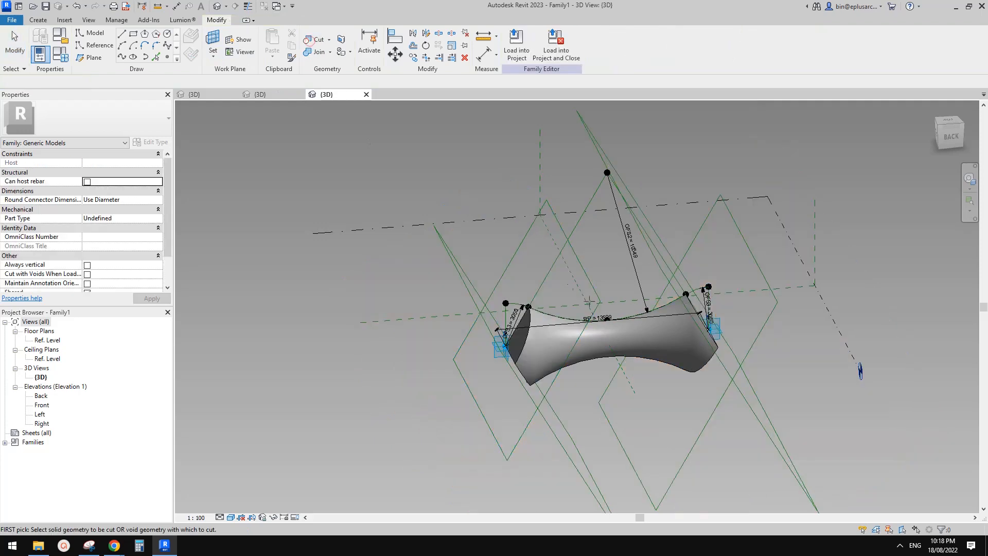
{"action": "middle_click_drag", "start_coordinate": [731, 270], "coordinate": [717, 284]}
{"action": "key", "text": "Escape"}
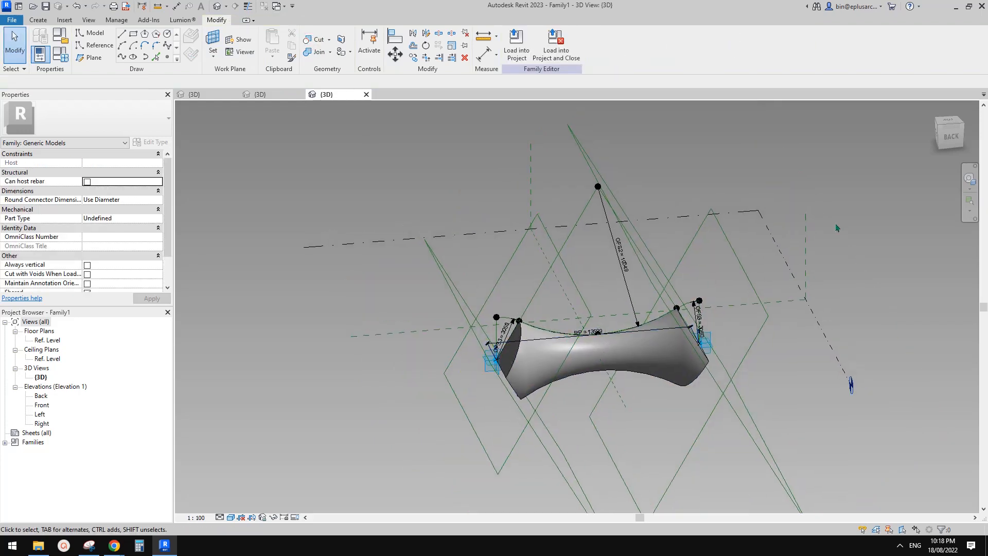
{"action": "scroll", "coordinate": [767, 252], "scroll_direction": "down", "scroll_amount": 2}
{"action": "middle_click_drag", "start_coordinate": [759, 258], "coordinate": [794, 242], "text": "shift"}
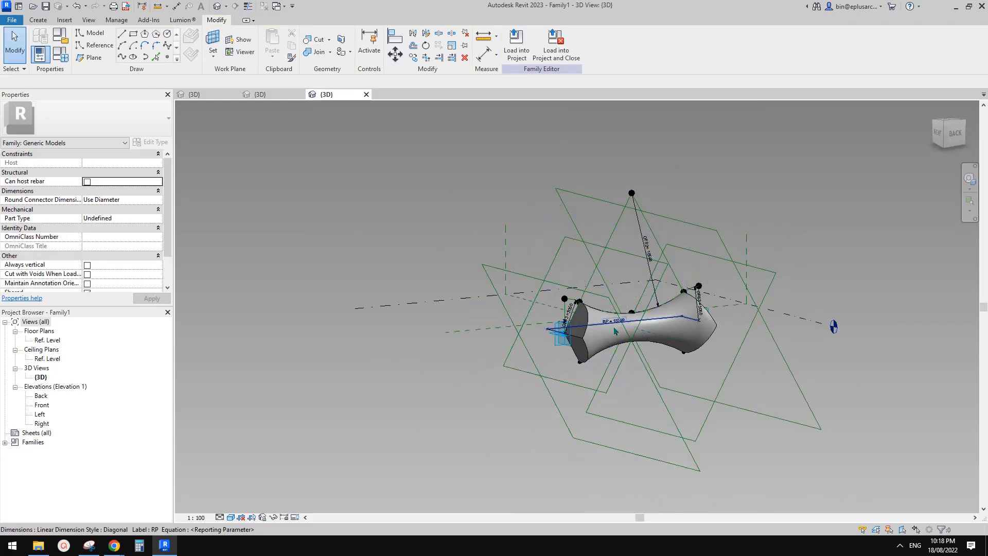
{"action": "scroll", "coordinate": [634, 345], "scroll_direction": "up", "scroll_amount": 3}
{"action": "mouse_move", "coordinate": [579, 327]}
{"action": "middle_mouse_down", "text": "shift"}
{"action": "mouse_move", "coordinate": [518, 333]}
{"action": "mouse_move", "coordinate": [594, 319]}
{"action": "middle_mouse_up", "text": "shift"}
{"action": "scroll", "coordinate": [528, 313], "scroll_direction": "up", "scroll_amount": 3}
{"action": "left_click", "coordinate": [664, 319]}
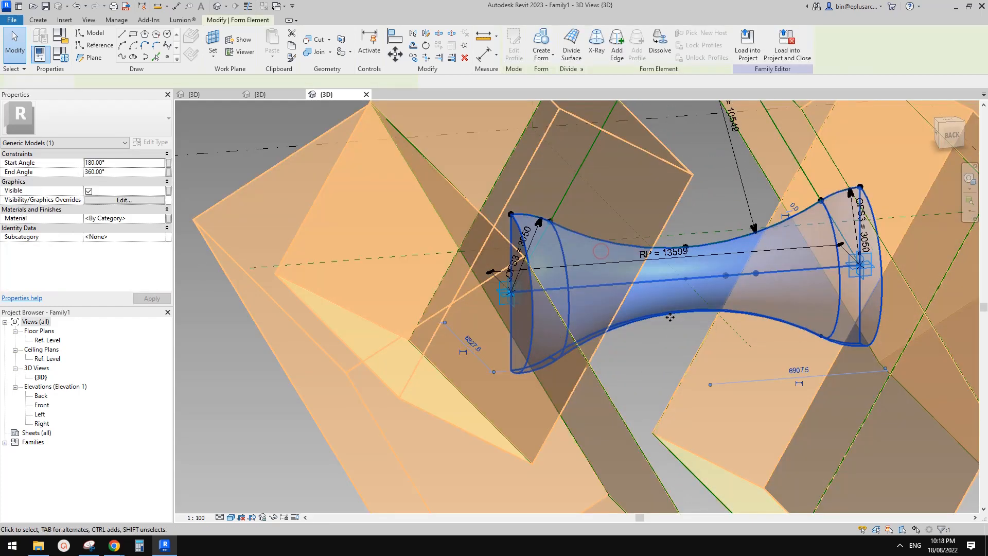
{"action": "left_click", "coordinate": [709, 355]}
{"action": "scroll", "coordinate": [708, 355], "scroll_direction": "down", "scroll_amount": 2}
{"action": "middle_click_drag", "start_coordinate": [706, 350], "coordinate": [594, 311], "text": "shift"}
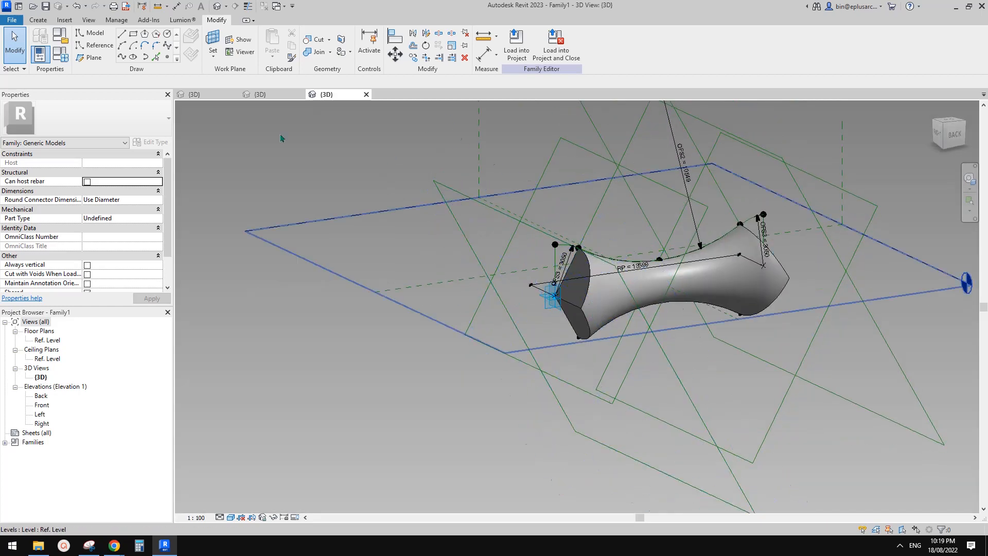
Step: Set the OFS1 parameter to 600 in the family types and apply it to flex the form
{"action": "left_click", "coordinate": [59, 54]}
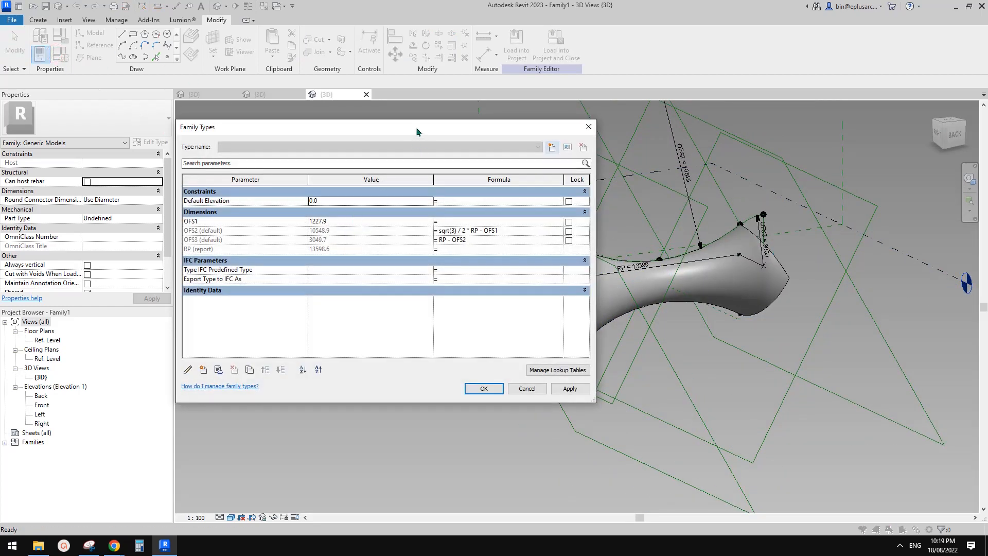
{"action": "left_click_drag", "start_coordinate": [494, 133], "coordinate": [417, 127]}
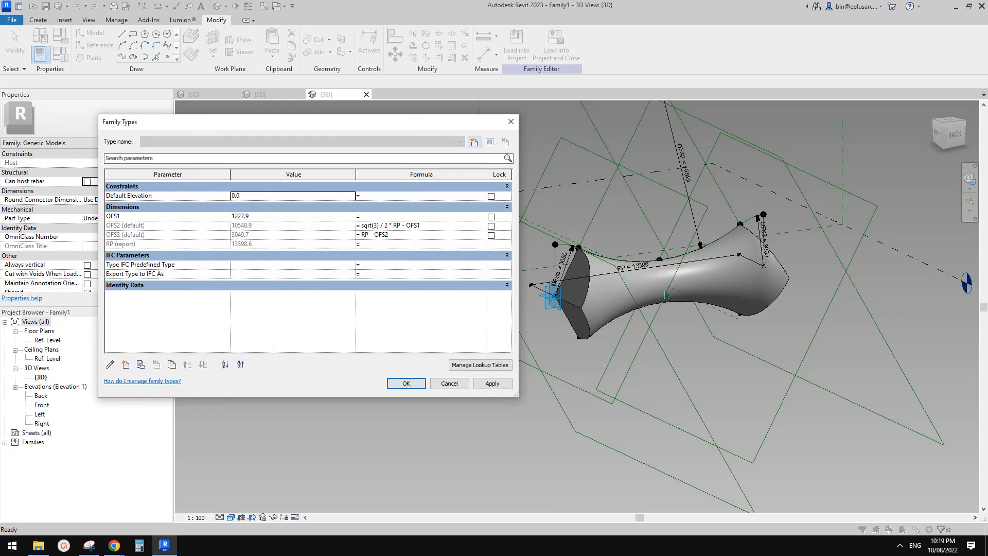
{"action": "left_click", "coordinate": [262, 218]}
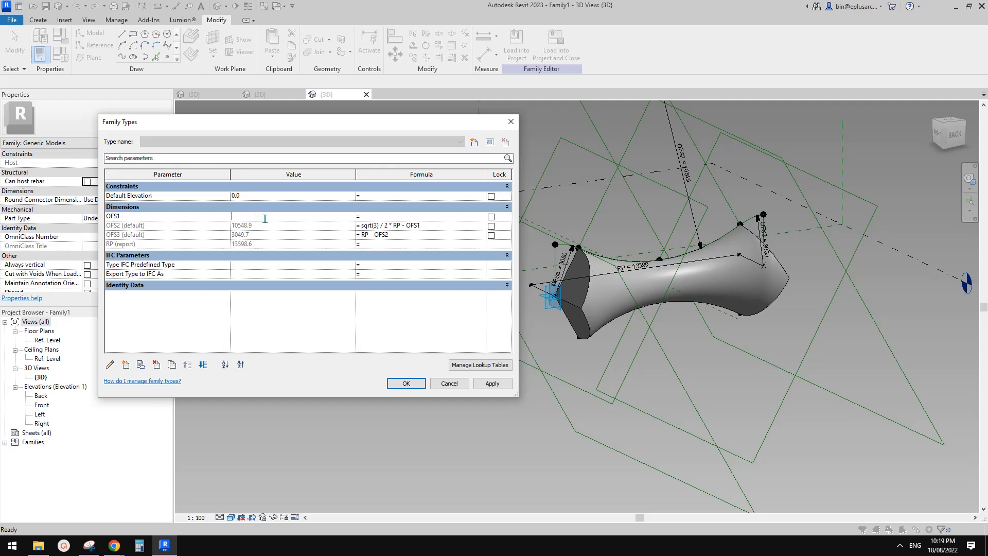
{"action": "left_click", "coordinate": [490, 387]}
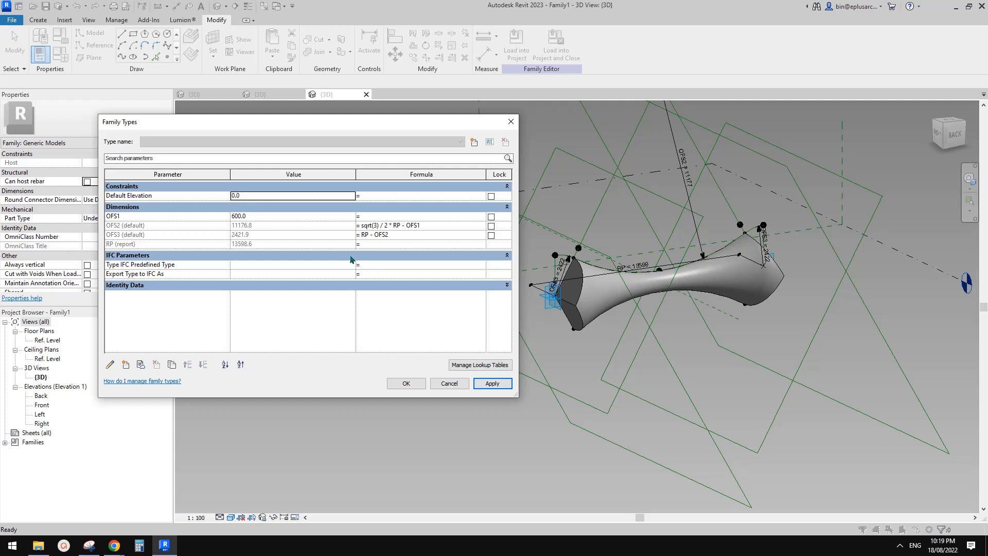
Step: Set the OFS1 parameter to 200, apply it, and accept the family types
{"action": "left_click", "coordinate": [267, 217]}
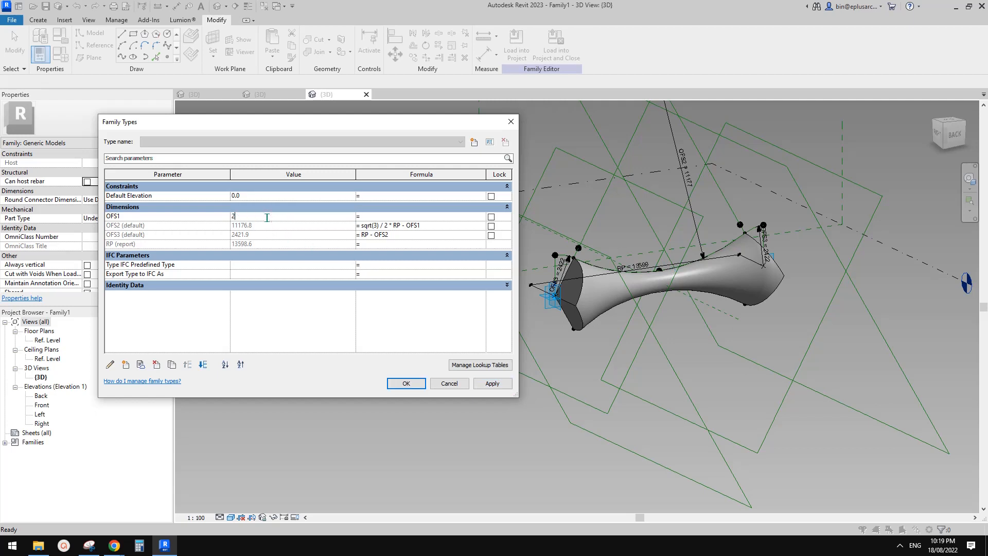
{"action": "left_click", "coordinate": [493, 385]}
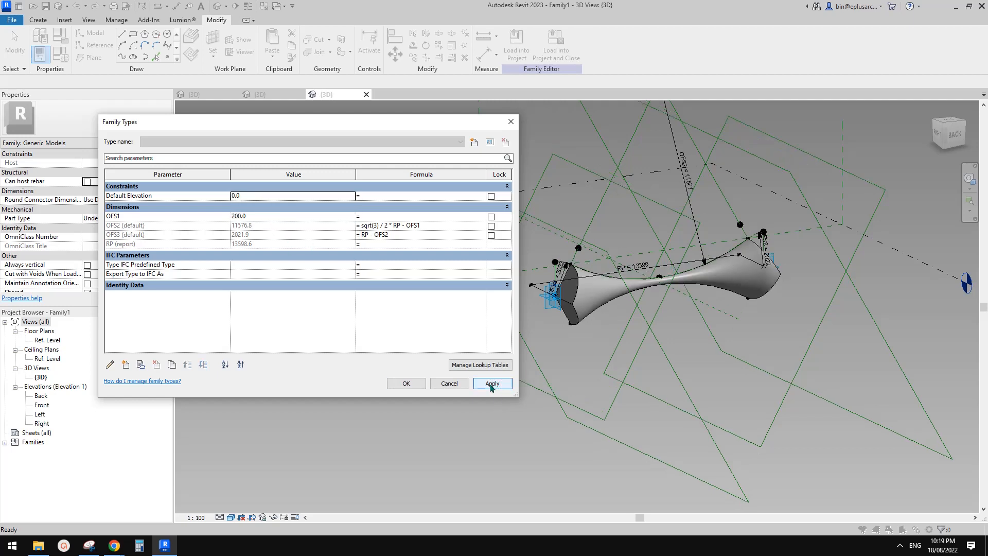
{"action": "left_click", "coordinate": [408, 385]}
Step: Inspect the flexed solid's trimmed ends and slender middle for how they follow the new offset
{"action": "middle_click_drag", "start_coordinate": [404, 379], "coordinate": [664, 304], "text": "shift"}
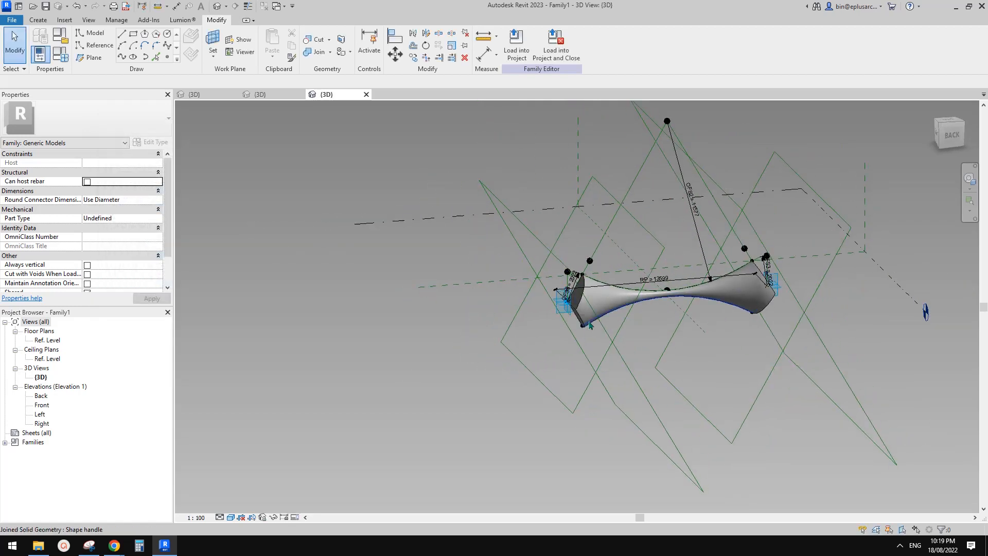
{"action": "scroll", "coordinate": [666, 302], "scroll_direction": "up", "scroll_amount": 2}
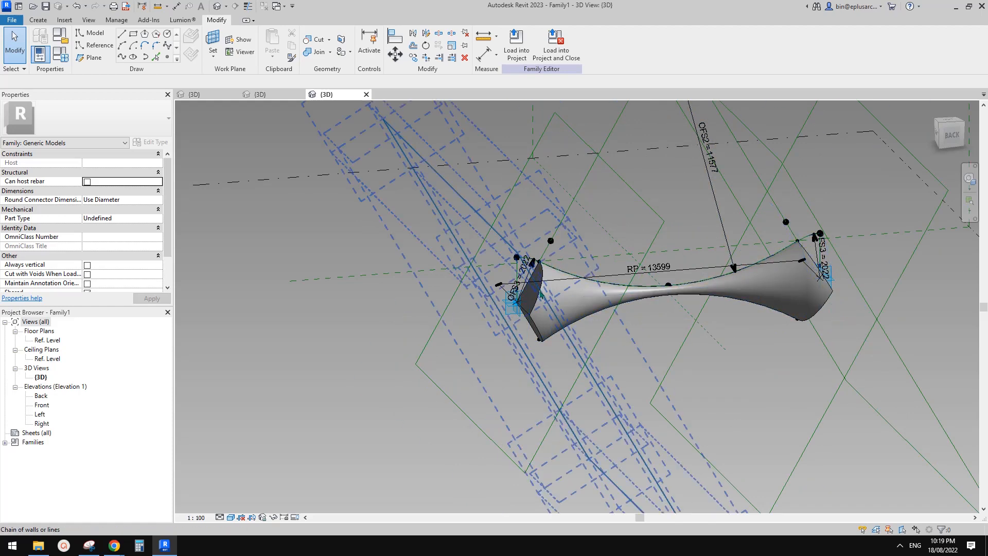
{"action": "middle_click_drag", "start_coordinate": [560, 311], "coordinate": [536, 278], "text": "shift"}
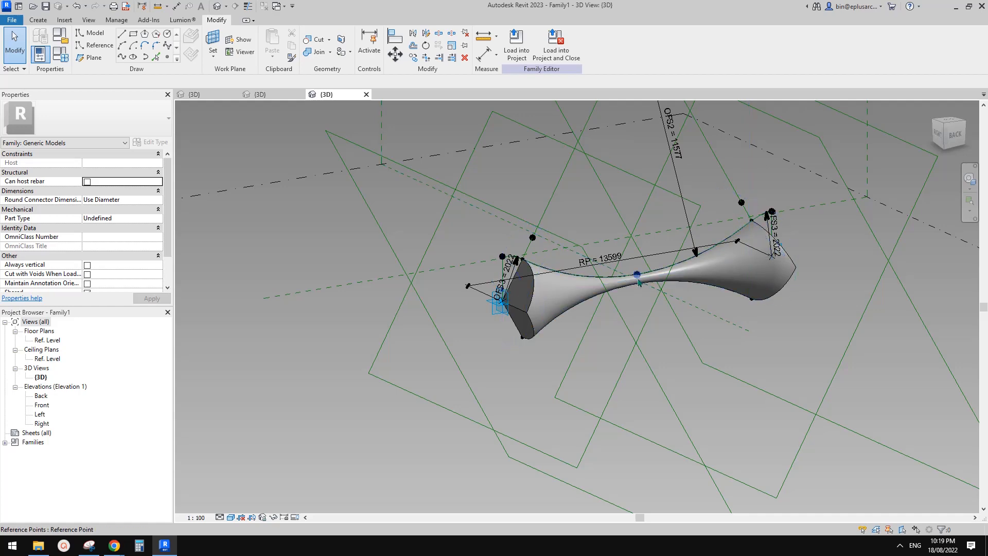
{"action": "scroll", "coordinate": [638, 281], "scroll_direction": "up", "scroll_amount": 2}
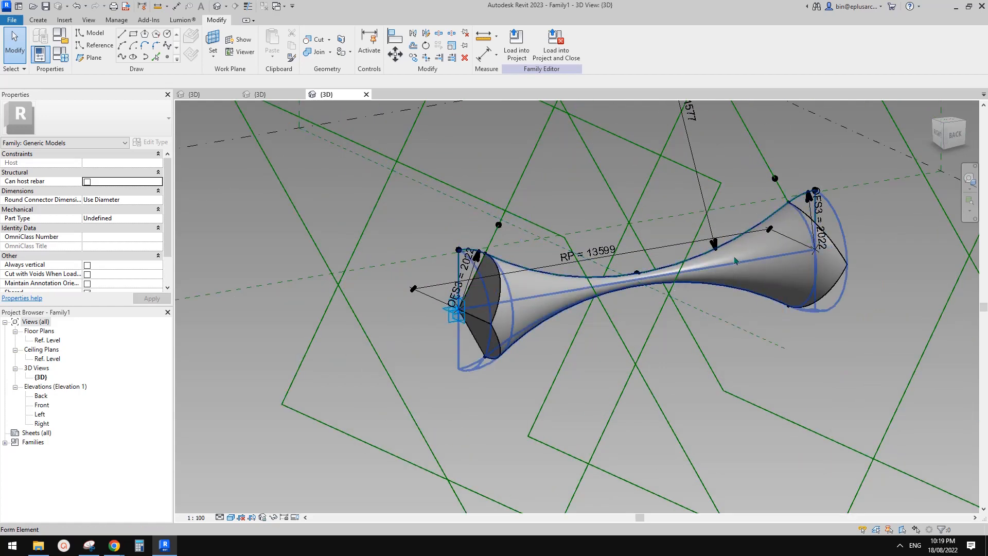
{"action": "scroll", "coordinate": [750, 264], "scroll_direction": "up", "scroll_amount": 1}
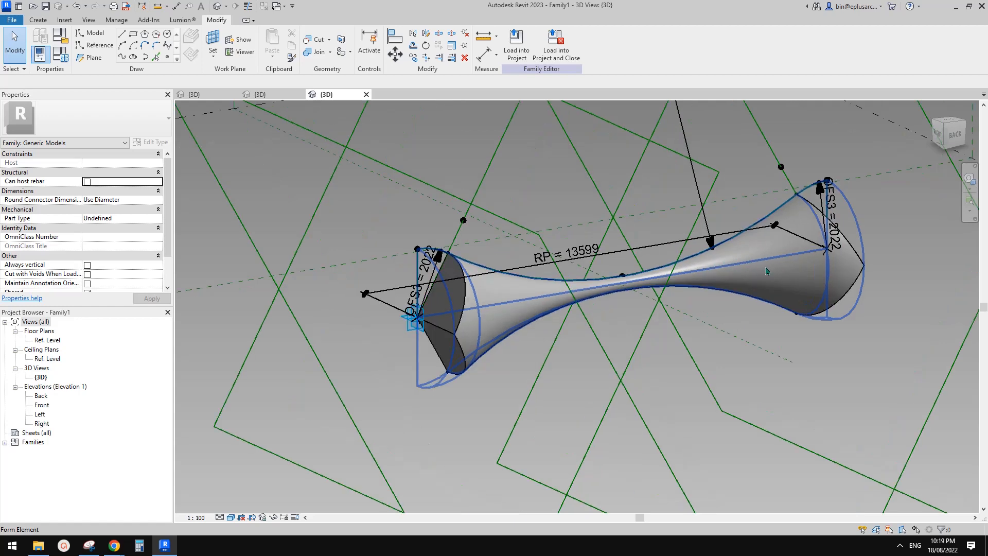
{"action": "scroll", "coordinate": [745, 272], "scroll_direction": "down", "scroll_amount": 2}
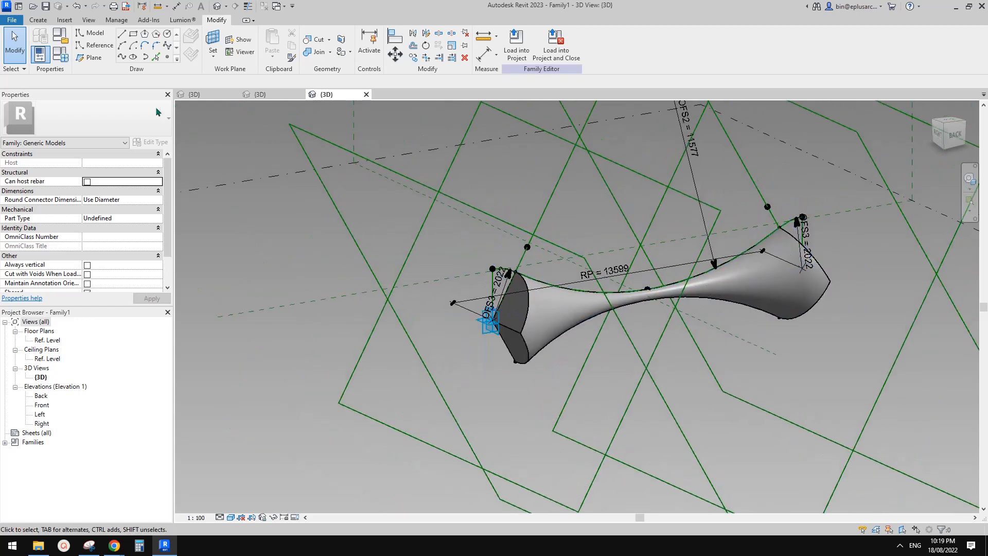
Step: Set the OFS1 parameter to 10 in the family types and apply it to flex the form
{"action": "left_click", "coordinate": [61, 54]}
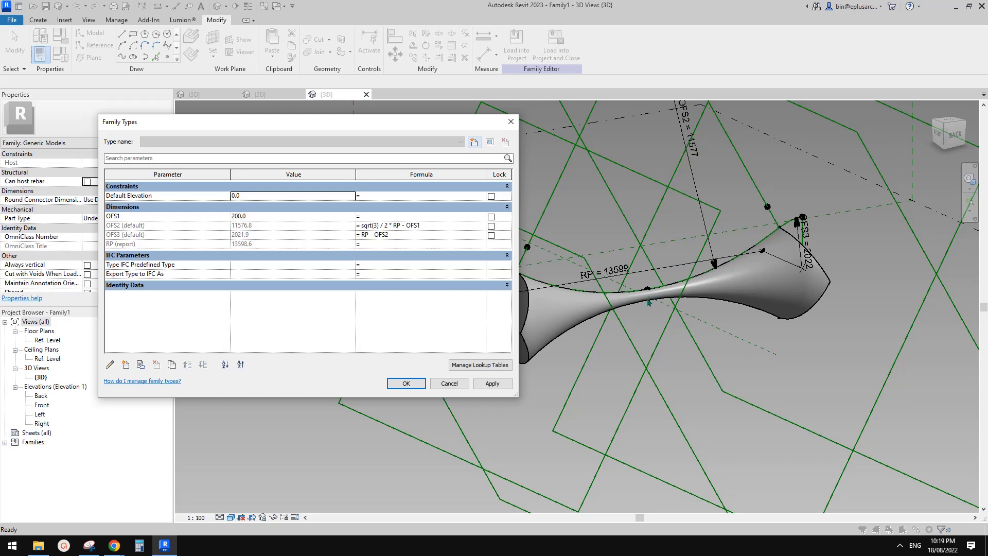
{"action": "left_click", "coordinate": [270, 217]}
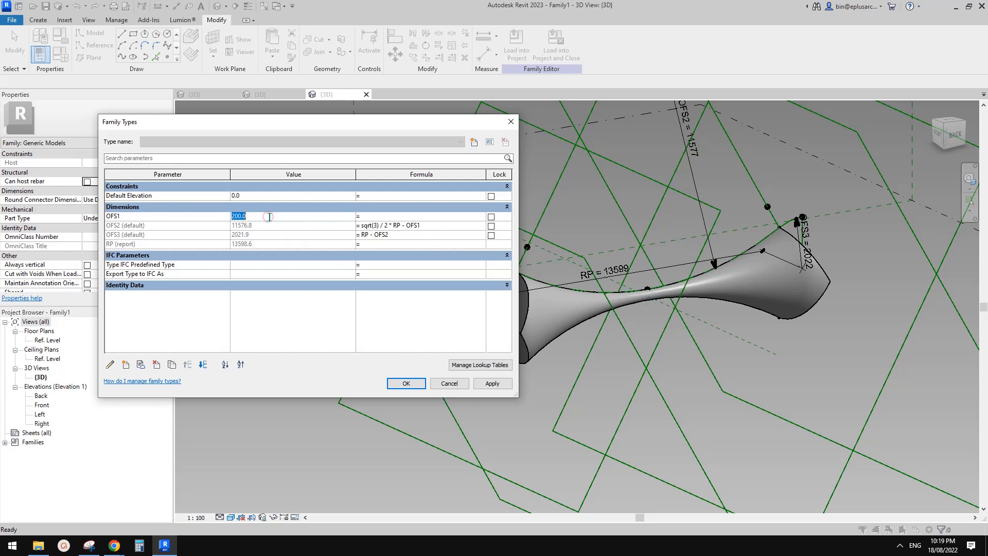
{"action": "left_click", "coordinate": [493, 384]}
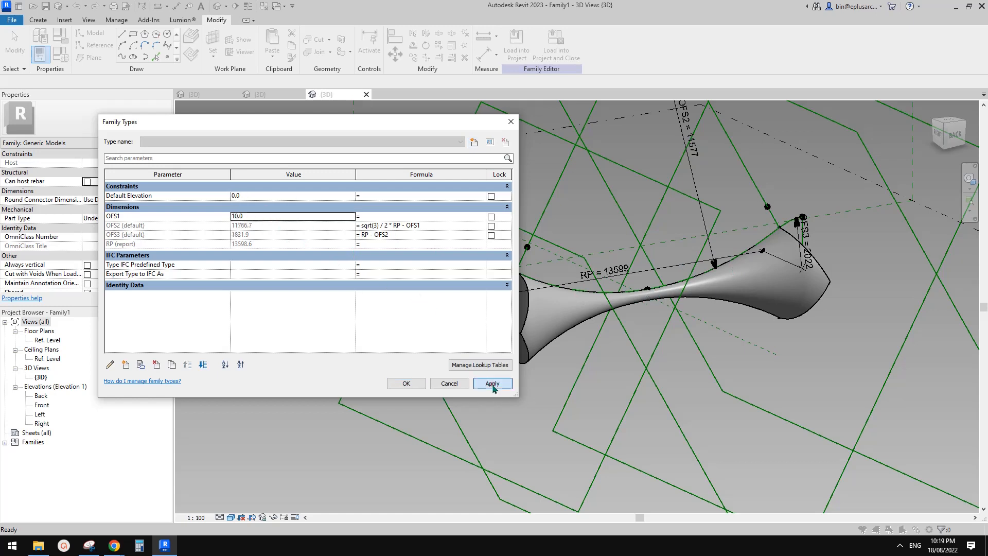
Step: Set the OFS1 parameter to 400, apply it, and accept the family types
{"action": "left_click", "coordinate": [264, 217]}
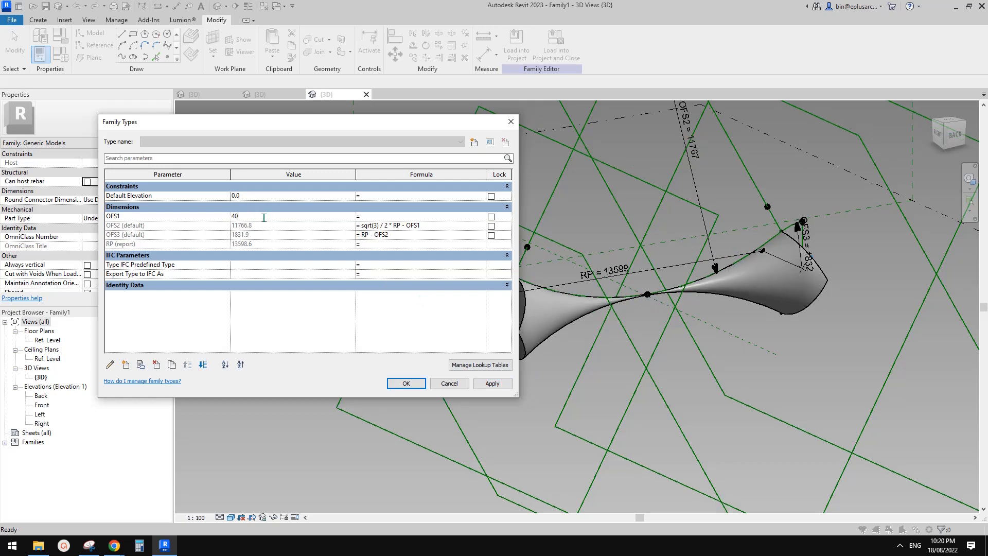
{"action": "type", "text": "400"}
{"action": "left_click", "coordinate": [493, 383]}
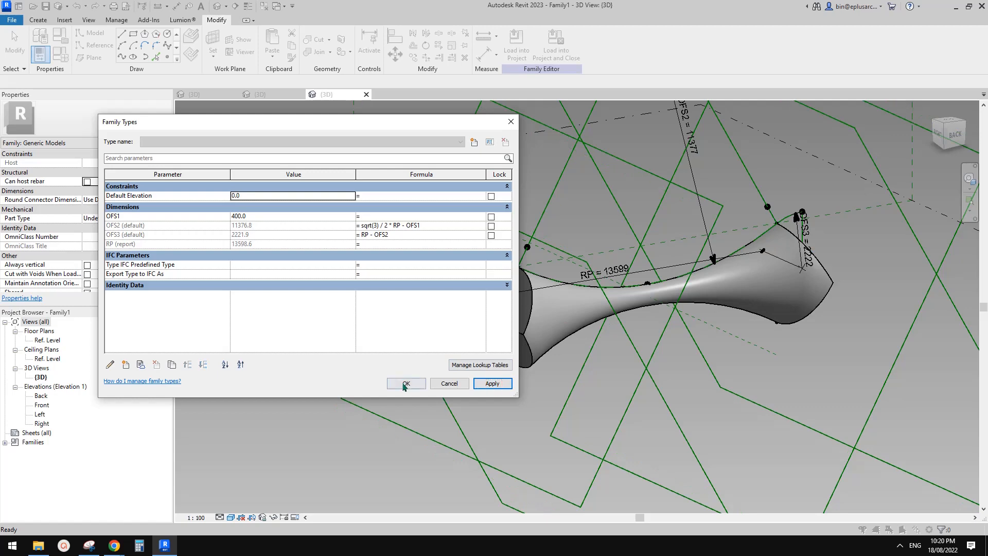
{"action": "left_click", "coordinate": [405, 386]}
Step: Examine the flexed half-revolved solid from several angles for its middle thickness and trimmed ends
{"action": "scroll", "coordinate": [469, 371], "scroll_direction": "down", "scroll_amount": 3}
{"action": "middle_click_drag", "start_coordinate": [558, 334], "coordinate": [533, 326], "text": "shift"}
{"action": "scroll", "coordinate": [532, 327], "scroll_direction": "up", "scroll_amount": 1}
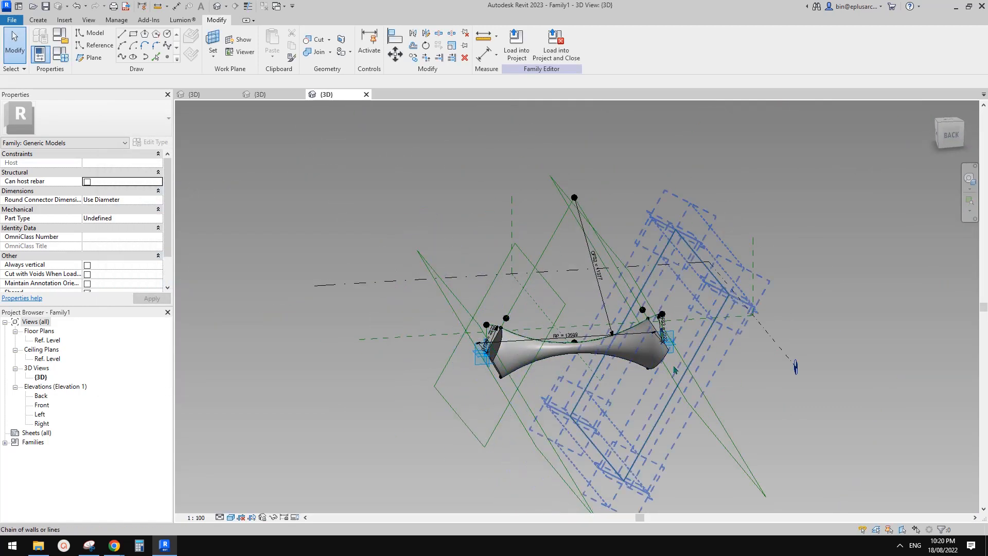
{"action": "scroll", "coordinate": [606, 359], "scroll_direction": "up", "scroll_amount": 1}
{"action": "middle_click_drag", "start_coordinate": [558, 360], "coordinate": [582, 364], "text": "shift"}
{"action": "middle_click_drag", "start_coordinate": [527, 347], "coordinate": [517, 357]}
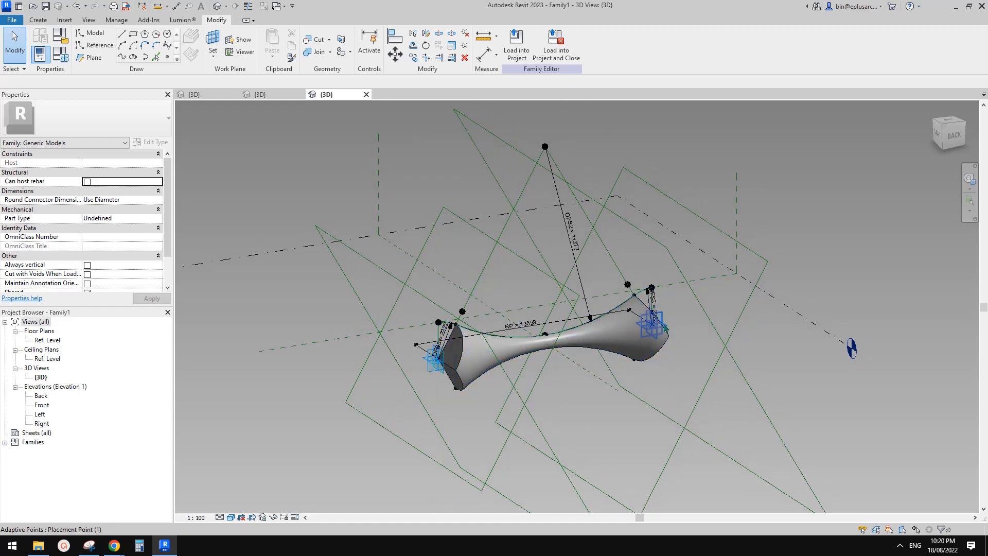
{"action": "scroll", "coordinate": [644, 343], "scroll_direction": "down", "scroll_amount": 3}
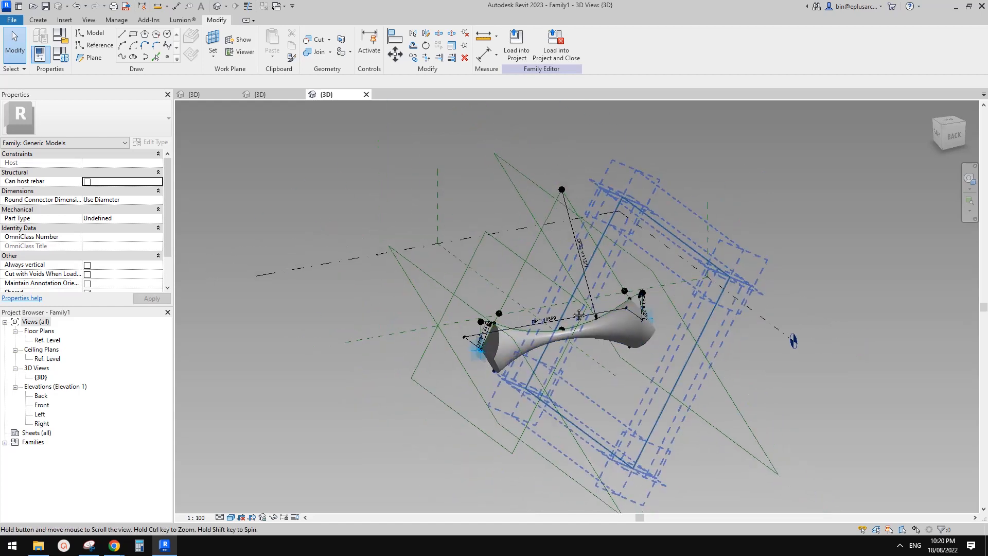
{"action": "middle_click_drag", "start_coordinate": [580, 257], "coordinate": [581, 258]}
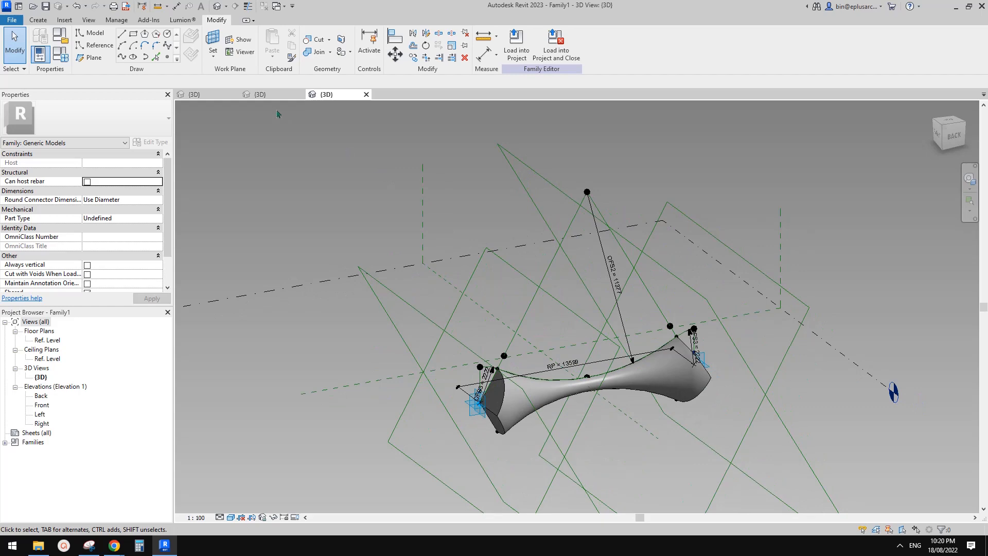
Step: Switch to the 20220818 mass family and examine how the honeycomb components join across the divided surface
{"action": "left_click", "coordinate": [273, 96]}
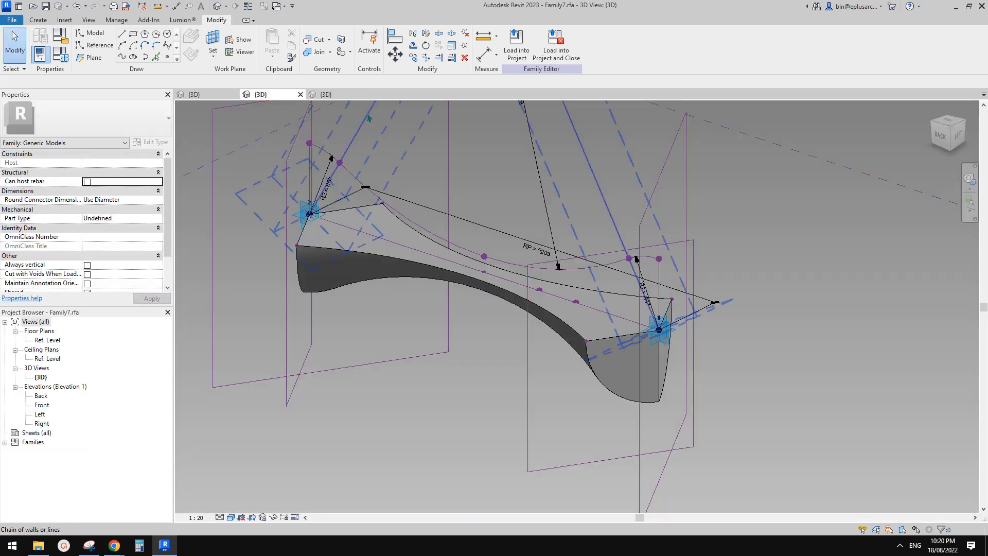
{"action": "left_click", "coordinate": [340, 96]}
{"action": "left_click", "coordinate": [270, 95]}
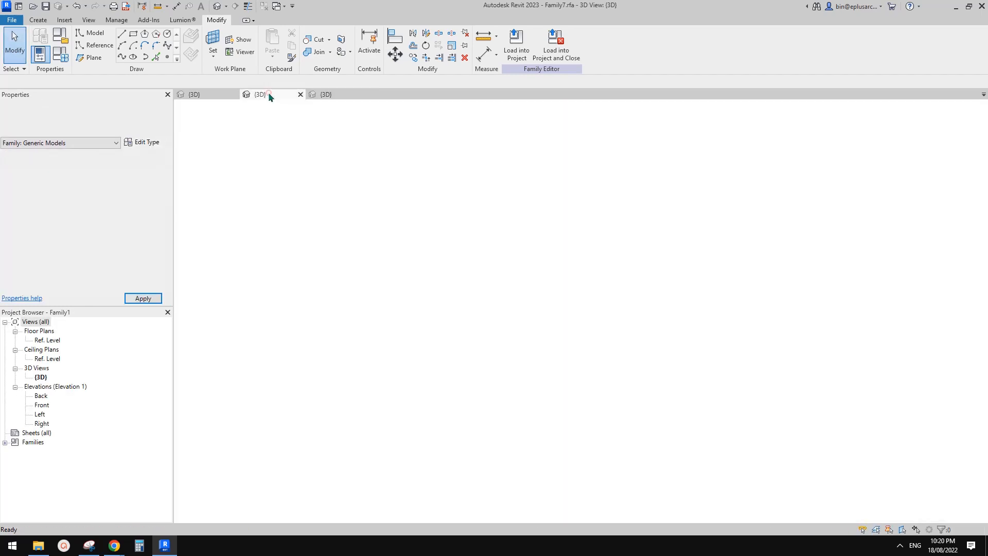
{"action": "left_click", "coordinate": [216, 95]}
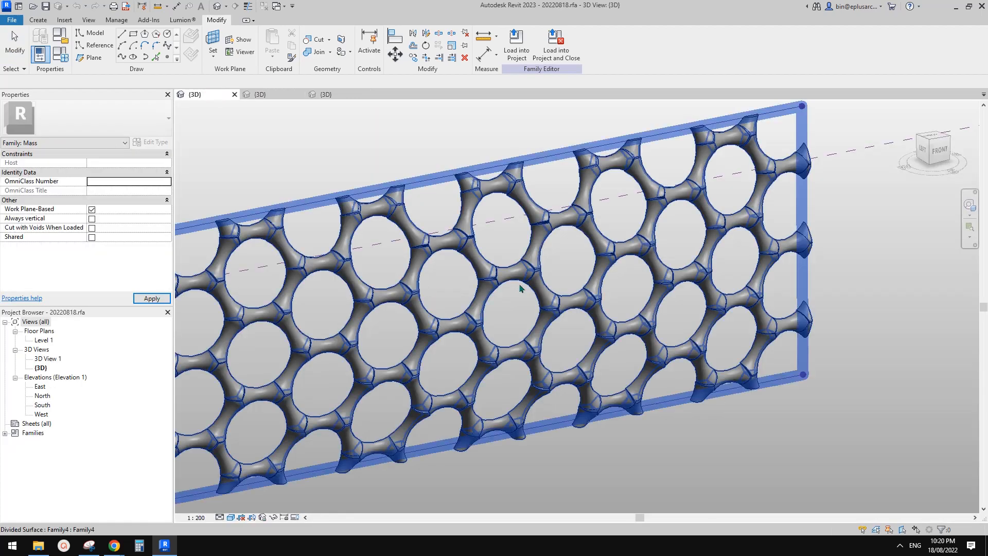
{"action": "left_click", "coordinate": [514, 326]}
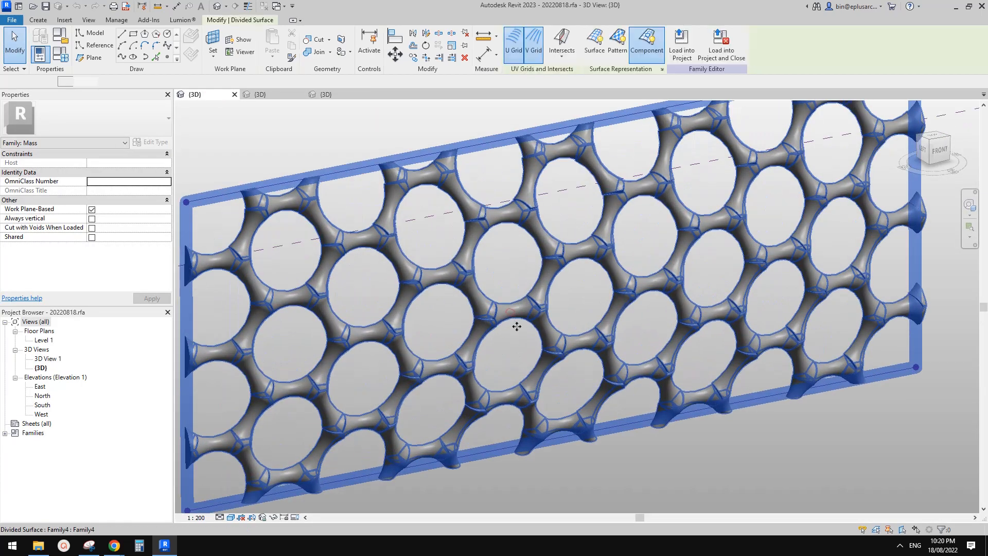
{"action": "middle_click_drag", "start_coordinate": [498, 273], "coordinate": [493, 326], "text": "shift"}
{"action": "scroll", "coordinate": [493, 327], "scroll_direction": "up", "scroll_amount": 3}
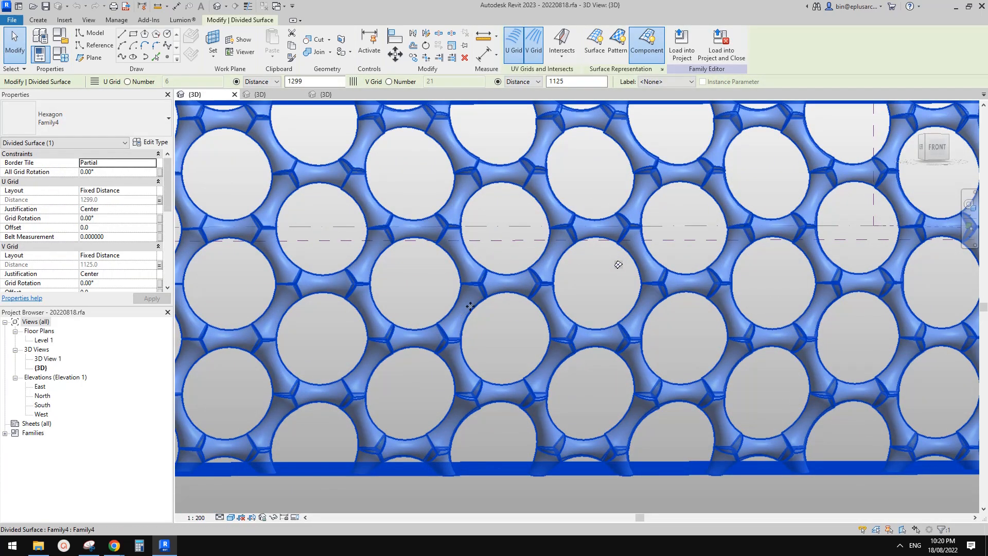
{"action": "mouse_move", "coordinate": [491, 287]}
{"action": "middle_mouse_down", "text": "shift"}
{"action": "mouse_move", "coordinate": [492, 322]}
{"action": "mouse_move", "coordinate": [491, 296]}
{"action": "middle_mouse_up", "text": "shift"}
{"action": "scroll", "coordinate": [488, 311], "scroll_direction": "down", "scroll_amount": 1}
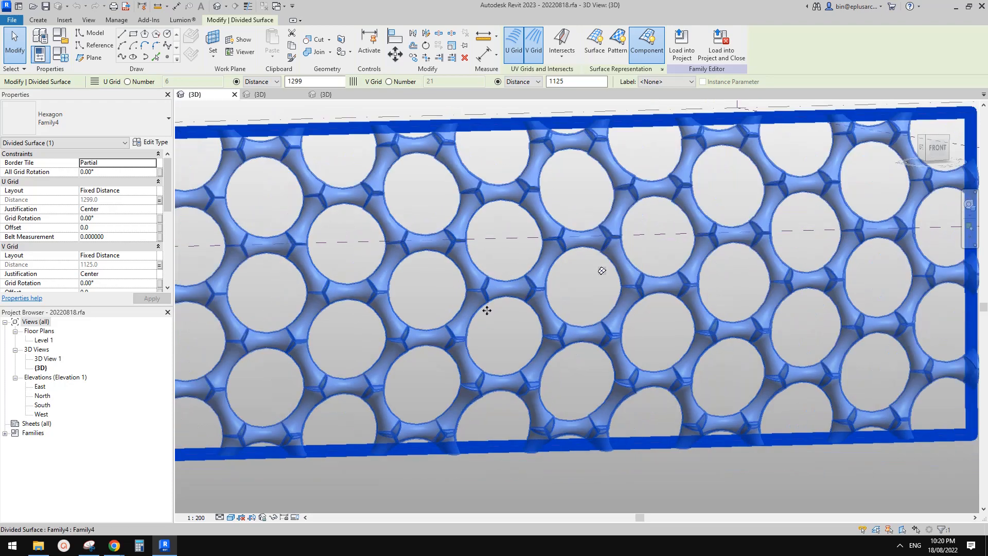
{"action": "key", "text": "Escape"}
{"action": "left_click", "coordinate": [504, 300]}
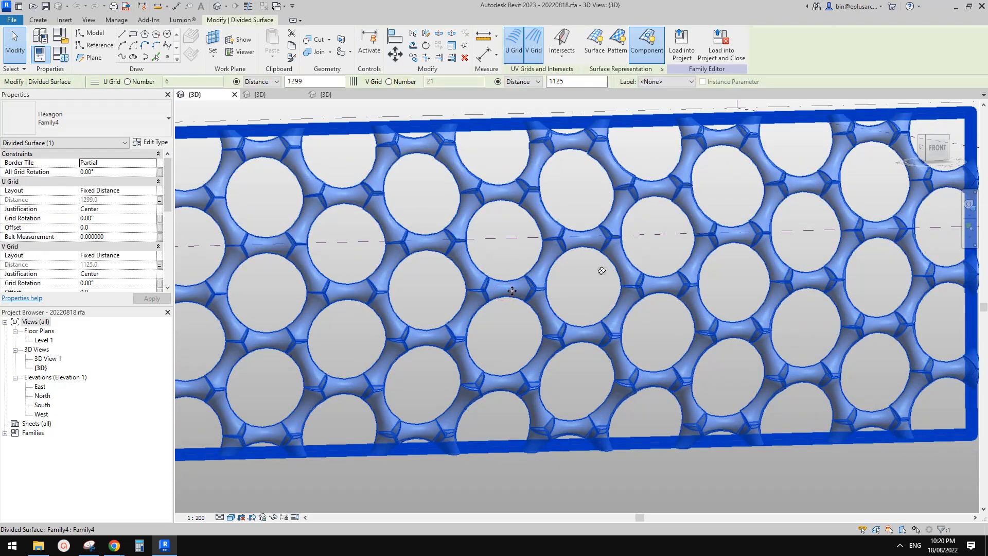
{"action": "key", "text": "Escape"}
{"action": "scroll", "coordinate": [522, 304], "scroll_direction": "down", "scroll_amount": 2}
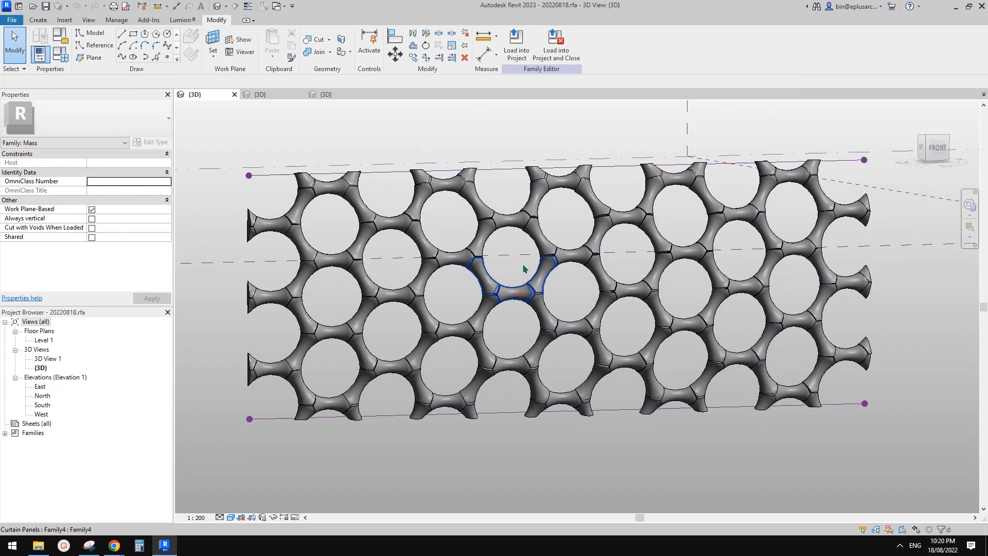
Step: Open the Family4 hexagon curtain panel for editing and view its three components on the tile pattern grid from above
{"action": "left_click", "coordinate": [519, 297]}
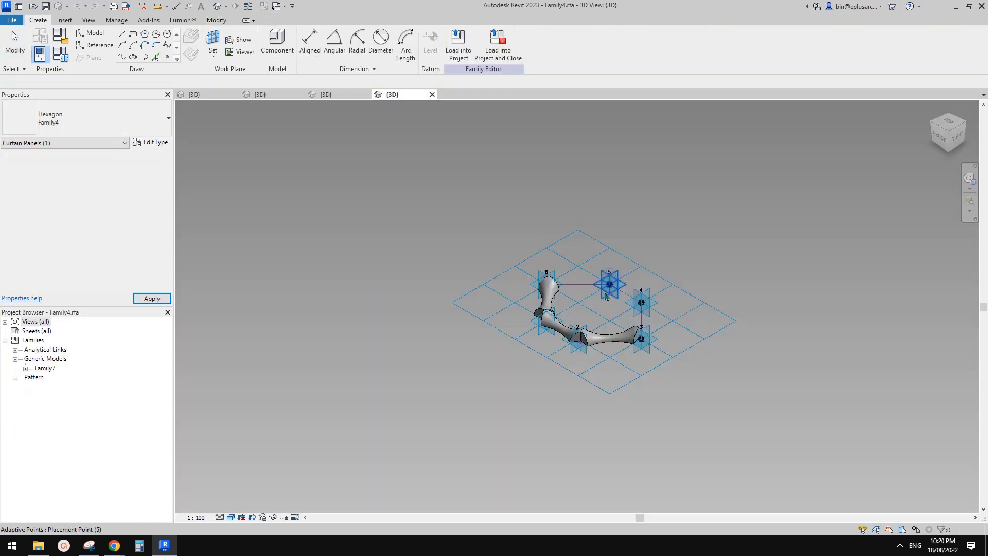
{"action": "middle_click_drag", "start_coordinate": [561, 342], "coordinate": [624, 231], "text": "shift"}
{"action": "left_click", "coordinate": [624, 230]}
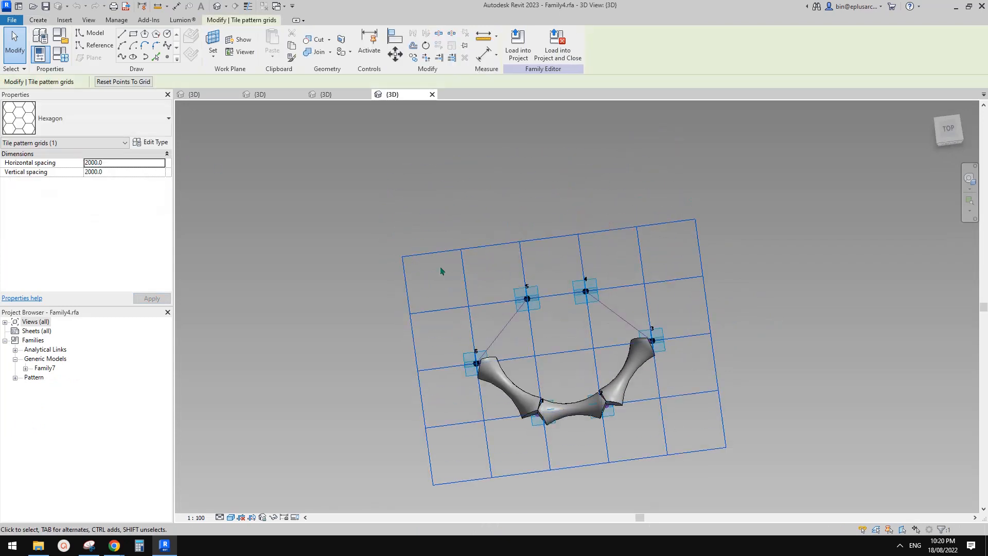
{"action": "middle_click_drag", "start_coordinate": [534, 333], "coordinate": [492, 319]}
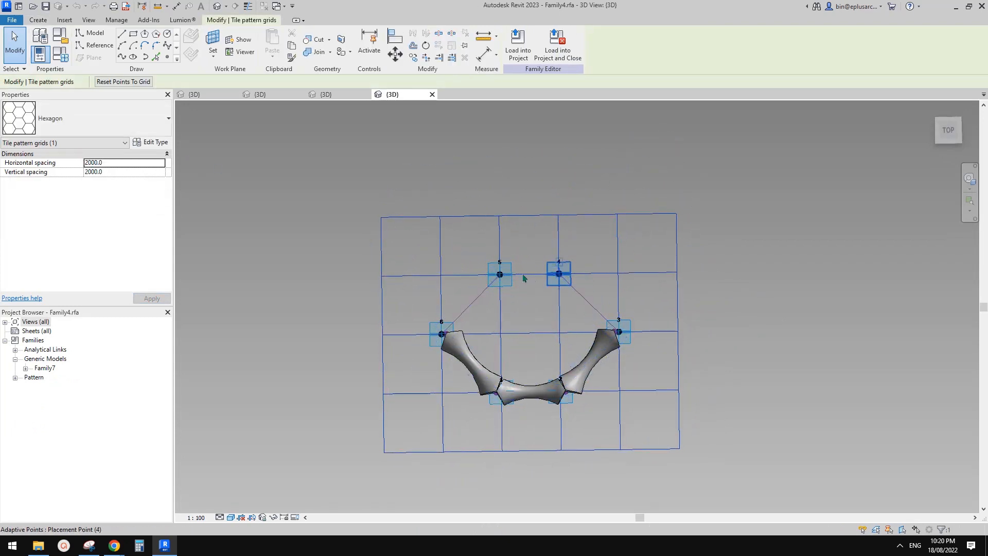
{"action": "scroll", "coordinate": [448, 340], "scroll_direction": "up", "scroll_amount": 5}
{"action": "left_click", "coordinate": [400, 278]}
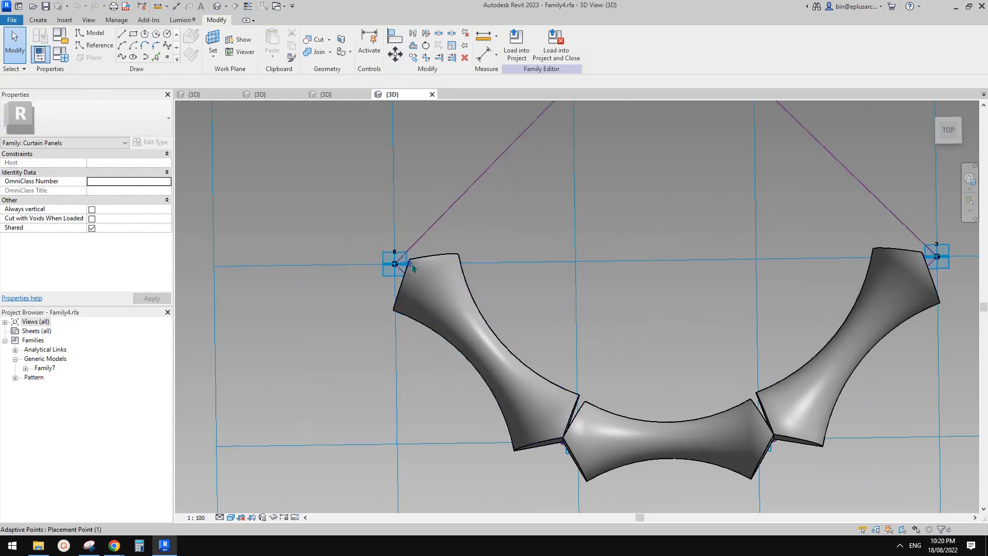
{"action": "scroll", "coordinate": [445, 311], "scroll_direction": "down", "scroll_amount": 2}
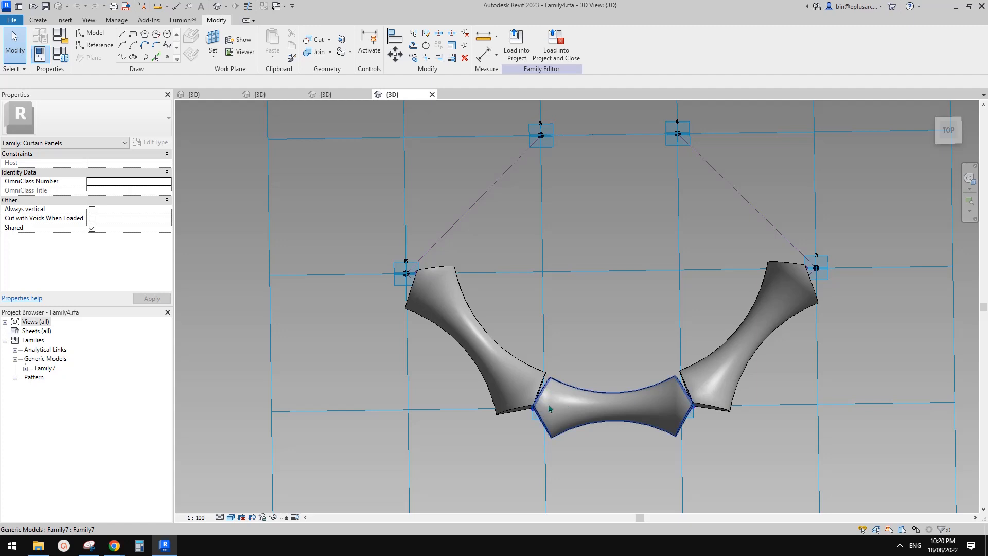
Step: Display the hexagon panel in wireframe and examine how its three components meet the numbered placement points and reference lines
{"action": "key", "text": "w"}
{"action": "key", "text": "f"}
{"action": "middle_click_drag", "start_coordinate": [530, 420], "coordinate": [536, 368]}
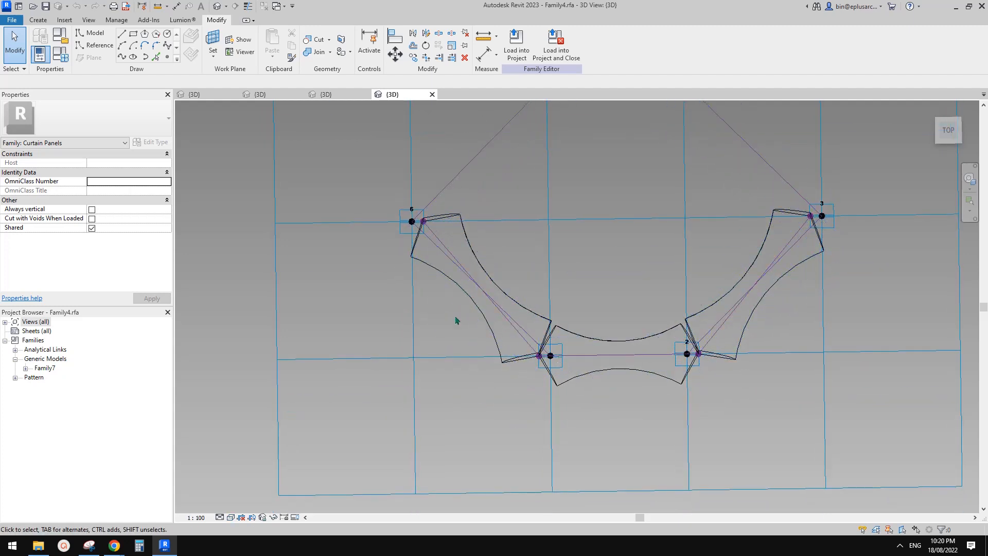
{"action": "middle_click_drag", "start_coordinate": [447, 318], "coordinate": [440, 351]}
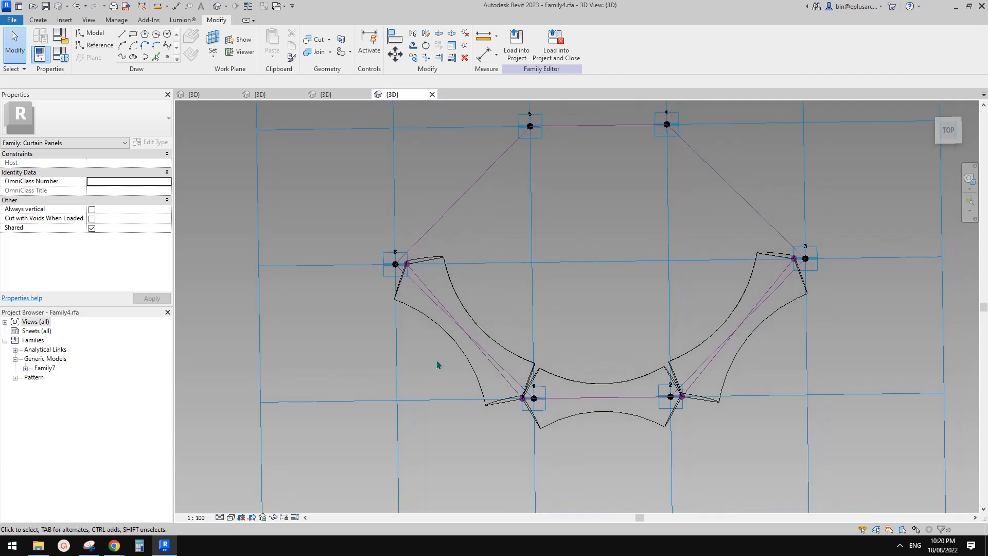
{"action": "middle_click_drag", "start_coordinate": [470, 383], "coordinate": [461, 381]}
{"action": "scroll", "coordinate": [639, 340], "scroll_direction": "down", "scroll_amount": 2}
{"action": "middle_click_drag", "start_coordinate": [641, 327], "coordinate": [569, 353]}
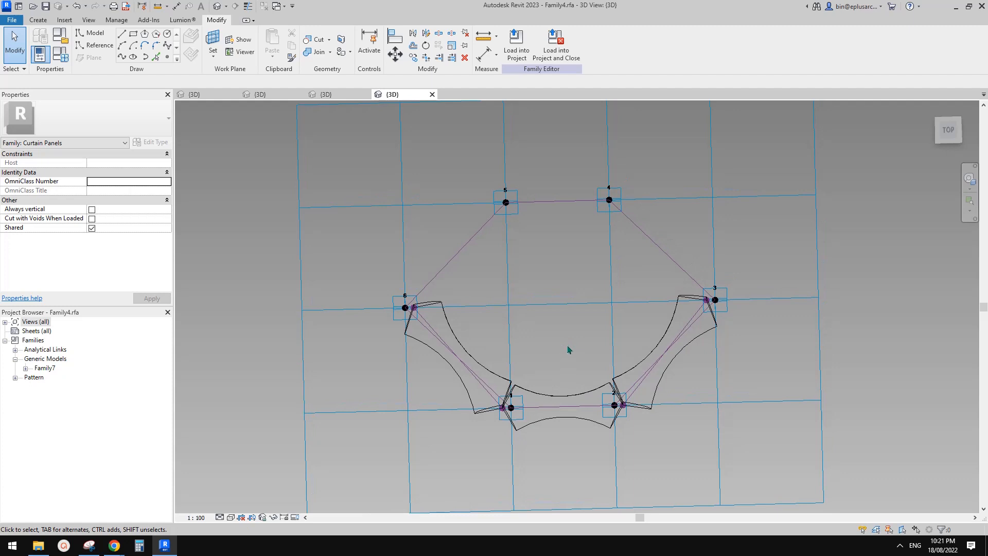
{"action": "middle_click_drag", "start_coordinate": [574, 339], "coordinate": [567, 354]}
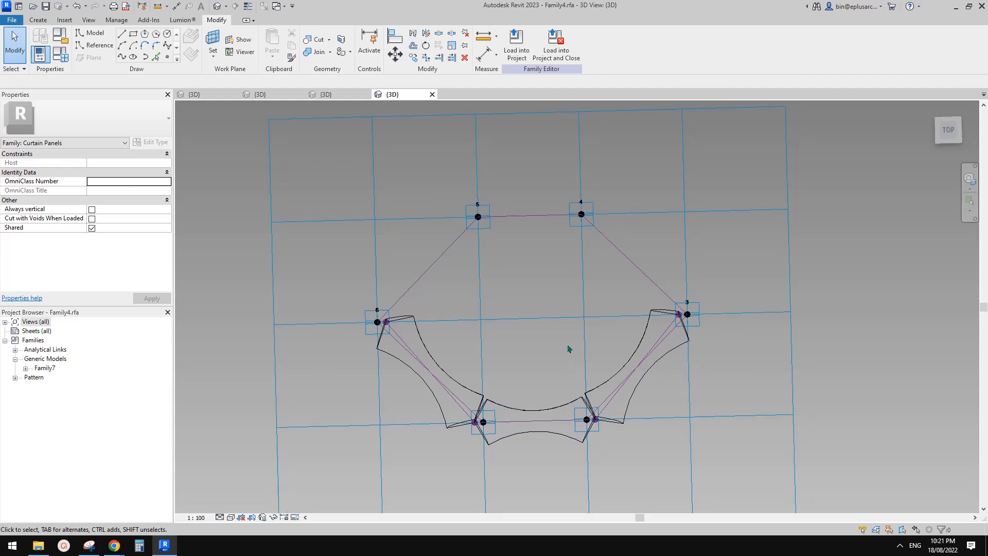
{"action": "middle_click_drag", "start_coordinate": [564, 348], "coordinate": [491, 301], "text": "shift"}
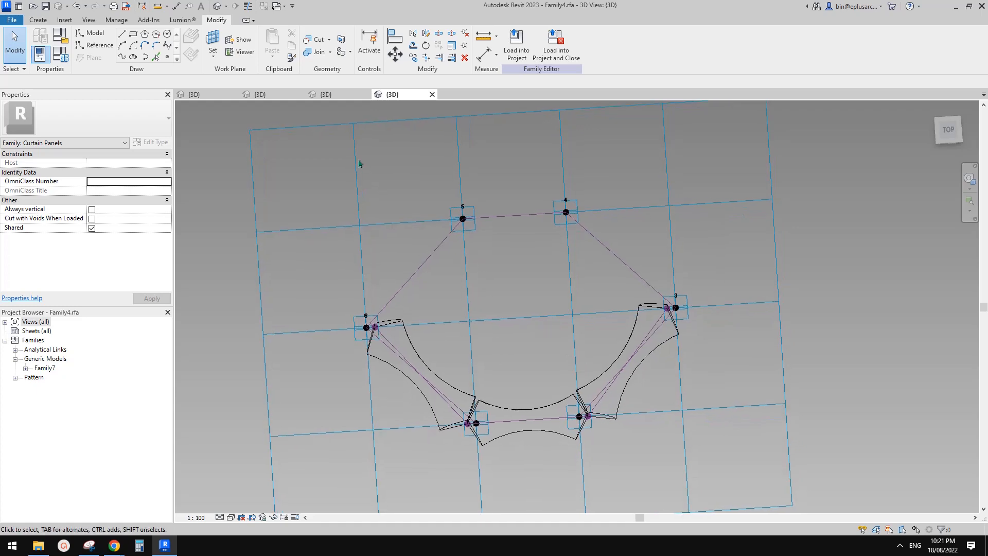
Step: Return to the Family1 component's 3D view and examine the half-revolved solid with its offset dimensions
{"action": "left_click", "coordinate": [329, 94]}
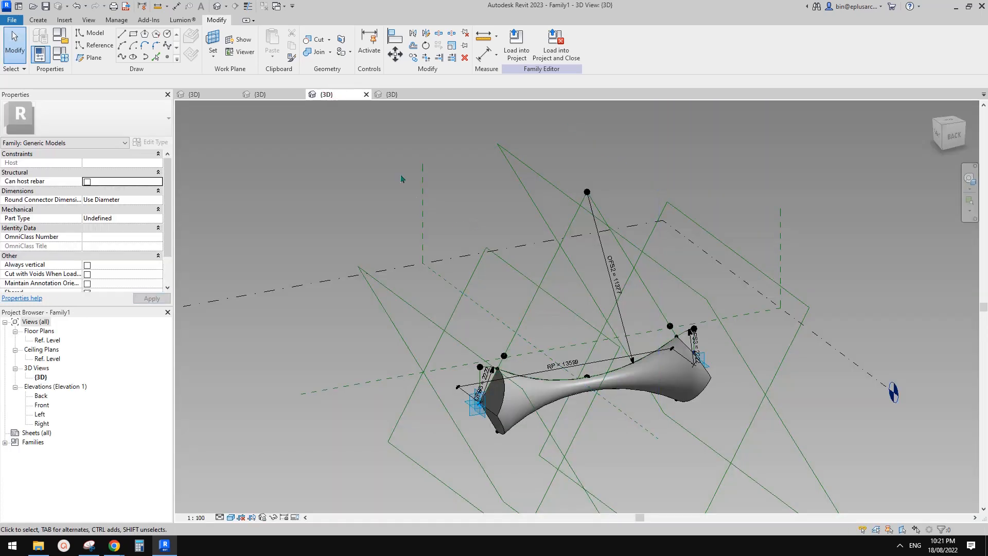
{"action": "scroll", "coordinate": [530, 260], "scroll_direction": "down", "scroll_amount": 1}
{"action": "middle_click_drag", "start_coordinate": [537, 261], "coordinate": [542, 239]}
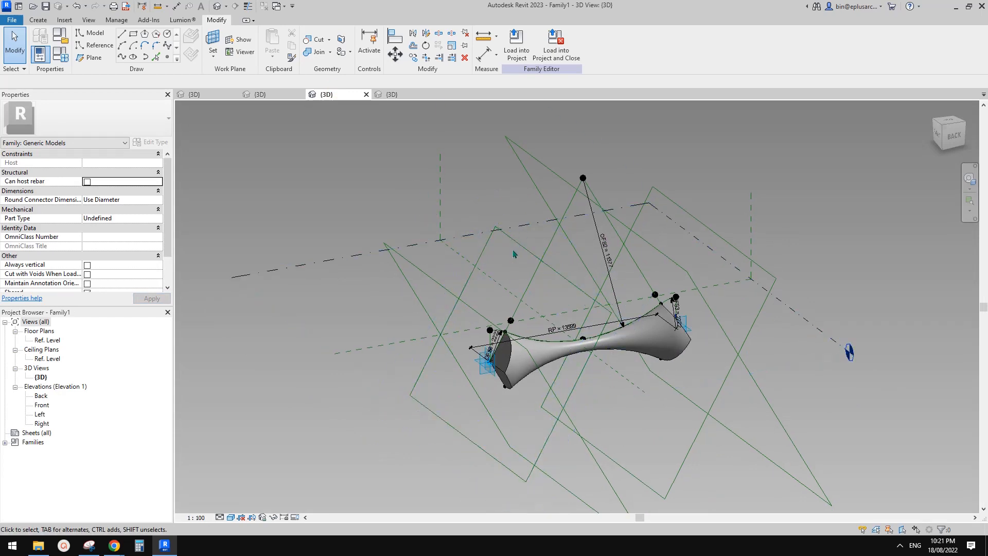
{"action": "scroll", "coordinate": [570, 311], "scroll_direction": "up", "scroll_amount": 1}
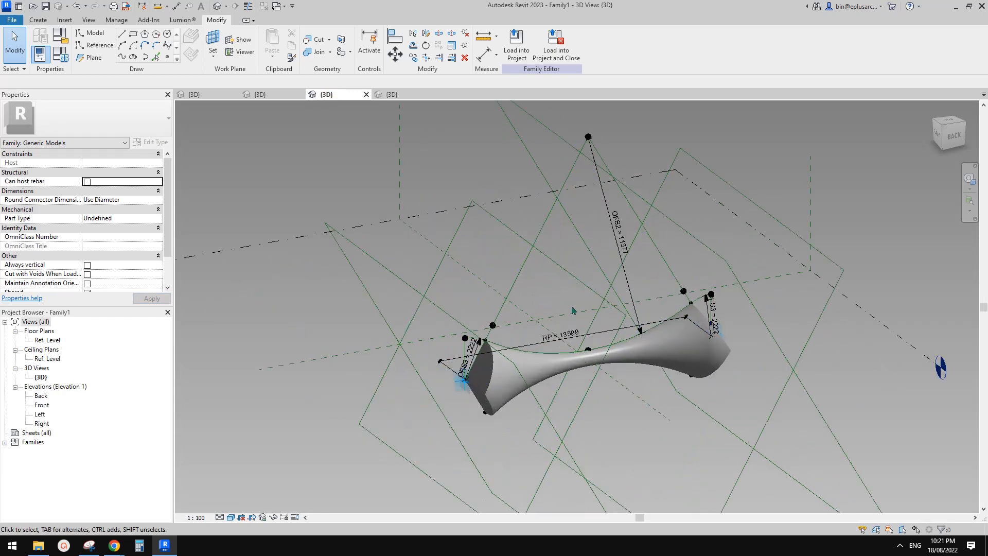